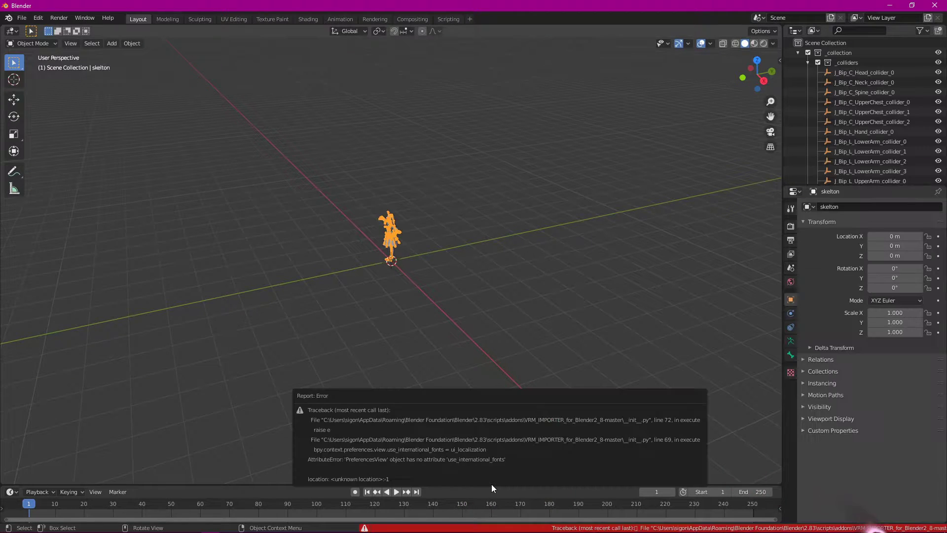
Step: Dismiss the VRM import error report and enlarge the timeline area upward
left_click_drag(431, 392, 463, 308)
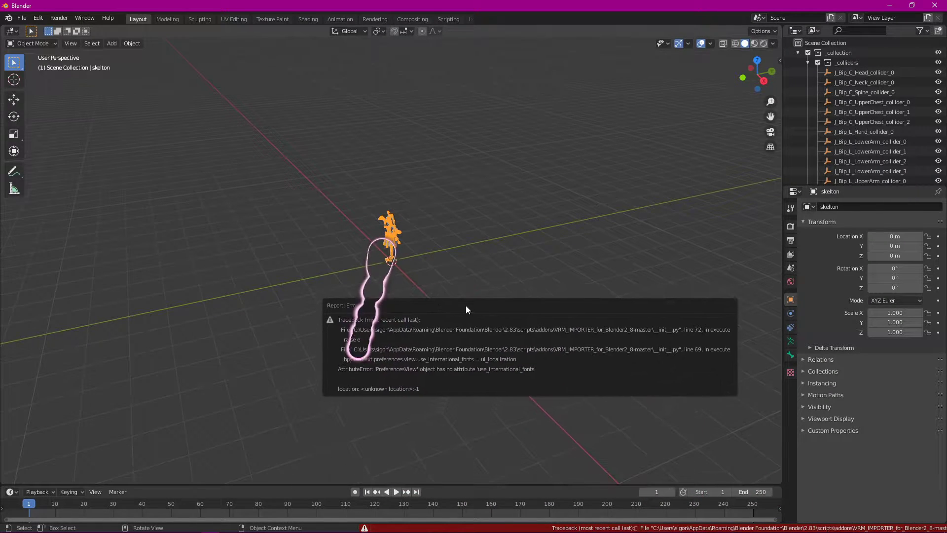
left_click(343, 255)
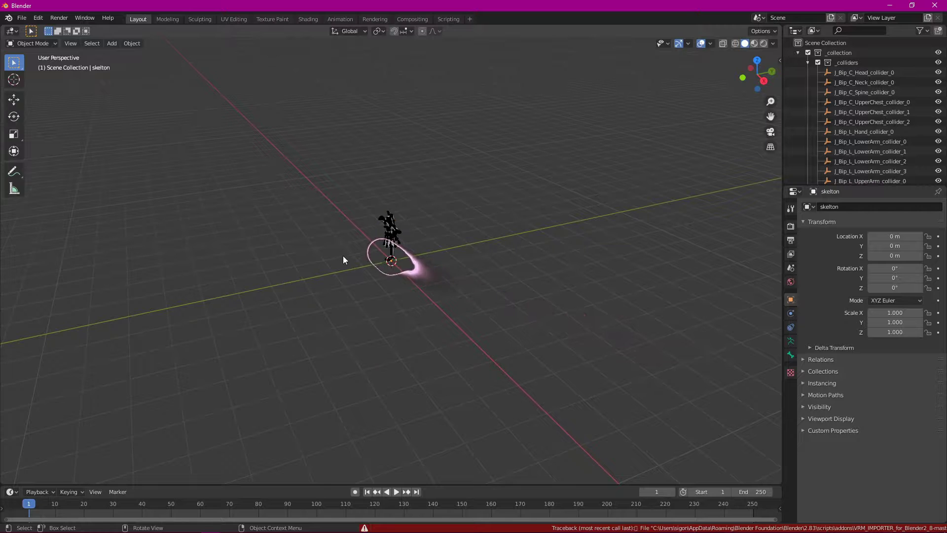
left_click_drag(463, 486, 474, 427)
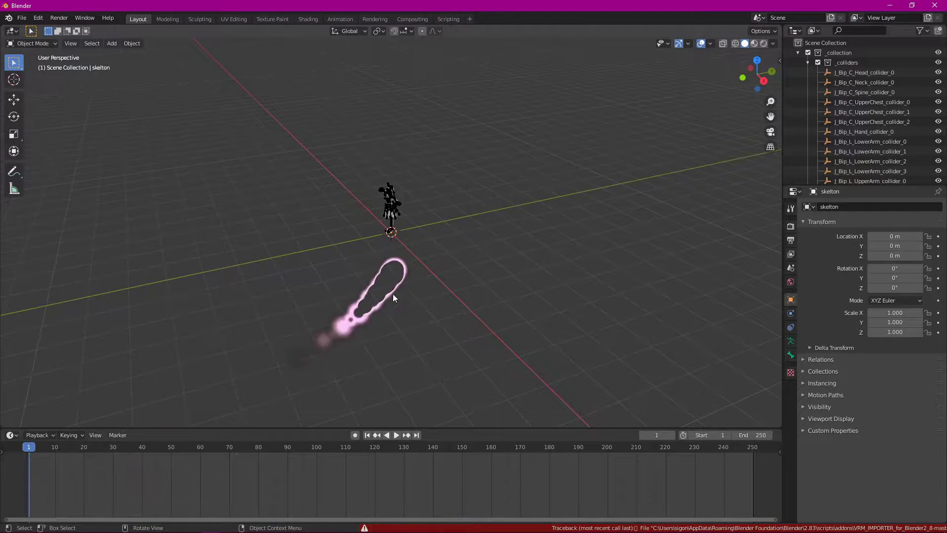
Step: Switch the viewport to rendered shading to display the imported character with its textures
middle_click_drag(472, 266, 466, 216)
scroll(466, 216, "up", 5)
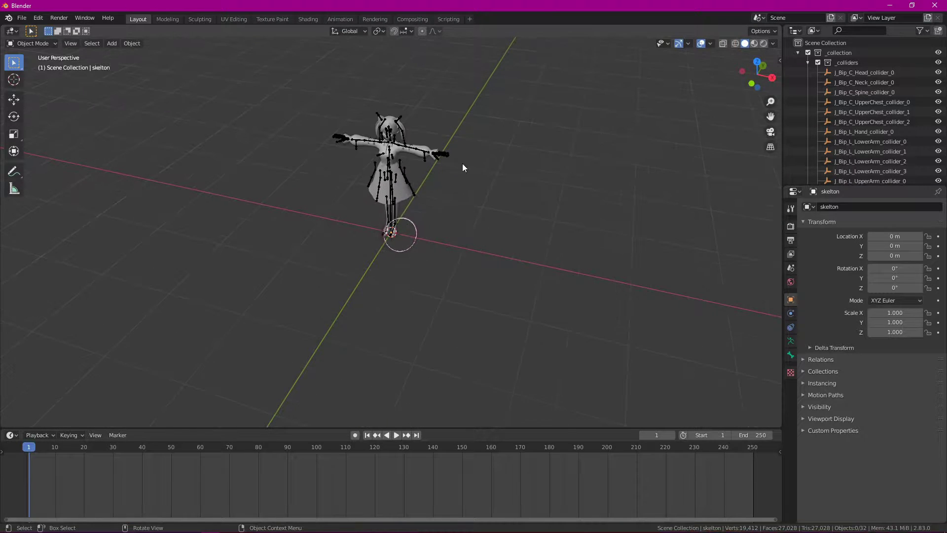
middle_click_drag(532, 126, 586, 229)
scroll(540, 233, "up", 4)
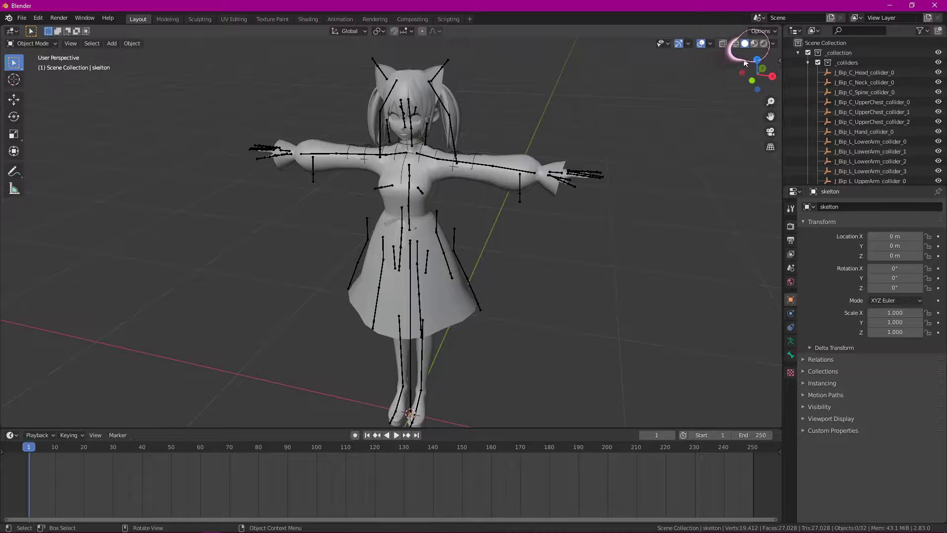
left_click(764, 43)
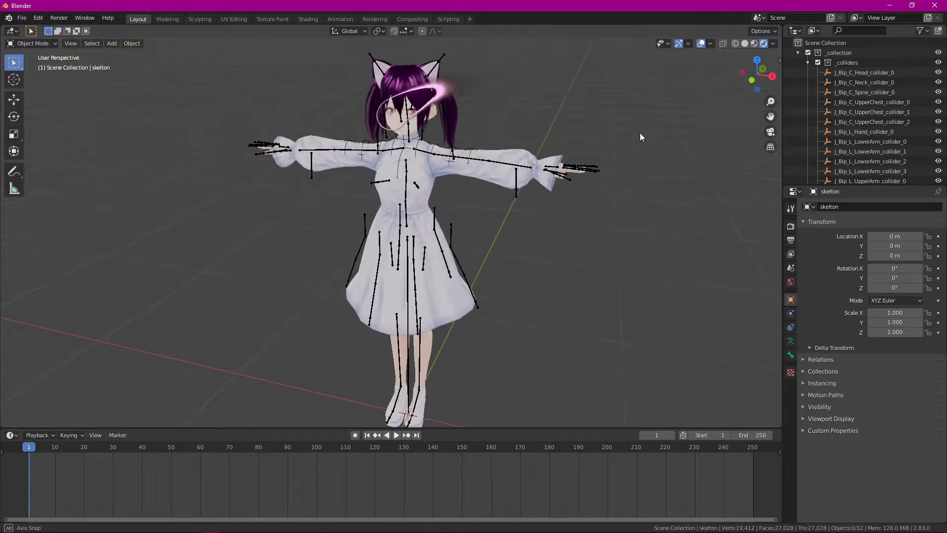
mouse_move(640, 132)
middle_mouse_down()
mouse_move(689, 120)
mouse_move(628, 134)
mouse_move(644, 137)
middle_mouse_up()
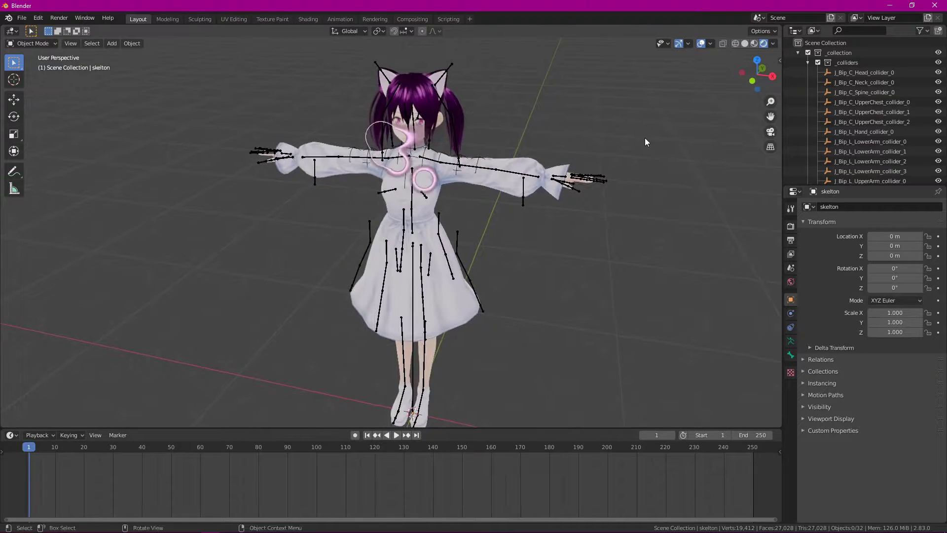
Step: Collapse the _colliders collection in the outliner and run the CATS Fix Model operation on the imported character
left_click(808, 63)
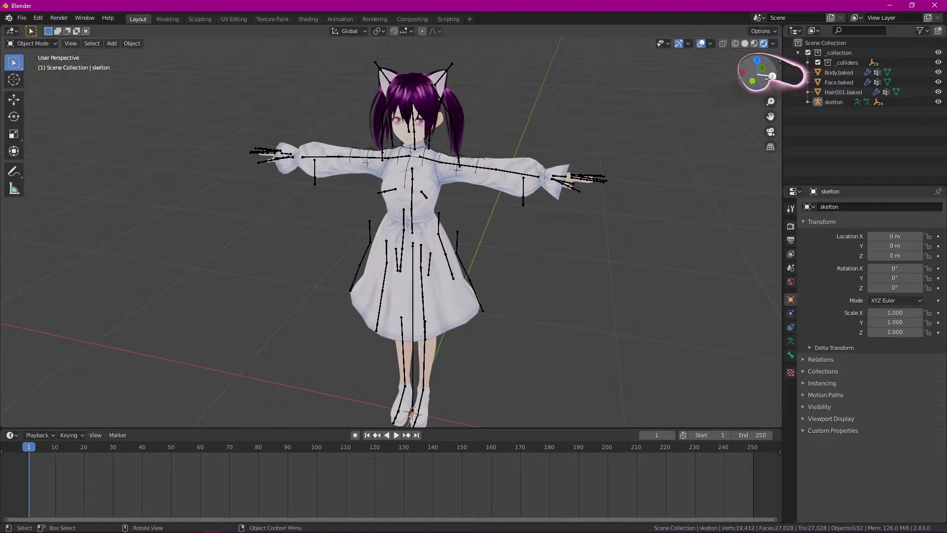
left_click(781, 59)
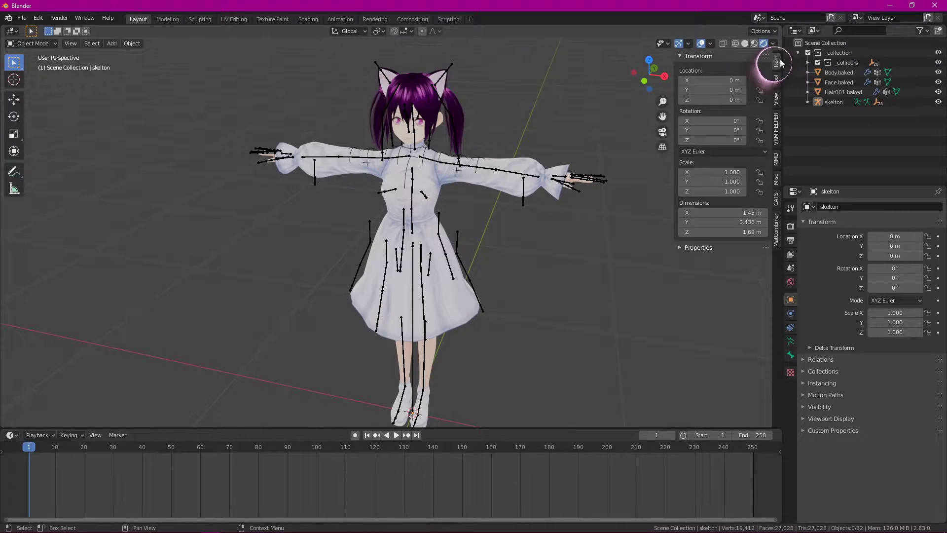
left_click(777, 201)
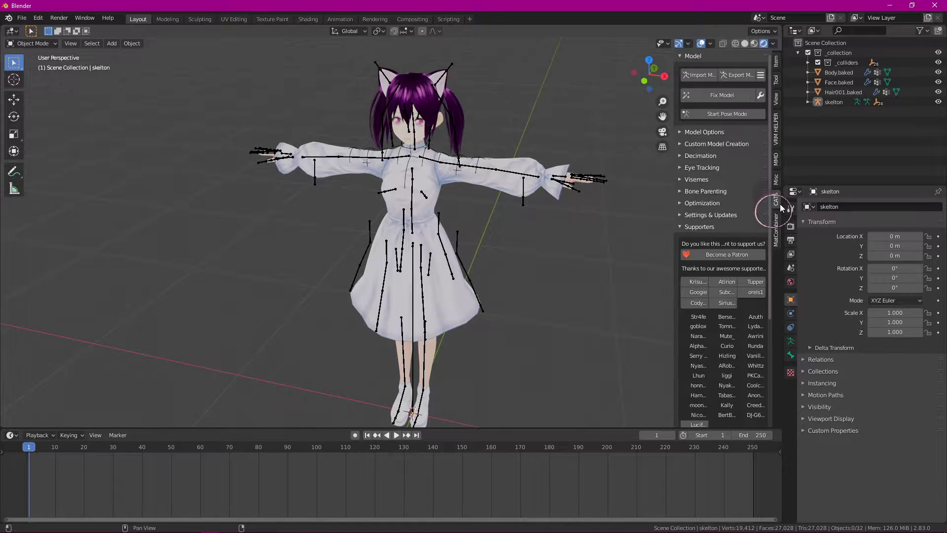
left_click(705, 95)
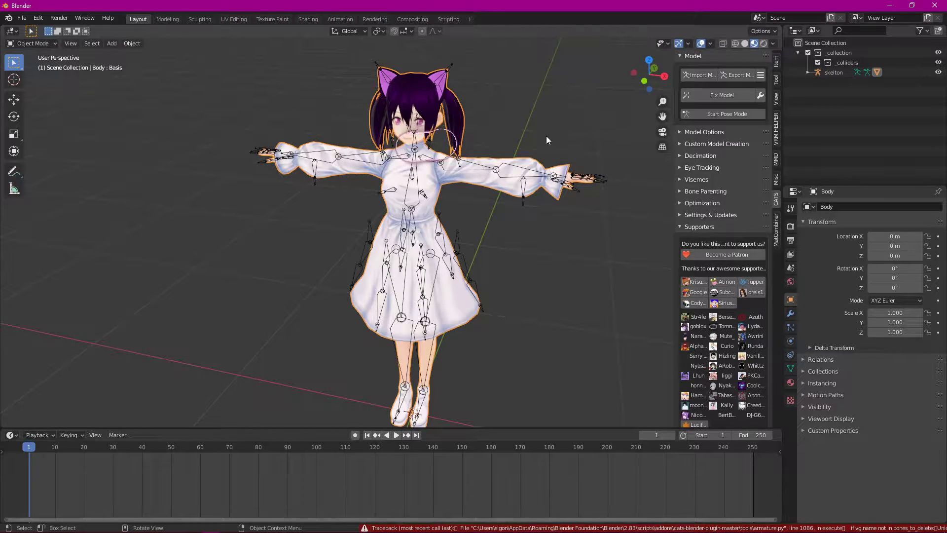
Step: Save the Blender file as model5.blend in the Documents folder
scroll(532, 106, "up", 3)
middle_click_drag(537, 173, 539, 268, "shift")
scroll(540, 268, "down", 3)
scroll(507, 227, "down", 1)
mouse_move(506, 239)
middle_mouse_down()
mouse_move(499, 248)
mouse_move(526, 255)
middle_mouse_up()
key("ctrl+s")
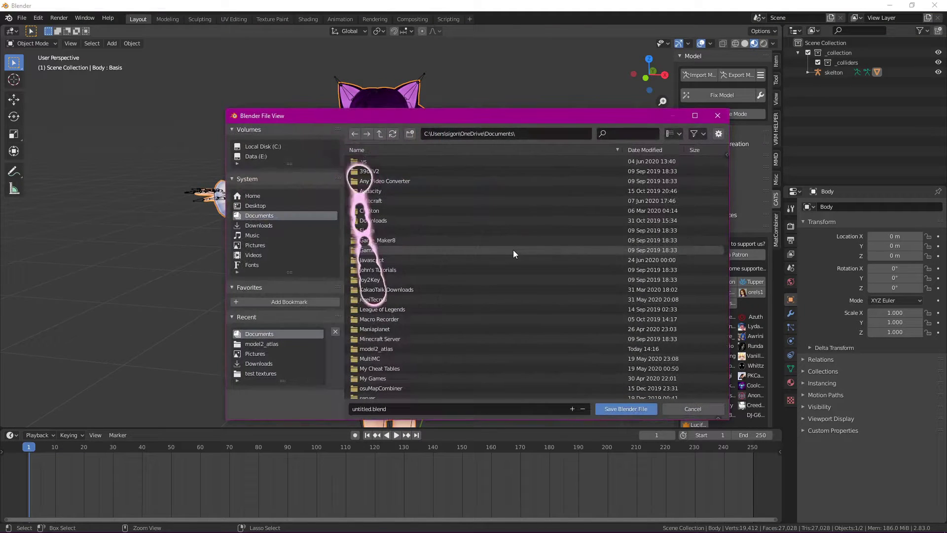
left_click(369, 409)
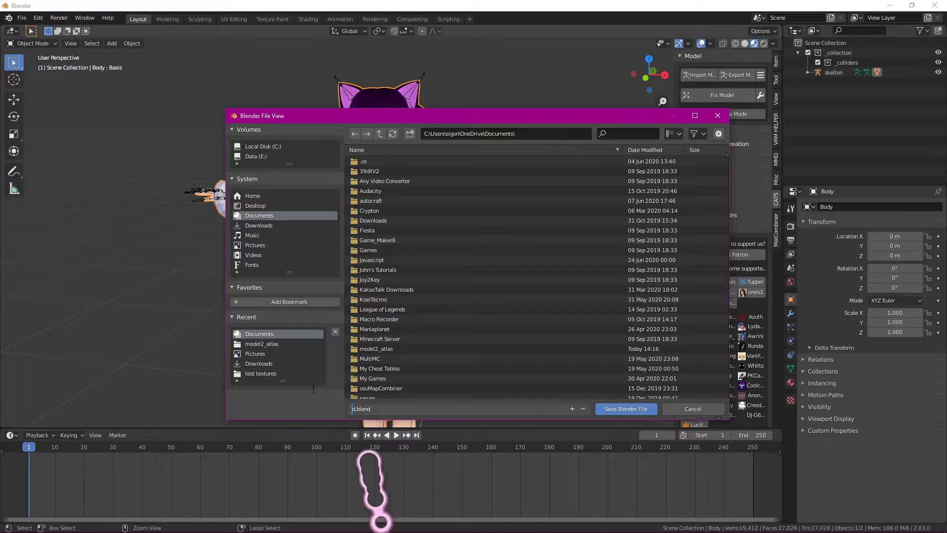
type("model")
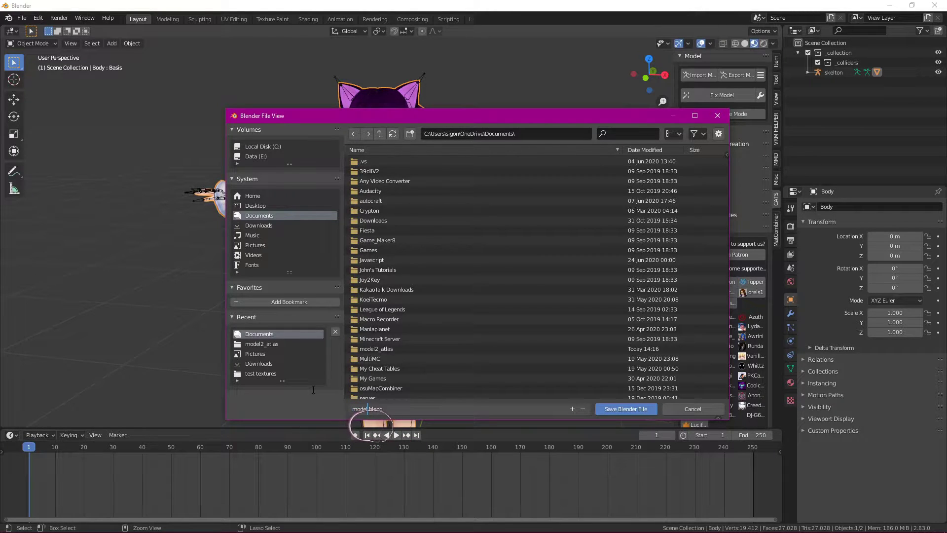
type("5")
double_click(367, 397)
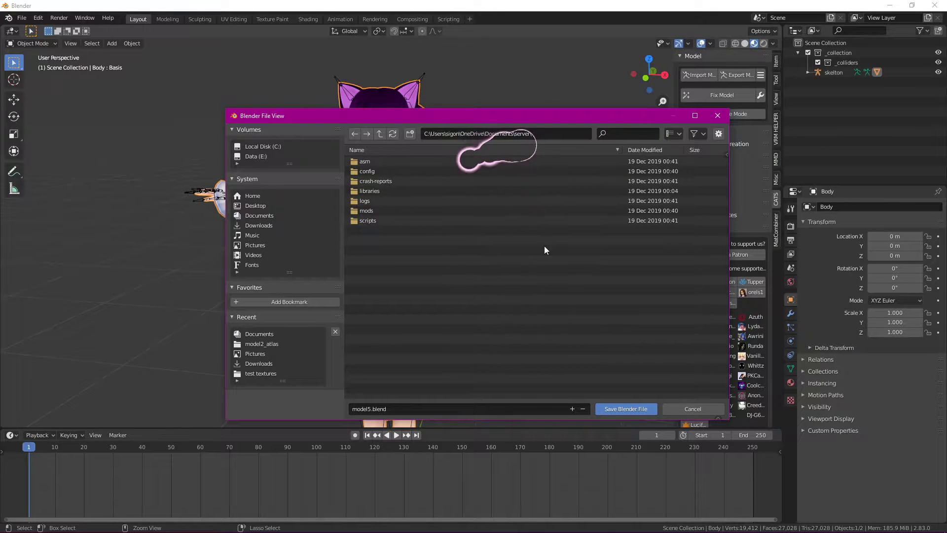
left_click(268, 216)
left_click(616, 411)
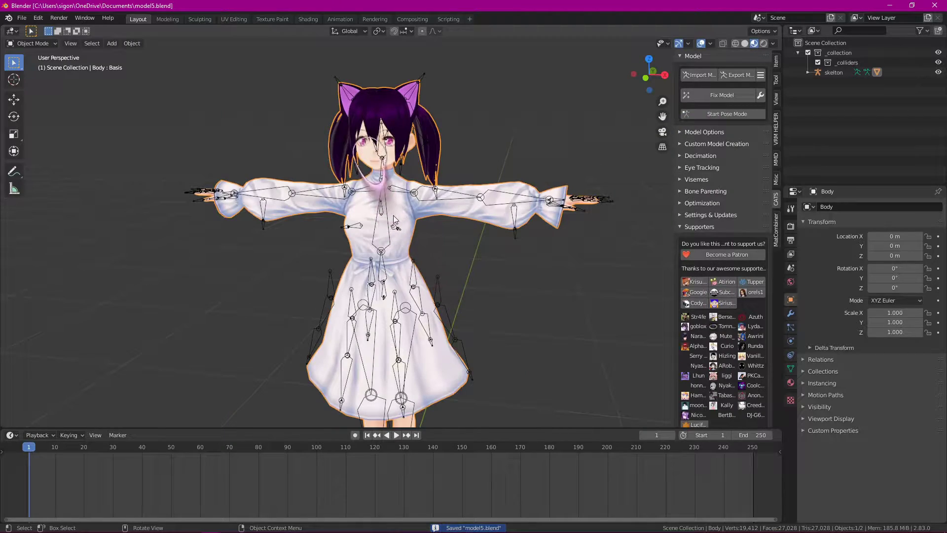
Step: Generate the CATS atlas material list for the Body mesh and deselect all of its materials
middle_click_drag(464, 285, 498, 246)
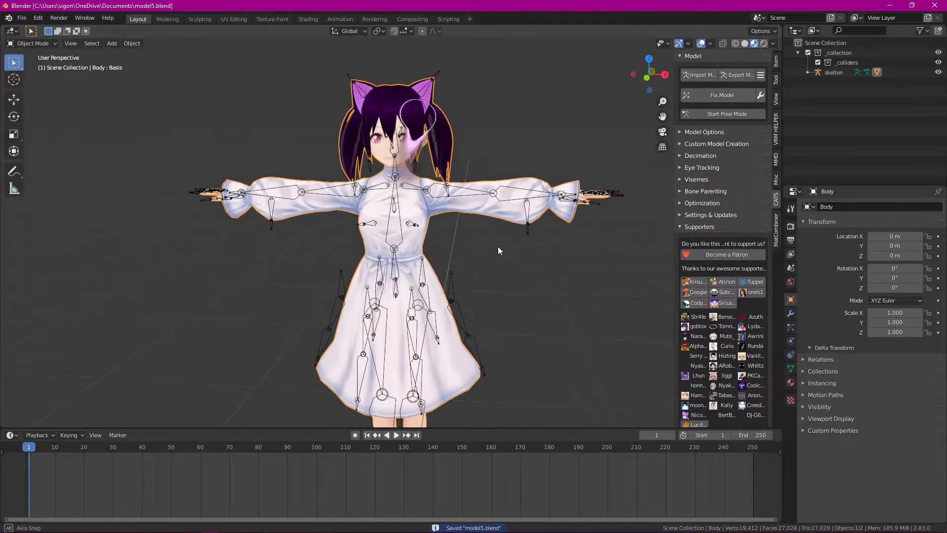
left_click(699, 228)
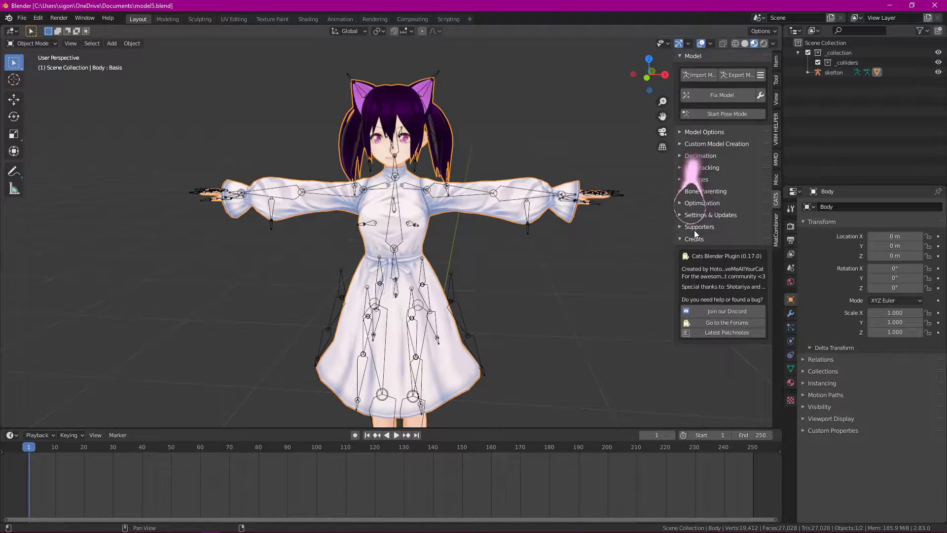
left_click(700, 203)
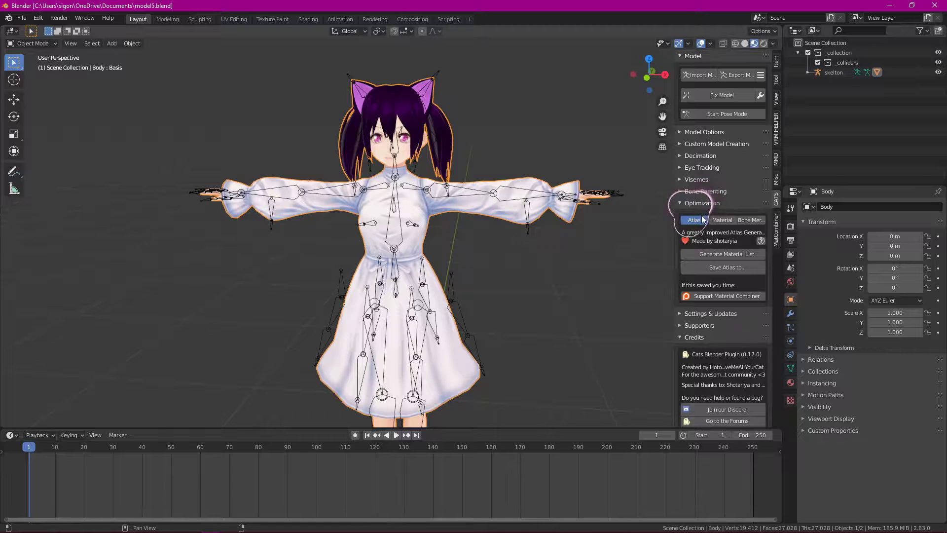
left_click(700, 255)
scroll(762, 266, "down", 3)
scroll(754, 276, "up", 3)
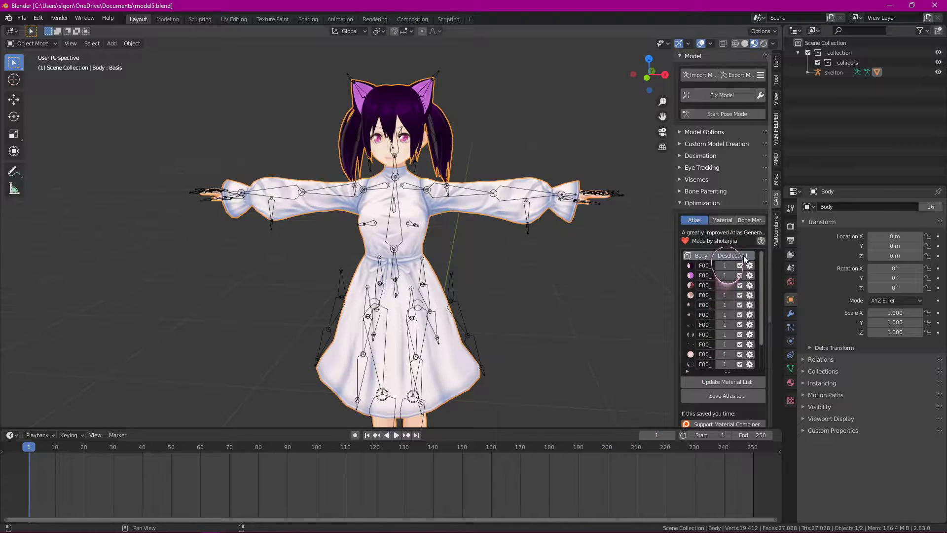
left_click(745, 256)
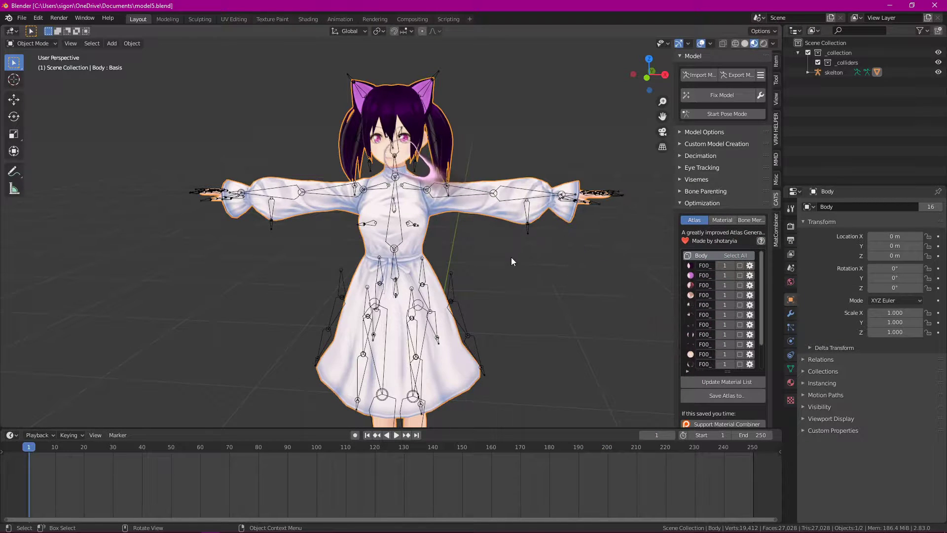
Step: Switch the viewport to solid shading and examine the character's face and hair geometry alongside the atlas material list
middle_click_drag(512, 256, 510, 279)
scroll(473, 126, "up", 4)
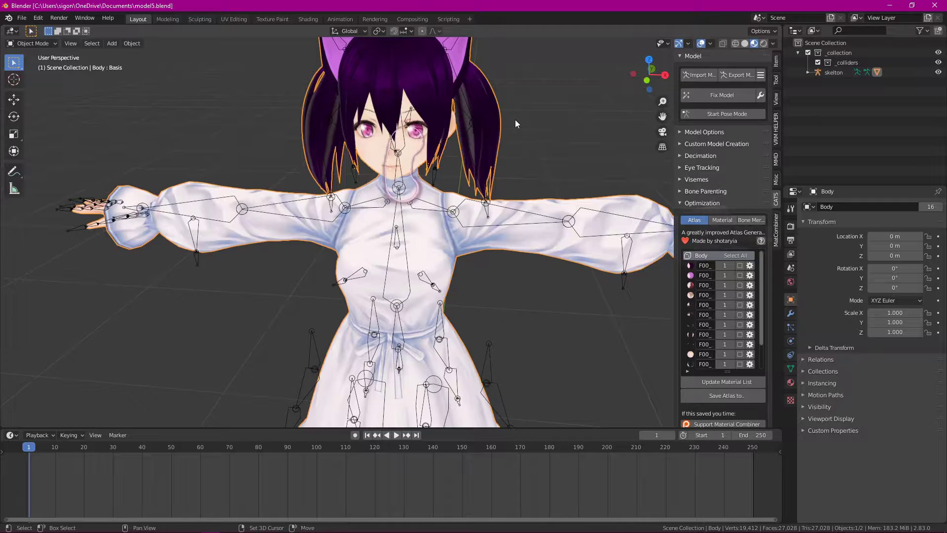
middle_click_drag(513, 137, 531, 191)
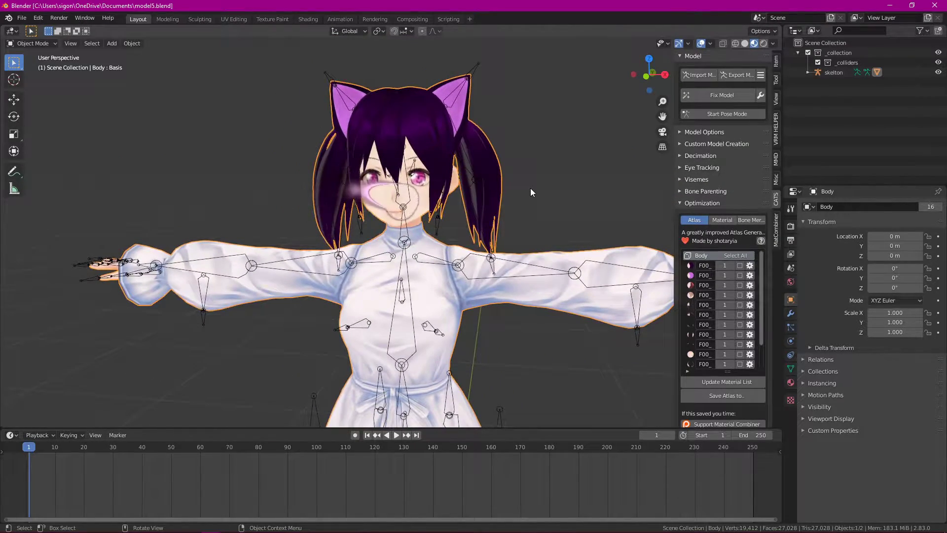
left_click(736, 44)
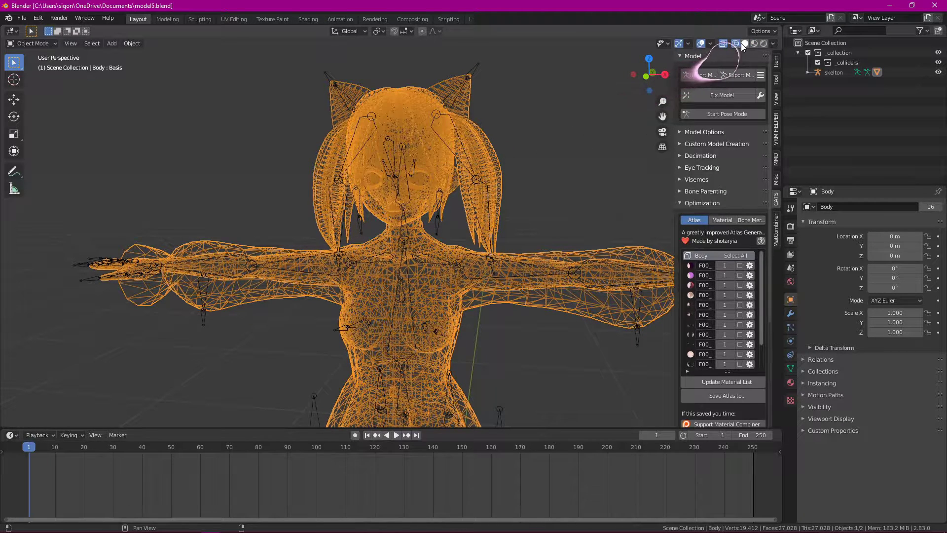
left_click(744, 44)
scroll(427, 159, "up", 5)
middle_click_drag(455, 159, 535, 201)
scroll(552, 172, "down", 3)
scroll(519, 196, "up", 1)
scroll(492, 209, "up", 1)
scroll(461, 209, "down", 3)
scroll(434, 232, "up", 2)
scroll(424, 238, "up", 2)
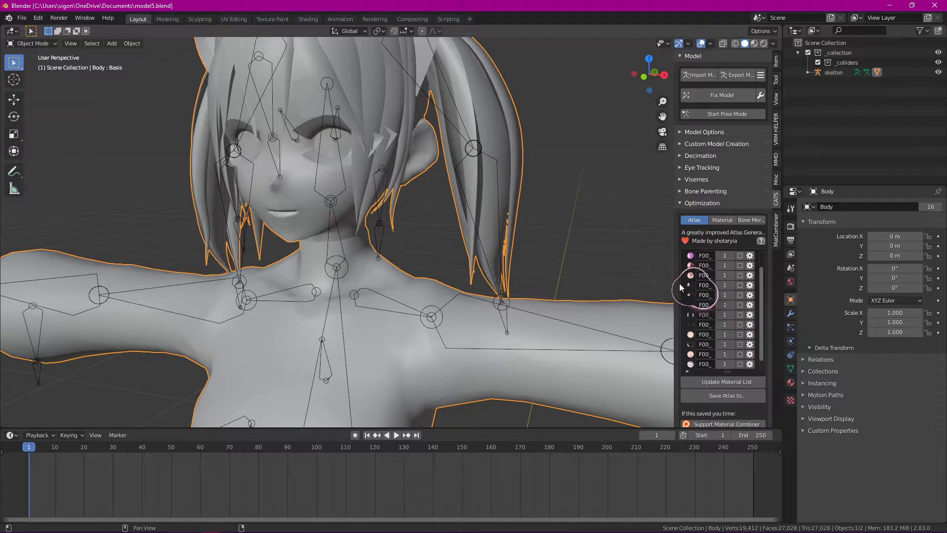
Step: Combine all face and eye materials, from F00_000_00_FaceMouth_00_FACE through F00_000_00_EyeExtra_01_EYE, into one atlas saved in the Documents folder
left_click_drag(674, 282, 548, 288)
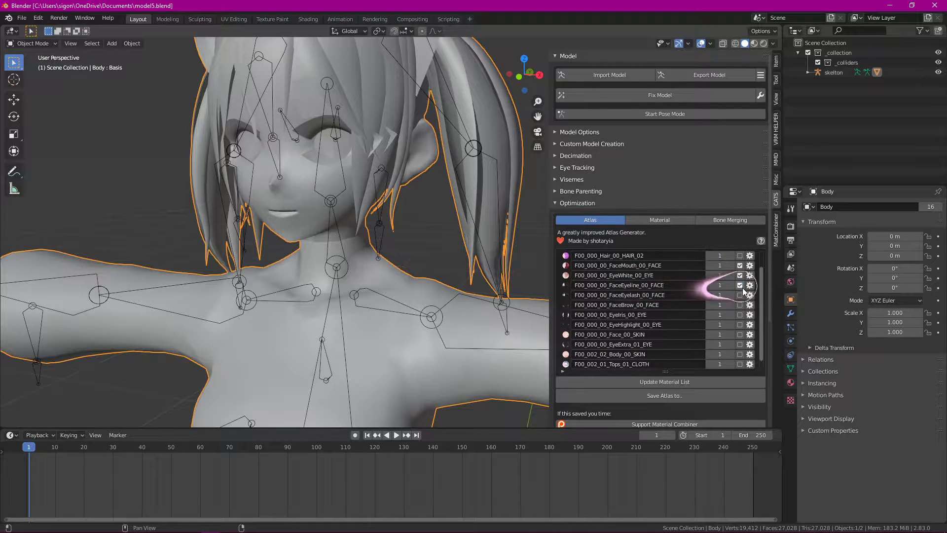
left_click(740, 295)
left_click(741, 305)
left_click(741, 315)
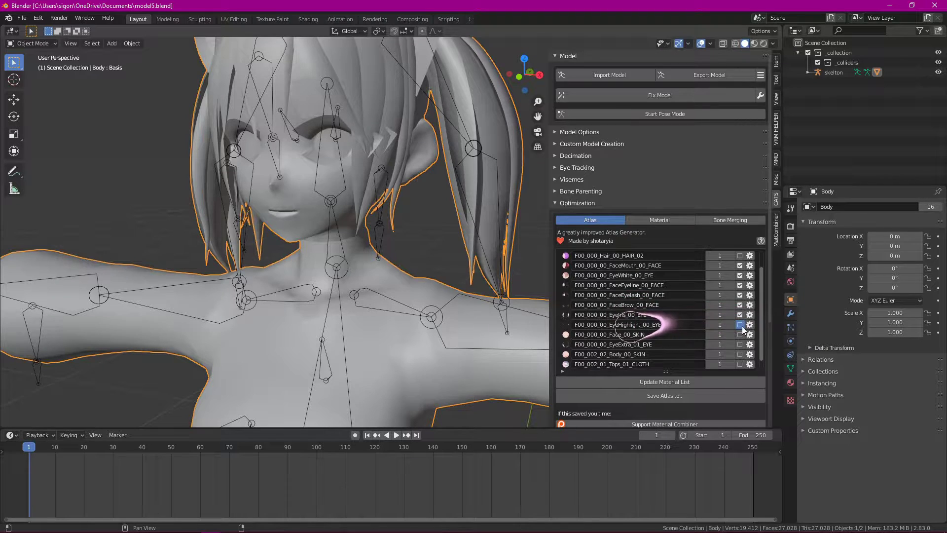
scroll(682, 348, "down", 1)
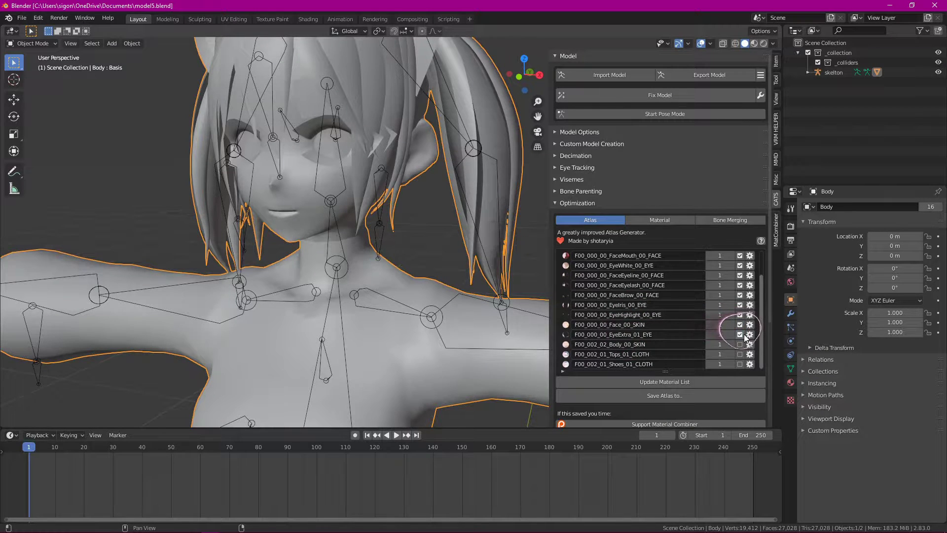
scroll(636, 347, "up", 2)
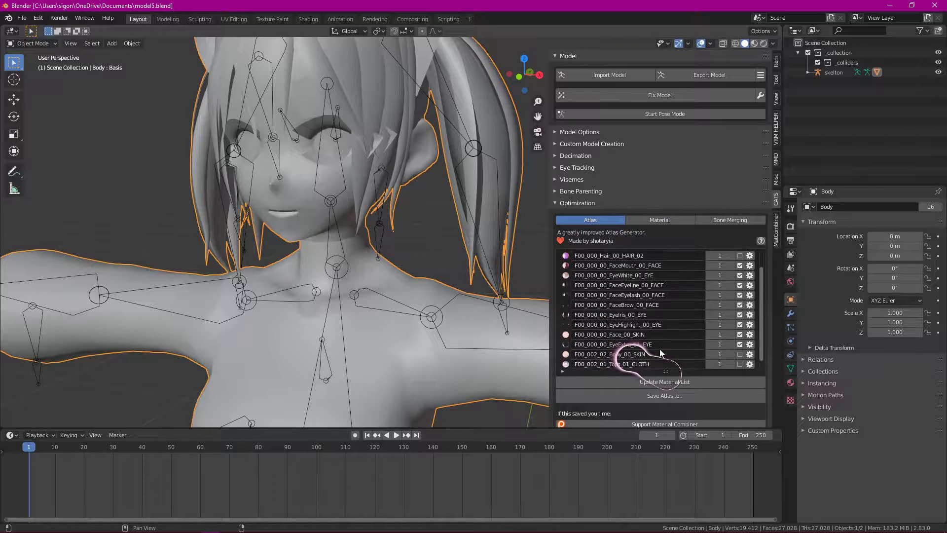
scroll(641, 355, "up", 3)
scroll(732, 261, "down", 3)
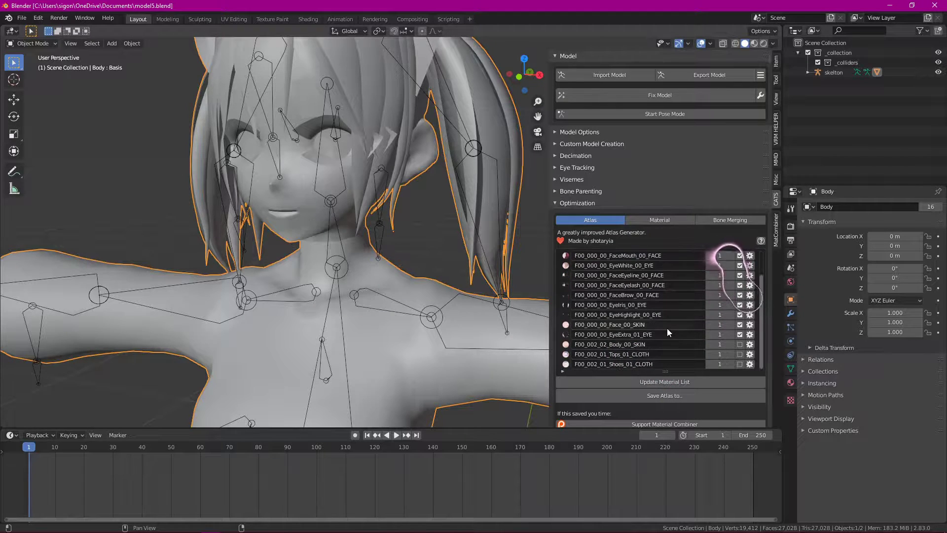
left_click(646, 396)
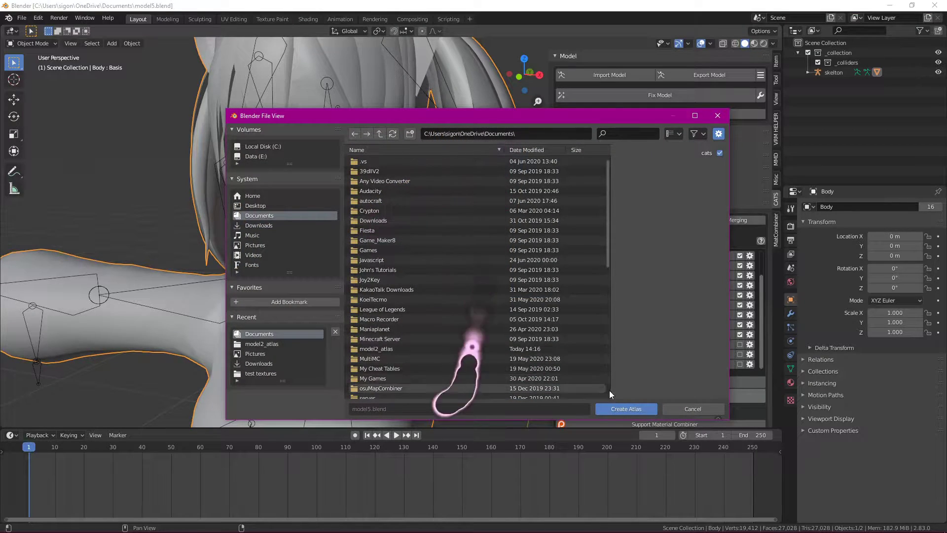
left_click(635, 410)
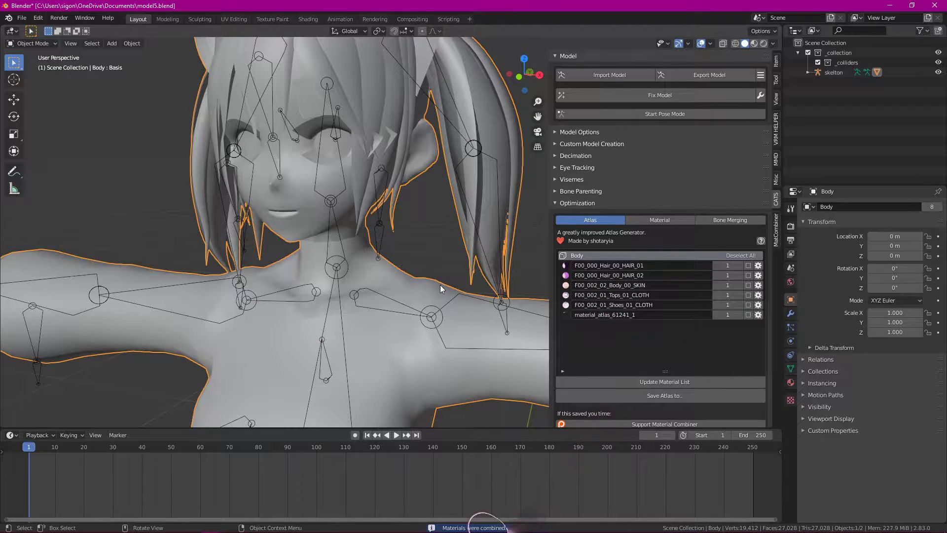
Step: Check the face with the combined atlas material in rendered shading, and return the viewport to solid shading
scroll(434, 279, "down", 5)
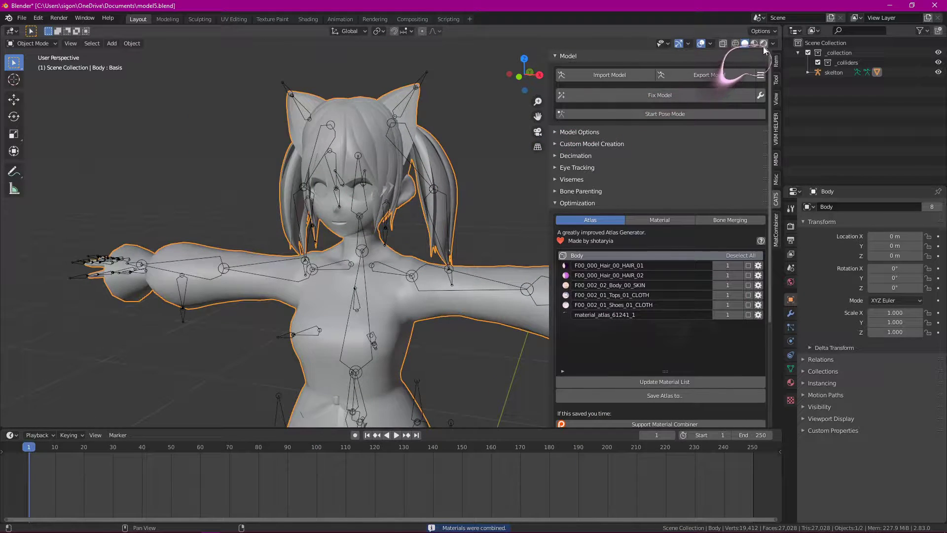
left_click(764, 44)
mouse_move(415, 236)
middle_mouse_down()
mouse_move(446, 242)
mouse_move(434, 239)
middle_mouse_up()
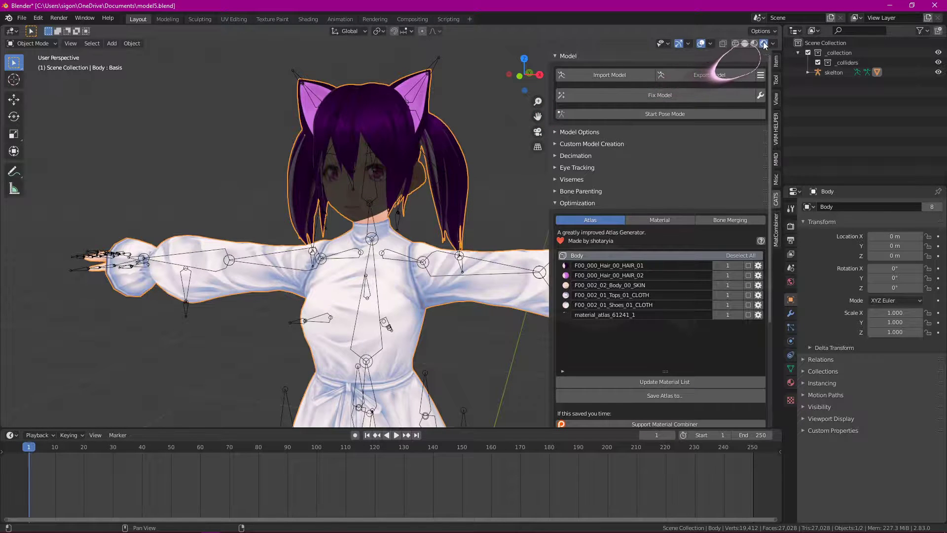
left_click(745, 43)
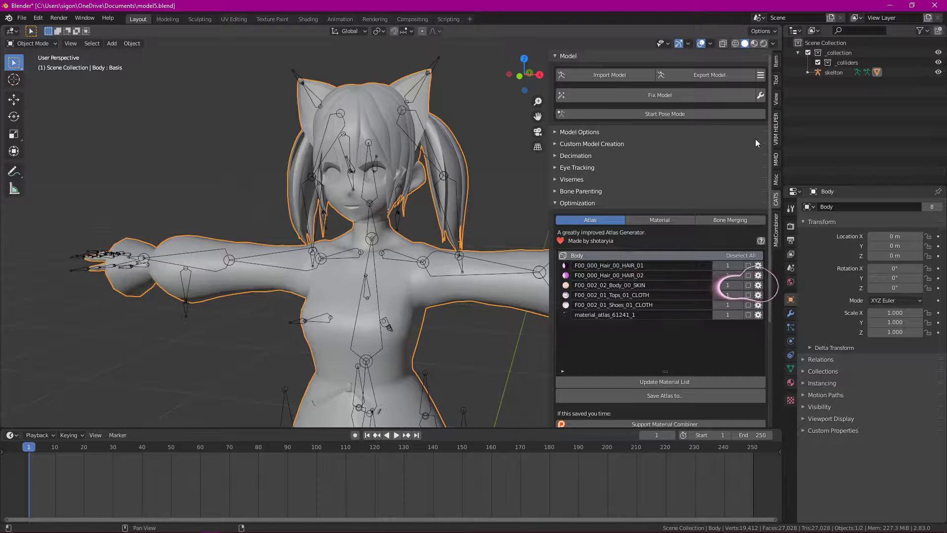
Step: Switch the viewport to material preview shading, examine the character's hair, face and clothing, and deselect the Body mesh
left_click(755, 44)
middle_click_drag(466, 215, 483, 226, "shift")
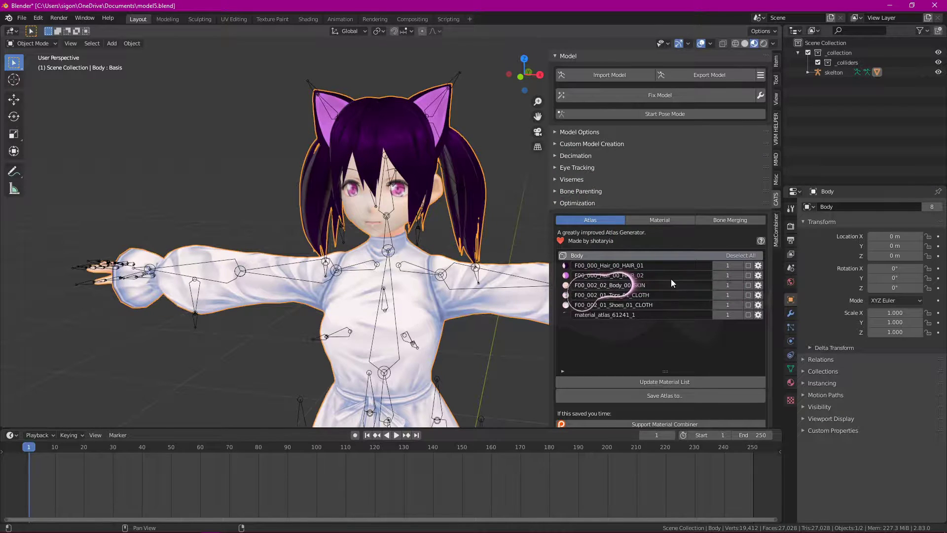
scroll(374, 217, "up", 2)
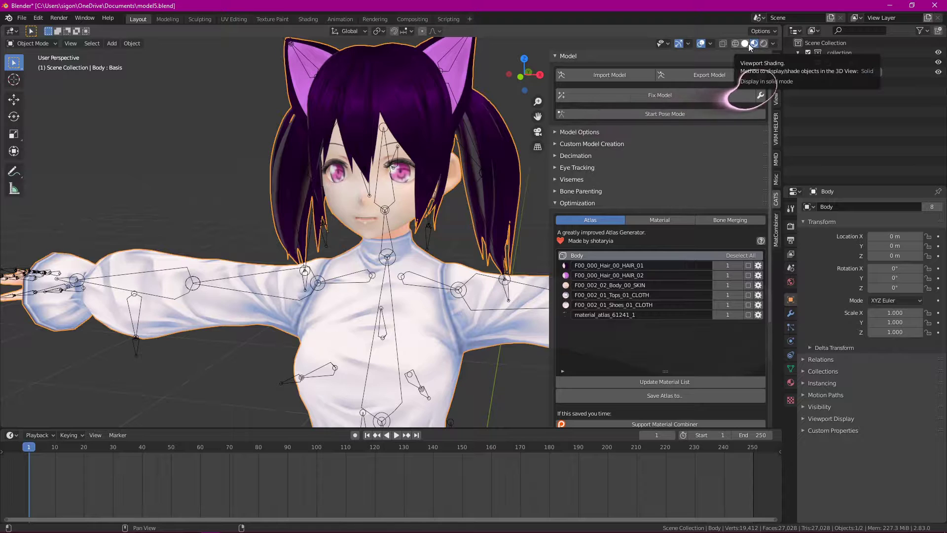
scroll(482, 212, "down", 3)
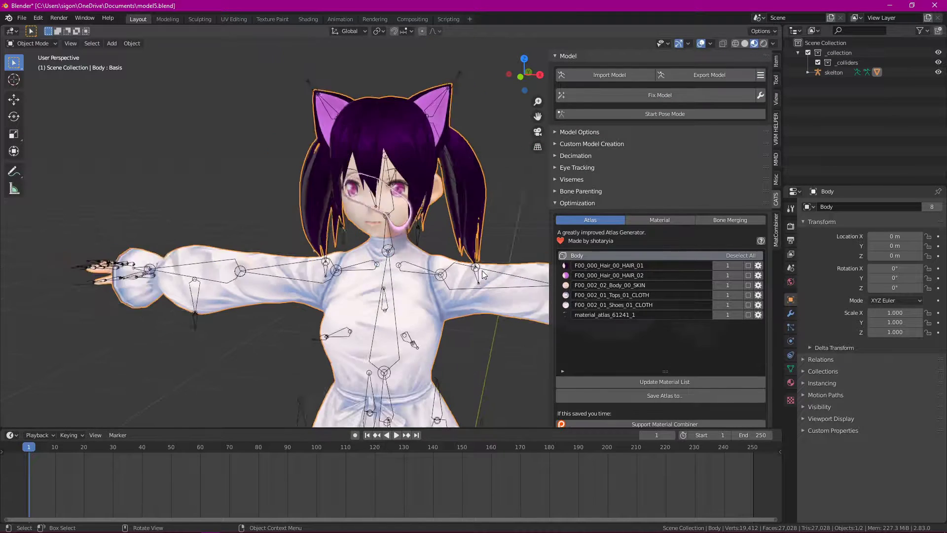
scroll(487, 275, "up", 3)
scroll(487, 275, "down", 3)
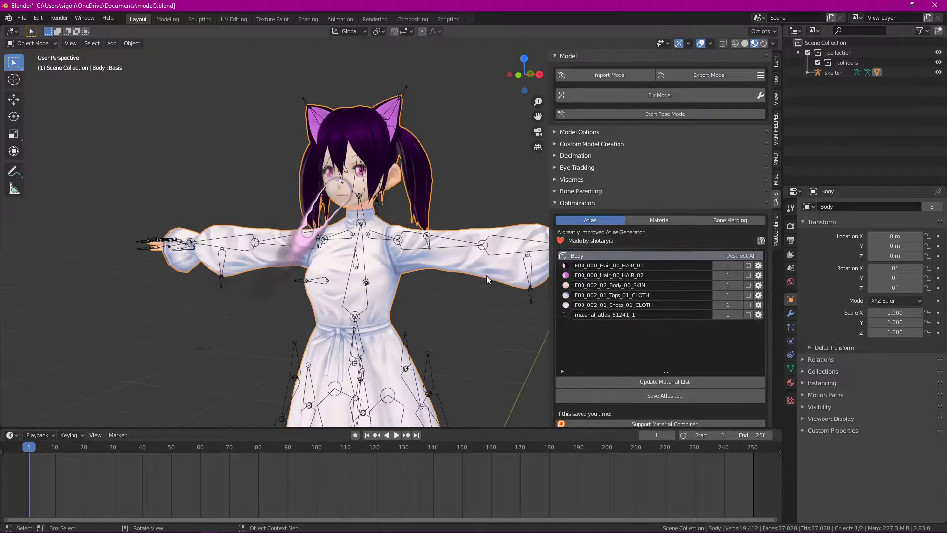
left_click(481, 184)
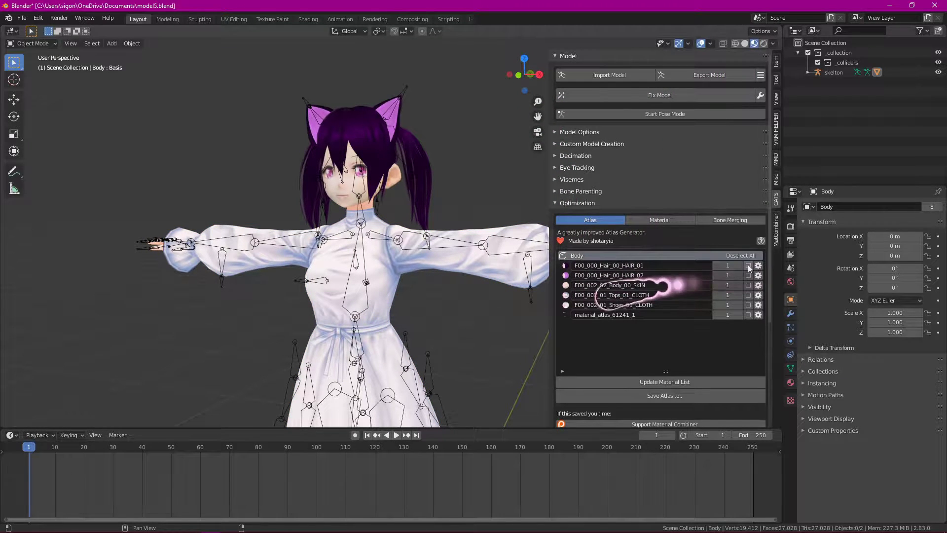
Step: Combine F00_000_Hair_00_HAIR_01, F00_000_Hair_00_HAIR_02 and F00_002_02_Body_00_SKIN into one atlas saved in the Documents folder
left_click(749, 285)
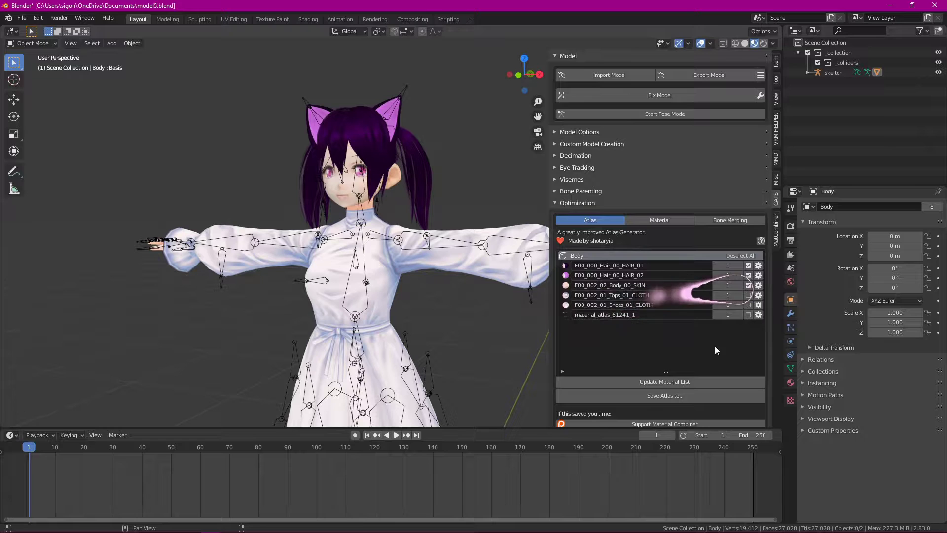
left_click(670, 395)
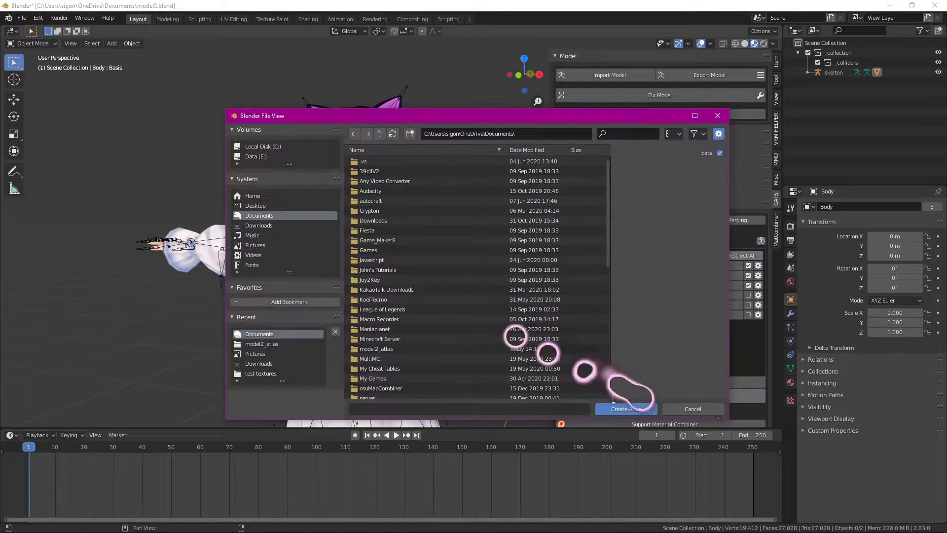
left_click(629, 405)
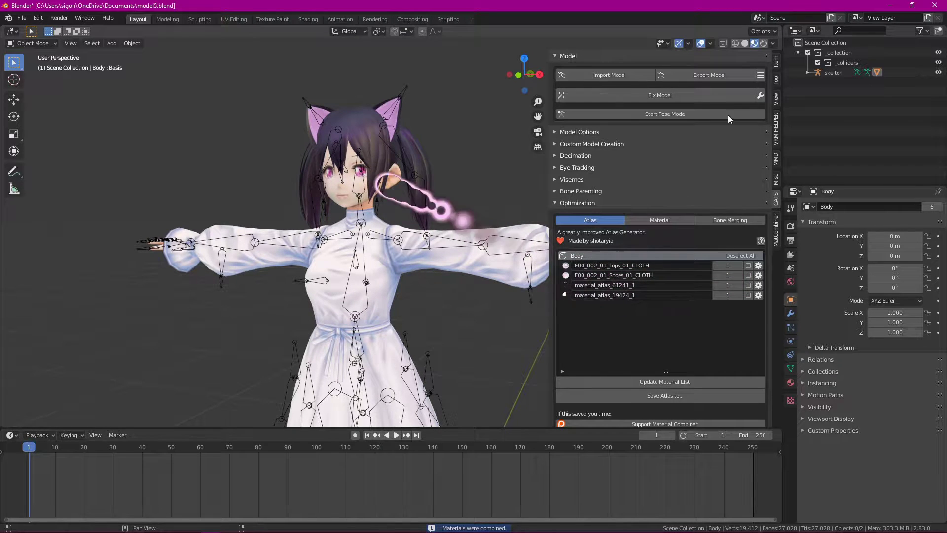
Step: Switch the viewport to solid shading with its color source set to Texture, and check the character's textures
left_click(744, 43)
middle_click_drag(465, 205, 518, 148)
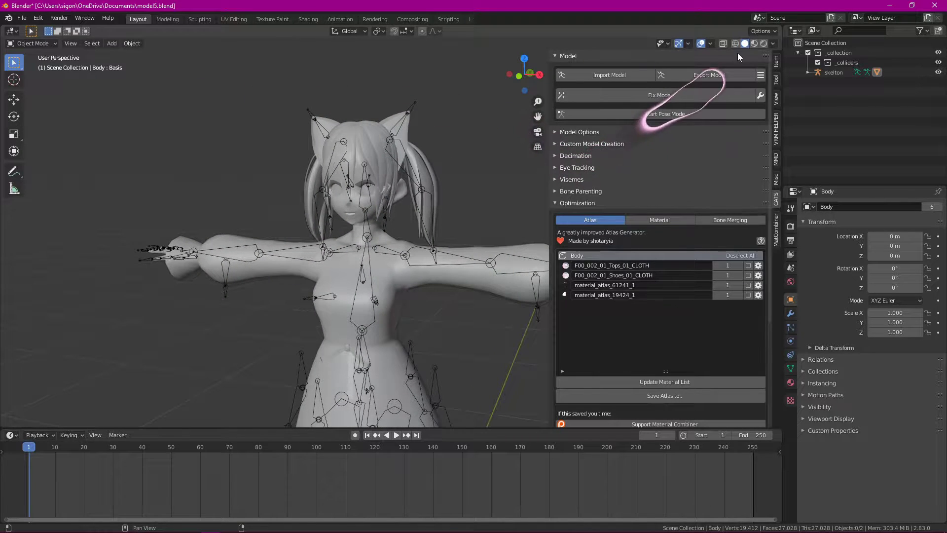
left_click(773, 44)
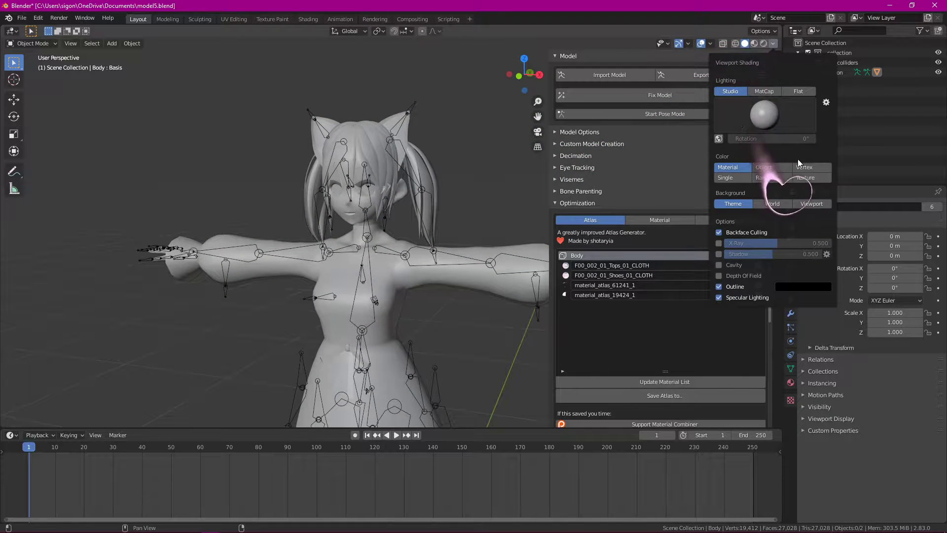
left_click(804, 178)
middle_click_drag(478, 205, 503, 207)
middle_click_drag(494, 214, 496, 210)
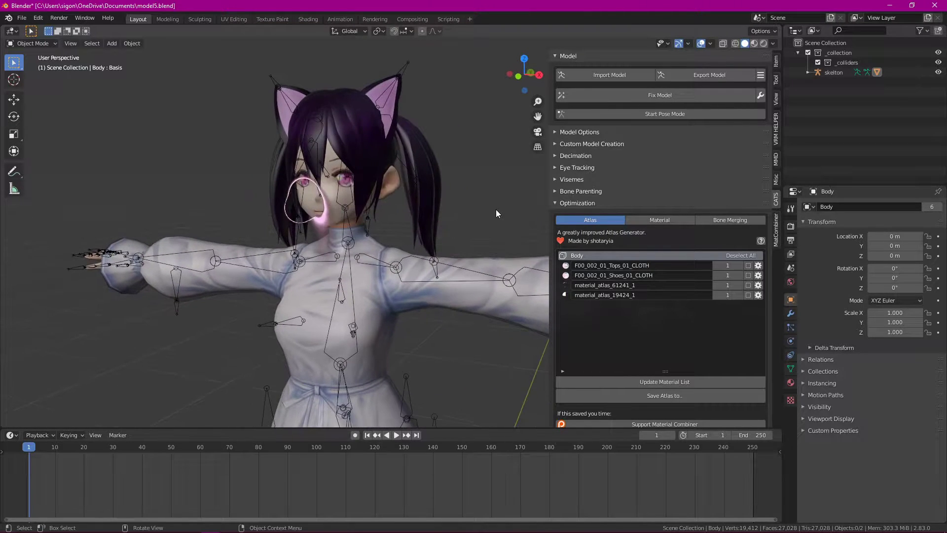
Step: Compare the character's combined hair and skin materials in rendered, solid and material preview shading, ending in material preview
left_click(764, 43)
left_click(753, 44)
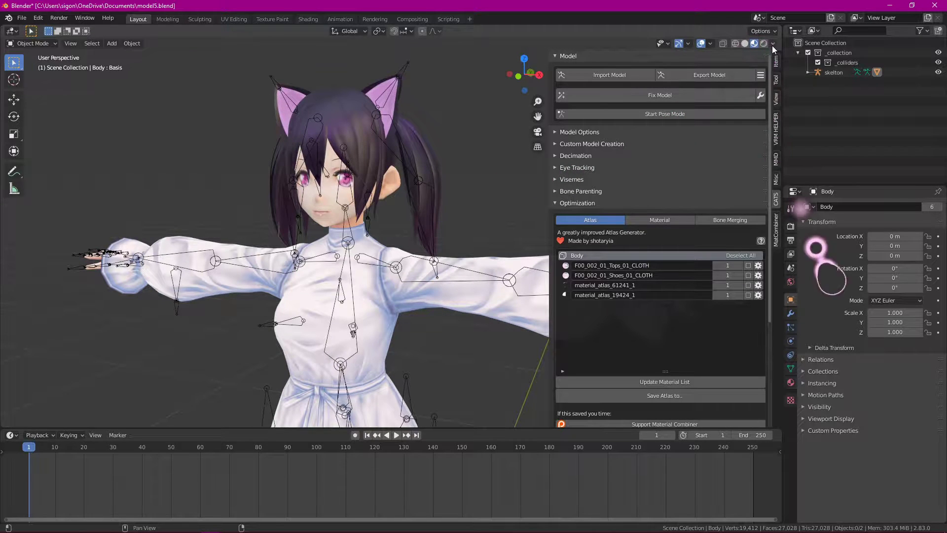
middle_click_drag(445, 221, 455, 215)
scroll(456, 225, "down", 3)
scroll(455, 225, "up", 4)
left_click(763, 43)
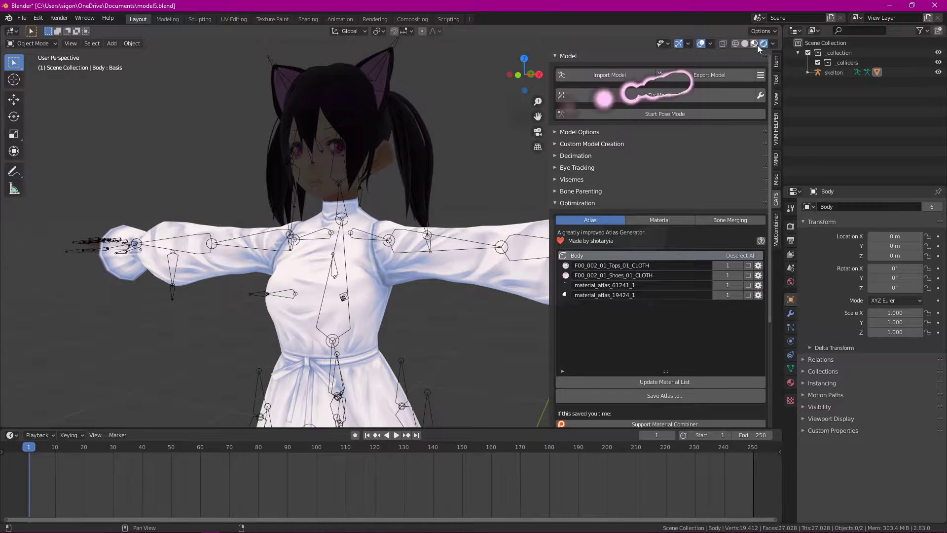
left_click(746, 44)
left_click(754, 43)
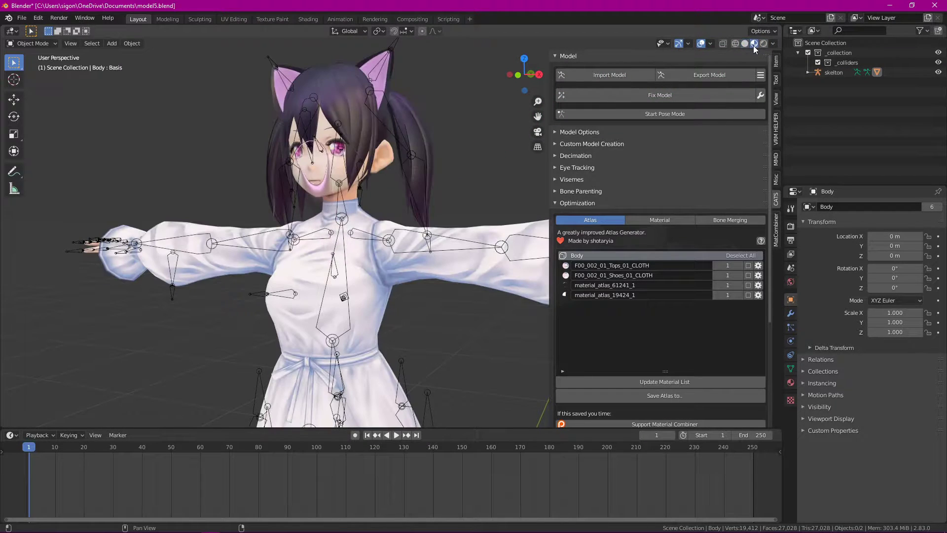
scroll(422, 217, "down", 2)
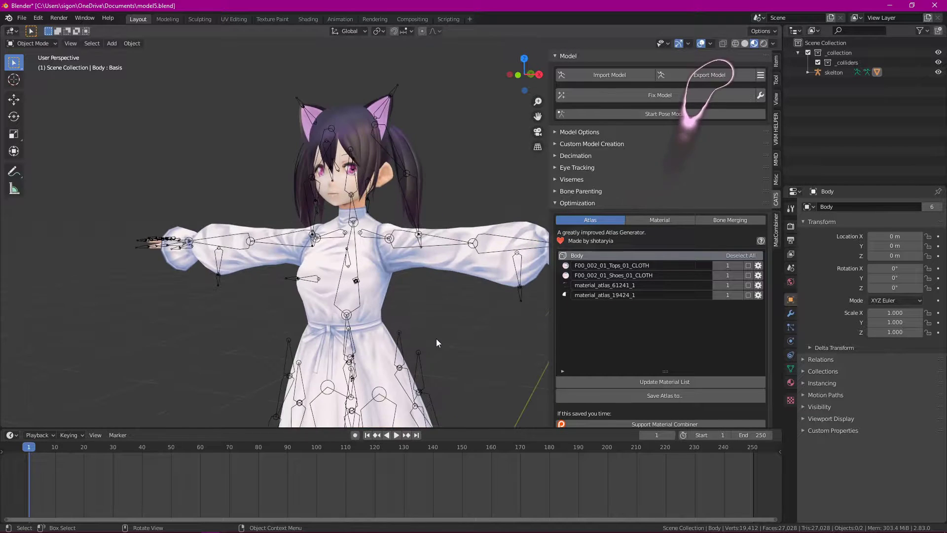
left_click(776, 63)
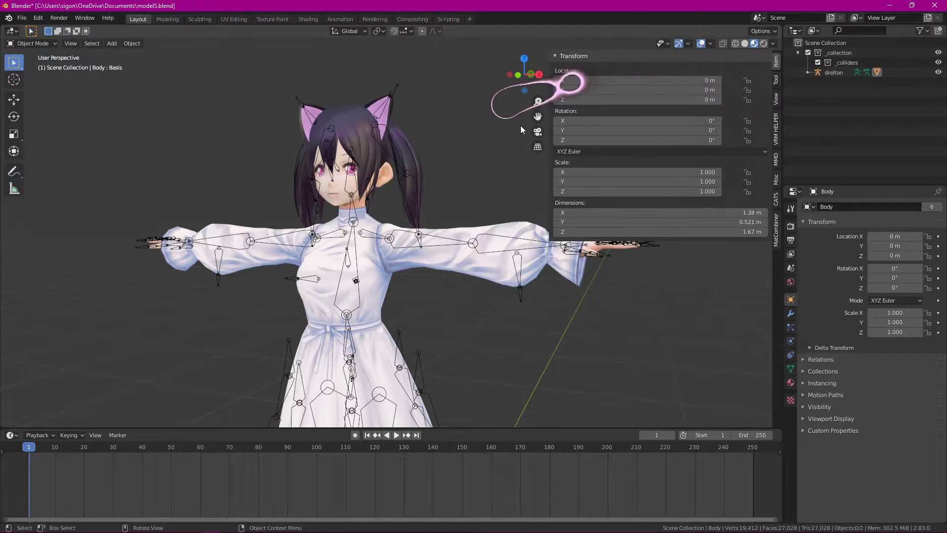
left_click(777, 225)
left_click(778, 200)
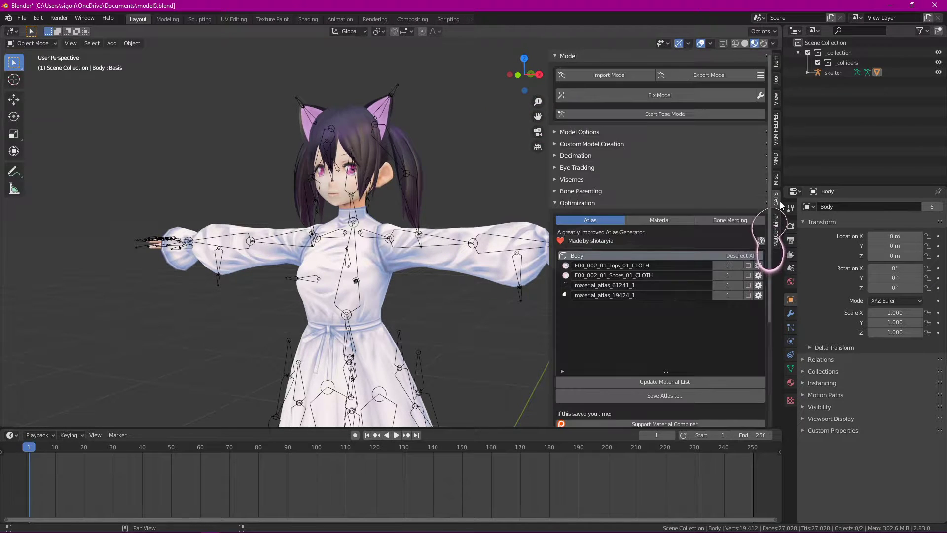
Step: Start pose mode with CATS and apply the skeleton's current pose as its rest pose
left_click(611, 112)
scroll(445, 189, "down", 4)
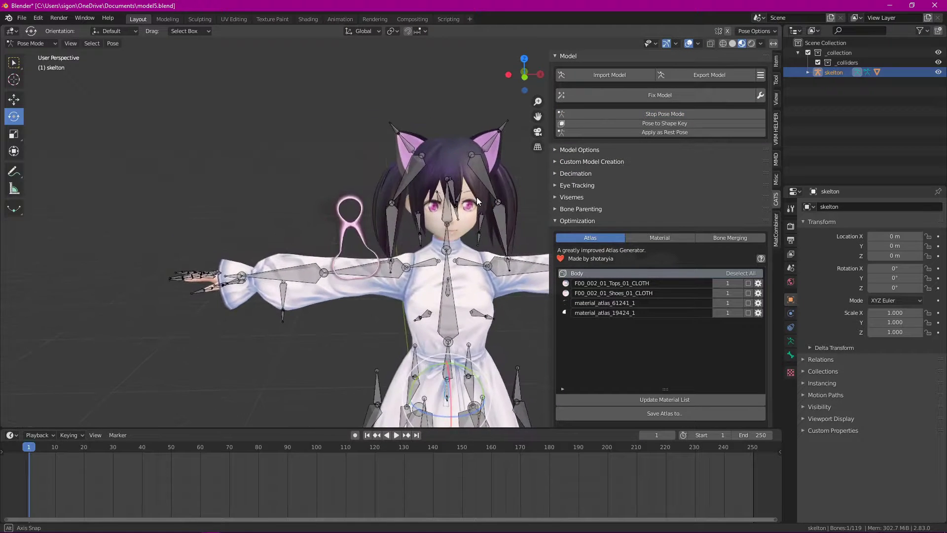
left_click(670, 133)
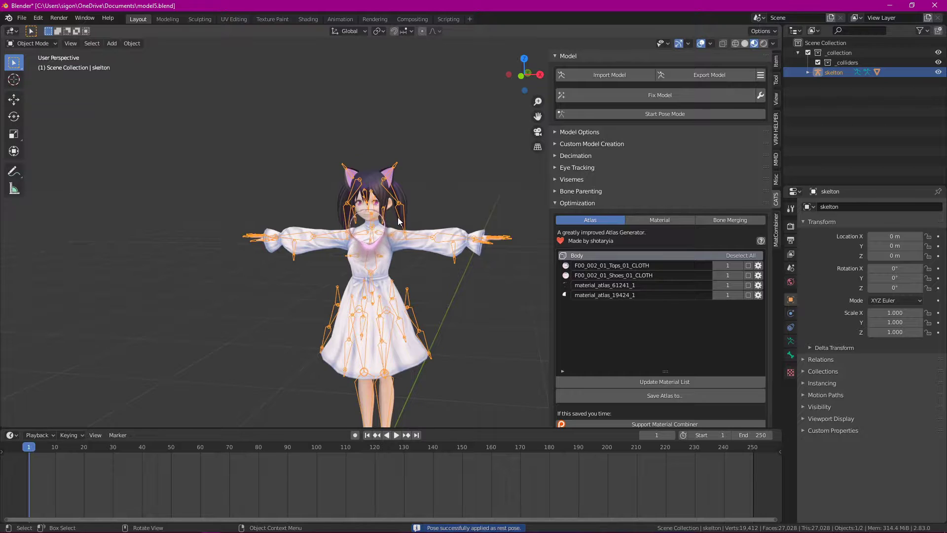
scroll(348, 231, "up", 4)
right_click(345, 230)
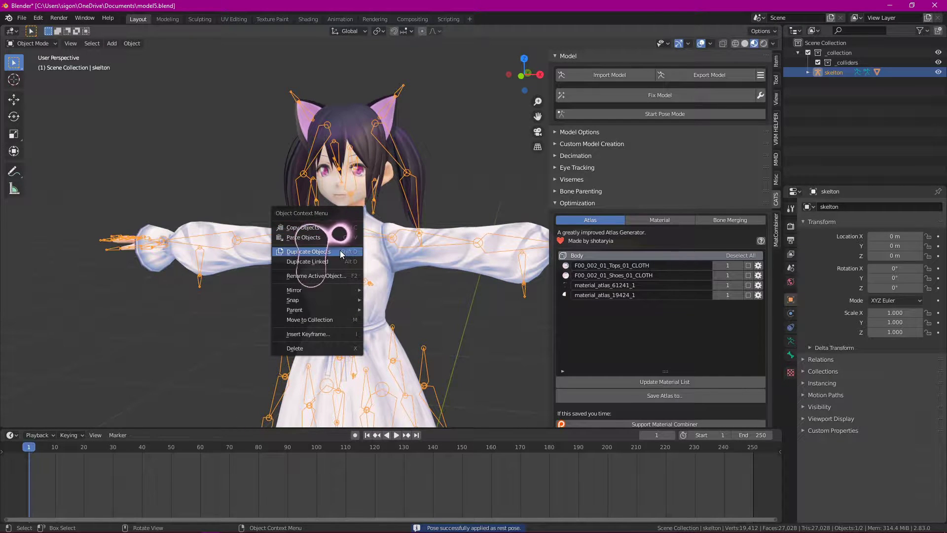
left_click(464, 199)
left_click(40, 42)
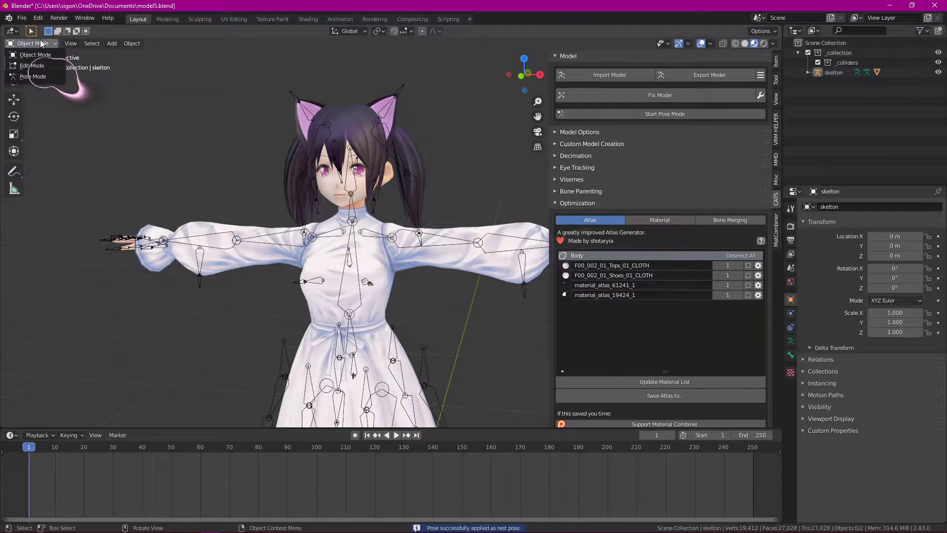
Step: Start pose mode again and insert a Whole Character keyframe for the skeleton at frame 1
left_click(661, 114)
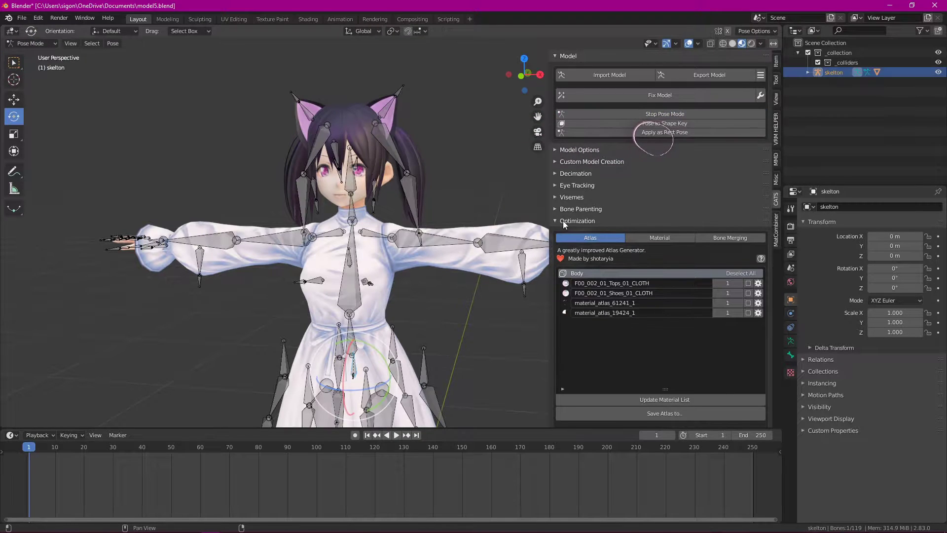
right_click(365, 193)
left_click(340, 193)
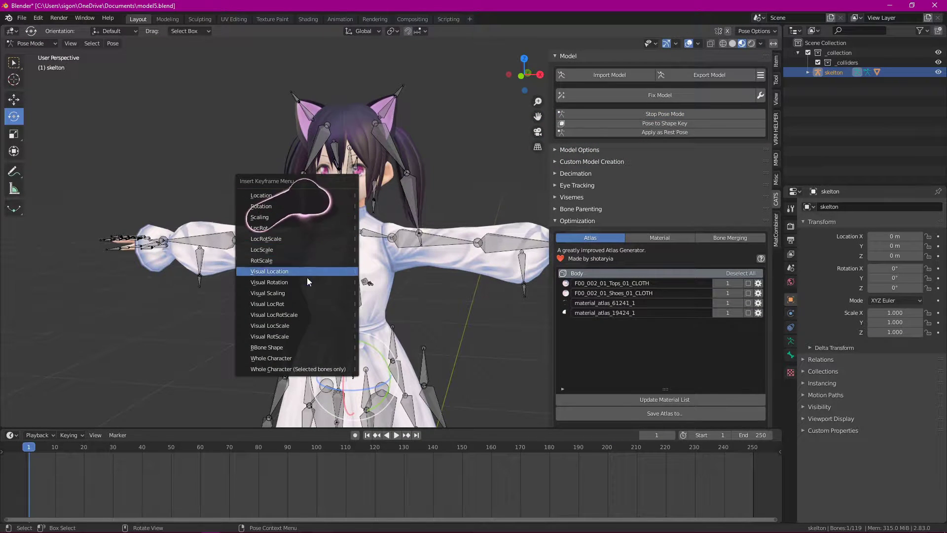
left_click(289, 358)
scroll(309, 319, "down", 3)
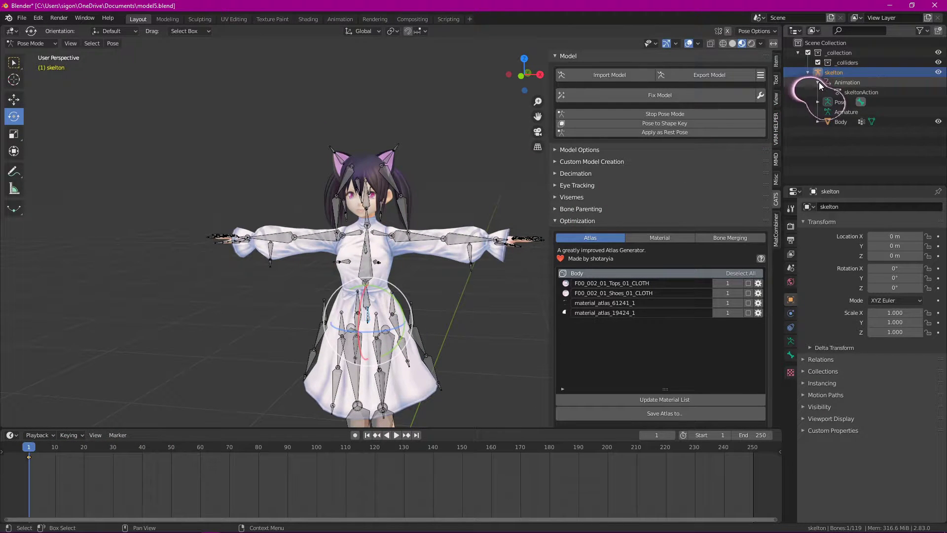
Step: Change the timeline area to the Dope Sheet's Action Editor and rename the skeleton's action to Stand
right_click(851, 94)
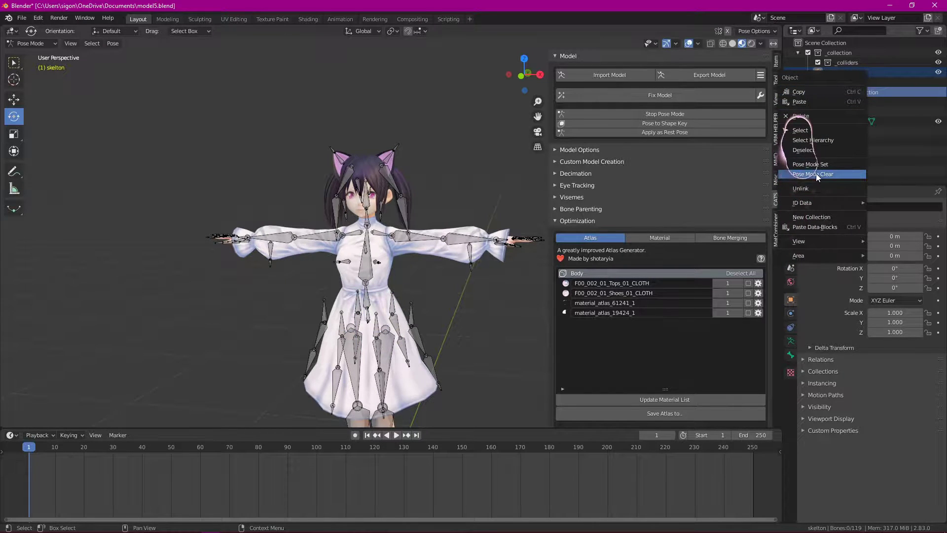
mouse_move(825, 200)
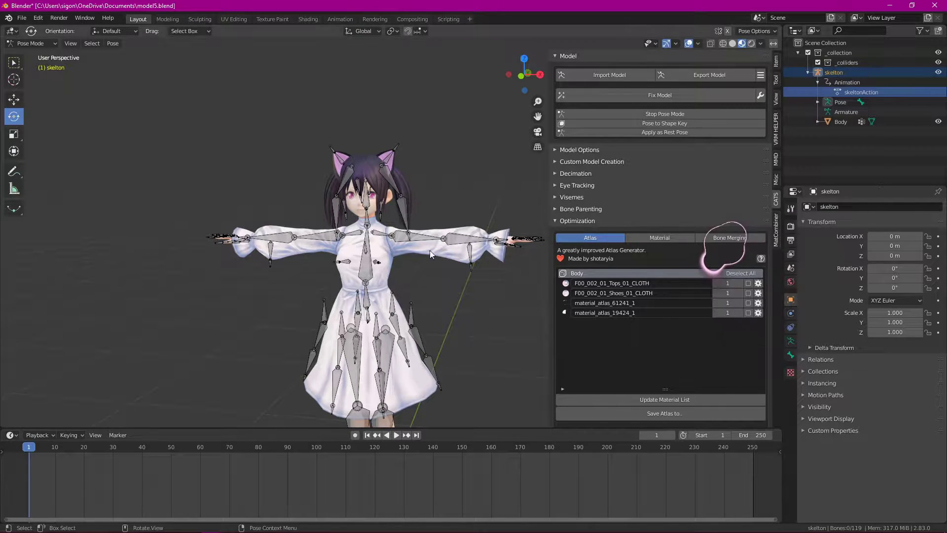
left_click(10, 435)
left_click(9, 436)
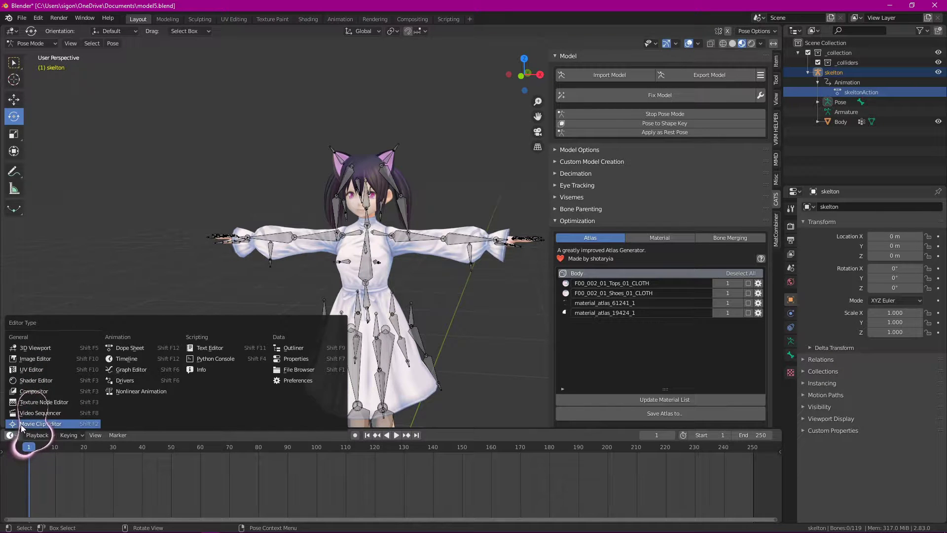
left_click(130, 348)
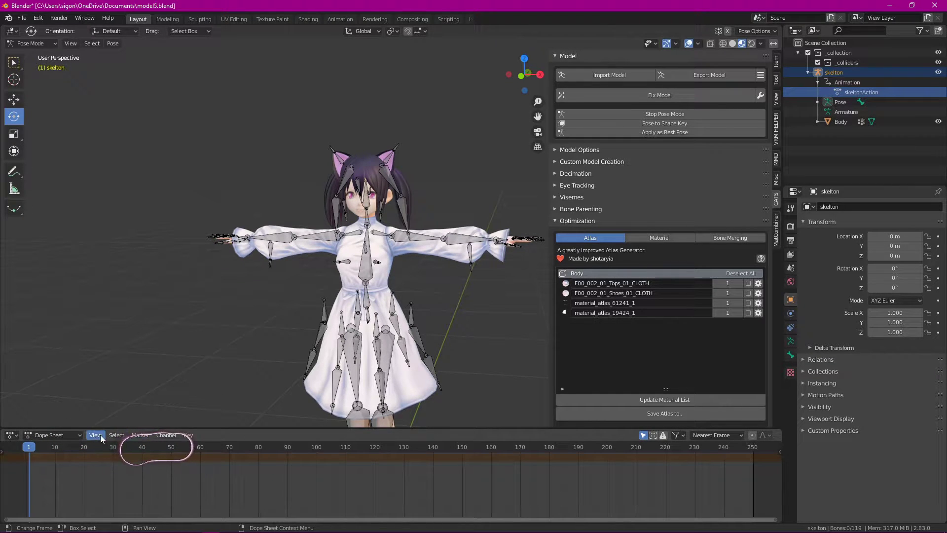
left_click(57, 435)
left_click(49, 457)
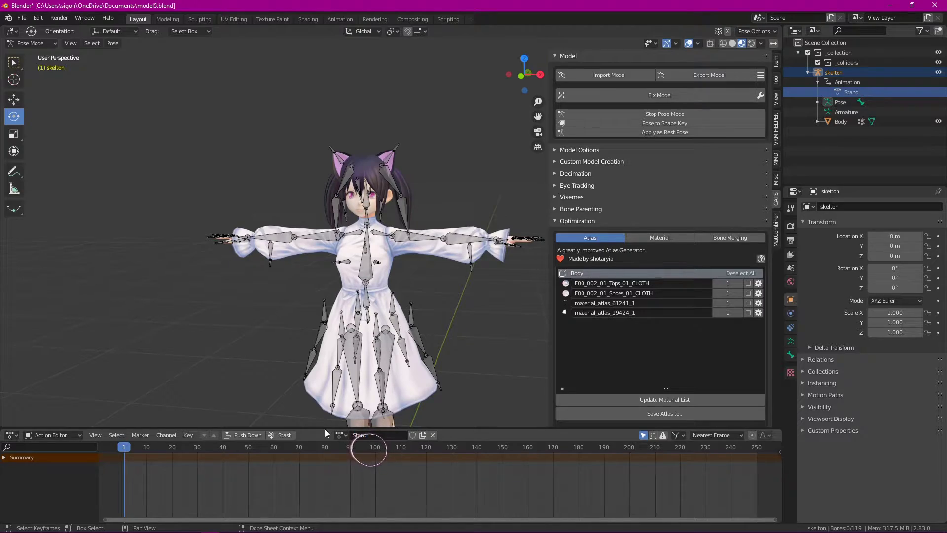
Step: Switch to the jMonkeyEngine SDK to view the player code in RunLevel.java, and return to Blender
key("alt+Tab")
key("alt+Tab")
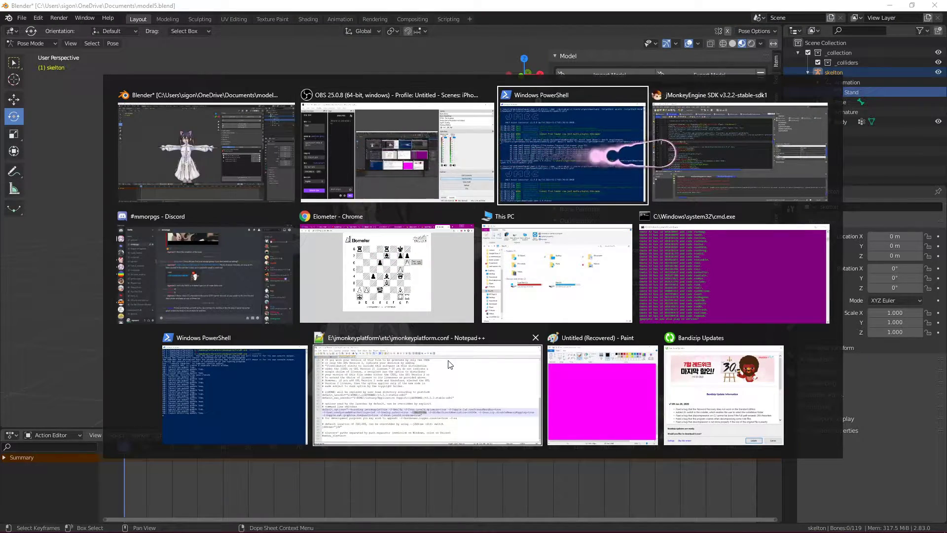
key("alt+Tab")
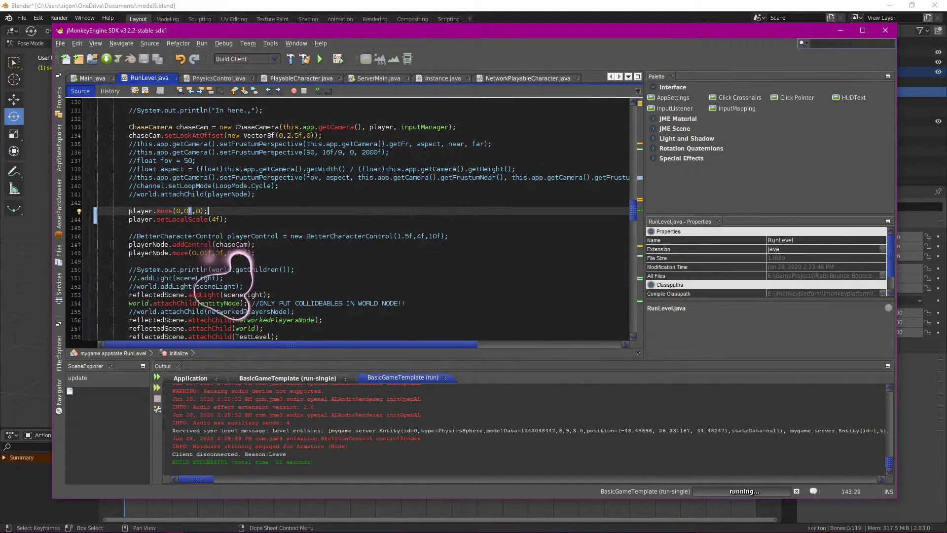
key("alt+Tab")
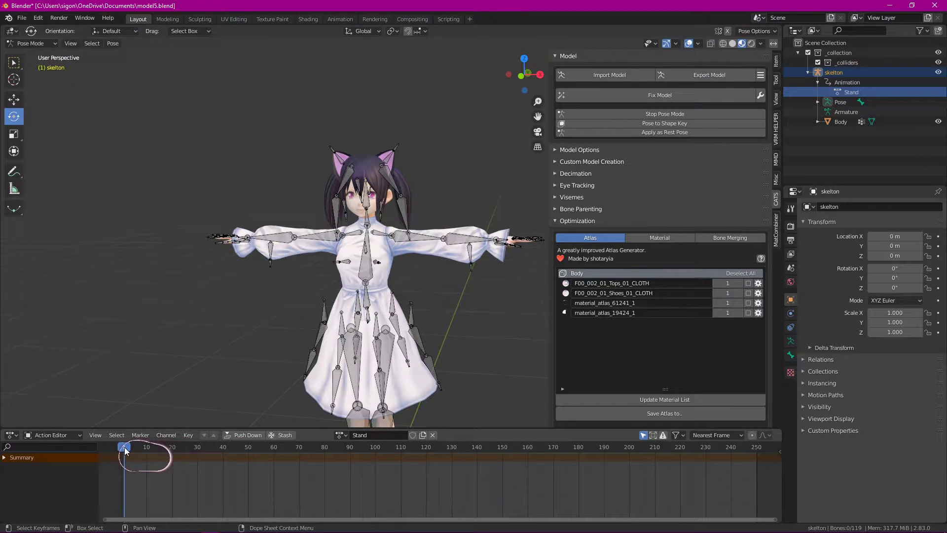
Step: Try to rotate the Right arm bone downward in Pose Mode
scroll(382, 292, "up", 2)
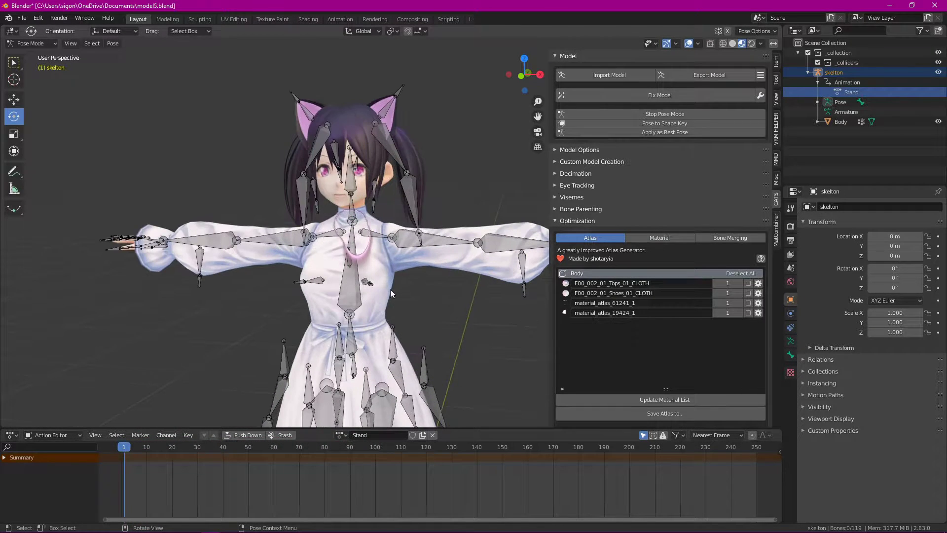
middle_click_drag(458, 288, 460, 315)
scroll(375, 281, "up", 2)
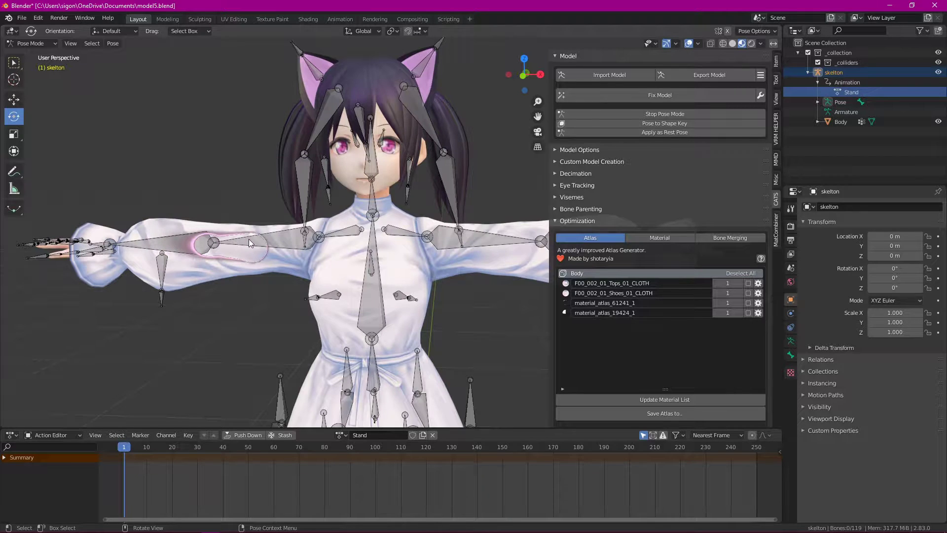
left_click(263, 244)
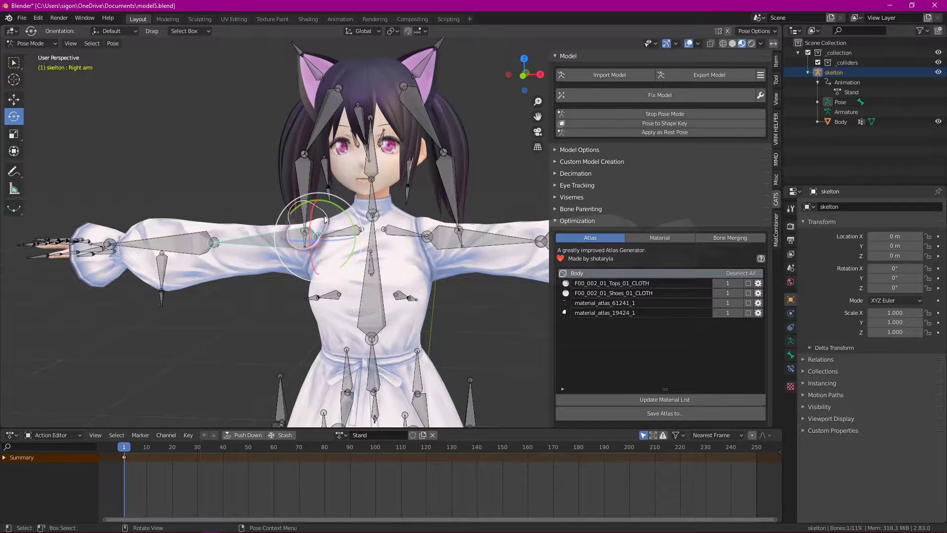
left_click_drag(329, 206, 293, 310)
key("ctrl+z")
Step: Rotate the Right arm bone down again to check the sleeve mesh from another angle, and undo the rotation
scroll(305, 318, "down", 2)
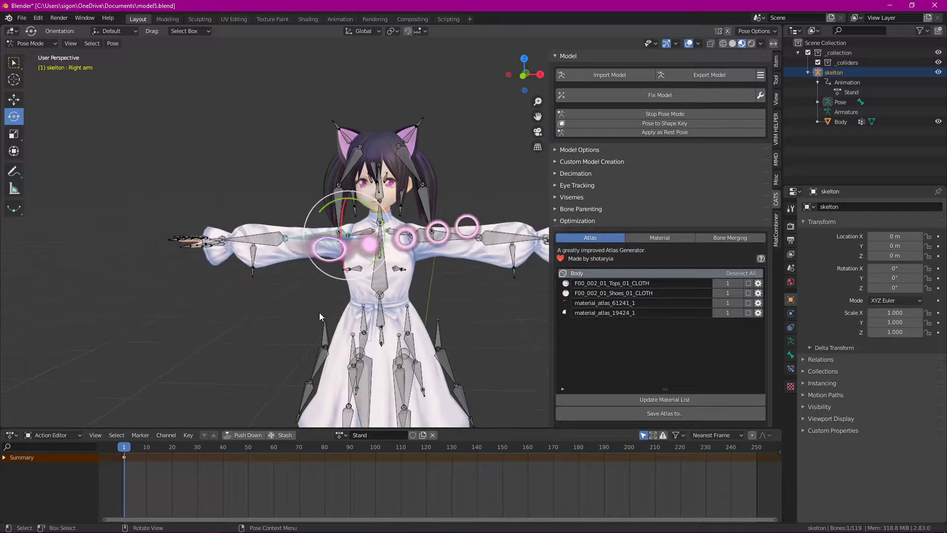
middle_click_drag(366, 299, 399, 286)
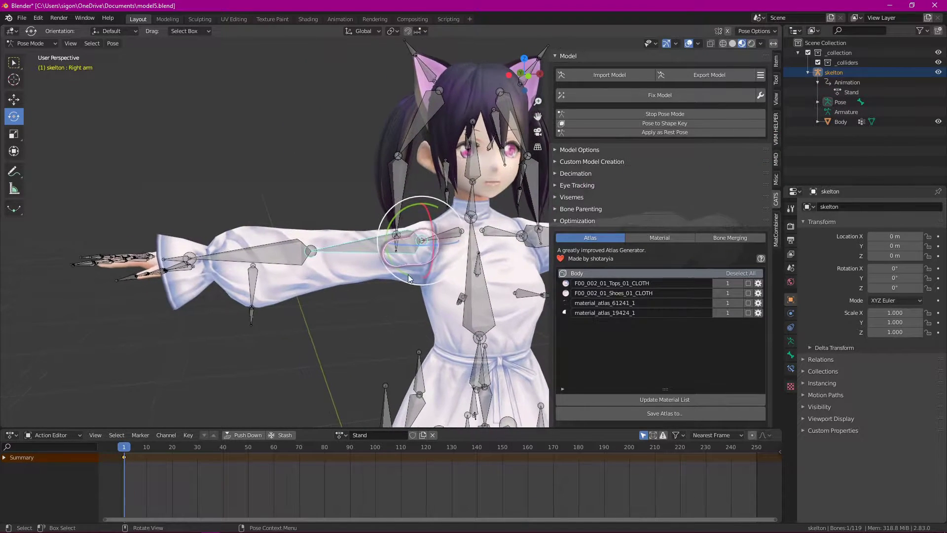
left_click_drag(416, 203, 379, 278)
middle_click_drag(379, 277, 337, 276)
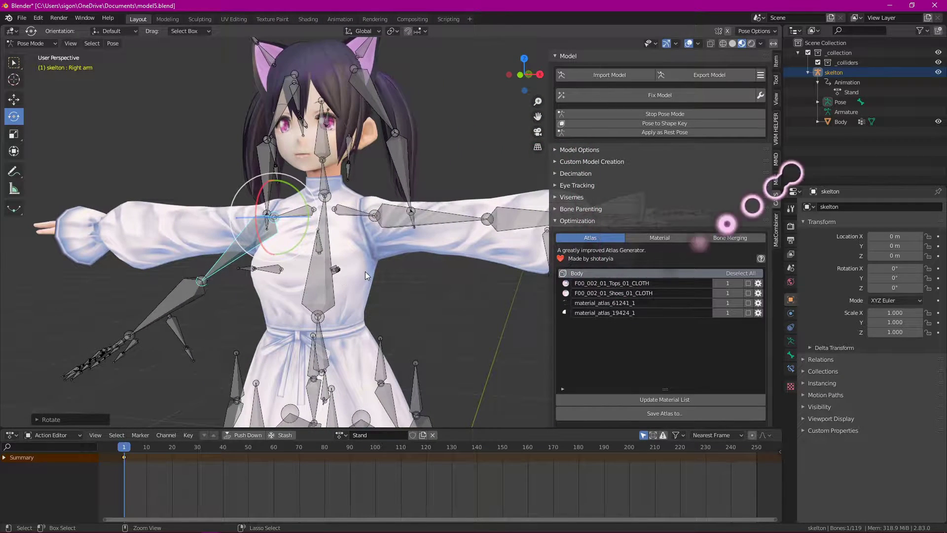
key("ctrl+z")
scroll(354, 259, "up", 2)
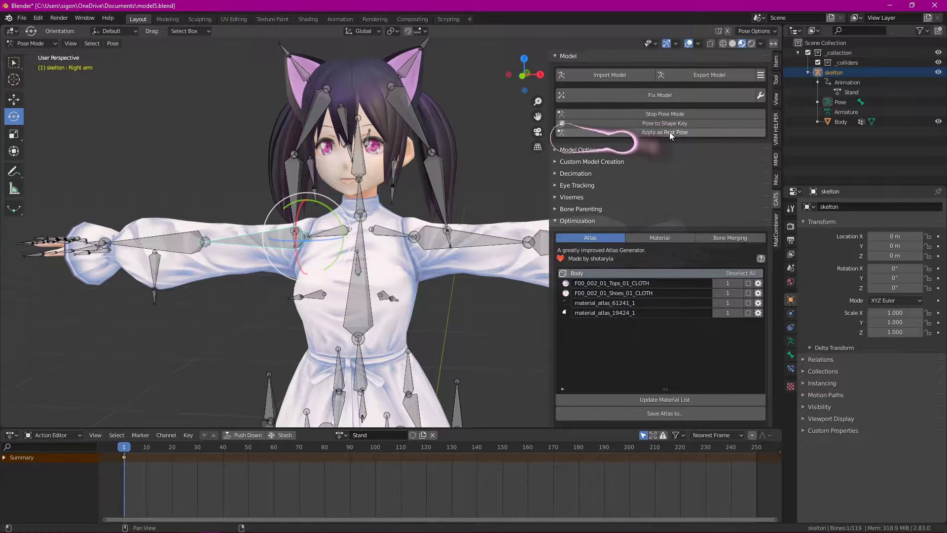
Step: Switch the skeleton through Edit Mode back to Pose Mode and try rotating the Right arm bone
scroll(370, 237, "down", 4)
left_click(426, 280)
scroll(444, 270, "up", 4)
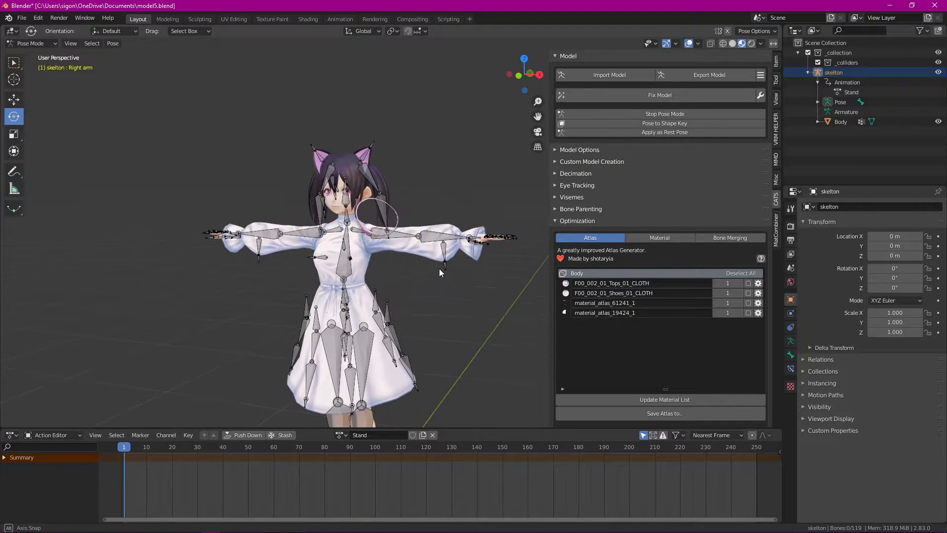
middle_click_drag(438, 262, 415, 247)
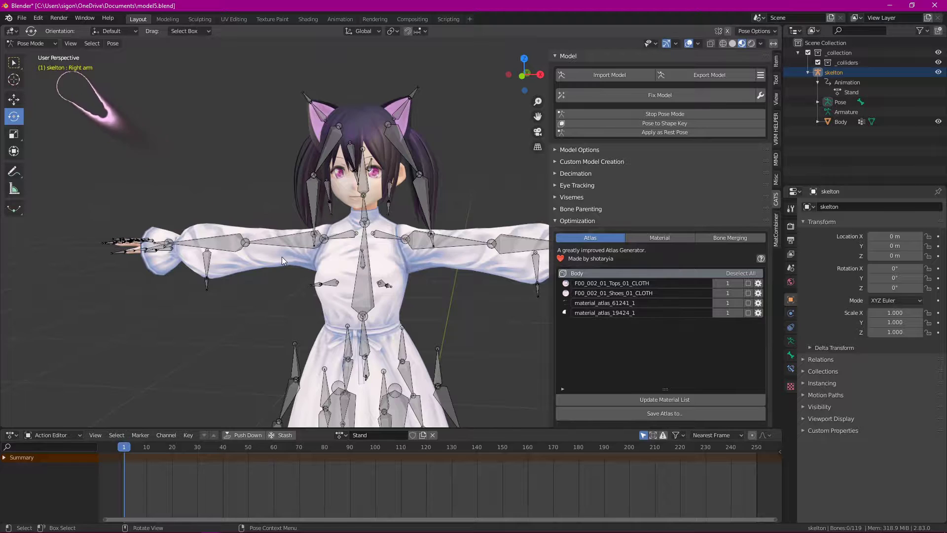
scroll(291, 257, "up", 1)
left_click(824, 121)
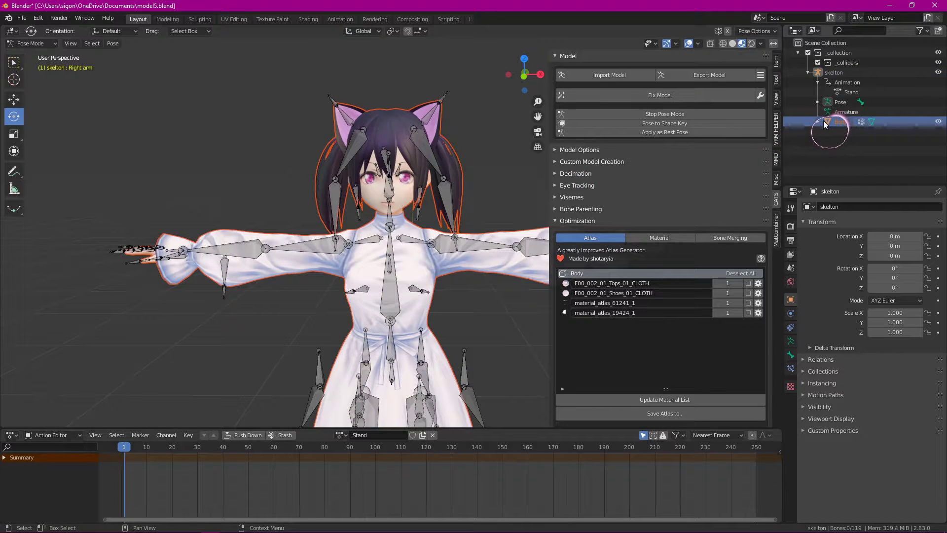
key("Tab")
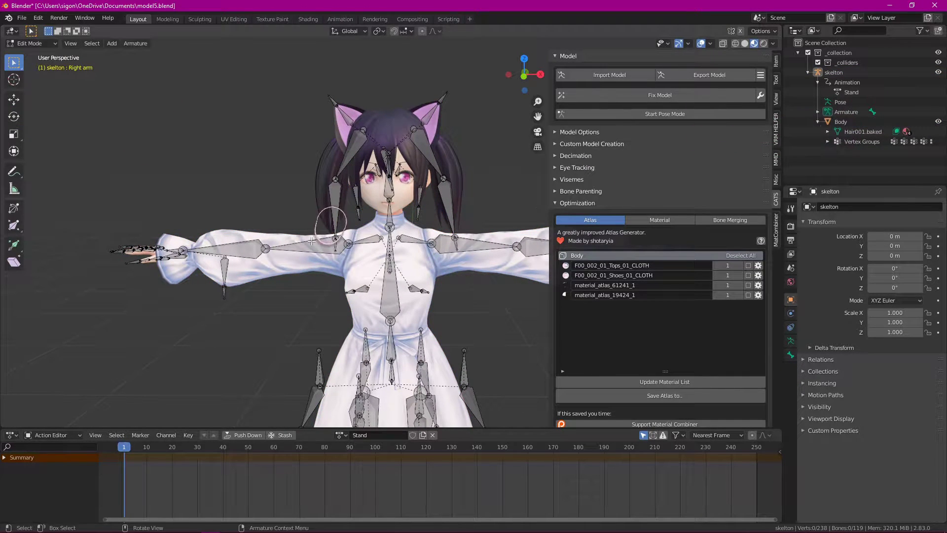
left_click(840, 102)
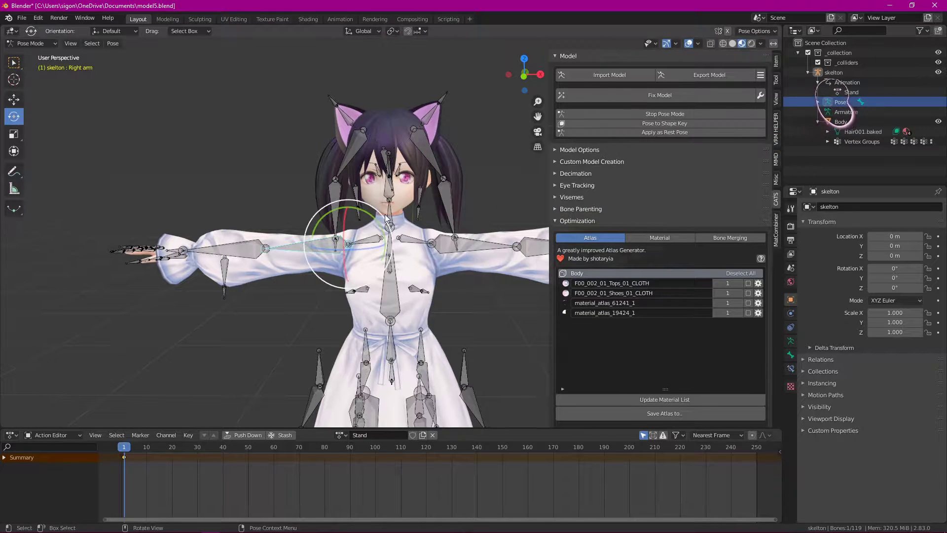
left_click_drag(327, 212, 323, 245)
key("ctrl+z")
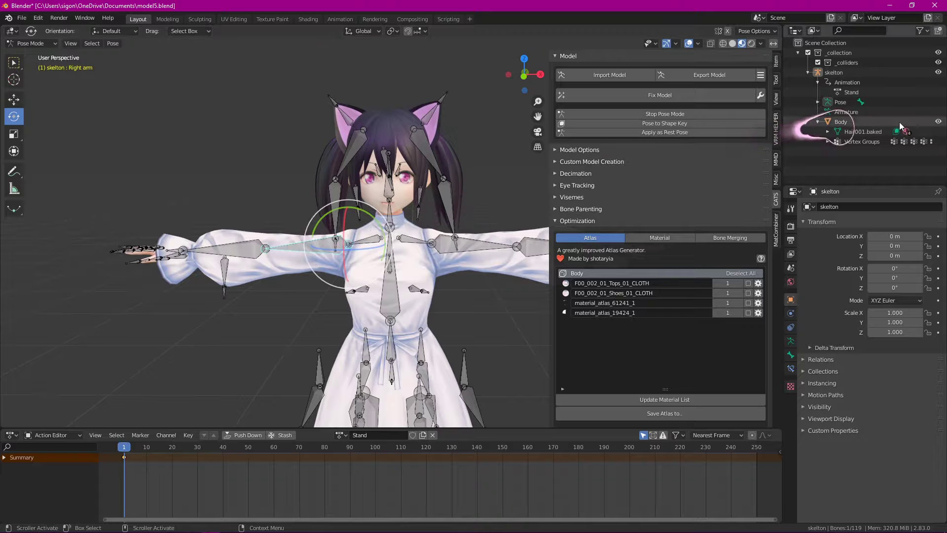
left_click(866, 123)
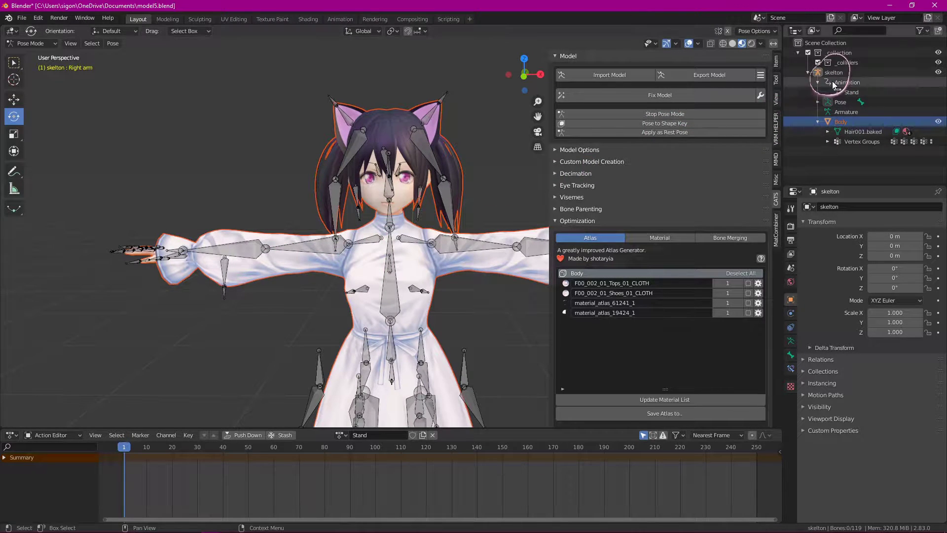
left_click(390, 274)
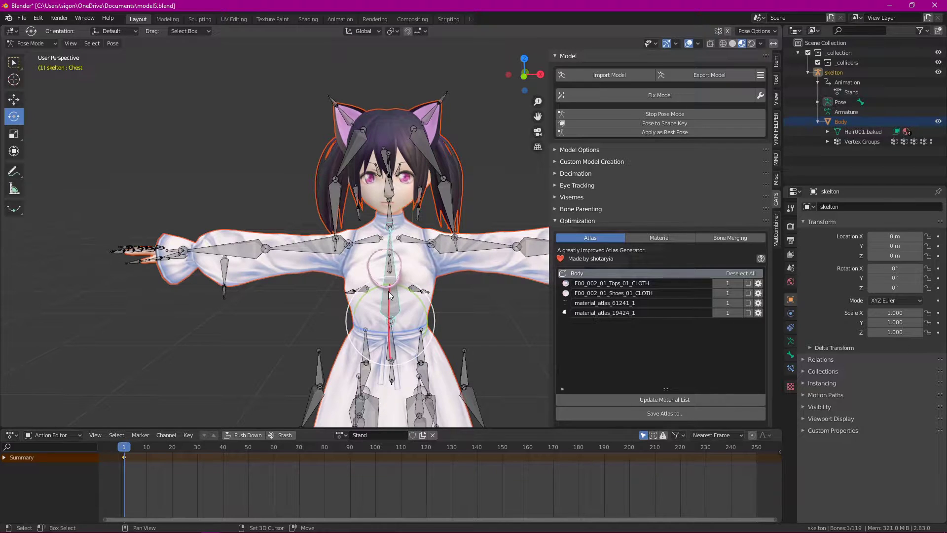
middle_click_drag(402, 314, 375, 299)
scroll(362, 292, "up", 2)
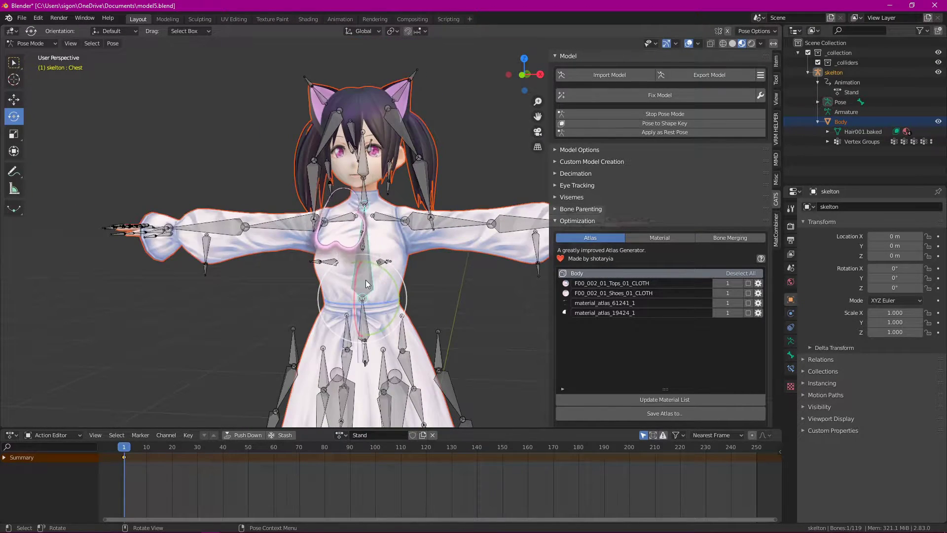
right_click(362, 291)
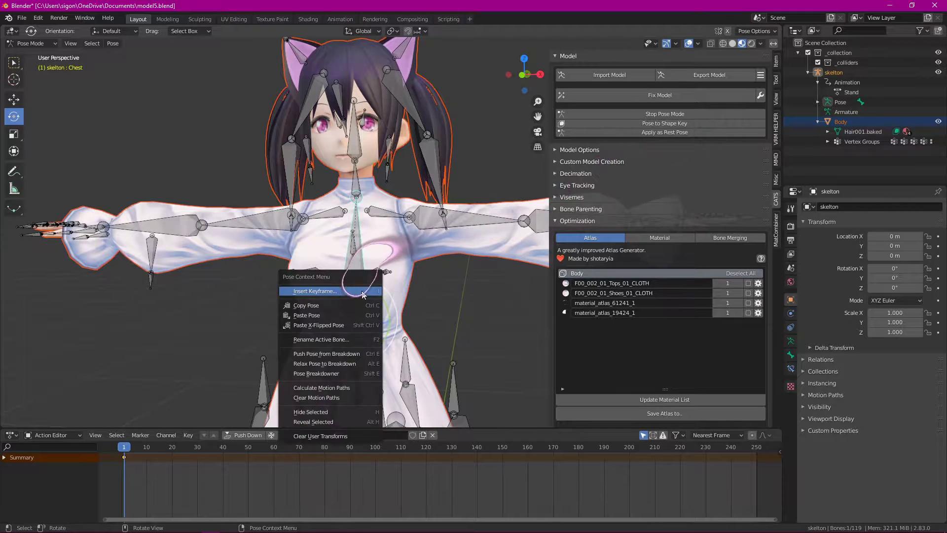
left_click(352, 317)
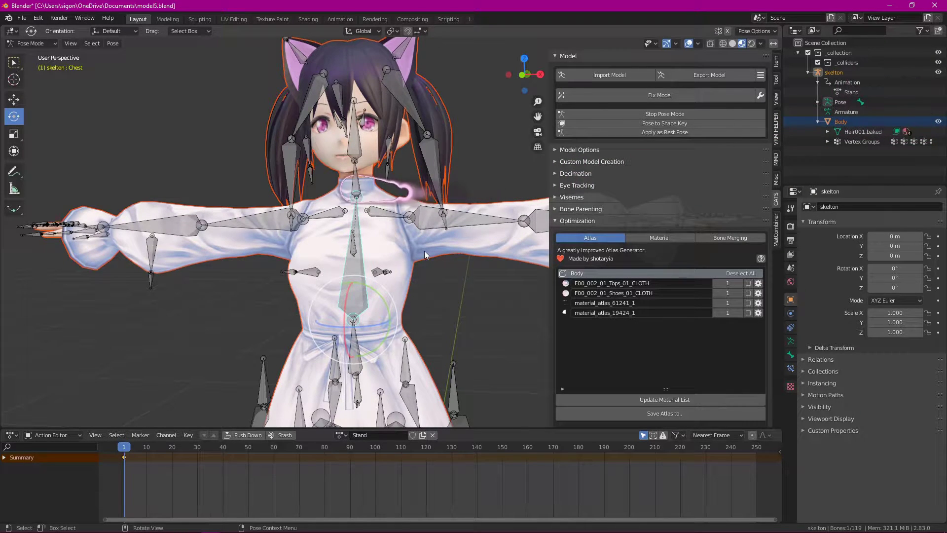
scroll(427, 250, "down", 2)
left_click(433, 228)
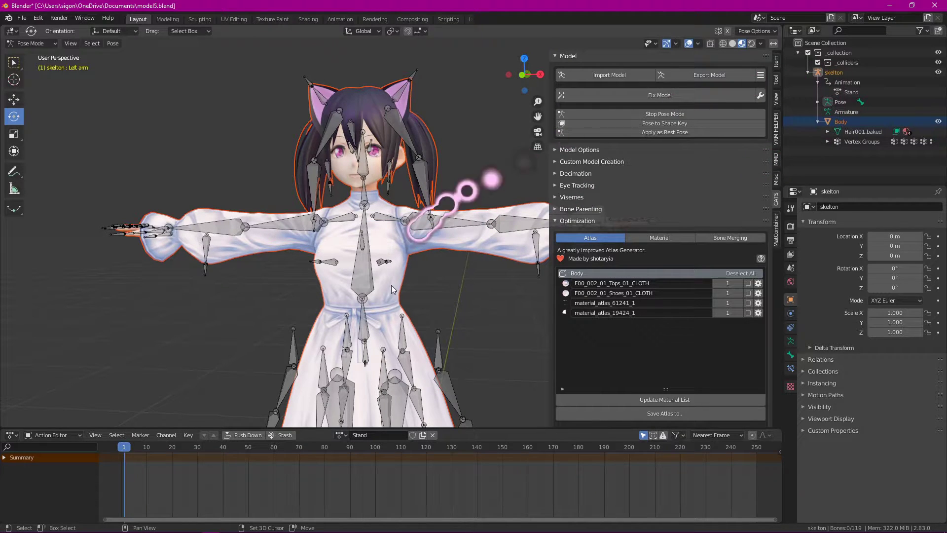
left_click(366, 268)
right_click(368, 277)
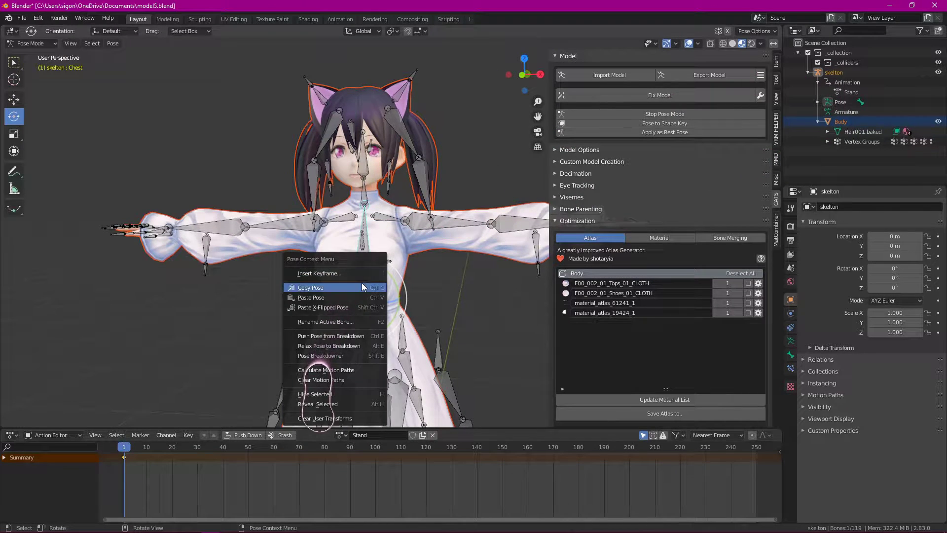
Step: Stop pose mode, select the Body mesh together with the skeleton, and clear their parent relationship
left_click(662, 114)
left_click(472, 238, "shift")
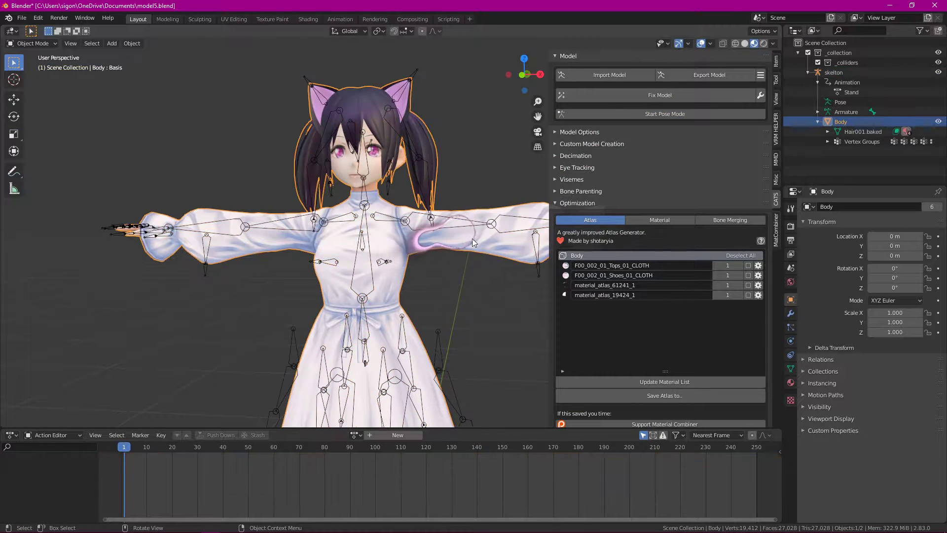
left_click(363, 254, "shift")
right_click(377, 266)
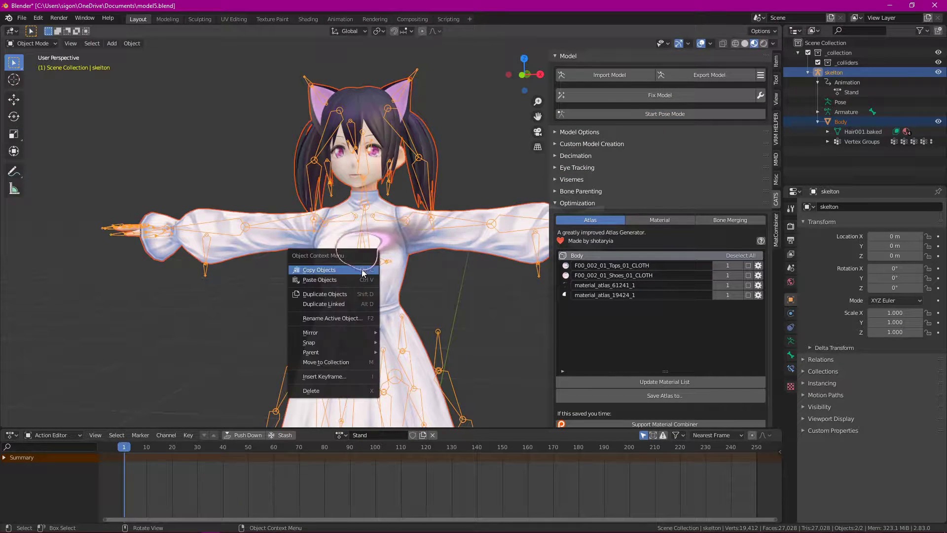
mouse_move(348, 352)
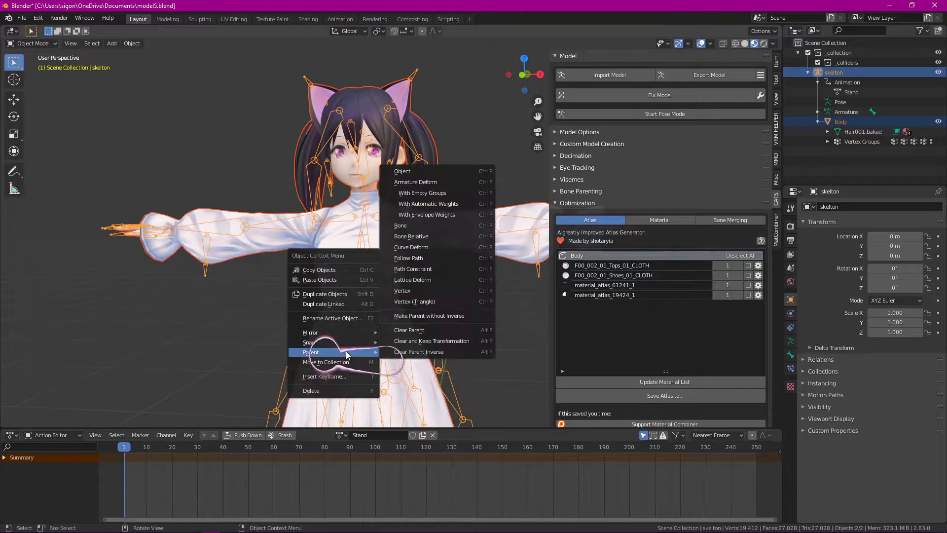
left_click(429, 329)
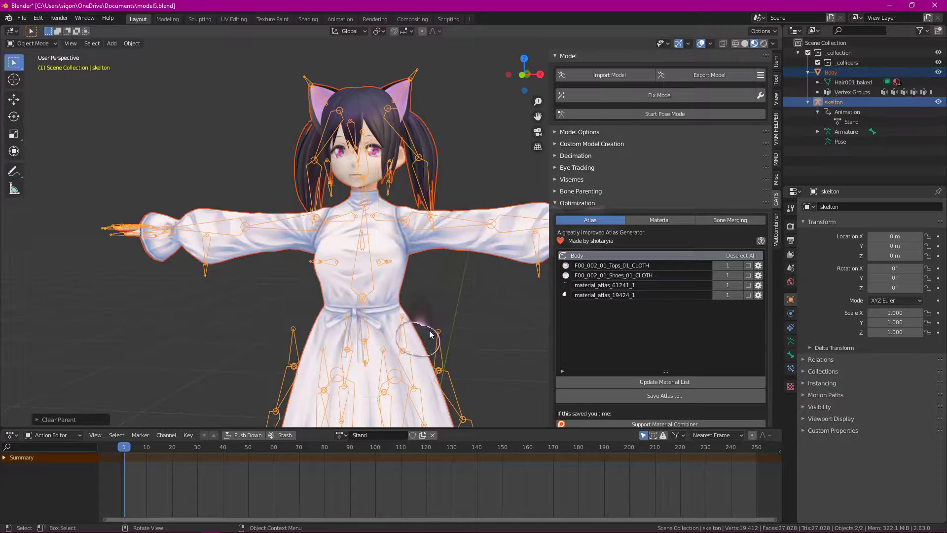
Step: Parent the Body mesh to the skeleton using Armature Deform With Empty Groups
right_click(365, 250)
mouse_move(362, 251)
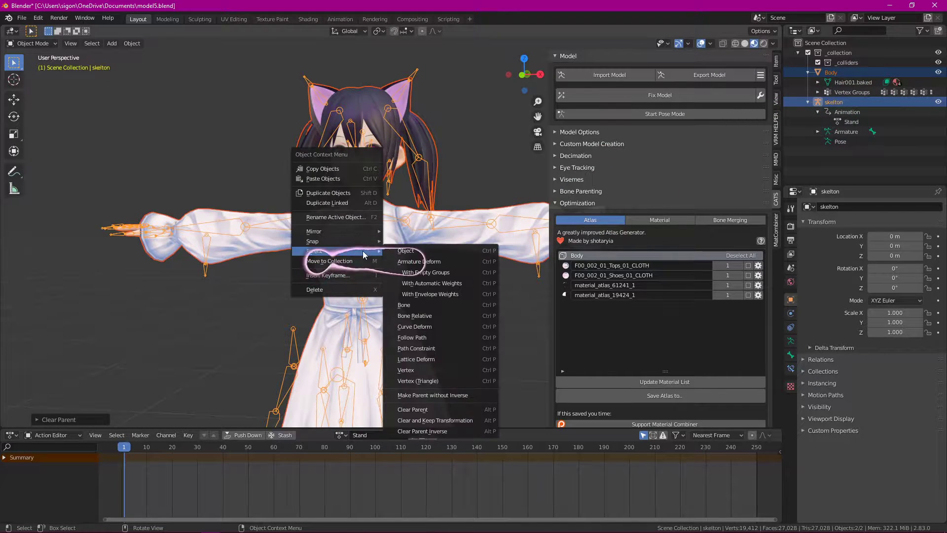
left_click(441, 273)
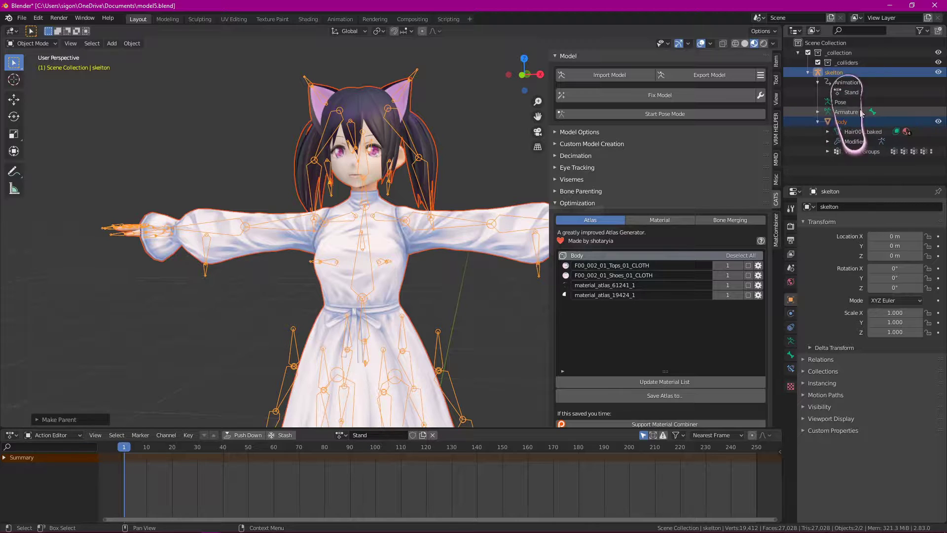
Step: Start pose mode for the skeleton and test the sleeve's deformation by rotating the Right arm bone down, undoing the rotation
left_click(851, 93)
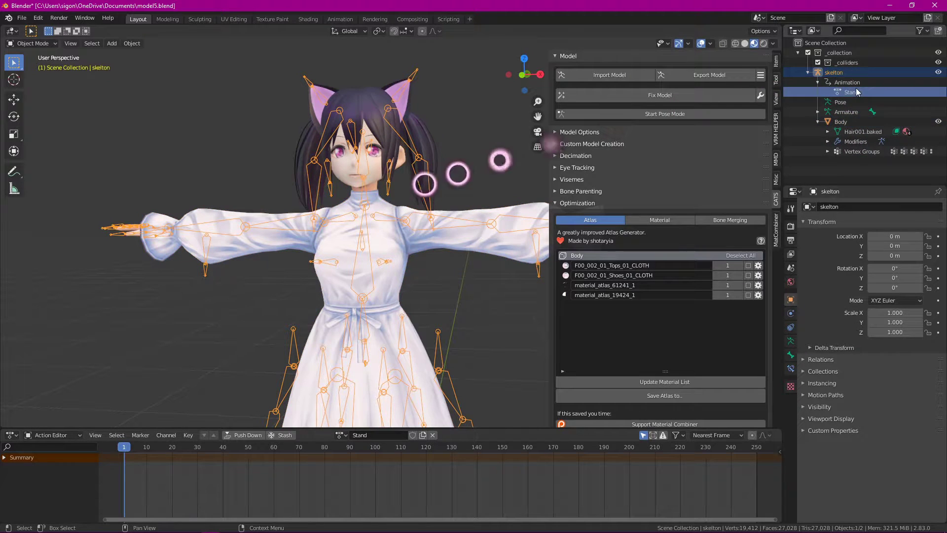
left_click(656, 118)
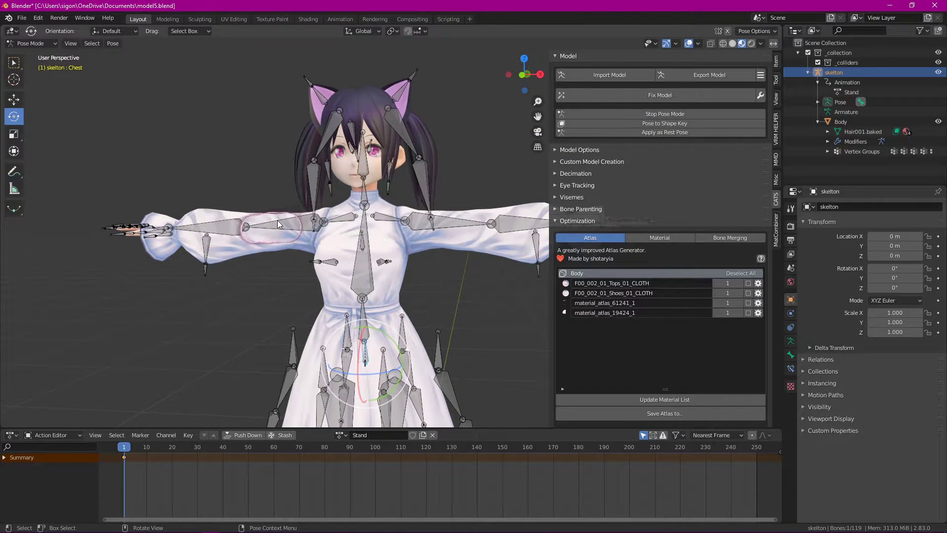
left_click_drag(276, 223, 319, 310)
mouse_move(320, 311)
middle_mouse_down()
mouse_move(354, 303)
mouse_move(329, 291)
mouse_move(336, 323)
mouse_move(324, 309)
middle_mouse_up()
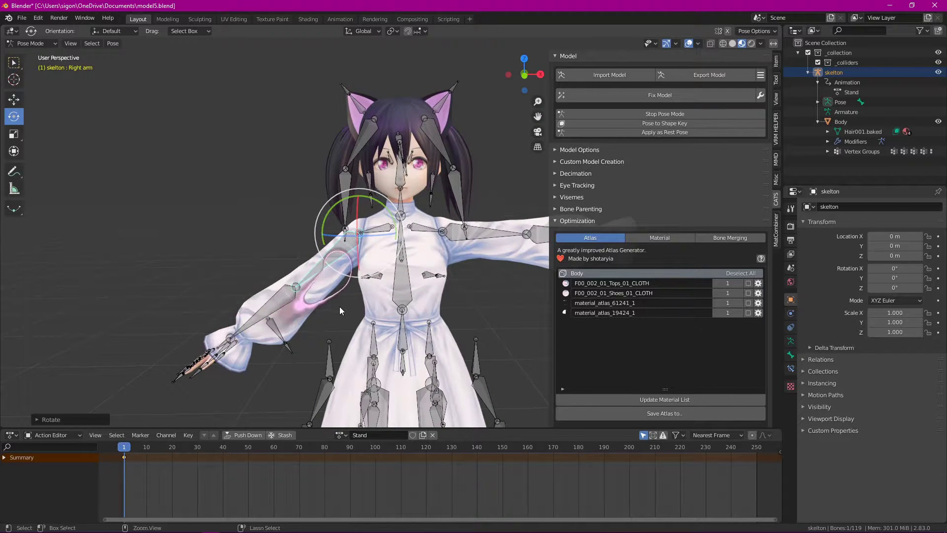
key("ctrl+z")
Step: Rotate the Right arm bone down so the arm hangs close to the side of the body
middle_click_drag(347, 299, 342, 240)
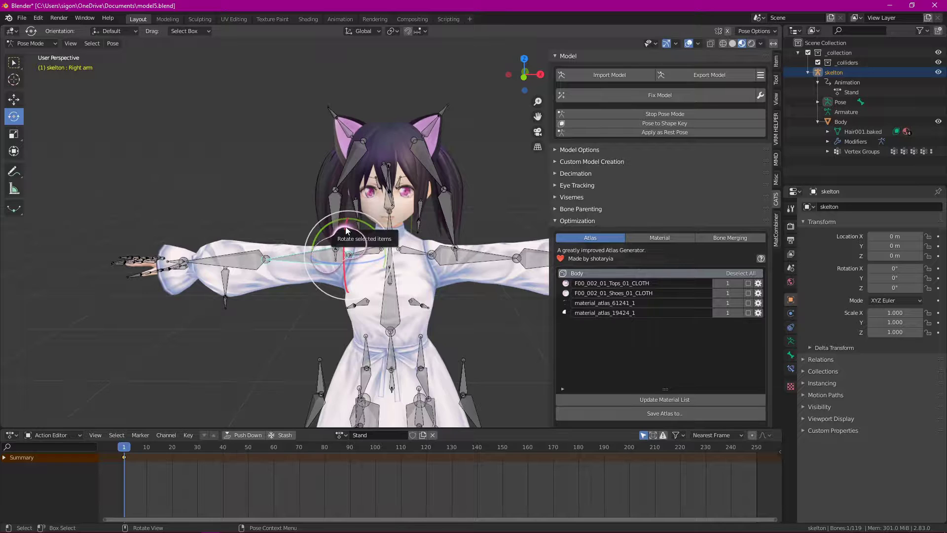
left_click_drag(328, 224, 215, 324)
middle_click_drag(215, 324, 358, 281)
scroll(359, 281, "down", 4)
Step: Rotate the right wrist and Right elbow bones so the hand and forearm hang down beside the dress
scroll(326, 312, "up", 7)
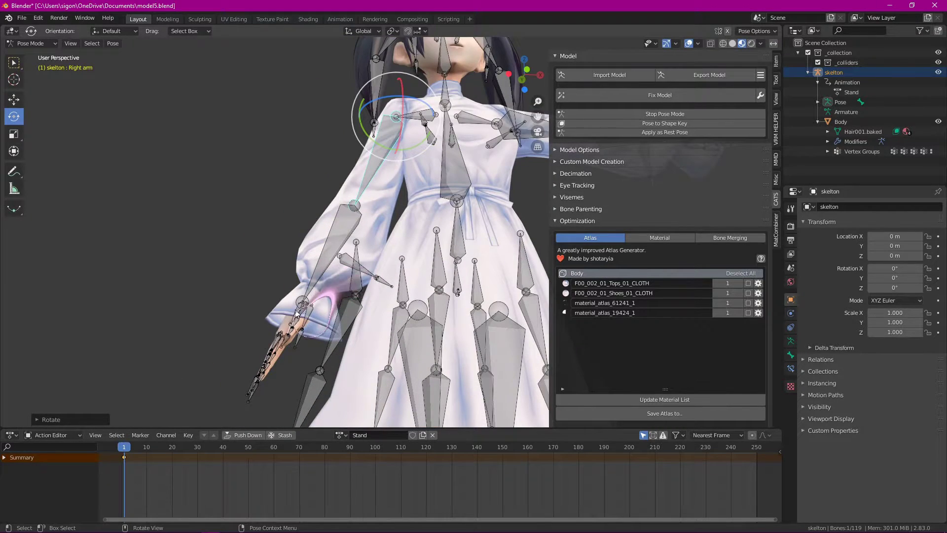
left_click(304, 304)
left_click_drag(285, 301, 287, 334)
left_click(346, 230)
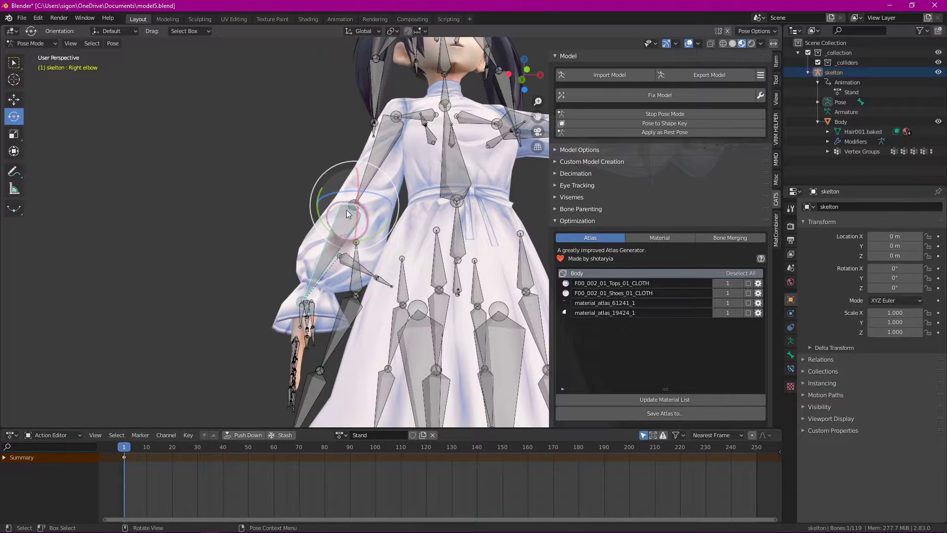
left_click_drag(327, 225, 321, 345)
Step: Select the Right wrist bone and rotate it so the hand follows the line of the lowered forearm
left_click(337, 317)
key("ctrl+z")
left_click(330, 315)
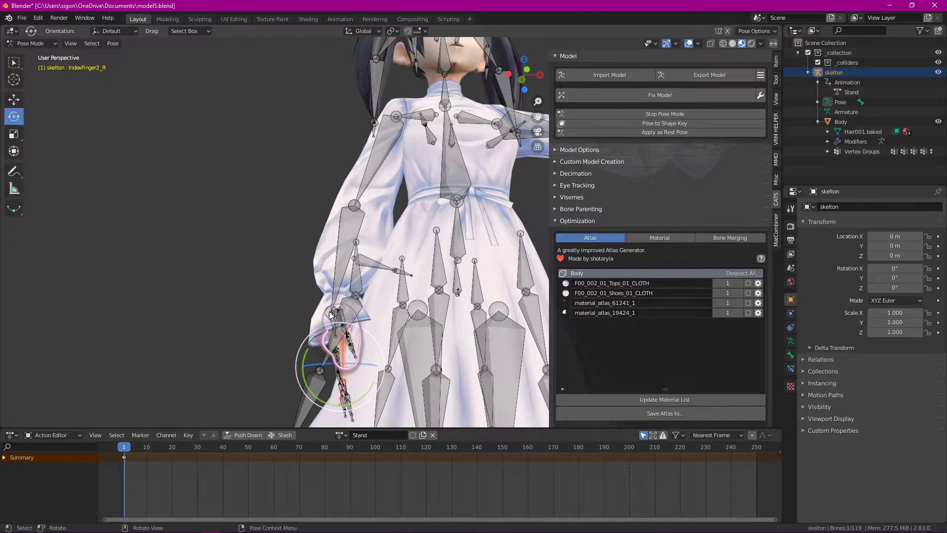
left_click(330, 322)
left_click_drag(306, 339, 283, 309)
middle_click_drag(283, 309, 390, 327)
left_click_drag(407, 271, 302, 277)
Step: Rotate the Left arm bone down so the arm hangs beside the dress like the lowered right arm
middle_click_drag(302, 277, 390, 242)
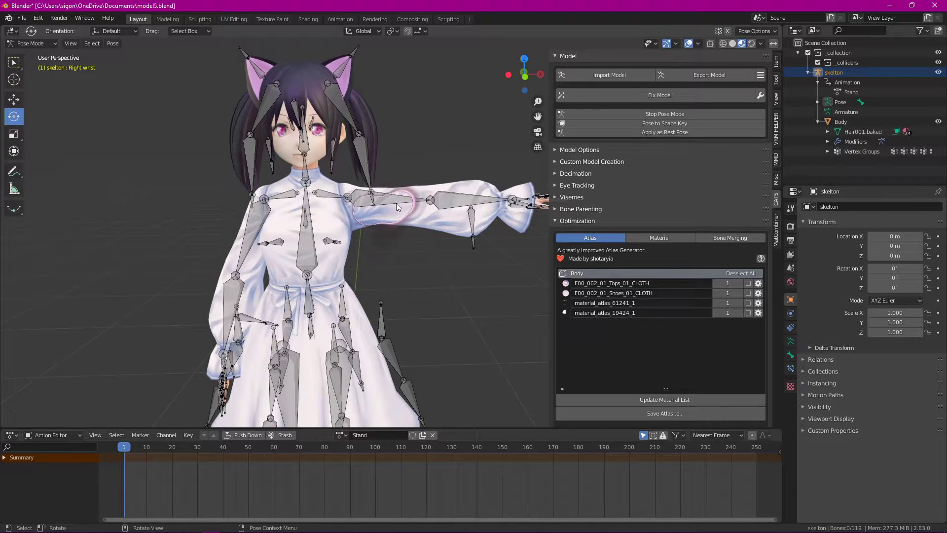
left_click_drag(371, 180, 419, 316)
left_click(381, 272)
middle_click_drag(419, 315, 363, 326)
Step: Select the Left wrist bone and rotate it so the hand follows the lowered forearm
left_click(345, 335)
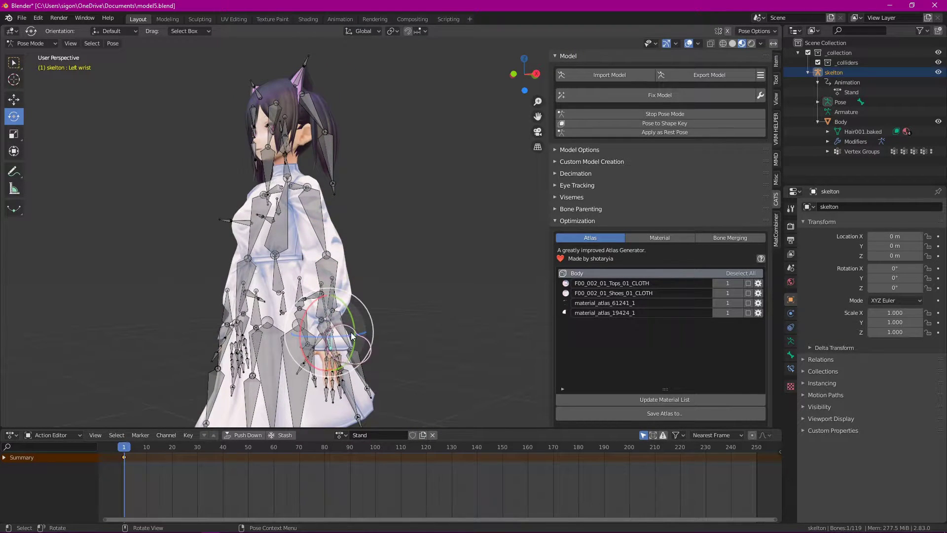
left_click_drag(351, 339, 375, 334)
middle_click_drag(375, 333, 457, 322)
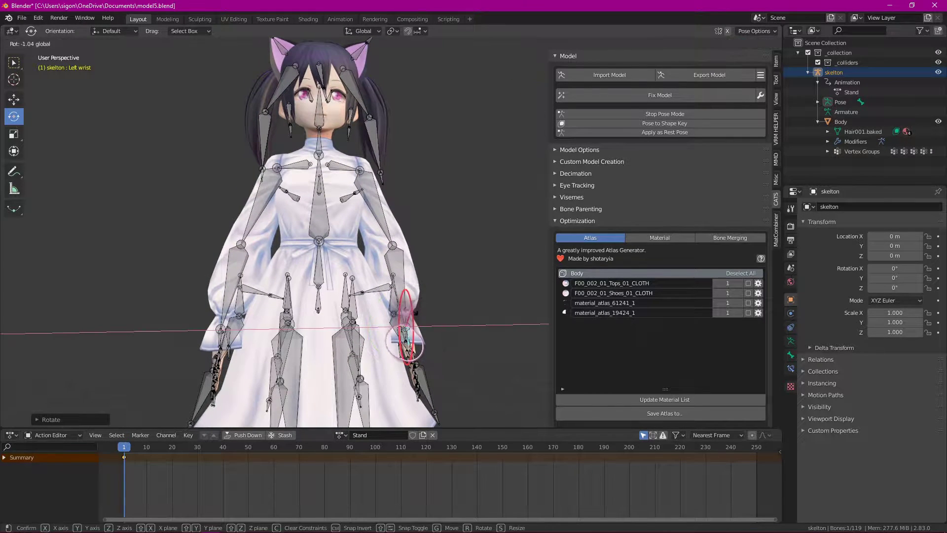
mouse_move(447, 278)
middle_mouse_down()
mouse_move(390, 295)
mouse_move(299, 291)
mouse_move(464, 286)
middle_mouse_up()
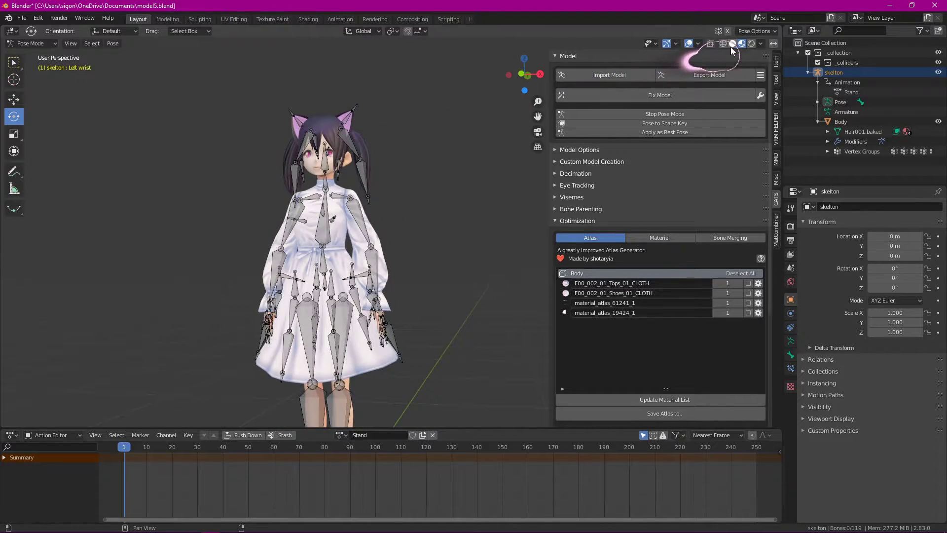
Step: Hide armatures in the viewport so only the character mesh is displayed
left_click(652, 44)
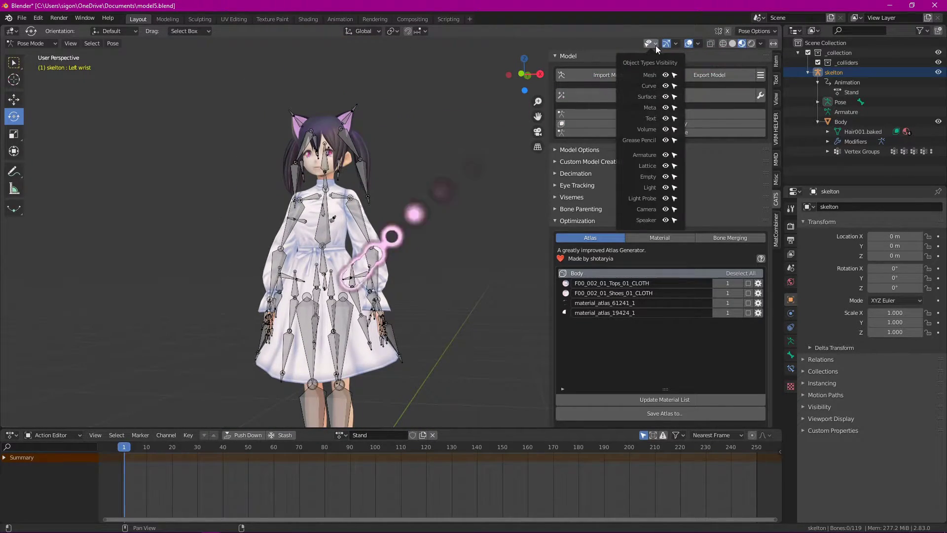
left_click(666, 155)
middle_click_drag(512, 286, 504, 320)
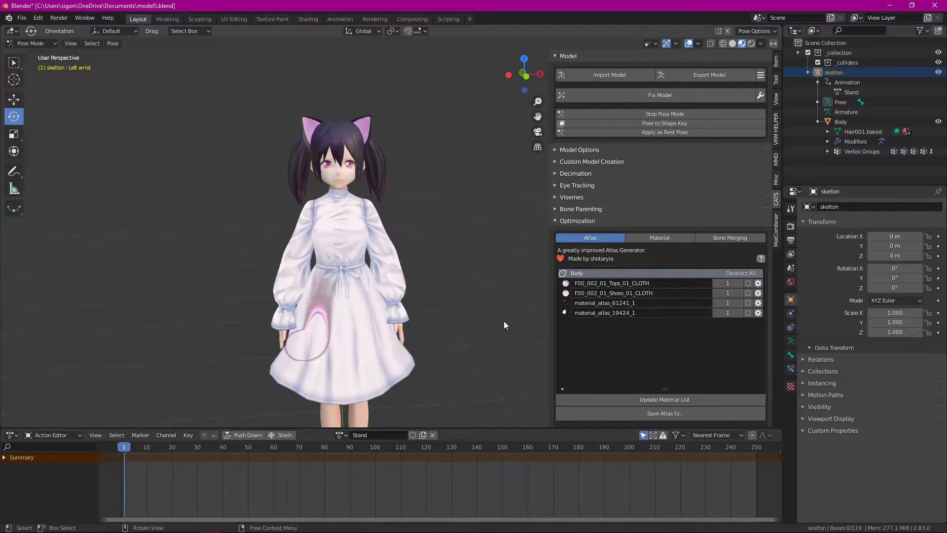
Step: Insert a keyframe of the lowered-arms pose at frame 1 of the Stand action
right_click(294, 209)
left_click(291, 208)
left_click(284, 211)
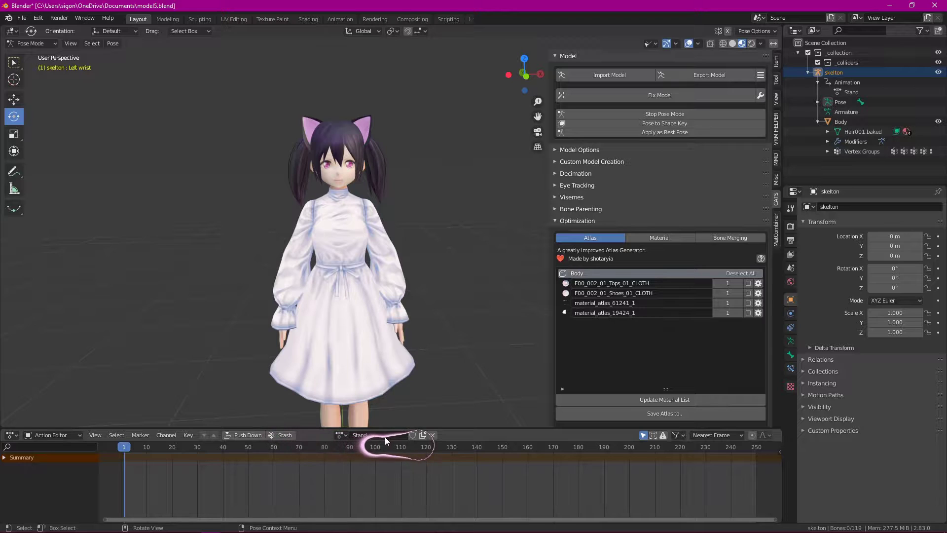
Step: Duplicate the Stand action as a new action and name it Wave
left_click(423, 435)
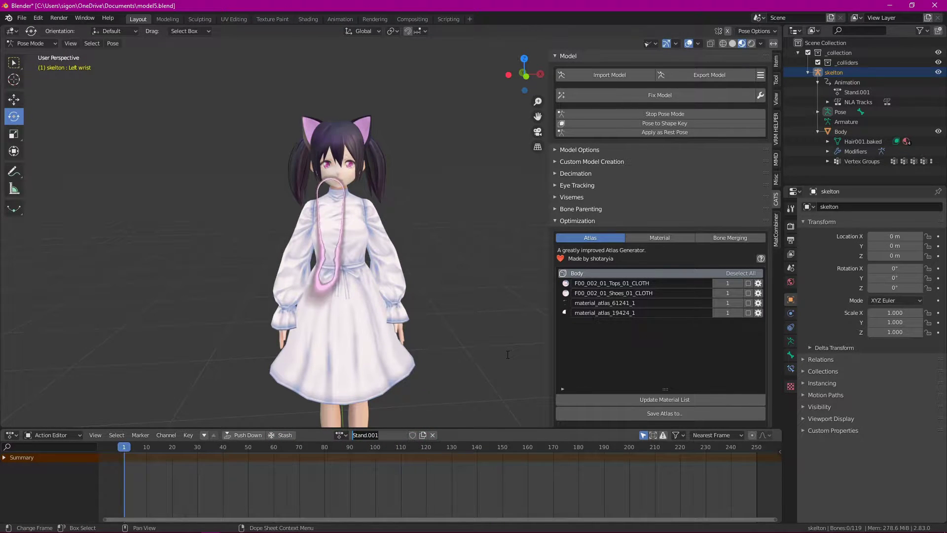
type("Wave")
key("Return")
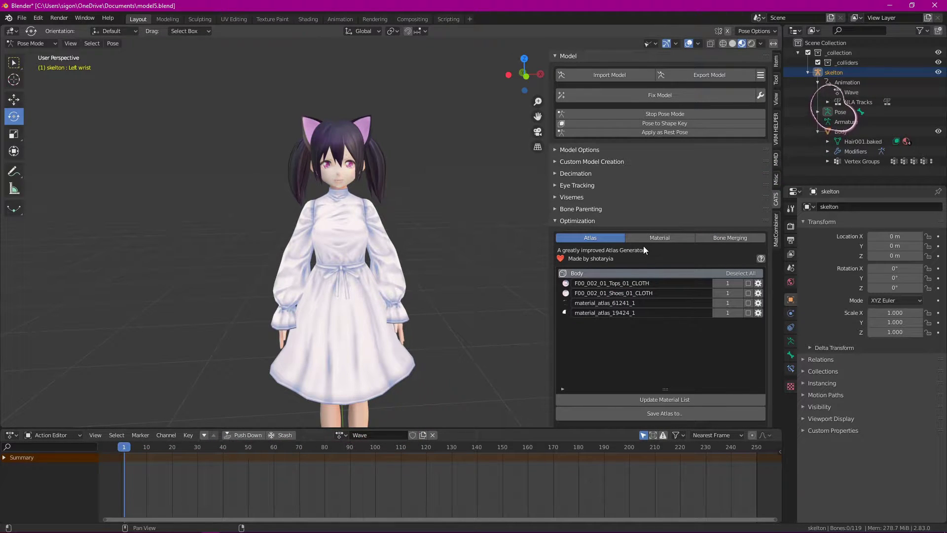
Step: Examine the skeleton's NLA tracks and stashed actions alongside the Wave action in the outliner
left_click(828, 103)
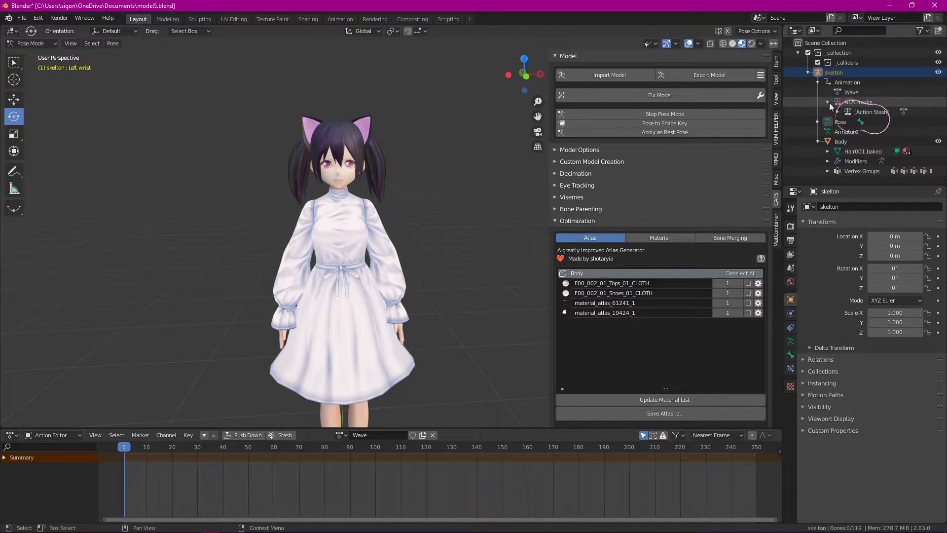
left_click(828, 102)
left_click(828, 102)
left_click(837, 112)
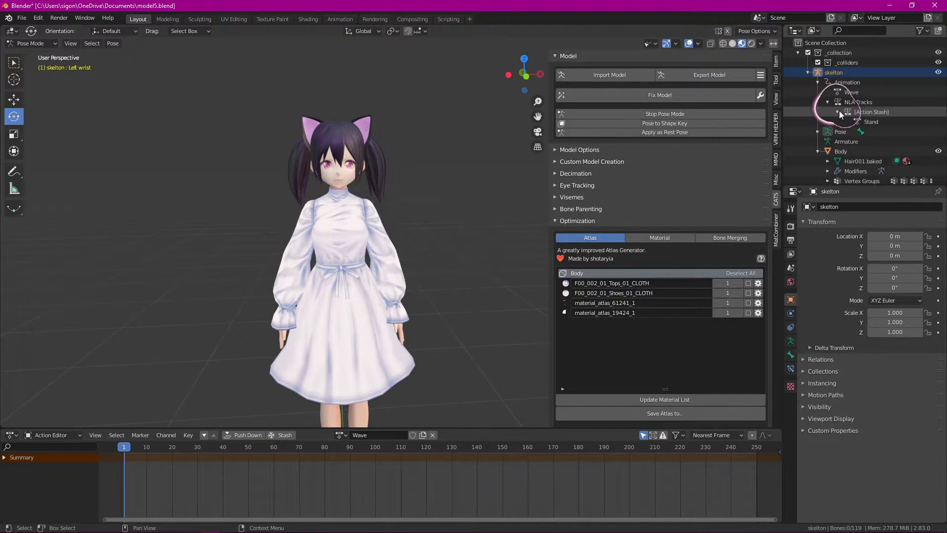
left_click(867, 122)
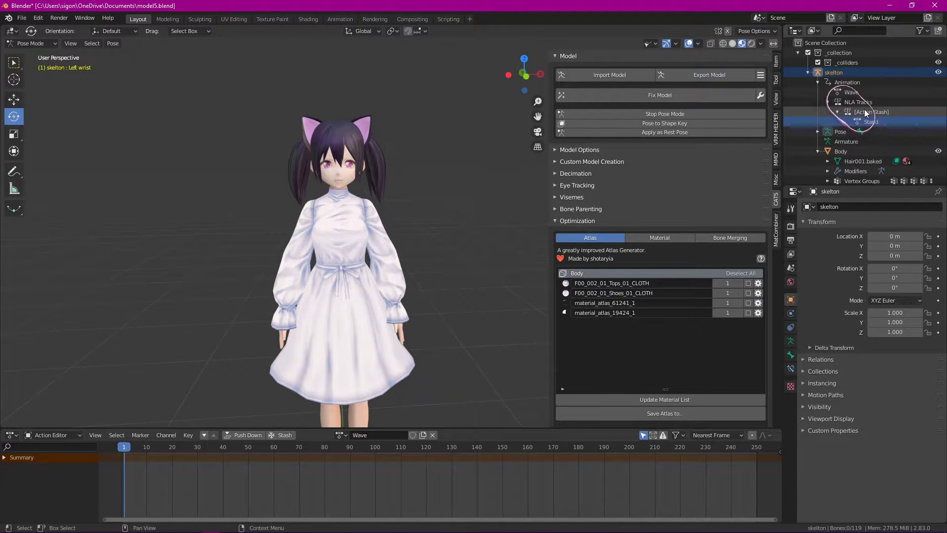
left_click(857, 92)
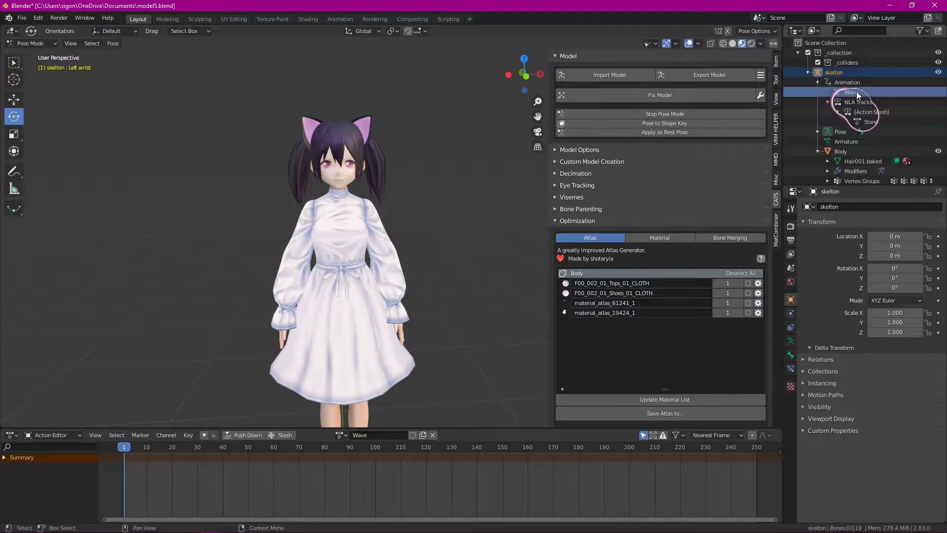
left_click(828, 102)
Step: Insert a keyframe of the lowered-arms pose at frame 1 of the Wave action
scroll(321, 335, "up", 2)
scroll(321, 335, "down", 1)
scroll(321, 335, "up", 2)
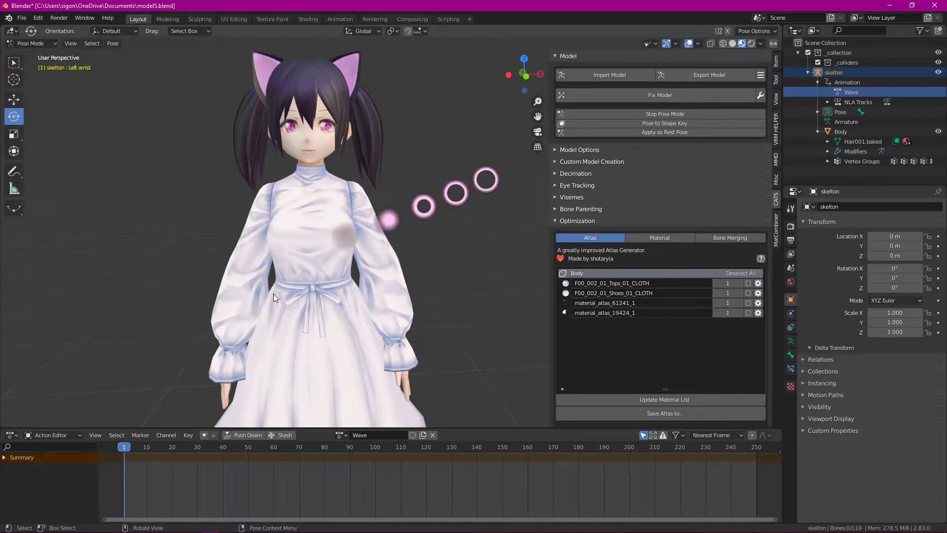
right_click(236, 288)
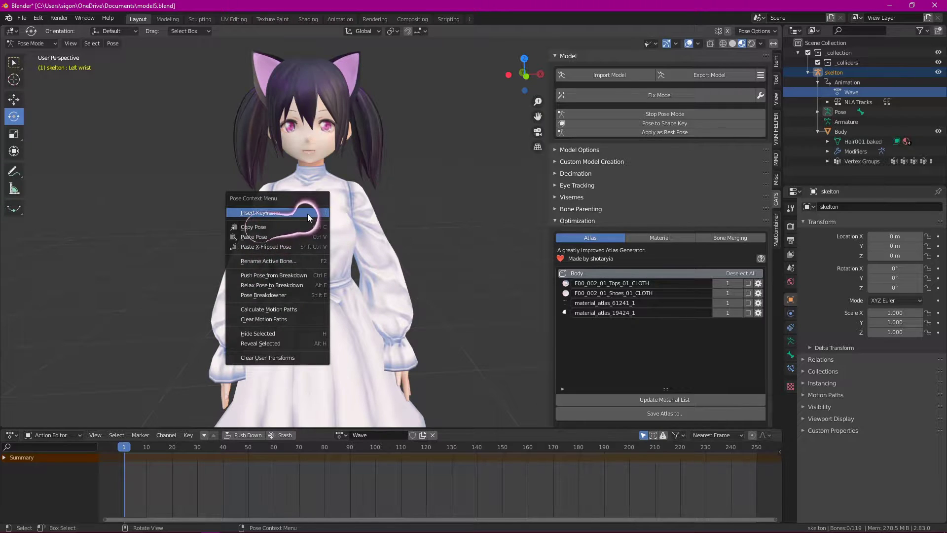
left_click(307, 213)
left_click(277, 213)
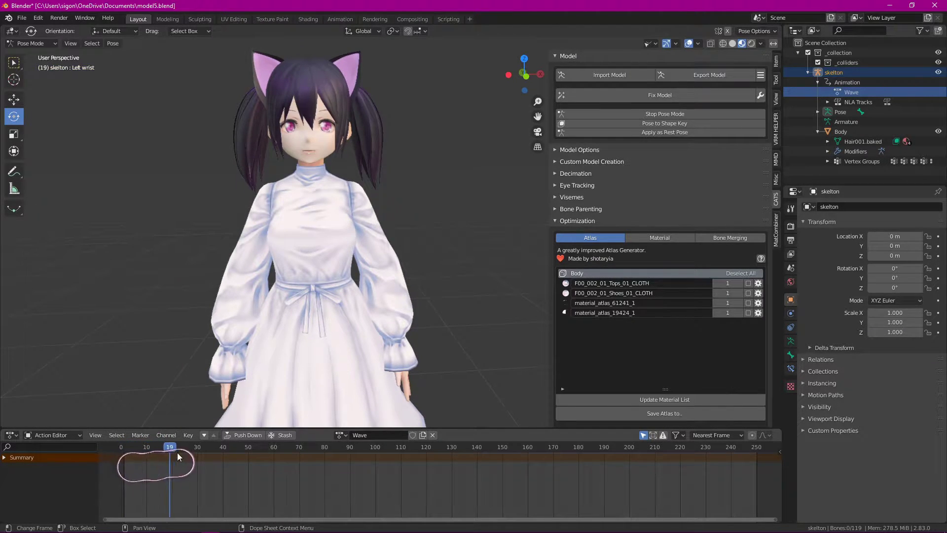
Step: Set the current frame to 30 and show armatures in the viewport again
left_click_drag(209, 453, 198, 452)
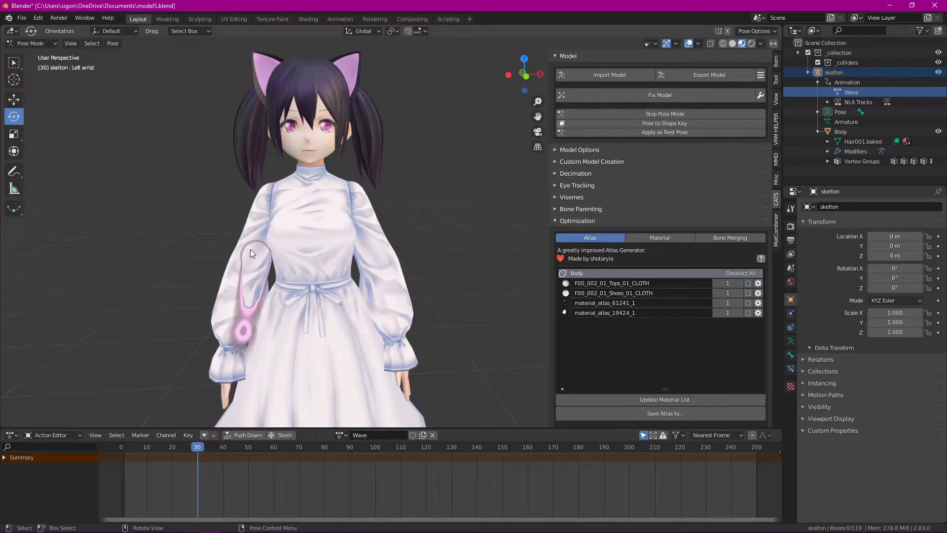
left_click(656, 43)
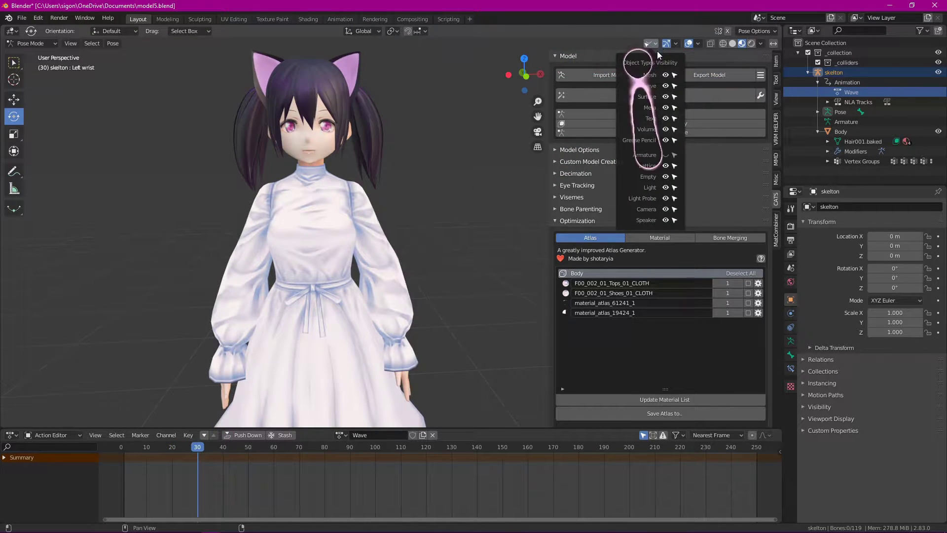
left_click(666, 154)
Step: Rotate the Right arm bone outward so the arm extends to the side of the body
left_click(269, 219)
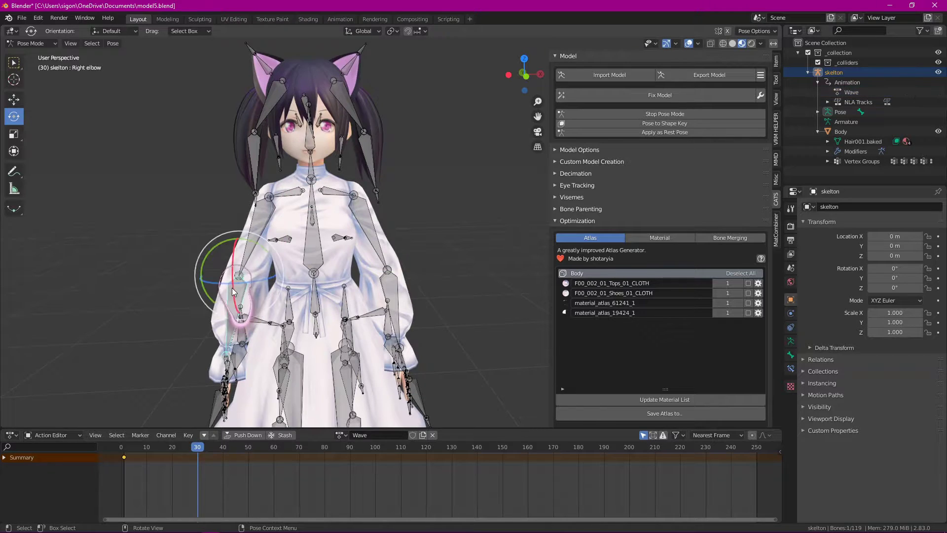
left_click(268, 217)
left_click_drag(278, 160, 154, 231)
Step: Bend the Right elbow bone upward and raise the Right arm bone to about shoulder height
left_click(196, 228)
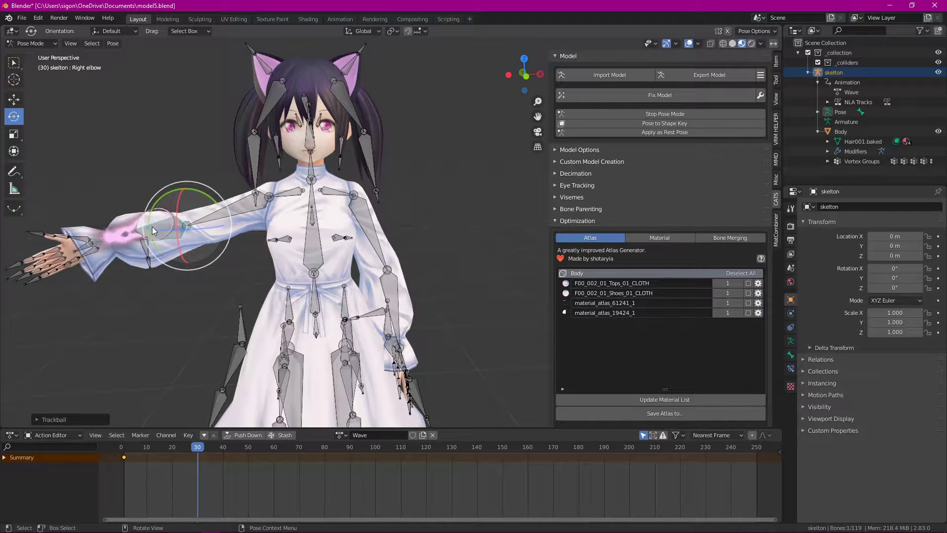
left_click_drag(221, 203, 212, 192)
key("alt+r")
left_click(232, 211)
left_click_drag(288, 171, 111, 150)
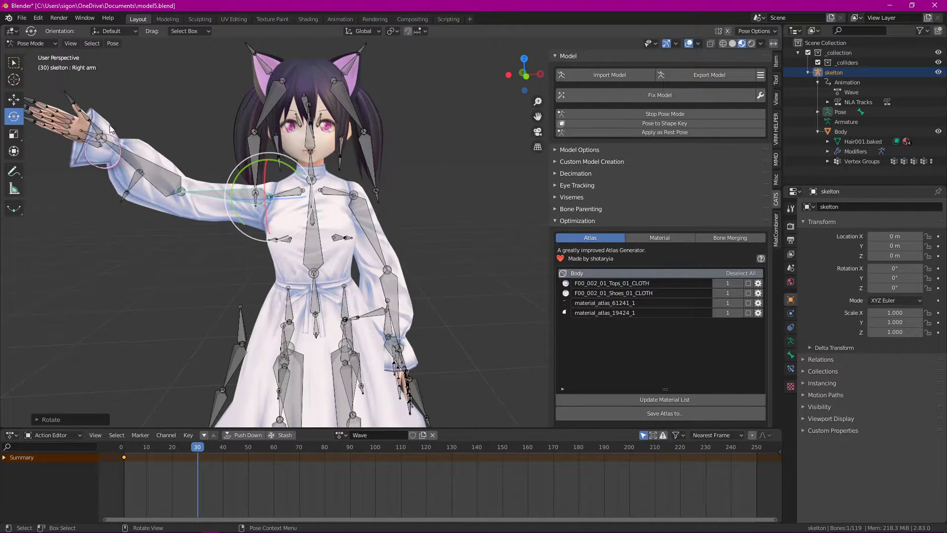
left_click(129, 136)
left_click(97, 129)
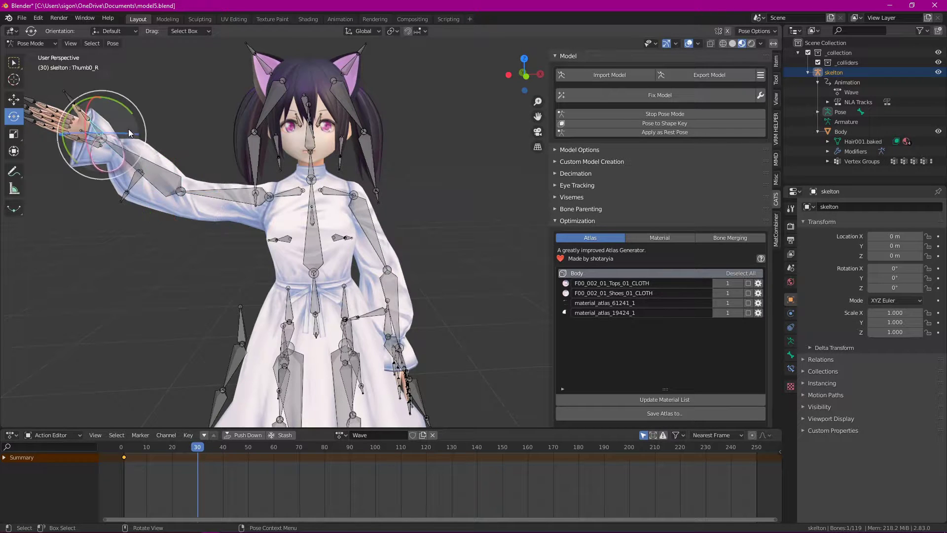
key("r")
key("r")
left_click(134, 112)
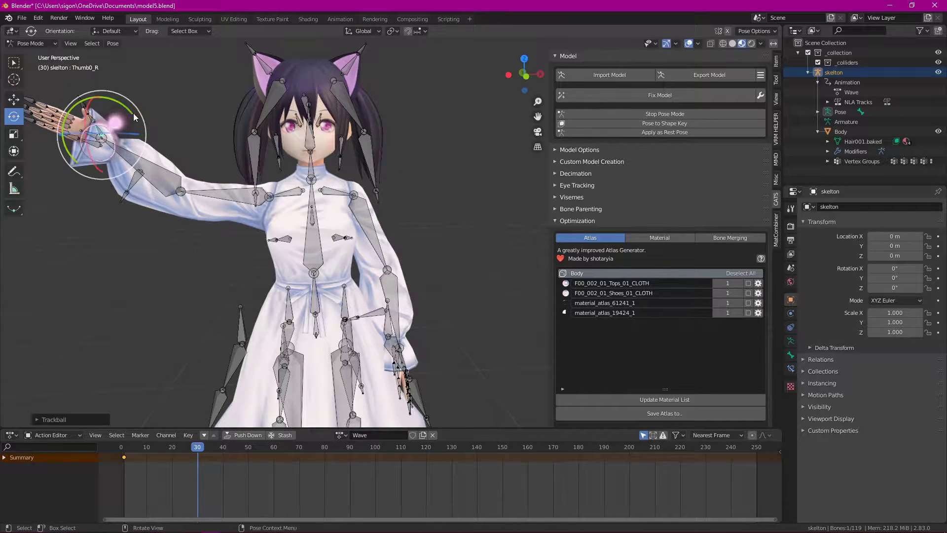
Step: Select the Right wrist bone and rotate it so the open palm faces forward with the fingers up
left_click(109, 148)
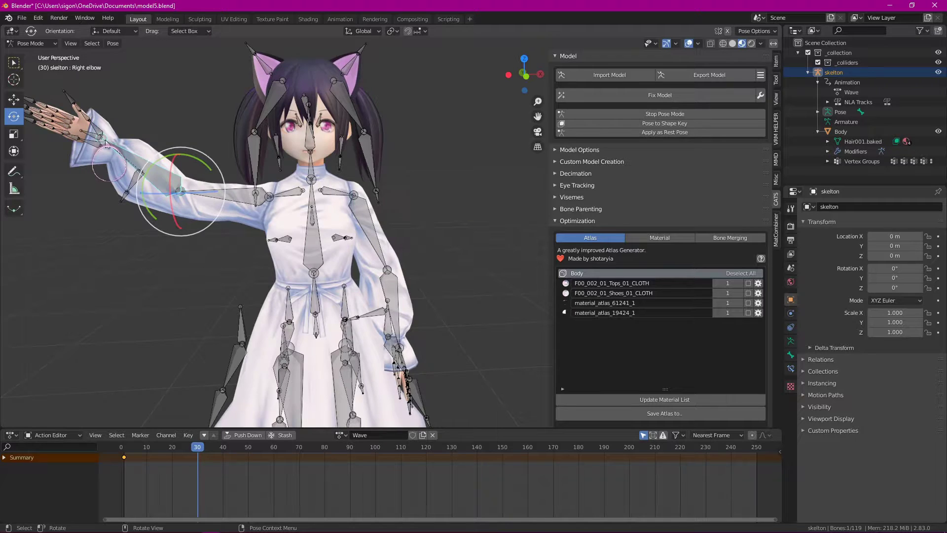
left_click(106, 142)
left_click_drag(123, 115, 177, 82)
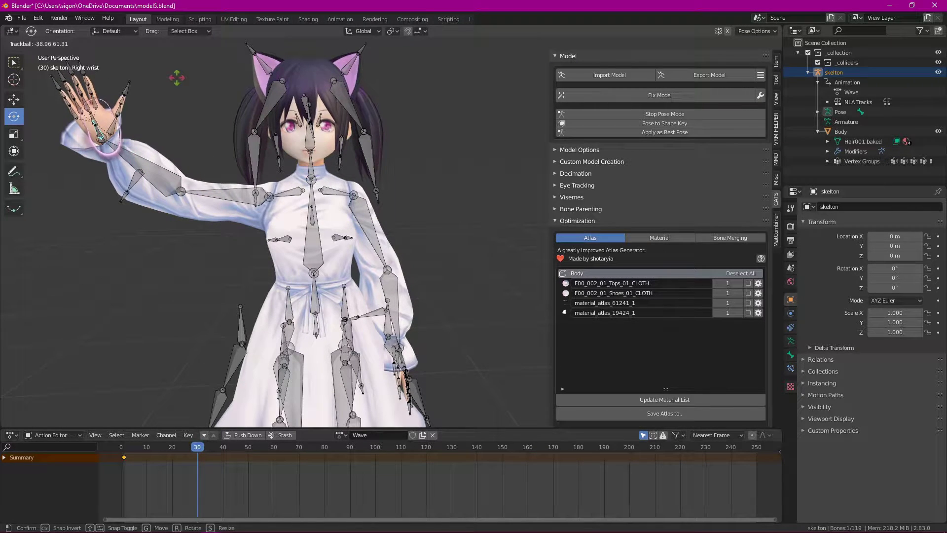
left_click(199, 119)
scroll(213, 223, "down", 2)
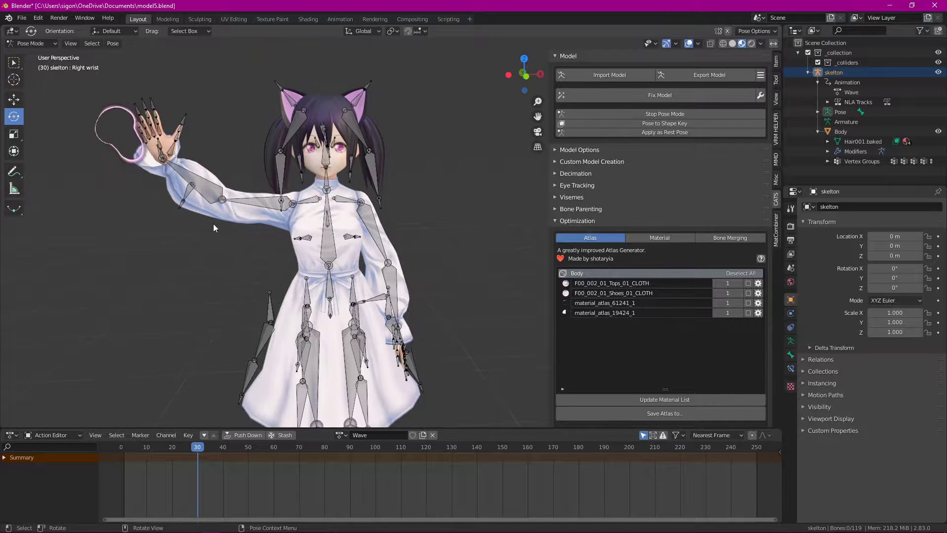
scroll(224, 268, "up", 1)
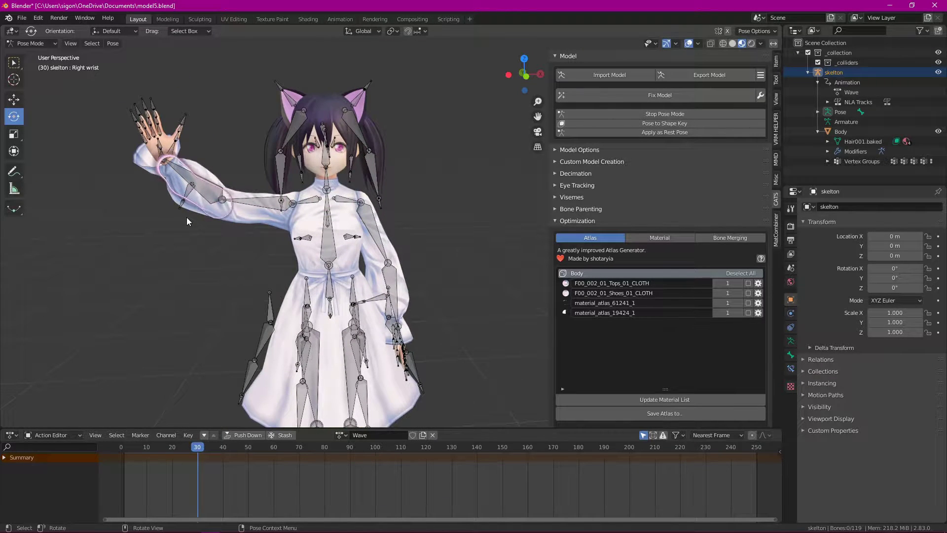
Step: Insert a Whole Character keyframe of the raised-arm pose at frame 30
left_click_drag(199, 452, 197, 453)
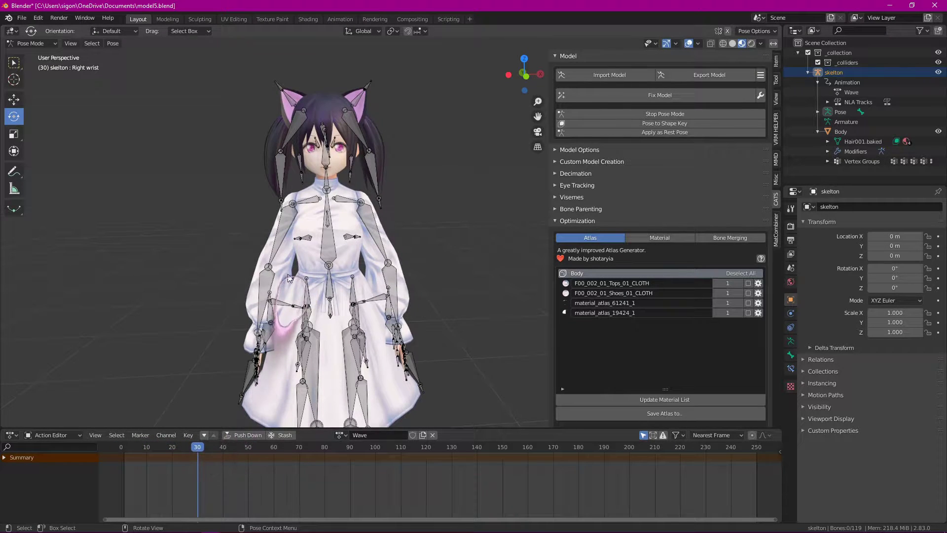
left_click(290, 222)
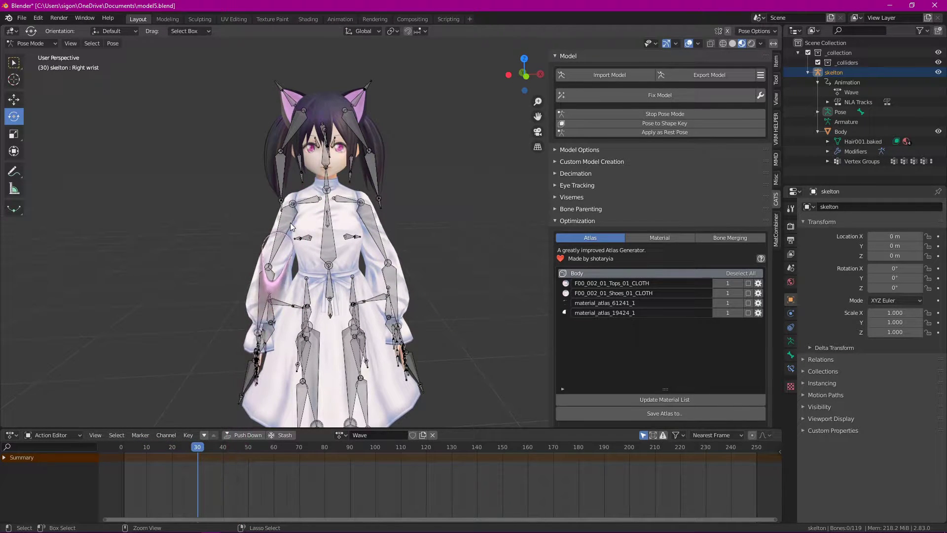
right_click(202, 164)
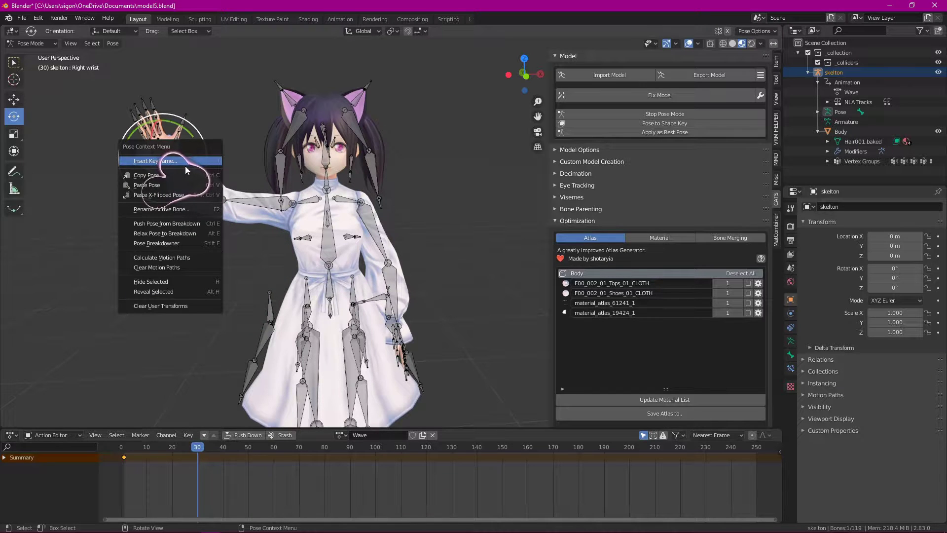
right_click(193, 158)
left_click(170, 160)
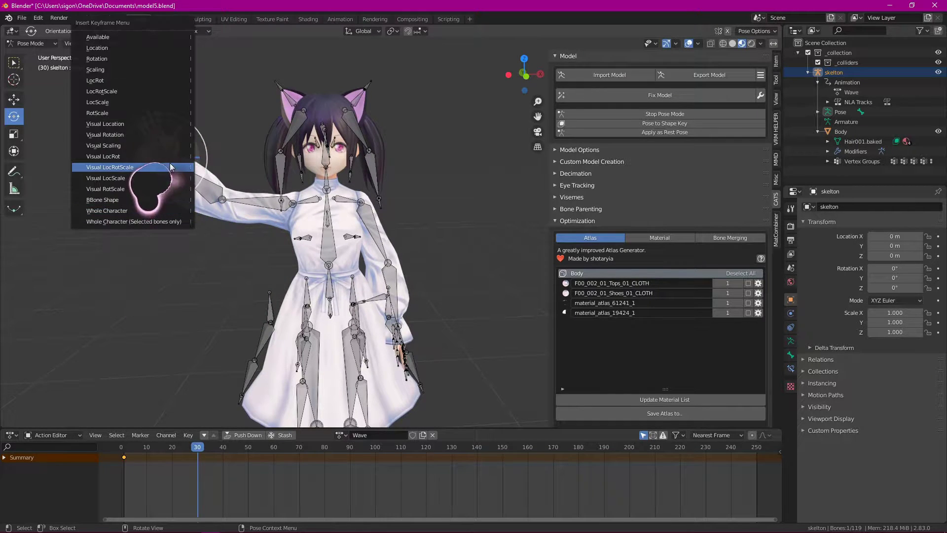
left_click(140, 210)
Step: At frame 50, raise the Right arm bone further and bend the Right elbow so the forearm points upward near the head
left_click_drag(203, 446, 249, 447)
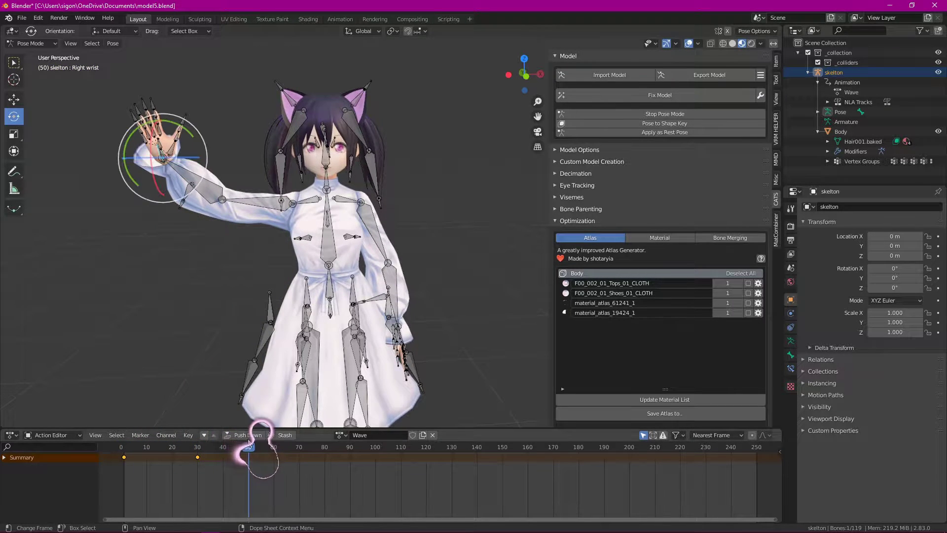
left_click(232, 202)
left_click_drag(306, 207, 282, 205)
left_click(240, 200)
left_click(281, 192)
mouse_move(297, 171)
left_mouse_down()
mouse_move(291, 180)
mouse_move(313, 165)
left_mouse_up()
Step: Select the Right wrist bone at frame 50 and rotate it so the open hand tilts toward the head
left_click(221, 113)
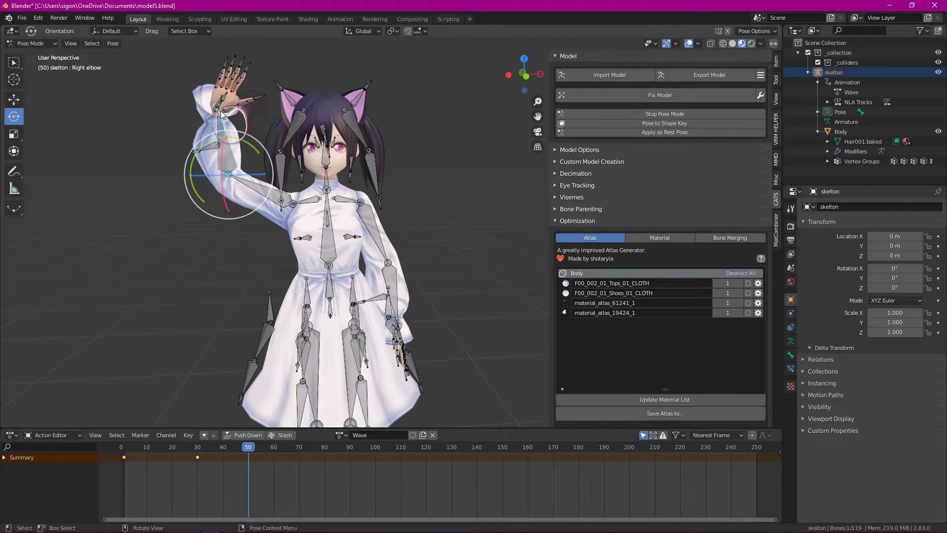
left_click(218, 109)
mouse_move(222, 80)
left_mouse_down()
mouse_move(199, 76)
mouse_move(215, 77)
left_mouse_up()
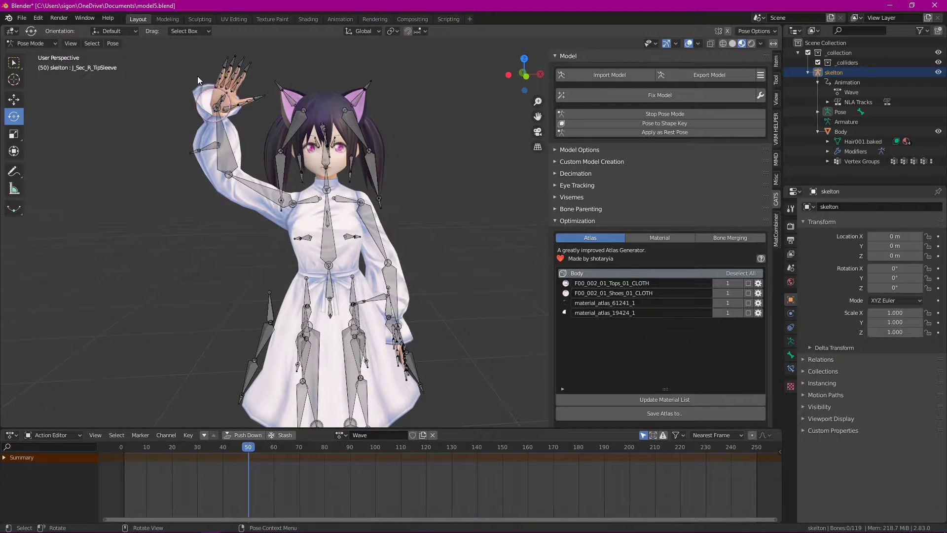
left_click(220, 109)
left_click_drag(217, 76, 225, 109)
scroll(224, 109, "up", 3)
middle_click_drag(237, 123, 370, 261)
left_click(313, 200)
middle_click_drag(313, 200, 187, 155)
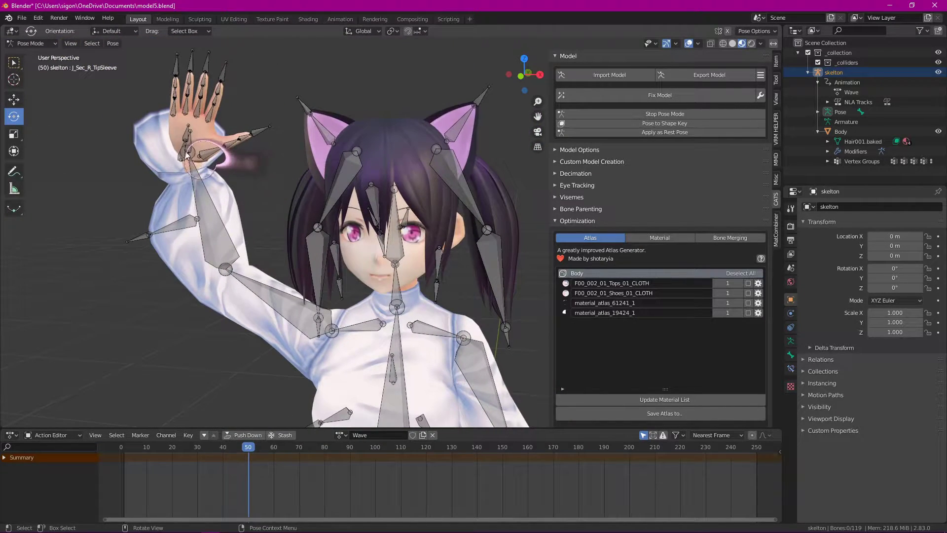
left_click(195, 159)
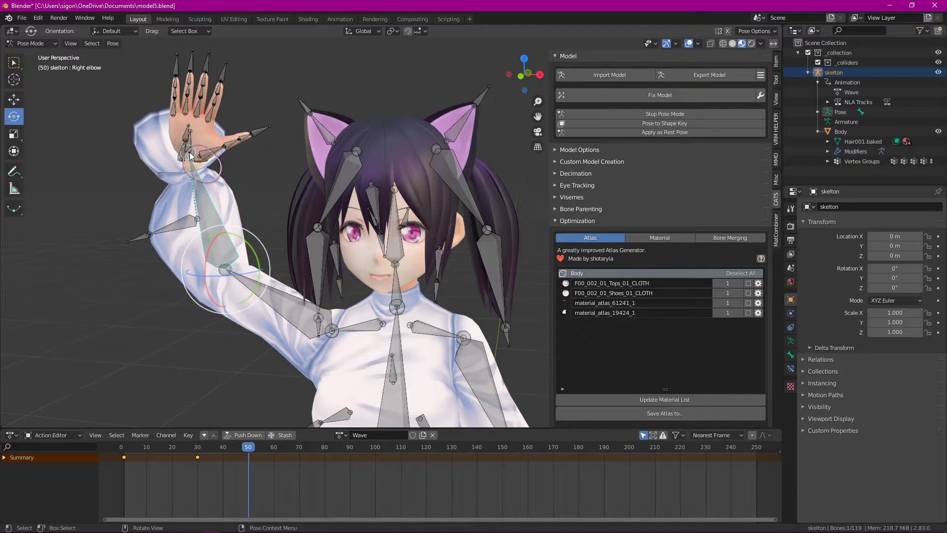
left_click(192, 158)
left_click_drag(207, 121, 268, 217)
Step: Select the Head bone and rotate it so the head tilts away from the raised hand
scroll(269, 217, "down", 3)
middle_click_drag(293, 248, 405, 223)
left_click(405, 225)
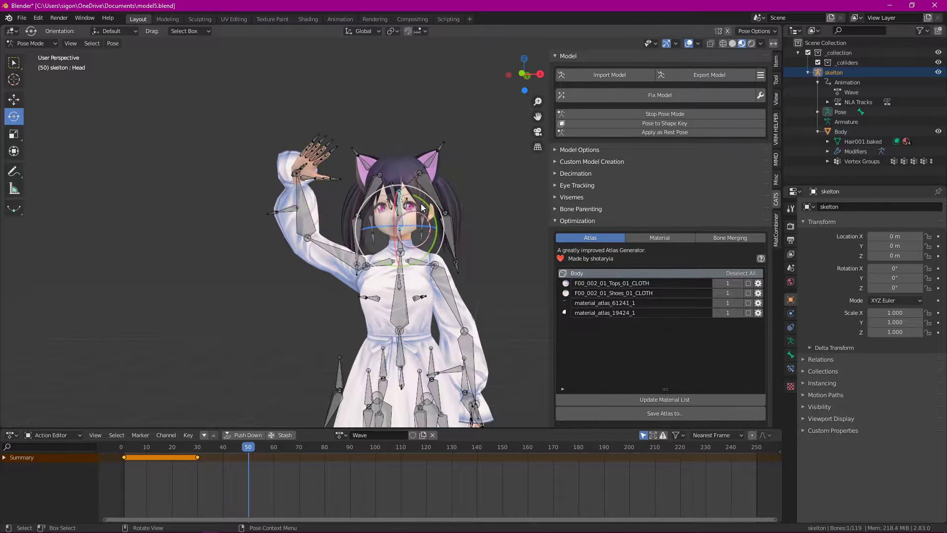
key("r")
left_click(437, 186)
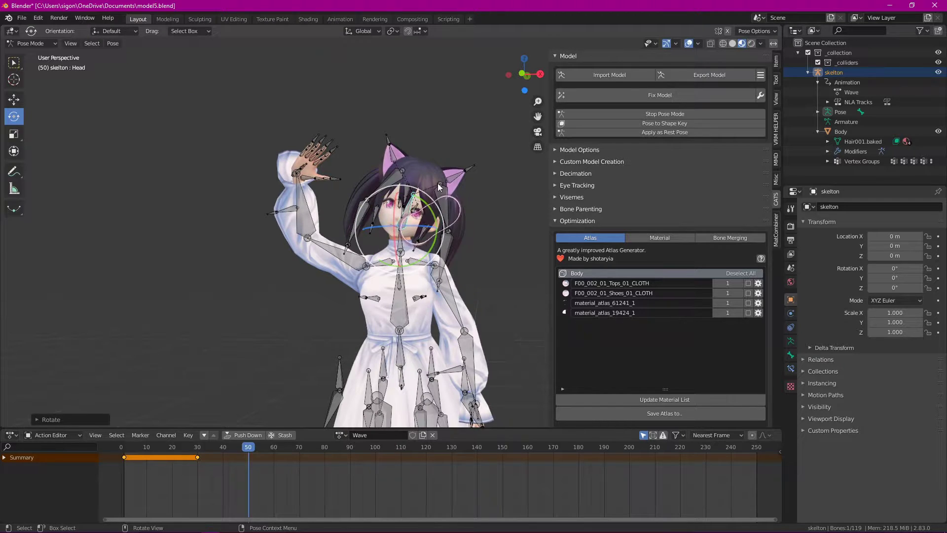
Step: Rotate the hair joint bones of the cat ears to adjust the ears on the tilted head
left_click(478, 172)
left_click_drag(501, 179, 503, 184)
left_click(433, 141)
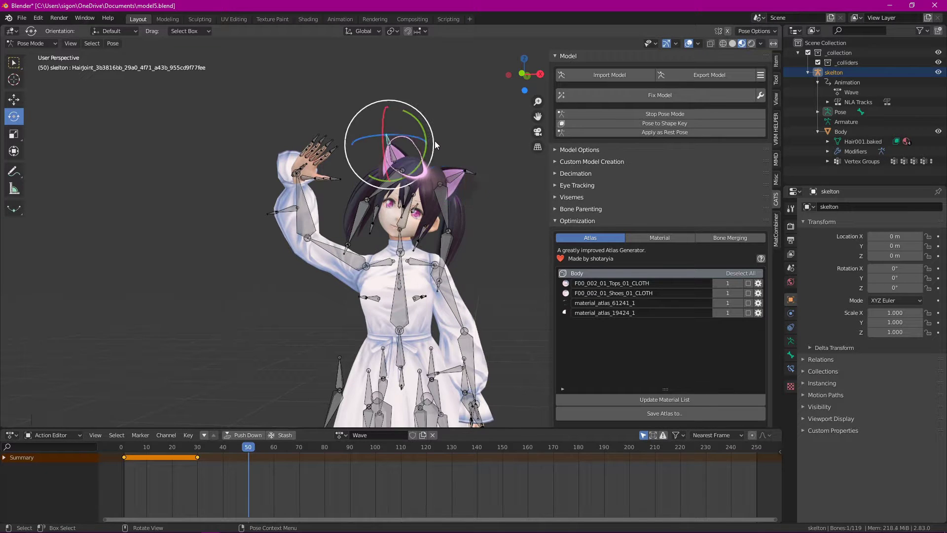
mouse_move(425, 147)
left_mouse_down()
mouse_move(481, 279)
mouse_move(435, 139)
left_mouse_up()
scroll(413, 129, "up", 3)
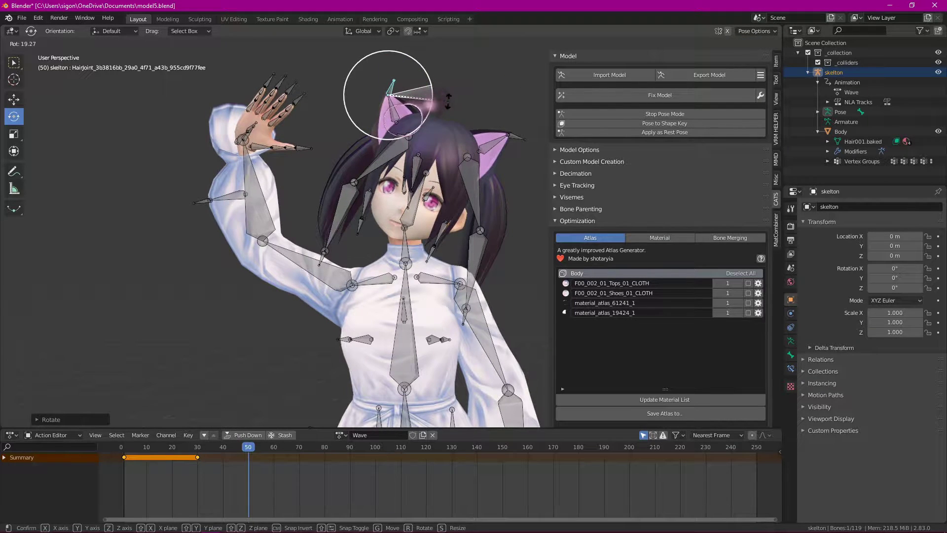
left_click_drag(448, 101, 449, 103)
left_click(486, 89)
middle_click_drag(485, 89, 469, 119)
left_click(381, 148)
left_click_drag(382, 147, 418, 126)
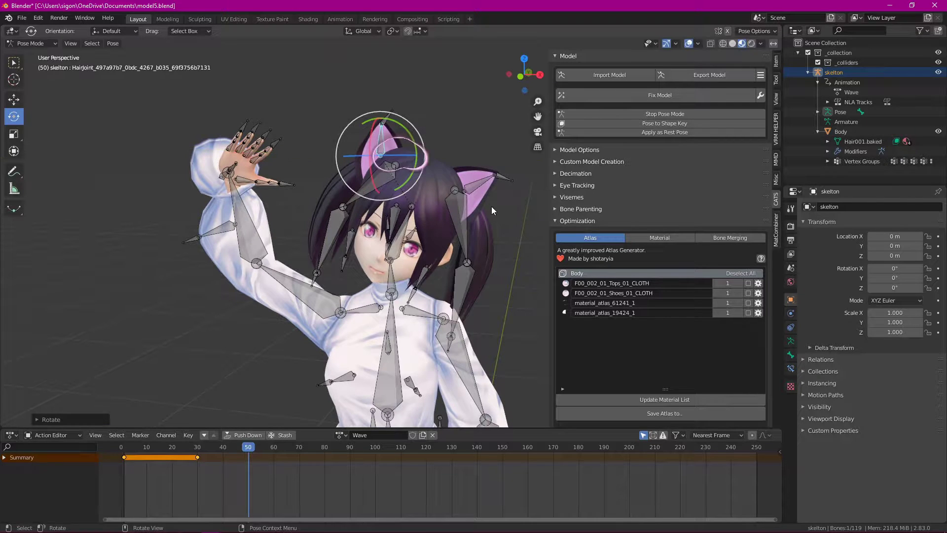
left_click(503, 203)
left_click_drag(503, 206, 495, 228)
left_click(507, 264)
Step: Insert a Whole Character keyframe of the tilted-head, raised-hand pose at frame 50
scroll(499, 270, "down", 4)
scroll(461, 295, "up", 2)
scroll(479, 272, "up", 3)
middle_click_drag(496, 251, 473, 247)
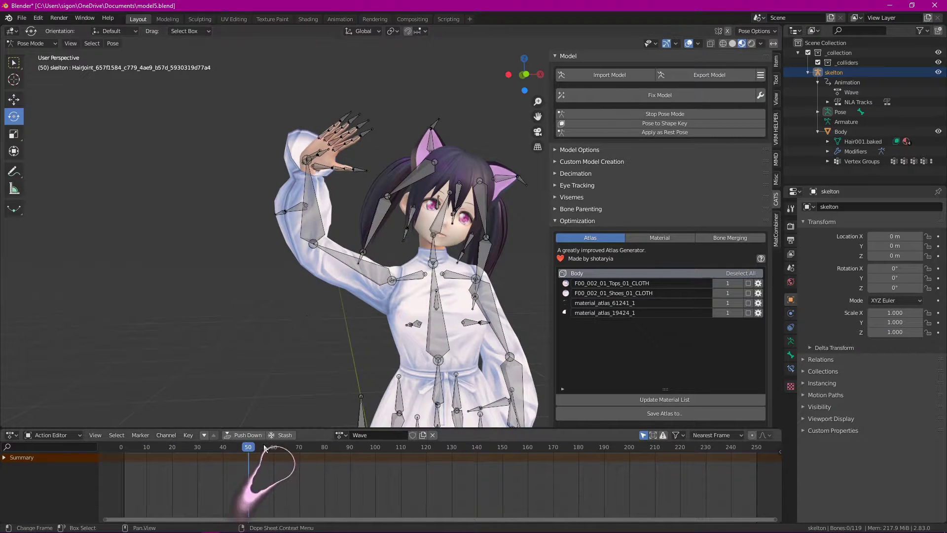
right_click(407, 266)
left_click(407, 267)
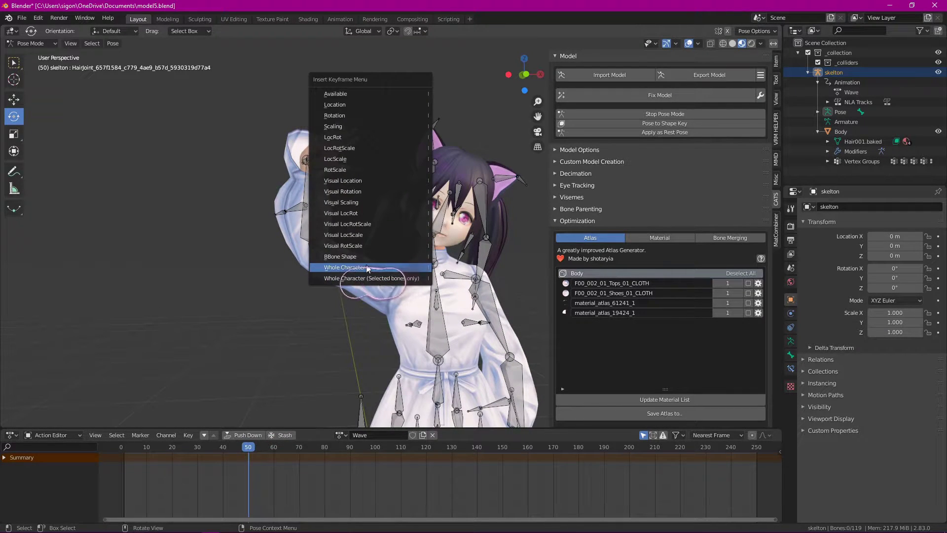
left_click(355, 273)
Step: At frame 70, select the Right wrist bone and rotate it so the hand tilts away from the head
left_click_drag(246, 450, 300, 450)
left_click(319, 232)
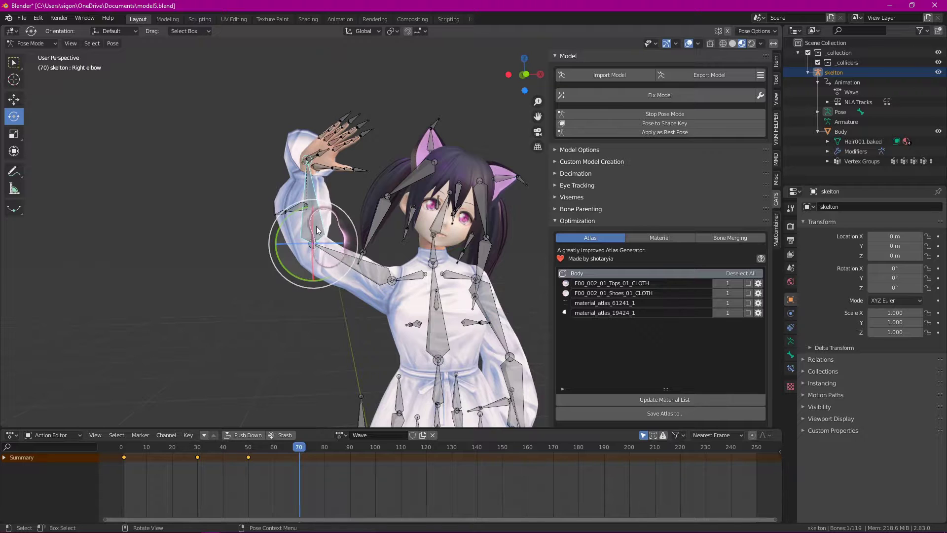
left_click_drag(280, 230, 294, 159)
scroll(261, 130, "up", 5)
left_click(262, 131)
key("KP_Decimal")
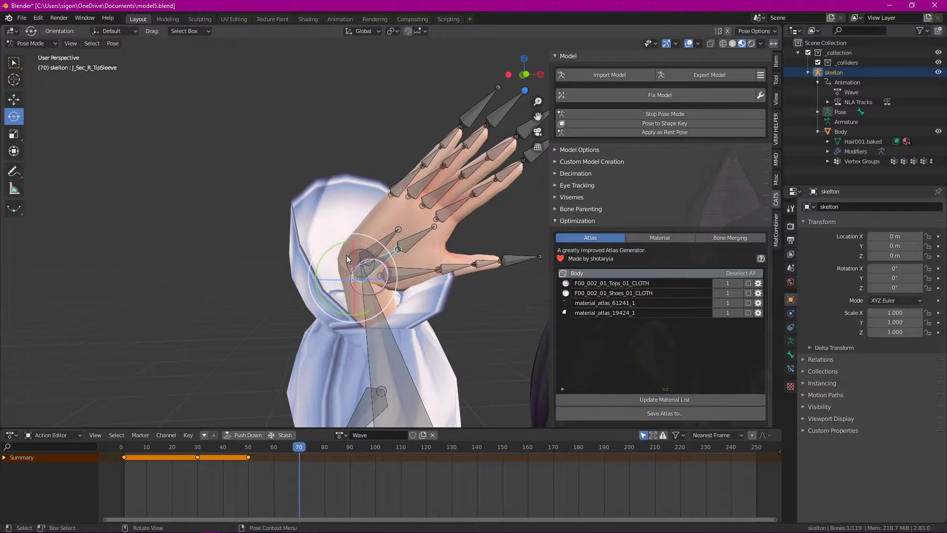
left_click(348, 260)
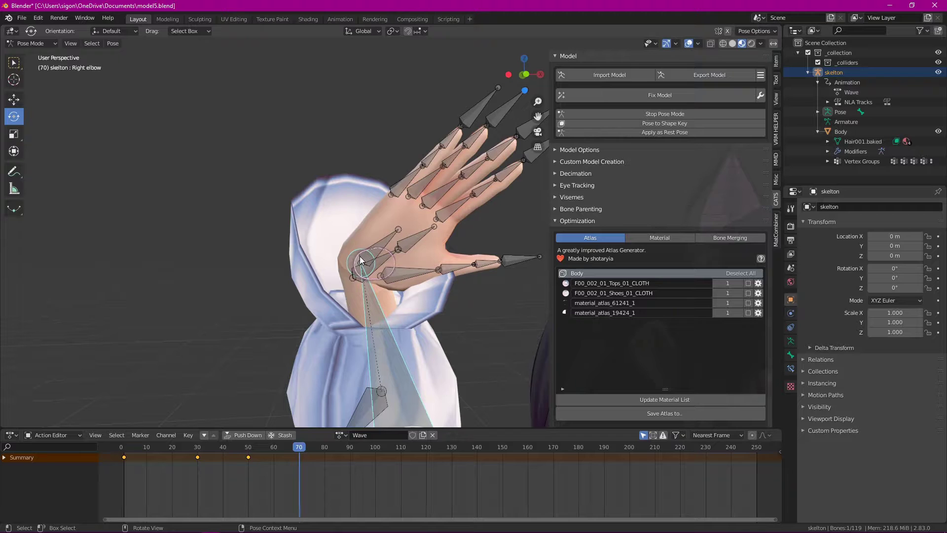
left_click_drag(359, 218, 266, 233)
Step: Rotate the Right elbow bone so the forearm swings outward, away from the head
scroll(399, 318, "down", 4)
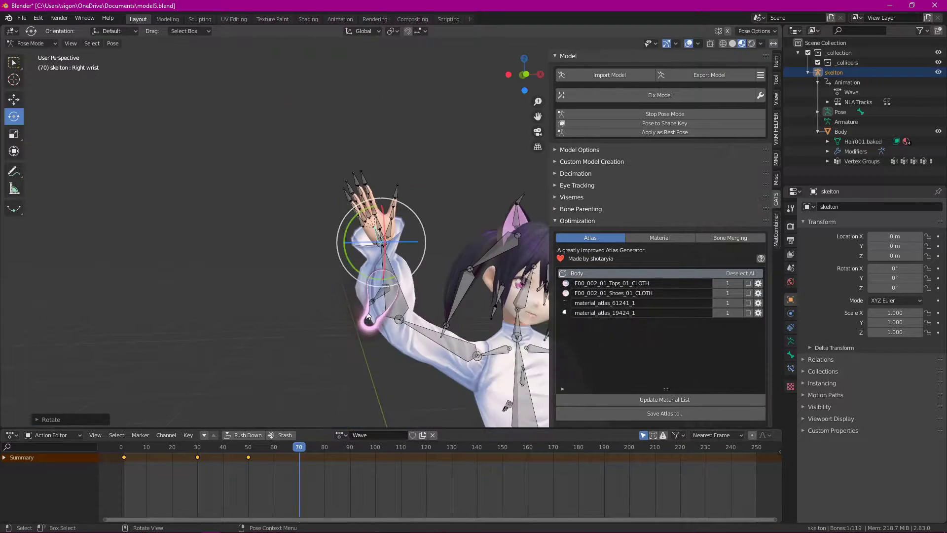
left_click(403, 308)
left_click_drag(385, 290, 368, 292)
left_click(324, 368)
Step: Insert a keyframe of the outward-swung arm pose at frame 70
scroll(365, 364, "down", 3)
middle_click_drag(365, 364, 316, 378)
right_click(353, 310)
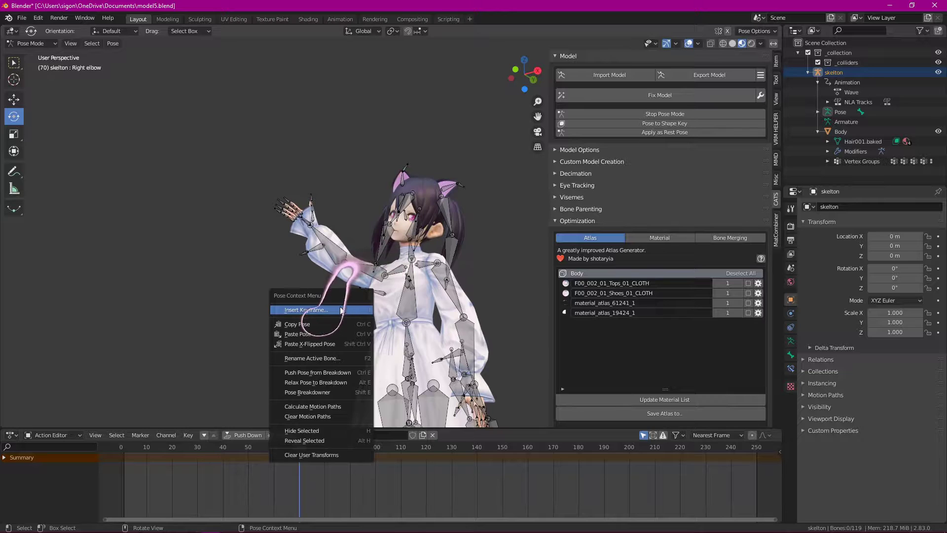
left_click(341, 310)
left_click(321, 309)
Step: Return the timeline to frame 0 and save the file model5.blend
mouse_move(322, 309)
middle_mouse_down()
mouse_move(371, 327)
mouse_move(395, 390)
middle_mouse_up()
left_click_drag(288, 451, 127, 443)
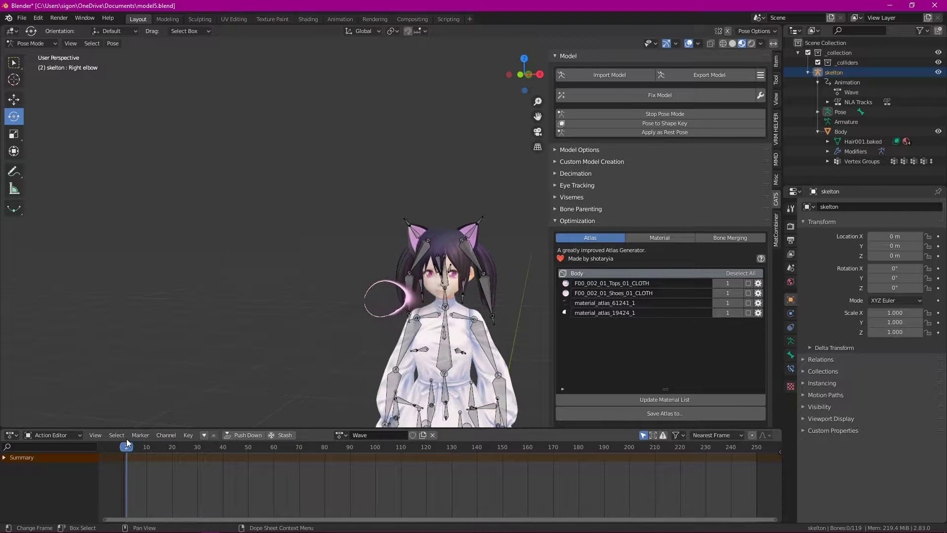
middle_click_drag(525, 333, 477, 270)
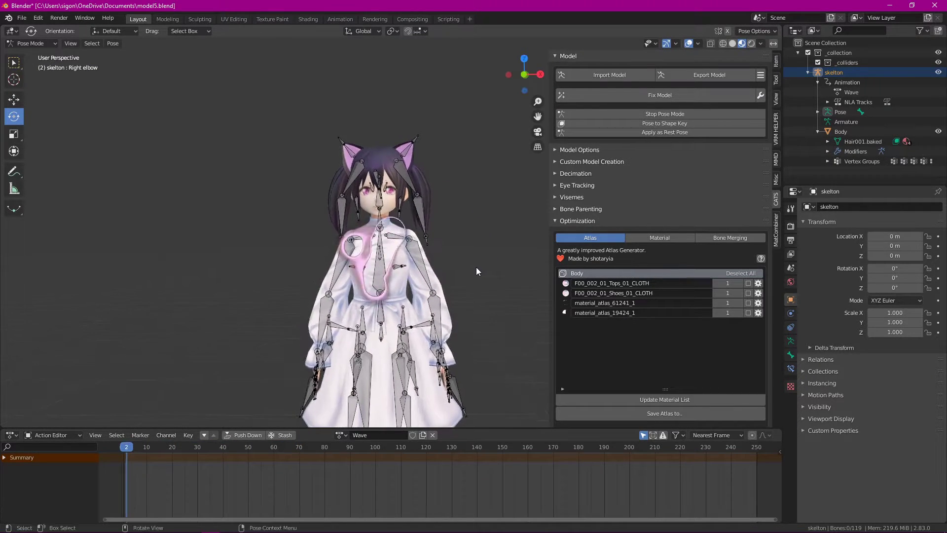
left_click_drag(127, 447, 102, 448)
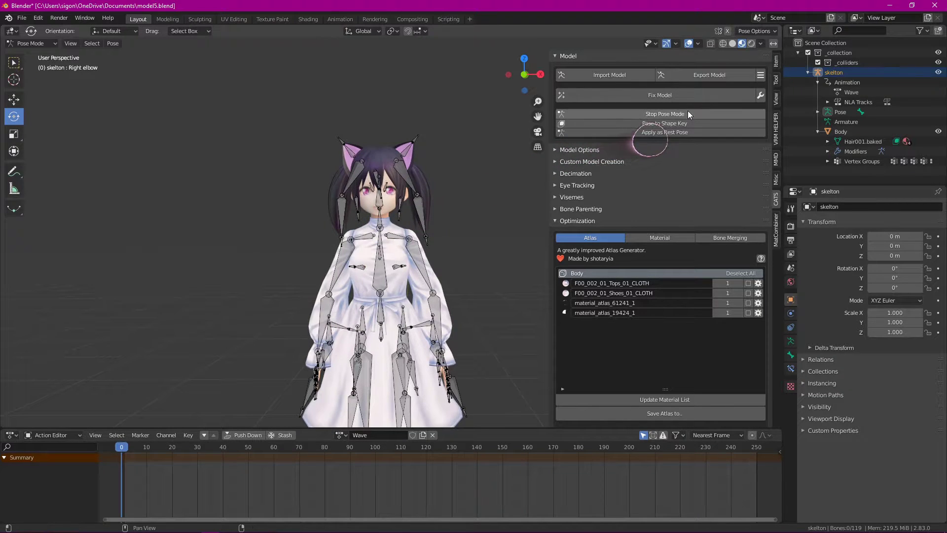
key("ctrl+s")
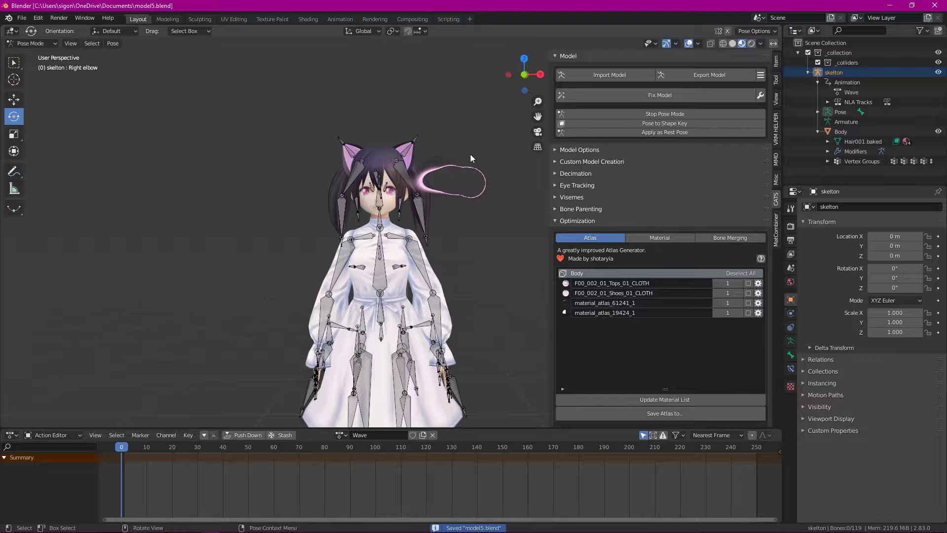
Step: Stop Pose Mode and select the Wave action under the skelton armature's animation data
left_click(663, 117)
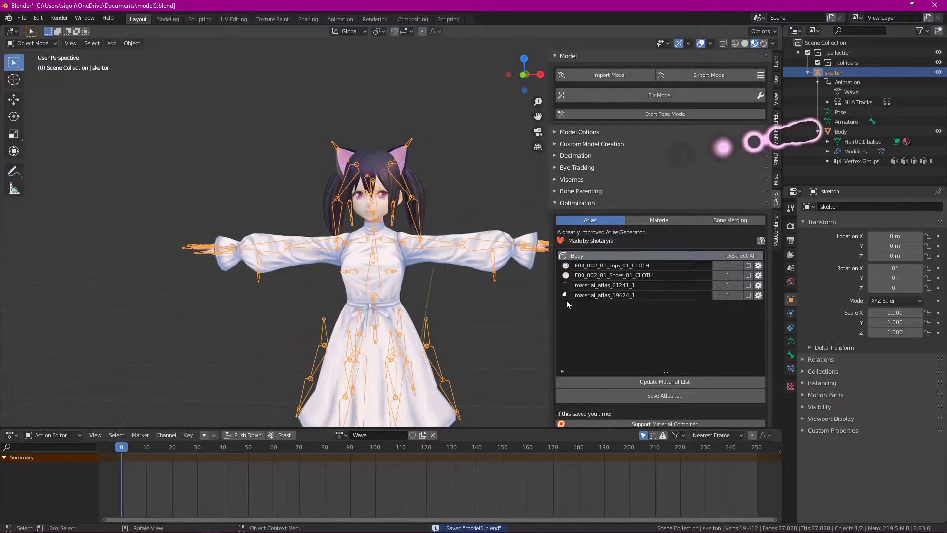
left_click(851, 92)
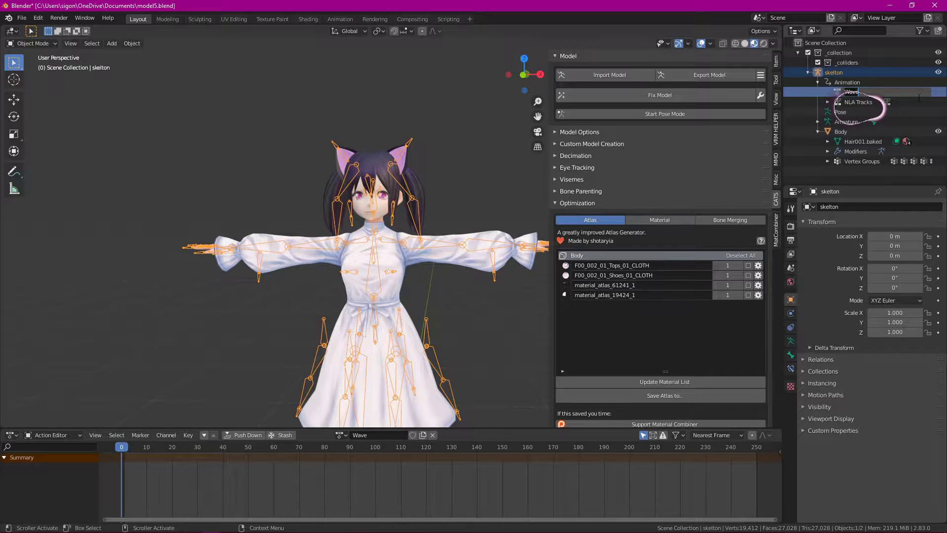
right_click(828, 93)
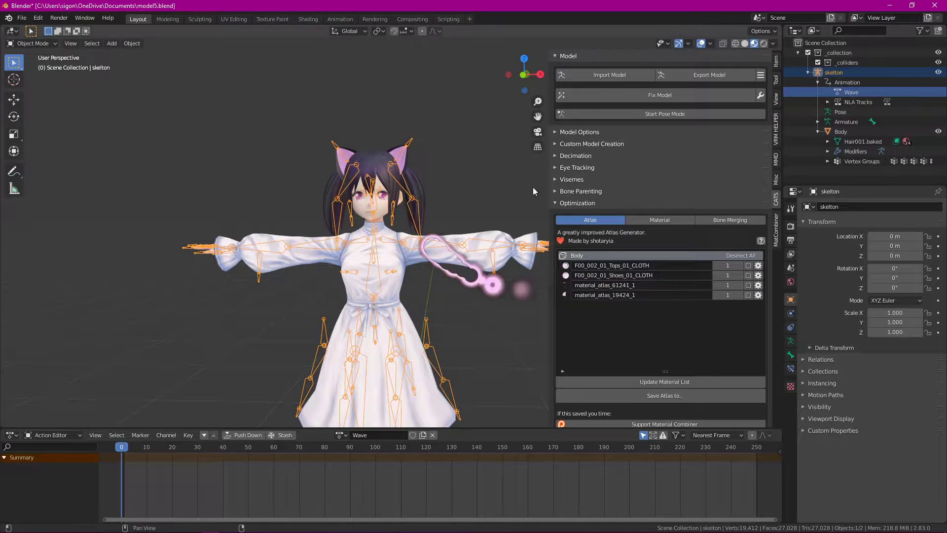
Step: Export the character to the Documents folder as model5 in glTF Embedded (.gltf) format
mouse_move(451, 206)
middle_mouse_down()
mouse_move(423, 196)
mouse_move(466, 217)
mouse_move(416, 208)
mouse_move(449, 217)
mouse_move(439, 214)
middle_mouse_up()
scroll(345, 203, "up", 2)
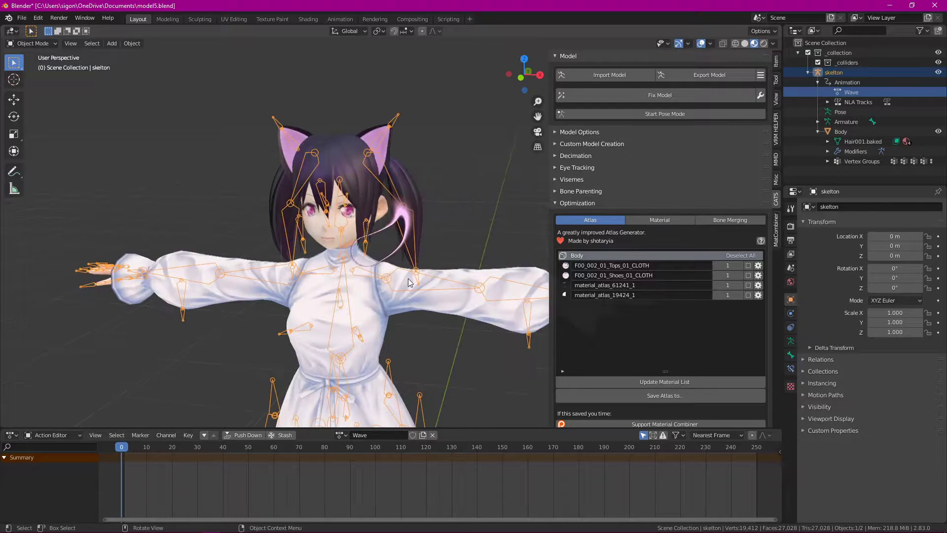
left_click(22, 18)
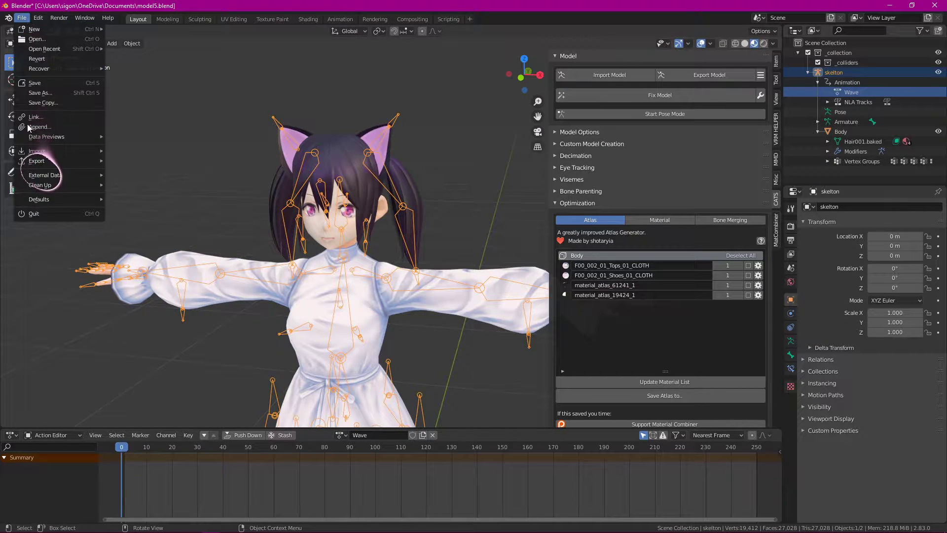
left_click(36, 151)
left_click(68, 159)
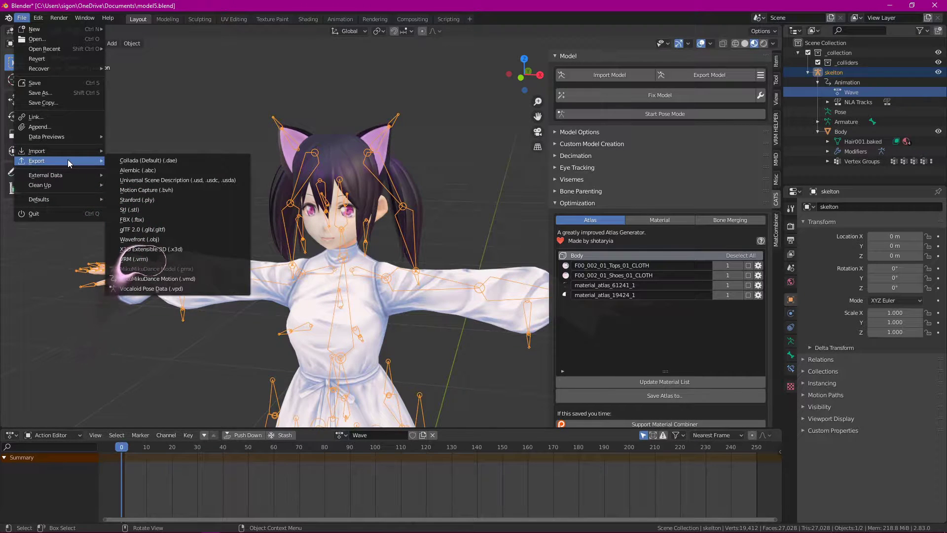
left_click(172, 234)
left_click(702, 171)
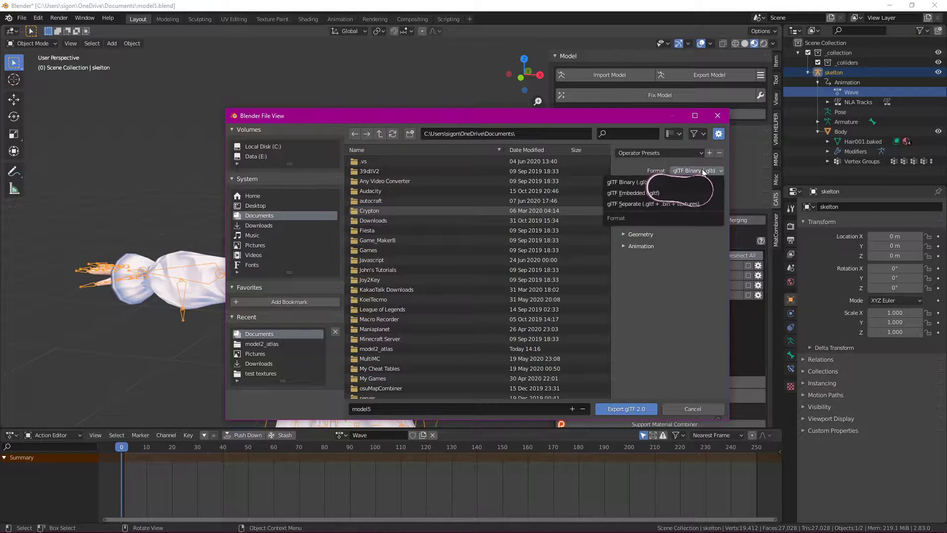
left_click(683, 193)
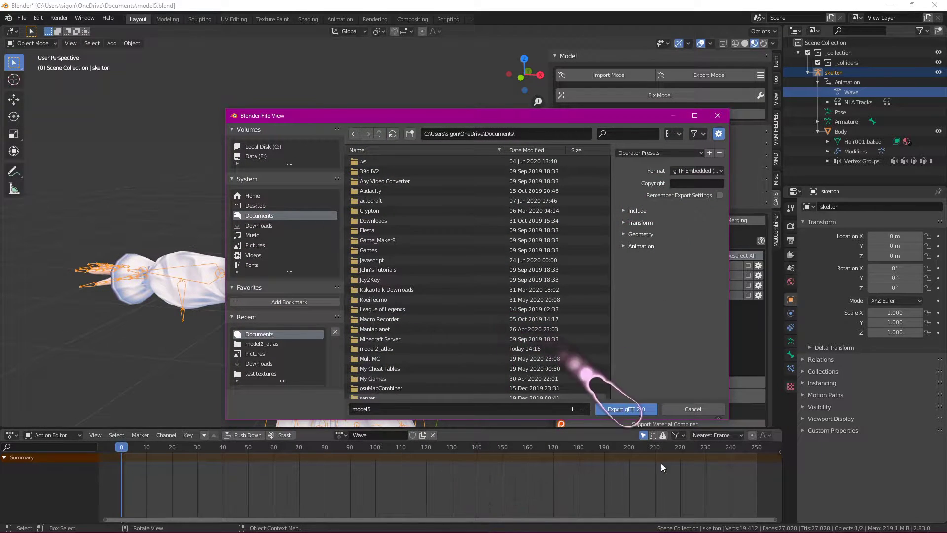
left_click(621, 411)
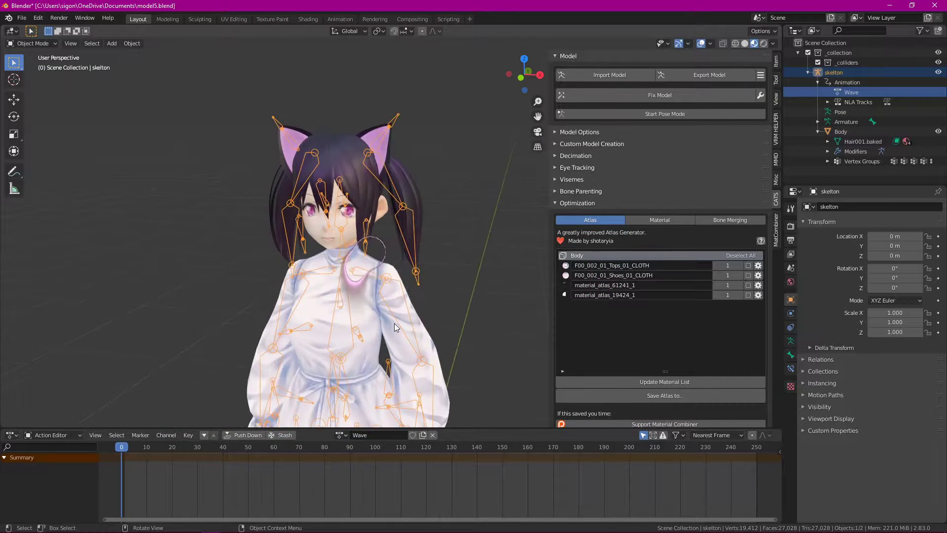
Step: Switch to the jMonkeyEngine SDK and delete the model3 folder from the project's Models assets
scroll(446, 307, "up", 3)
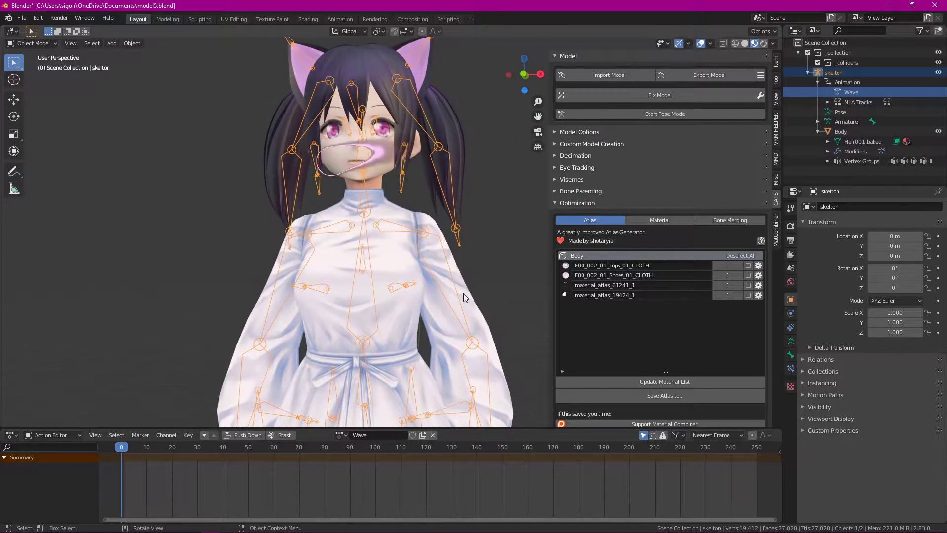
scroll(459, 311, "down", 2)
key("alt+Tab")
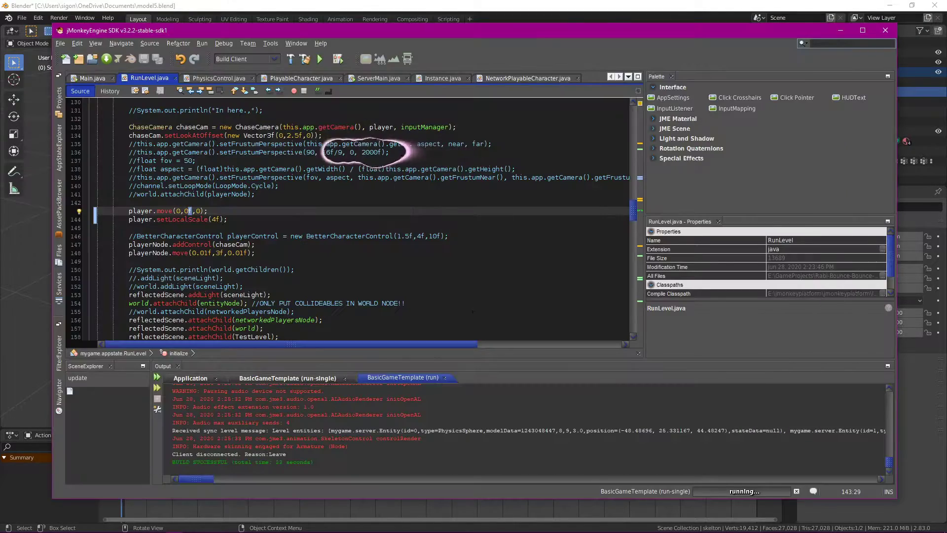
left_click(59, 97)
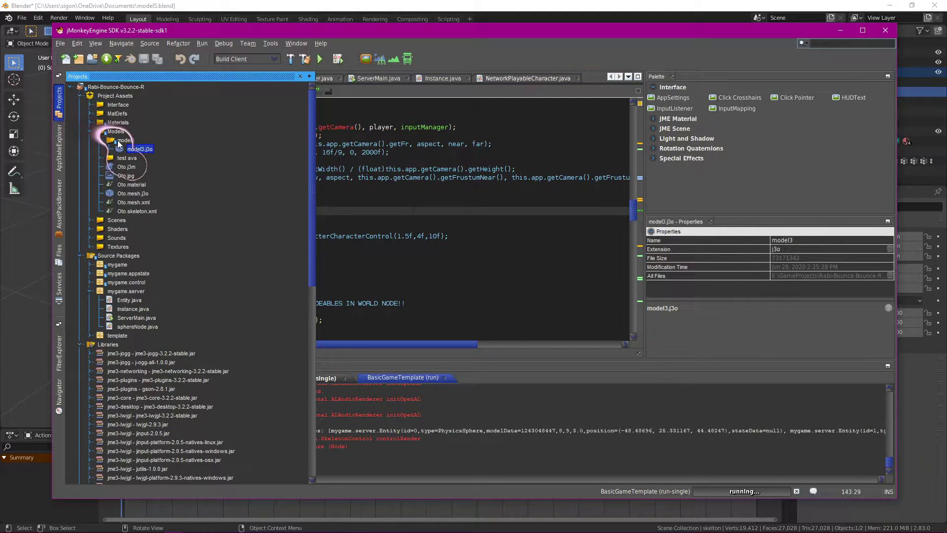
right_click(119, 140)
left_click(148, 196)
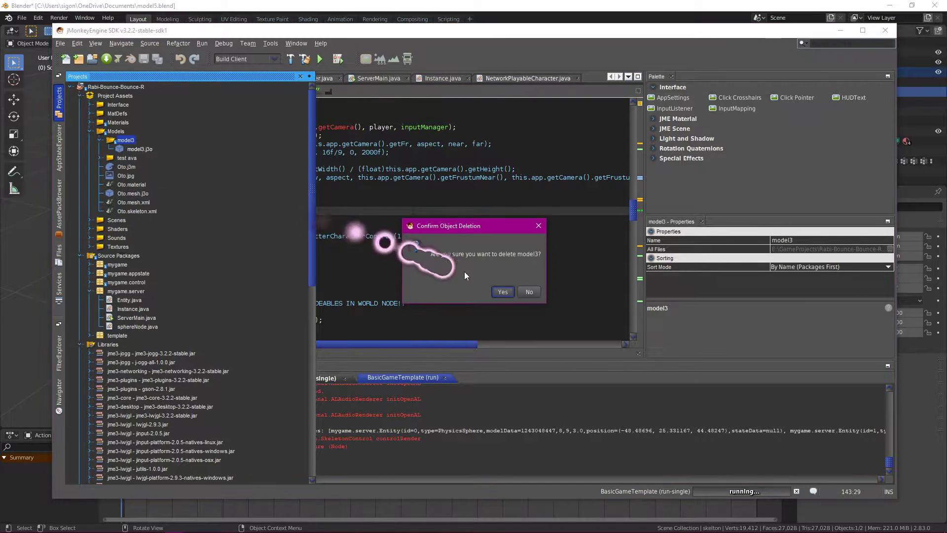
left_click(499, 291)
Step: Import model5.gltf from the Documents folder into the Rabi-Bounce-Bounce-R project, checking the model preview before finishing
left_click(61, 45)
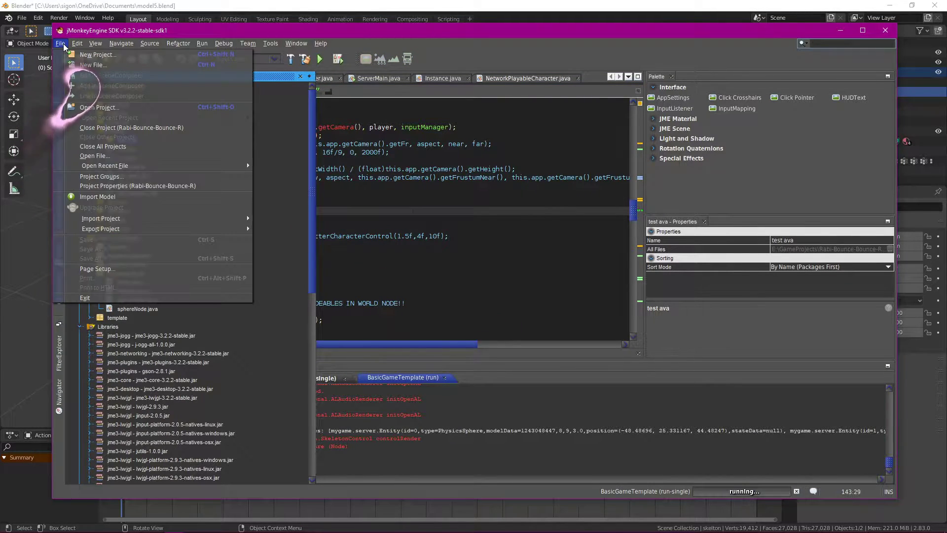
left_click(126, 197)
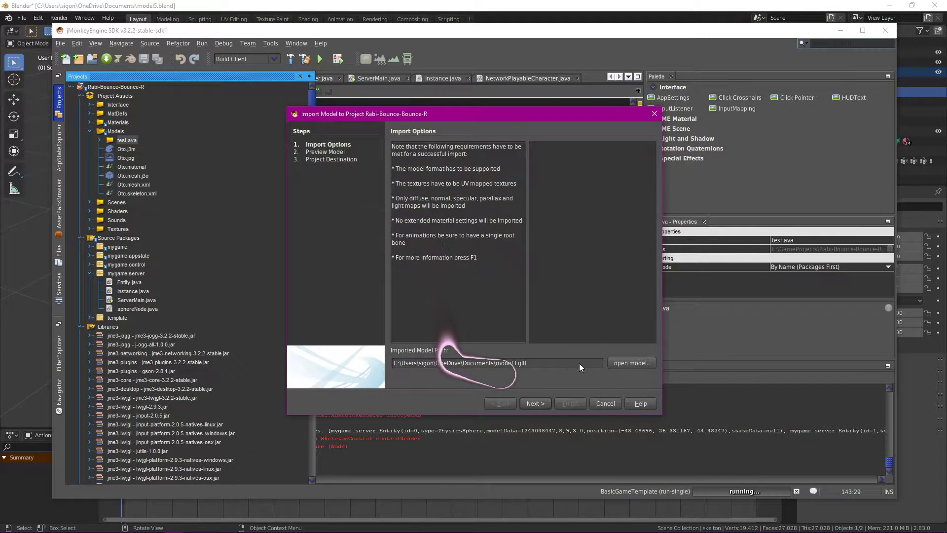
left_click(614, 364)
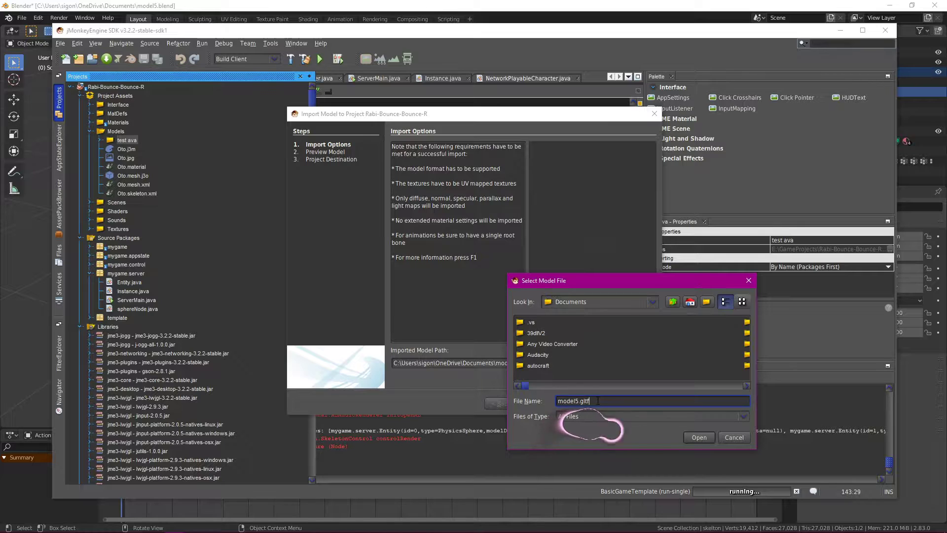
key("Return")
left_click(533, 403)
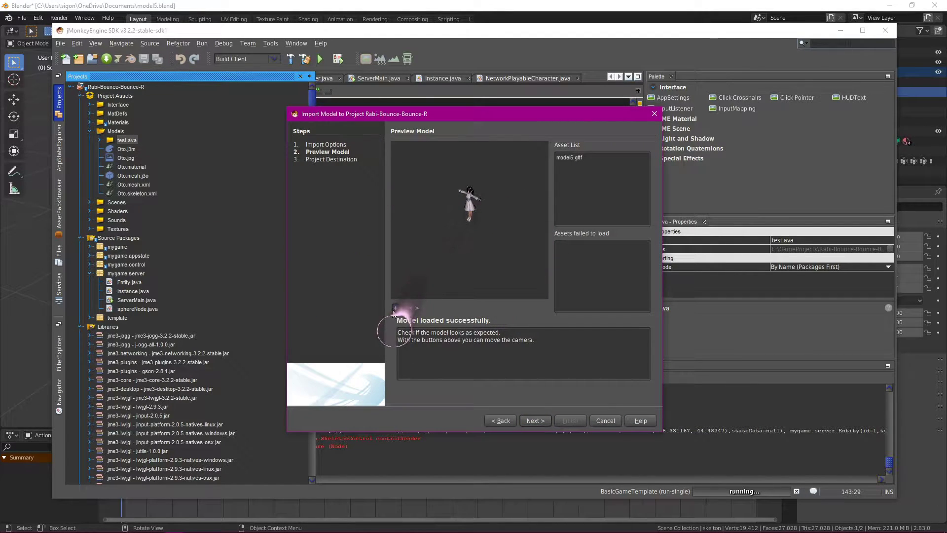
left_click(411, 310)
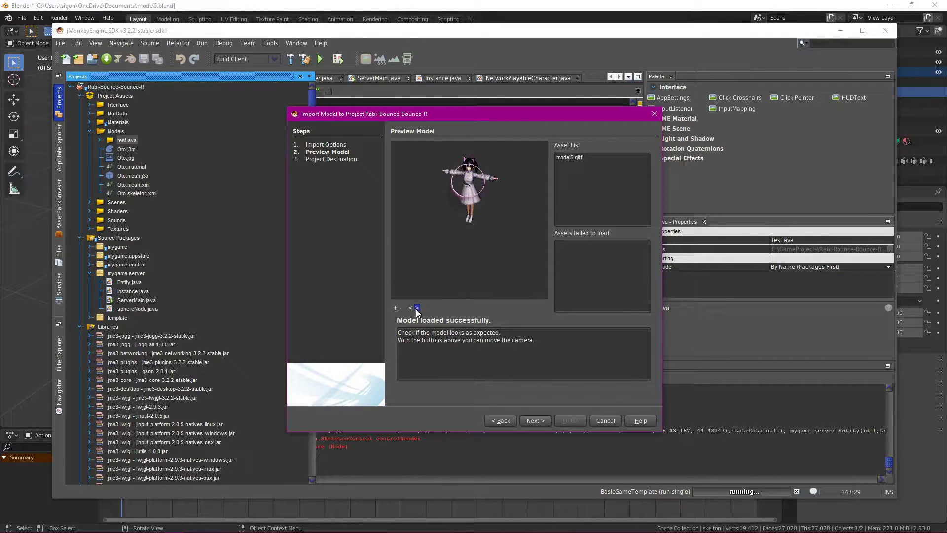
left_click(570, 421)
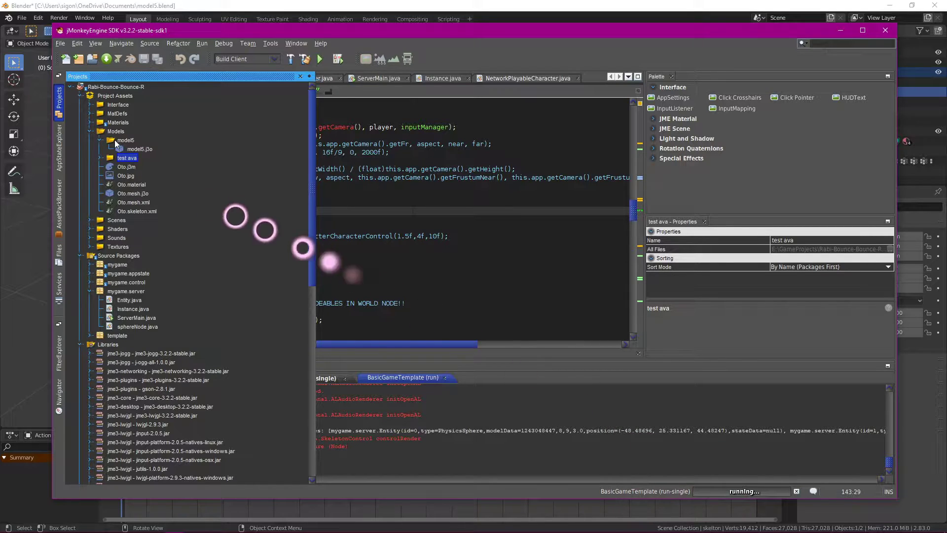
Step: Open model5.j3o in the SceneComposer and switch on the scene light to view the textured character from several angles
right_click(140, 150)
left_click(144, 153)
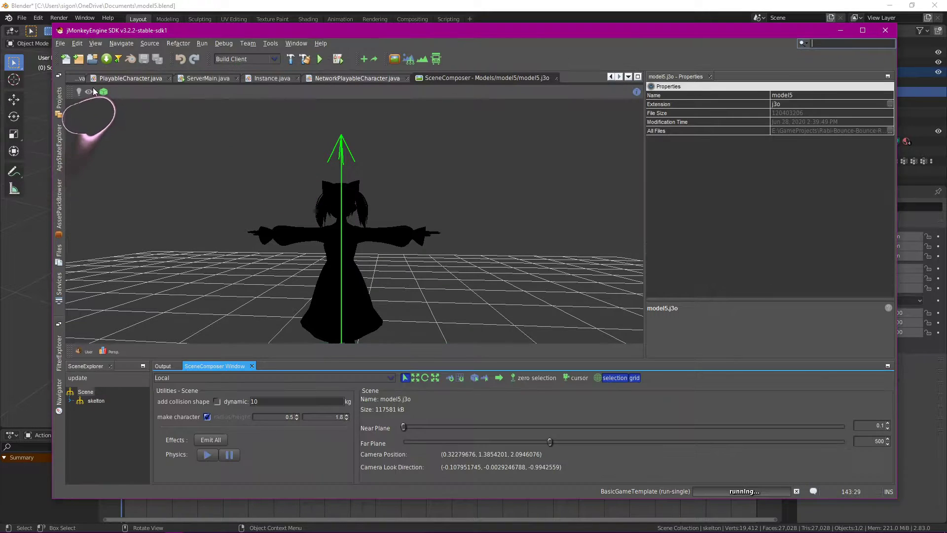
left_click(79, 92)
scroll(385, 212, "up", 8)
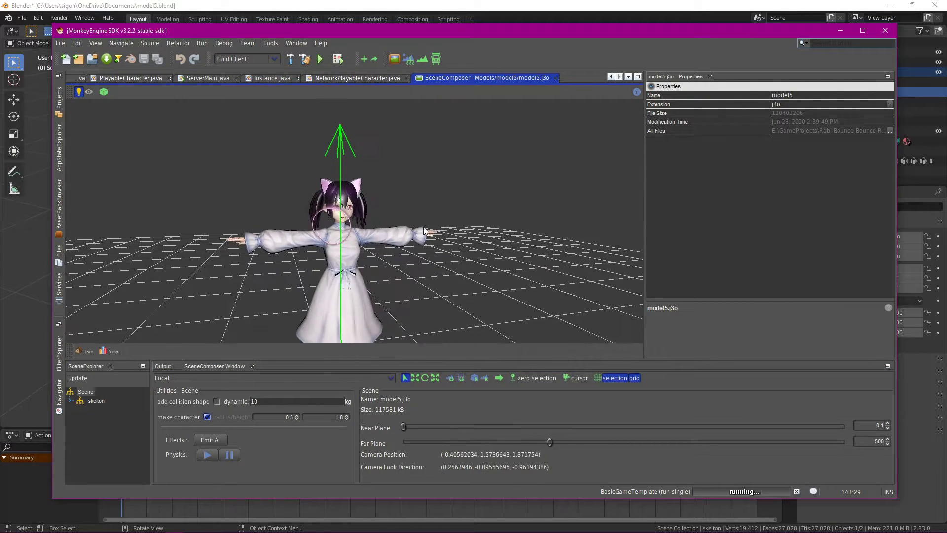
left_click_drag(432, 170, 462, 214)
scroll(462, 220, "down", 5)
left_click_drag(448, 252, 397, 234)
scroll(447, 255, "up", 4)
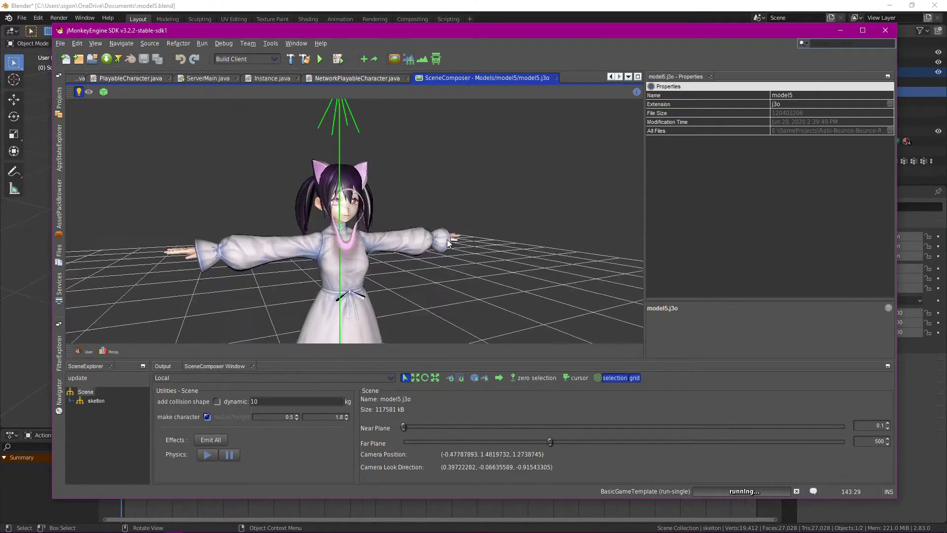
left_click_drag(440, 230, 396, 277)
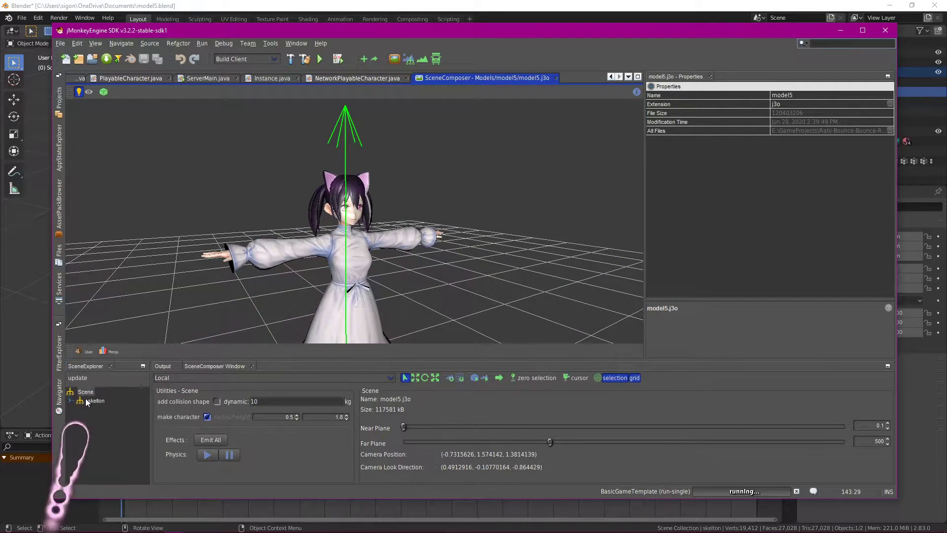
Step: Expand the skelton node's AnimControl and play the Stand animation followed by the Wave animation
left_click(70, 400)
left_click(79, 418)
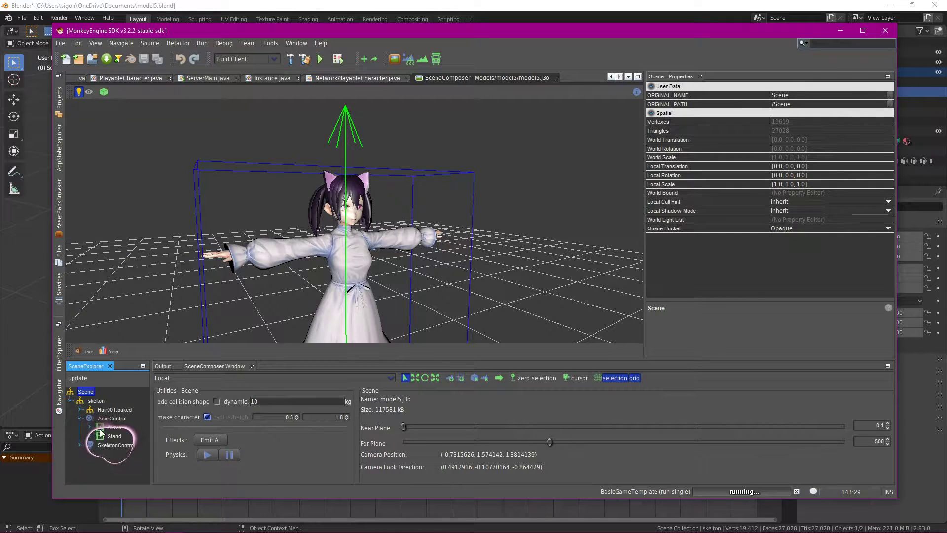
left_click(101, 427)
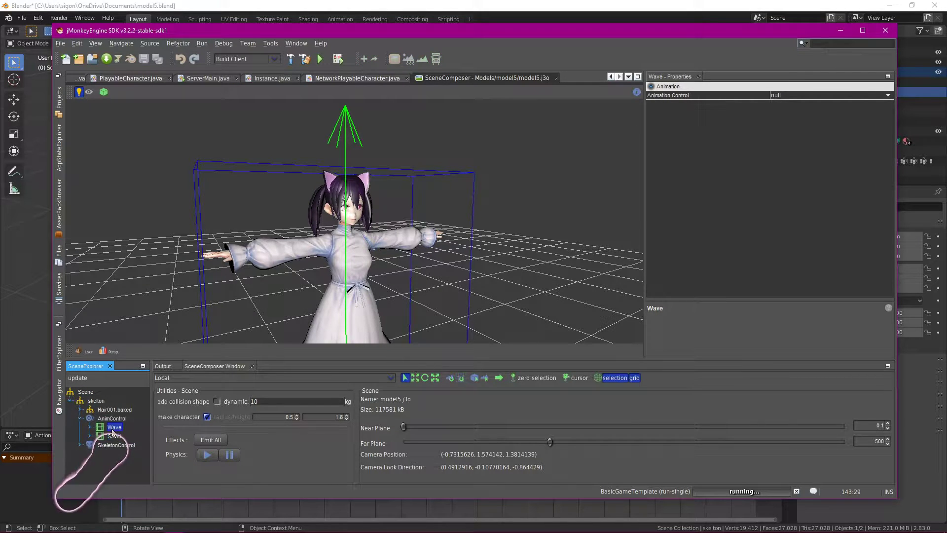
right_click(113, 438)
left_click(130, 443)
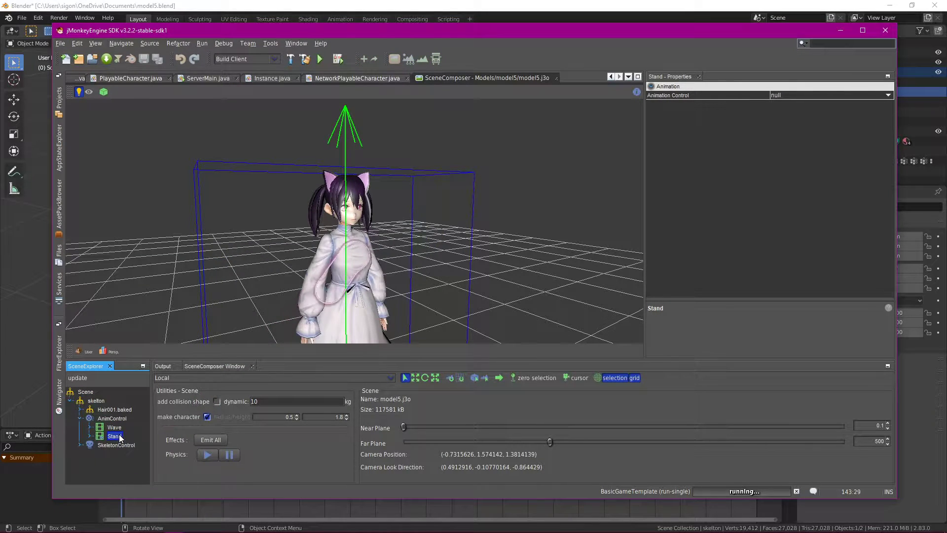
right_click(118, 430)
left_click(127, 438)
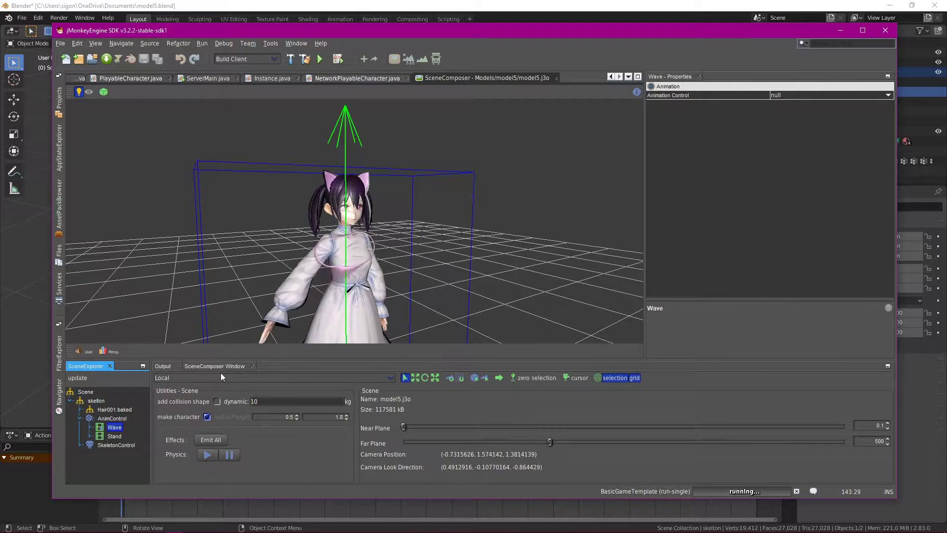
left_click(448, 247)
left_click_drag(449, 247, 425, 245)
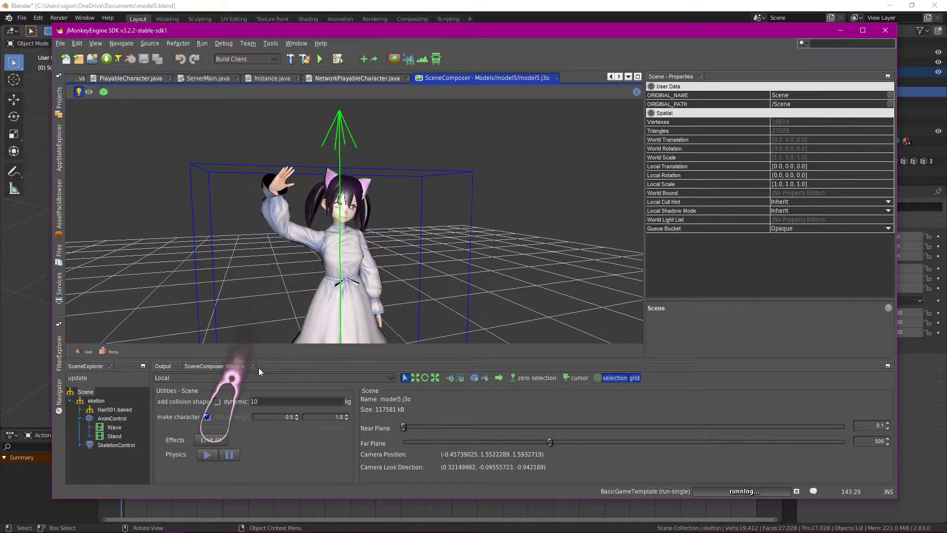
Step: Expand Hair001.baked and examine which body parts its sub-meshes cover while the Wave animation plays
left_click(81, 419)
left_click(119, 418)
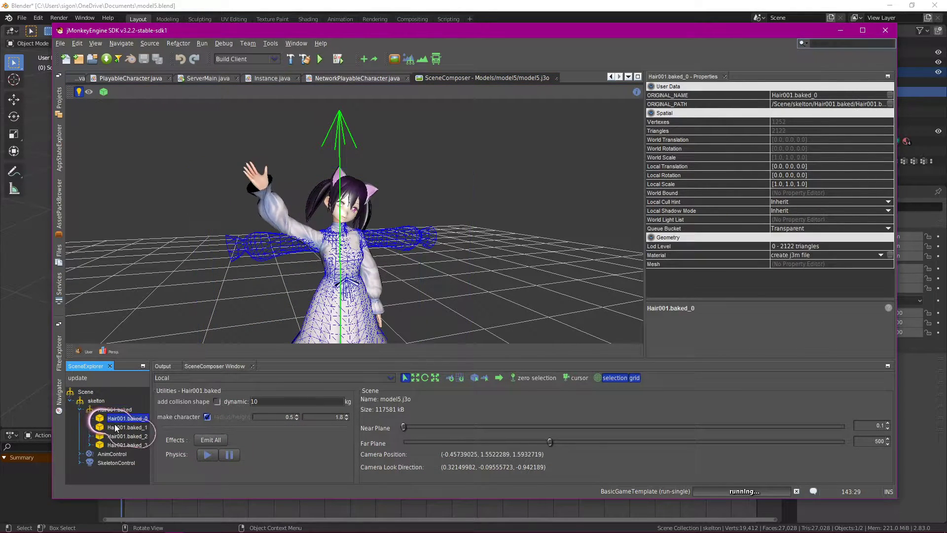
left_click(128, 436)
left_click(127, 445)
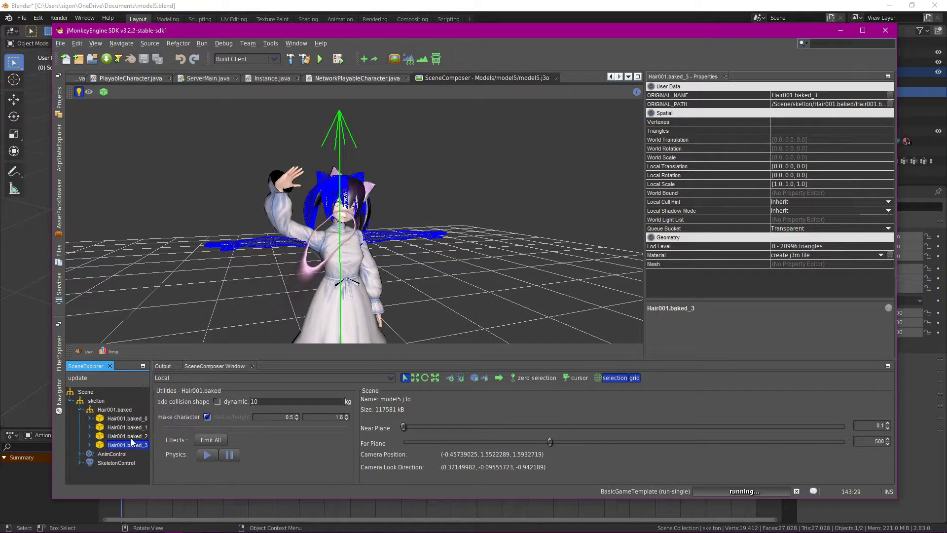
left_click_drag(381, 274, 393, 302)
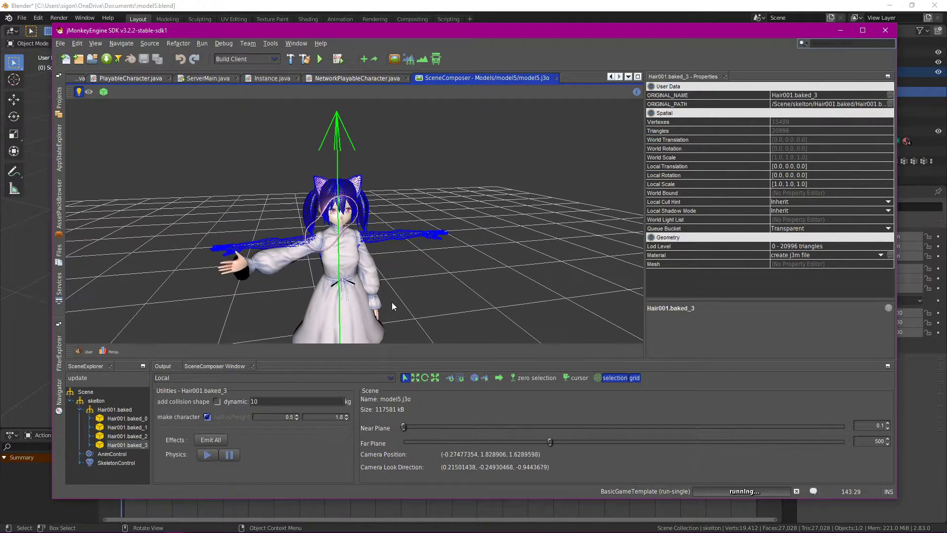
left_click(109, 410)
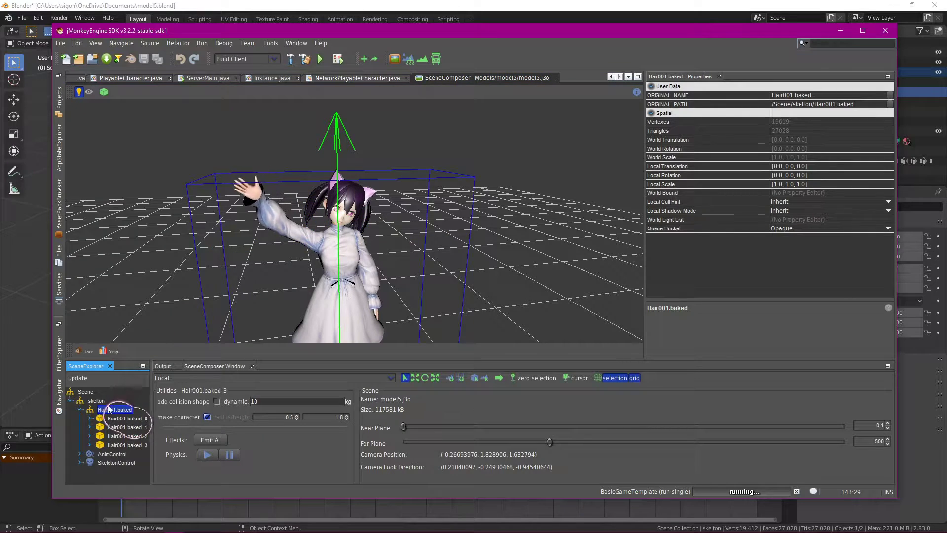
left_click(97, 401)
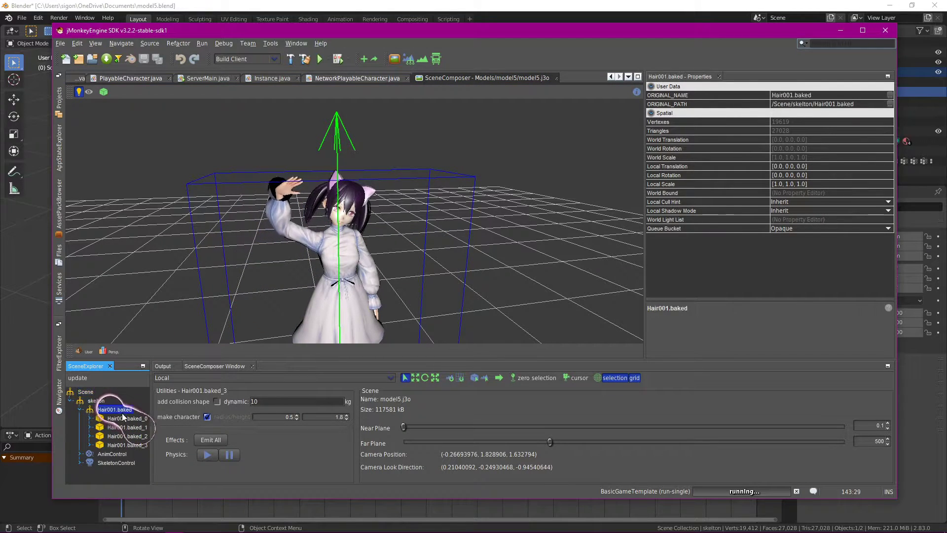
left_click(127, 427)
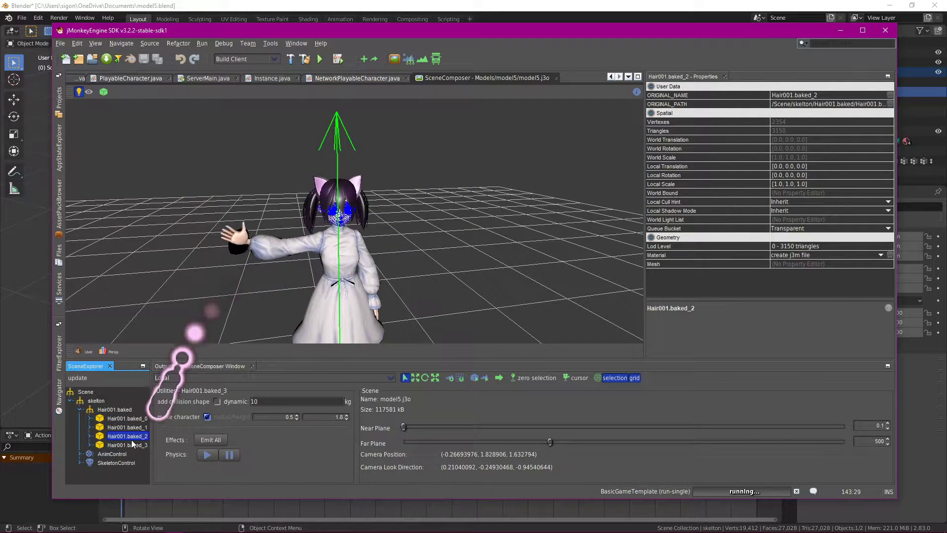
left_click(127, 444)
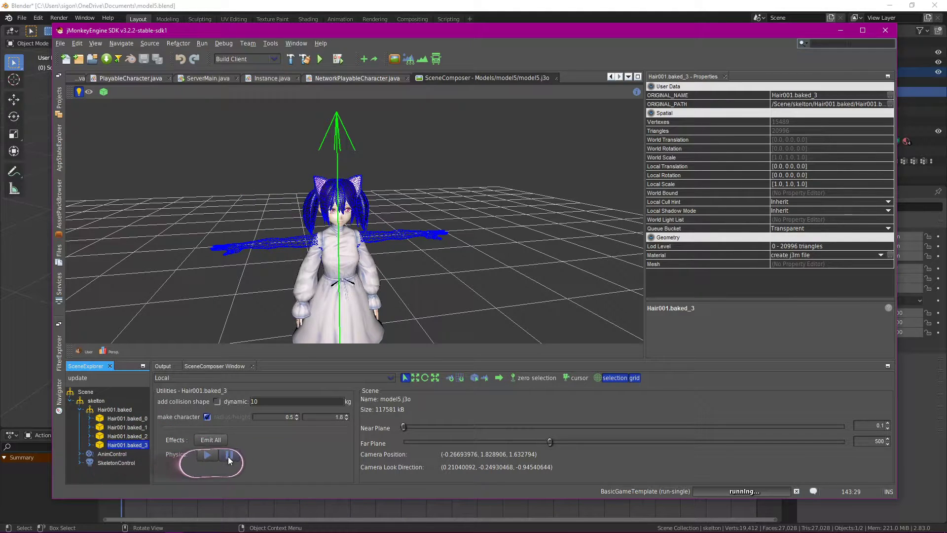
Step: Stop the character's animation playback using the Stand and Wave entries under AnimControl, and collapse AnimControl
left_click(228, 454)
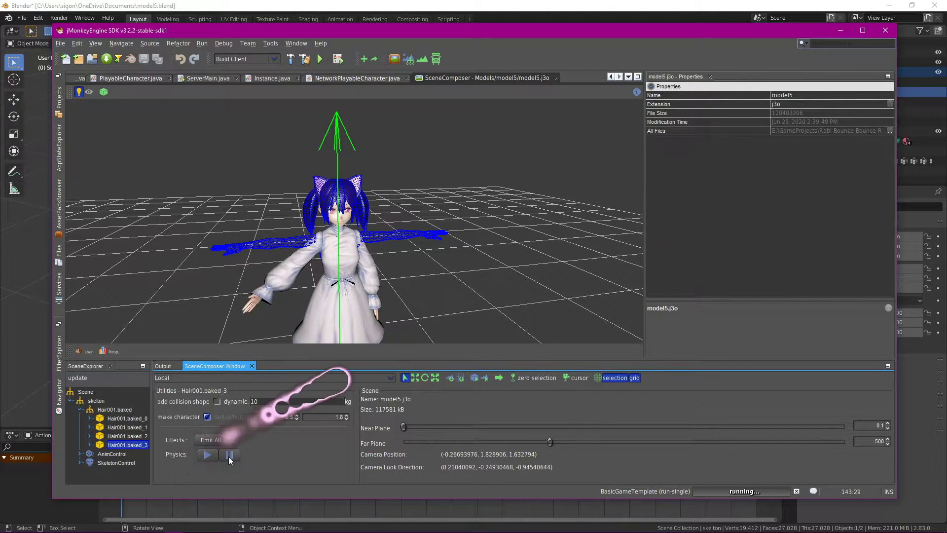
left_click(79, 453)
right_click(108, 471)
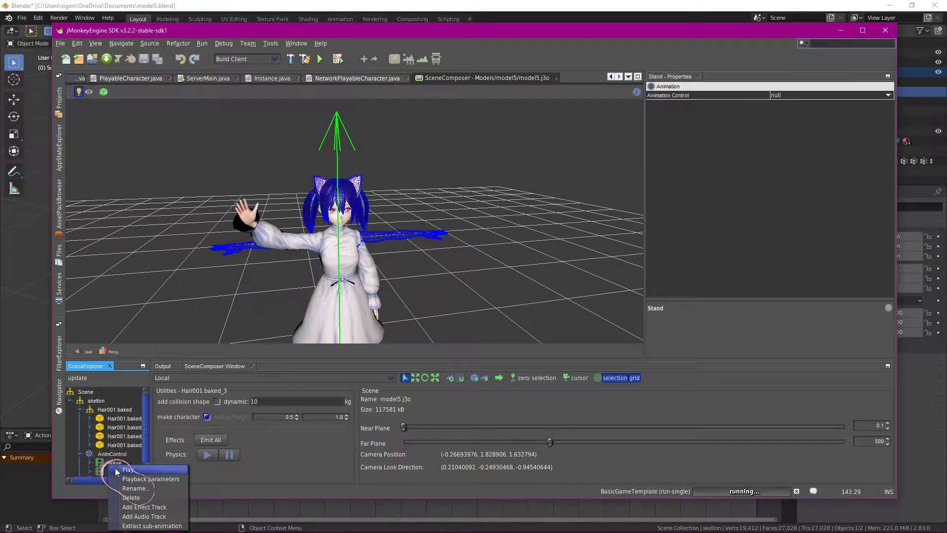
left_click(123, 470)
right_click(107, 462)
left_click(124, 466)
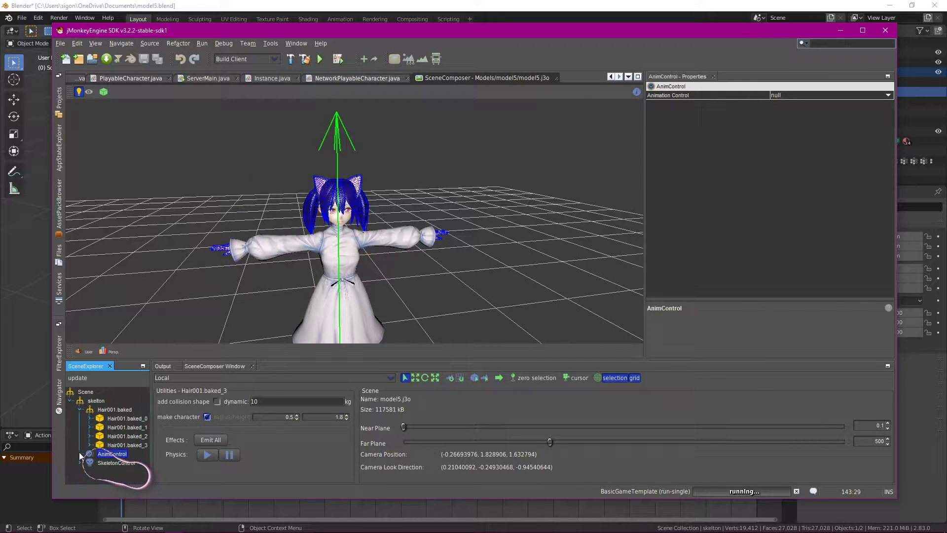
left_click(79, 454)
Step: Examine the wireframes of the Hair001.baked sub-meshes on the unanimated character and expand Hair001.baked_3 to its Mesh entry
left_click(122, 445)
scroll(416, 236, "up", 5)
left_click_drag(416, 235, 474, 229)
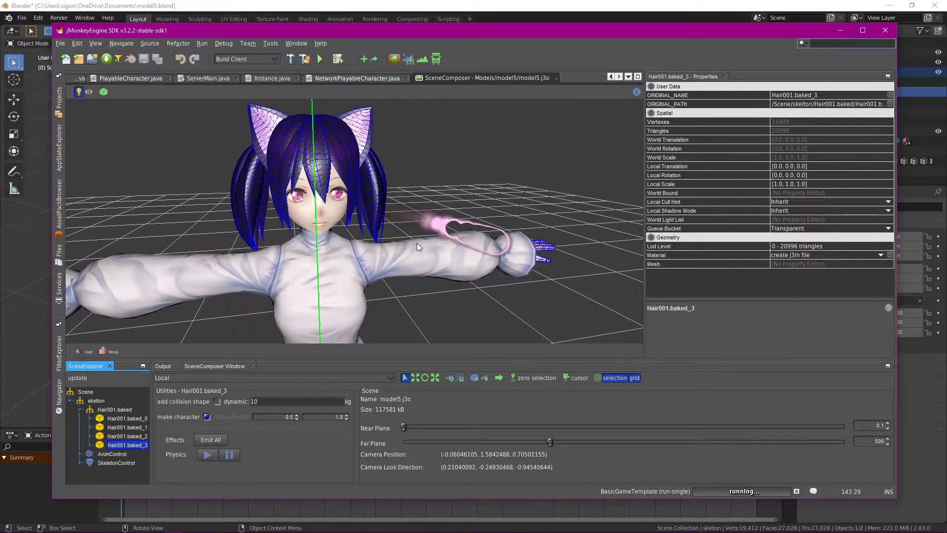
scroll(475, 230, "down", 5)
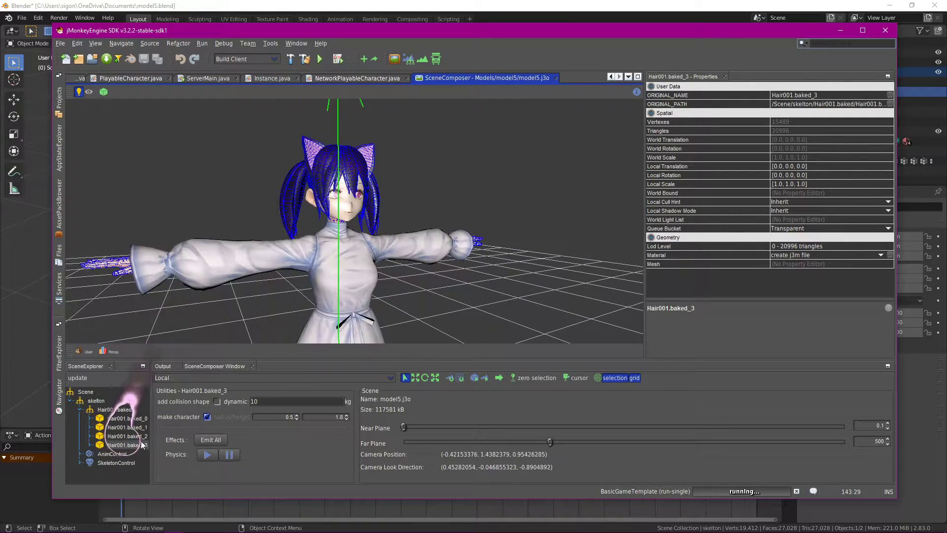
left_click(127, 436)
left_click(120, 427)
left_click(124, 419)
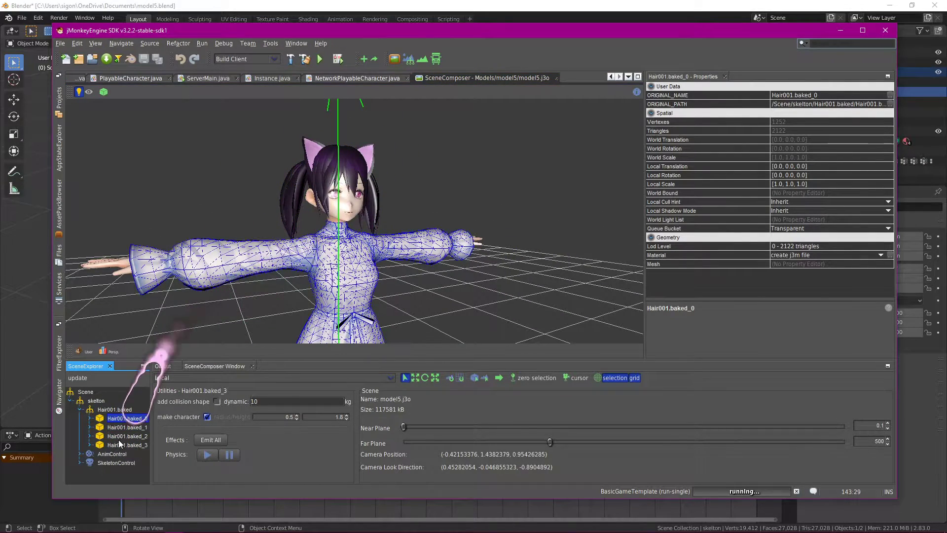
left_click(119, 438)
left_click(119, 446)
left_click(90, 445)
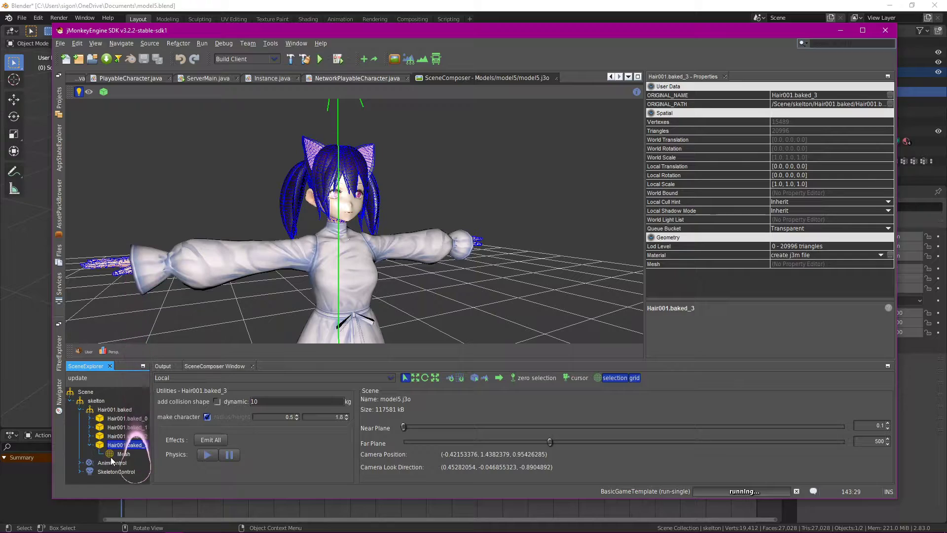
Step: Inspect the Hair001.baked_3 wireframe on the hair and hands from the front, the side and close up
scroll(412, 274, "down", 6)
scroll(403, 301, "up", 4)
left_click_drag(403, 300, 330, 303)
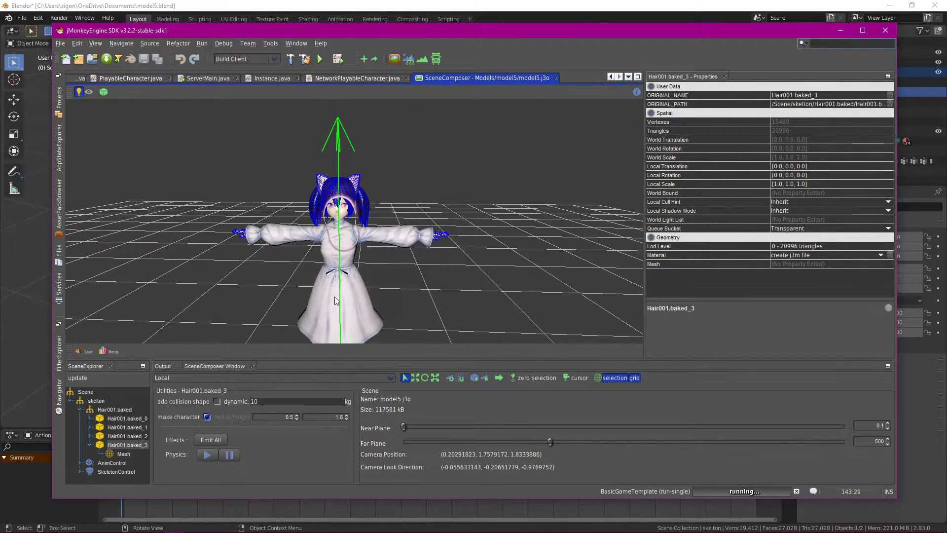
scroll(359, 217, "up", 8)
left_click_drag(360, 218, 513, 200)
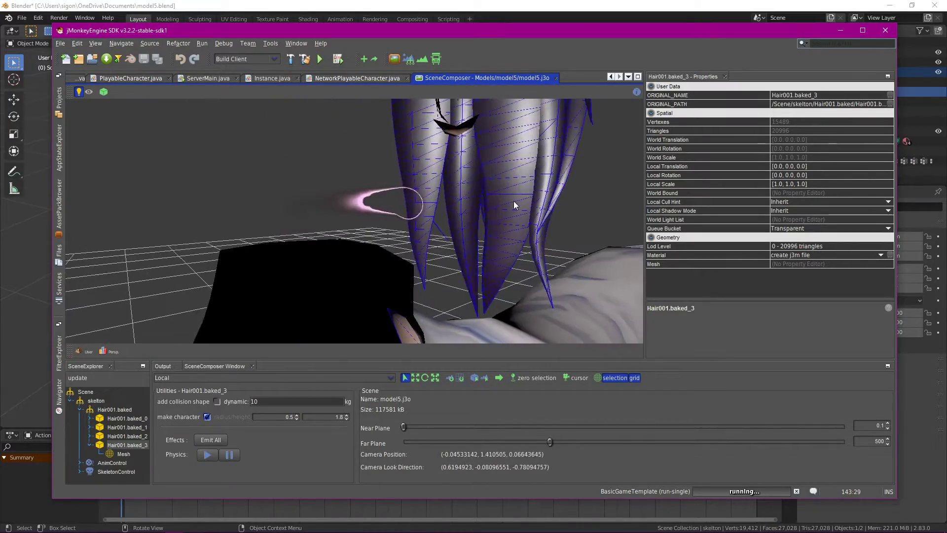
scroll(493, 204, "down", 8)
left_click_drag(197, 275, 202, 345)
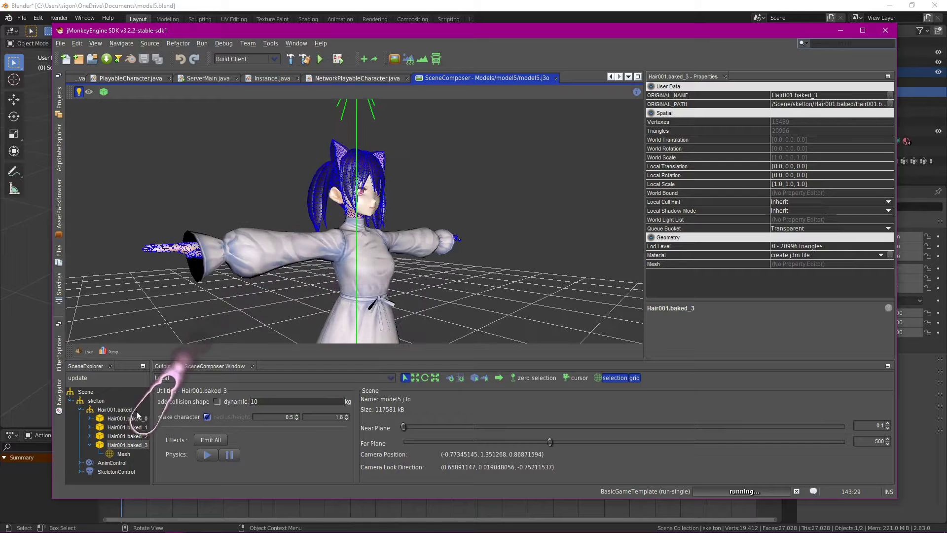
Step: Examine the Hair001.baked_2 face mesh close up, and select the parent Hair001.baked node
left_click(126, 428)
left_click(127, 436)
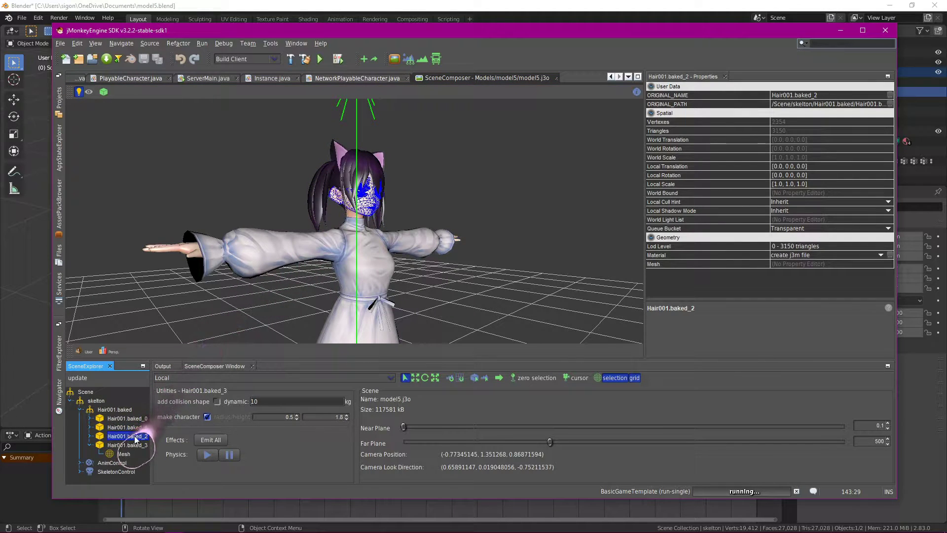
scroll(392, 221, "up", 5)
left_click_drag(392, 221, 312, 313)
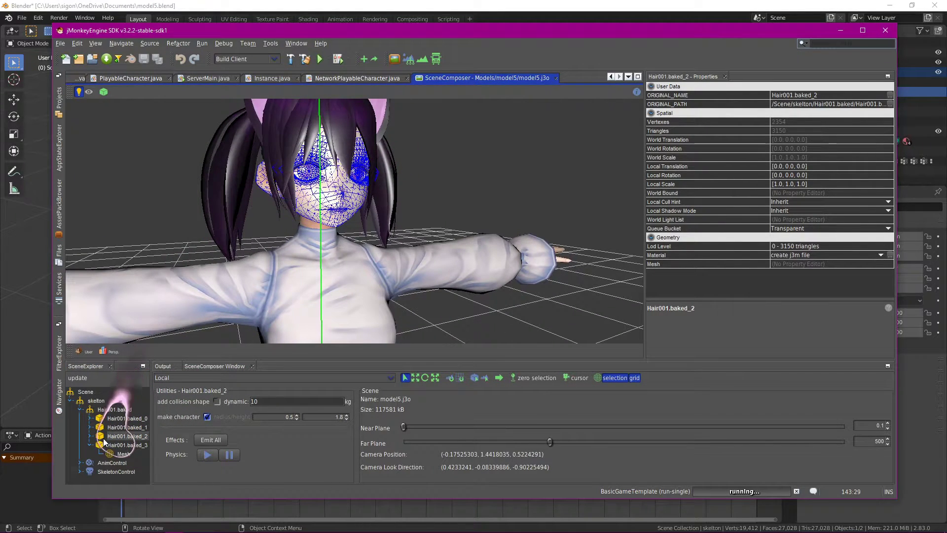
left_click(114, 409)
scroll(409, 241, "down", 2)
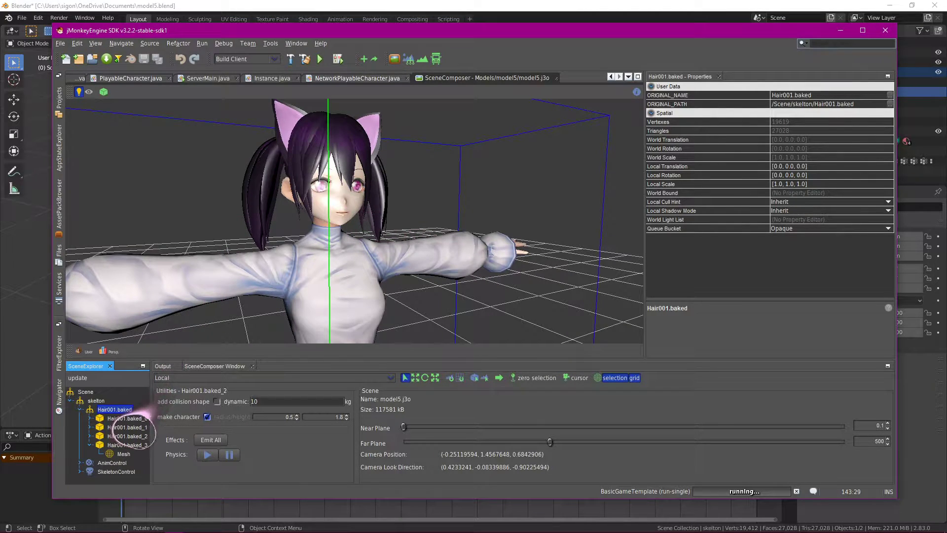
Step: Examine the wireframes of the Hair001.baked_0, Hair001.baked_1 and Hair001.baked_2 sub-meshes on the character
left_click(140, 419)
left_click(138, 428)
left_click(140, 436)
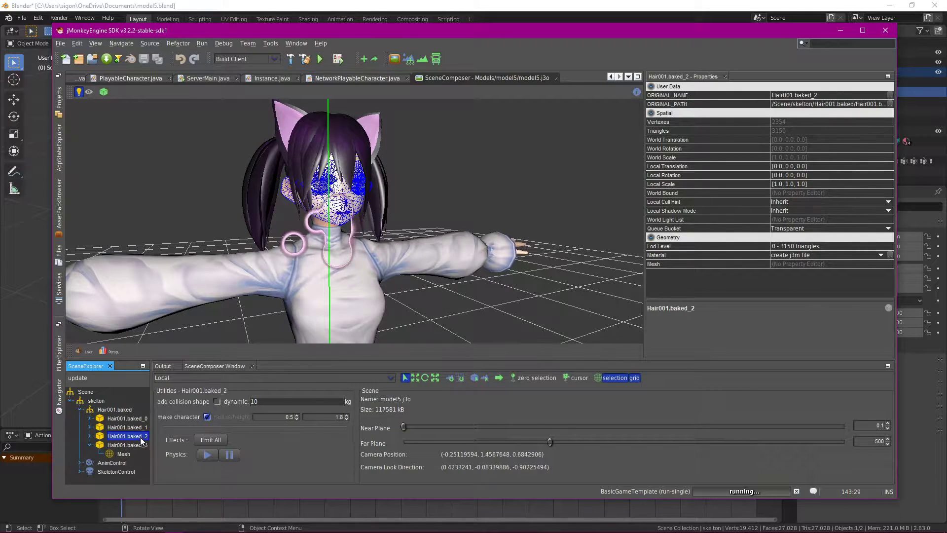
left_click(136, 419)
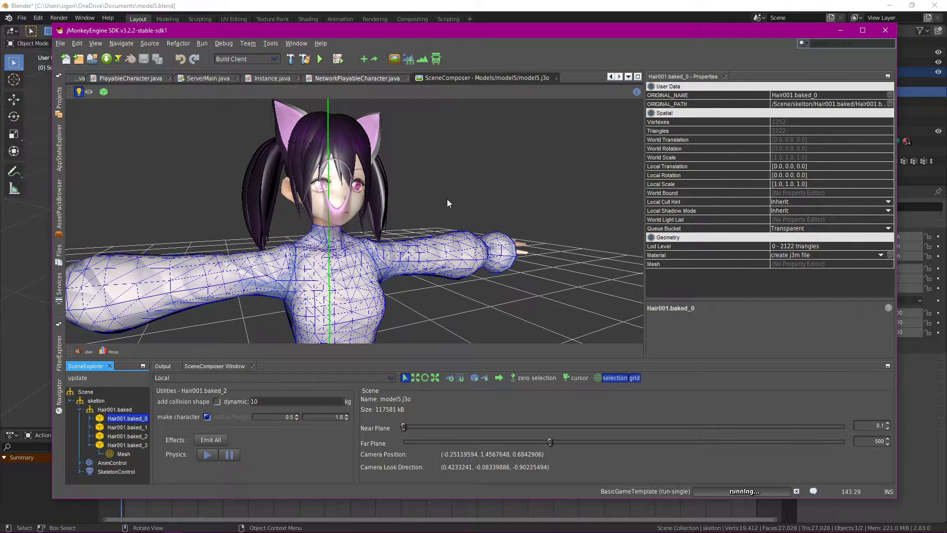
left_click_drag(447, 200, 528, 134)
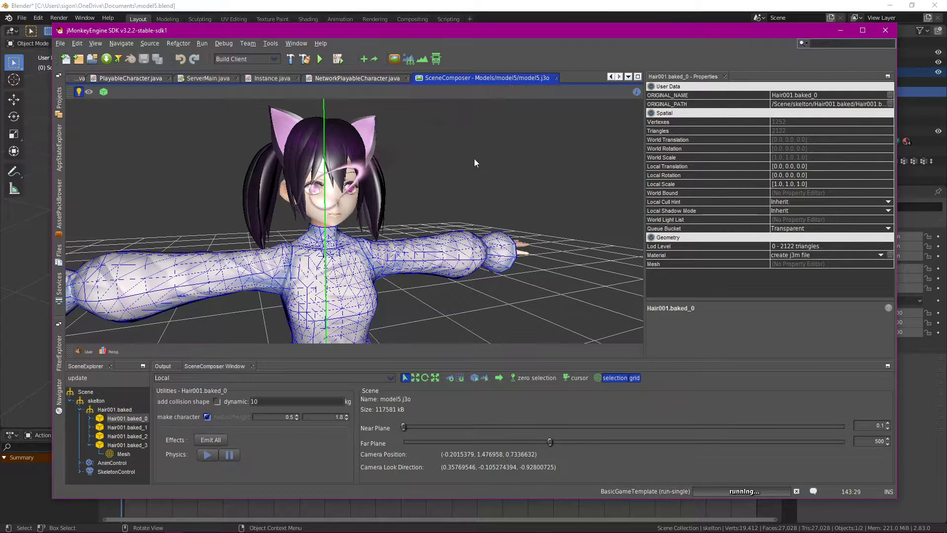
Step: Close the model5.j3o scene and look through RunLevel.java and PhysicsControl.java for the code that loads and controls the player
left_click(556, 78)
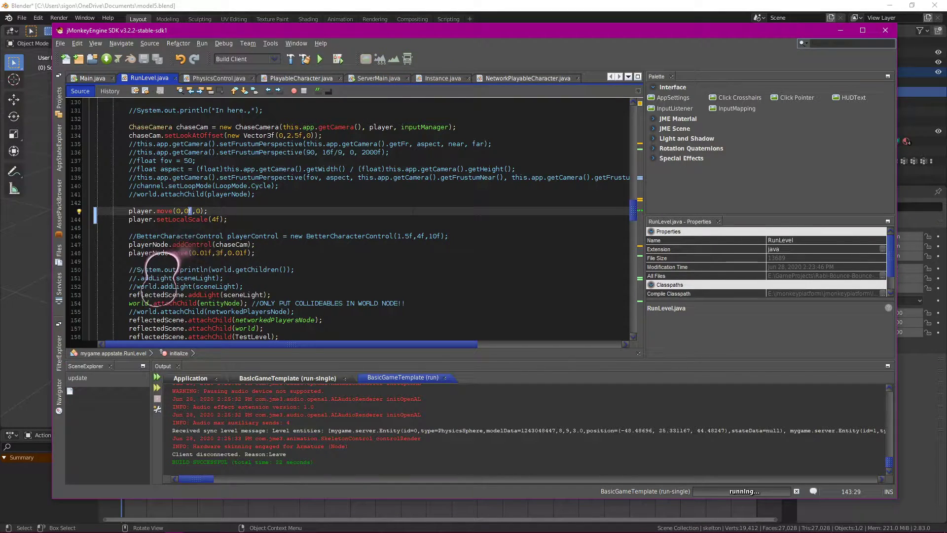
scroll(170, 208, "up", 6)
left_click(218, 78)
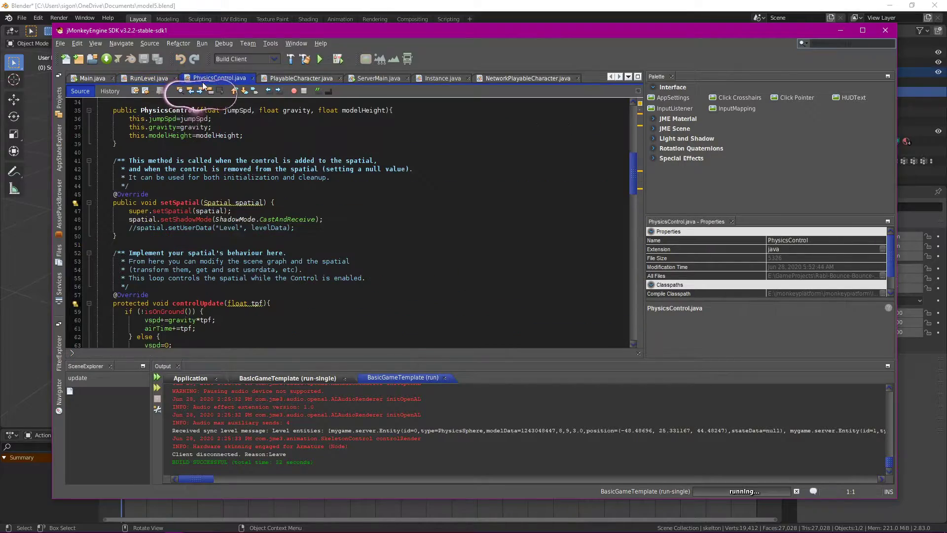
scroll(160, 148, "up", 1)
left_click(149, 78)
scroll(173, 222, "up", 11)
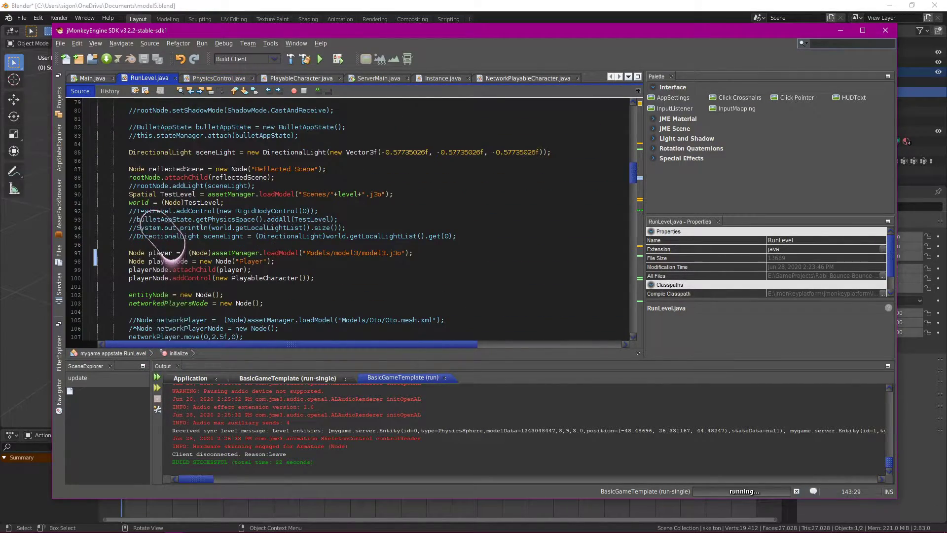
scroll(173, 264, "up", 6)
scroll(158, 217, "up", 3)
scroll(158, 148, "down", 5)
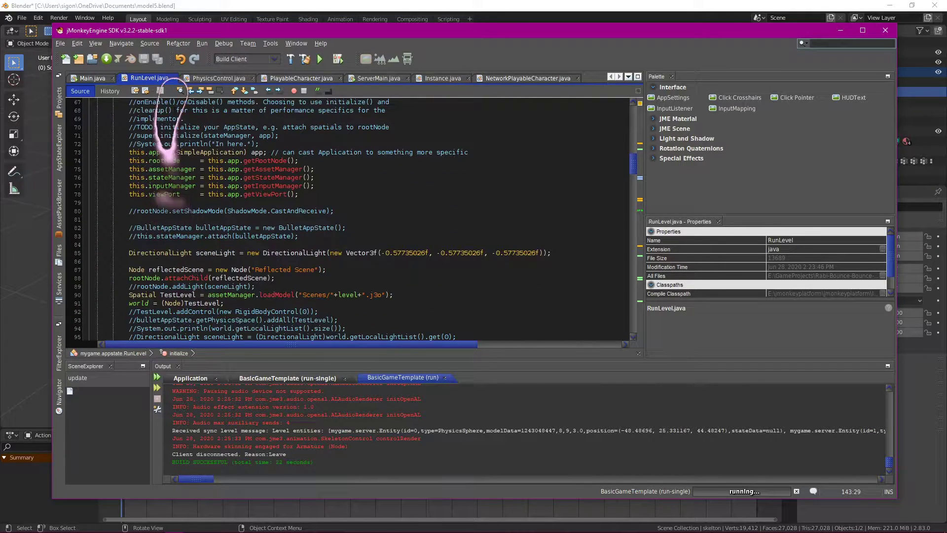
Step: Uncomment the animation control block in PlayableCharacter.java's setSpatial method, set the channel's animation to "Stand", and save the file
left_click(286, 79)
scroll(212, 222, "down", 1)
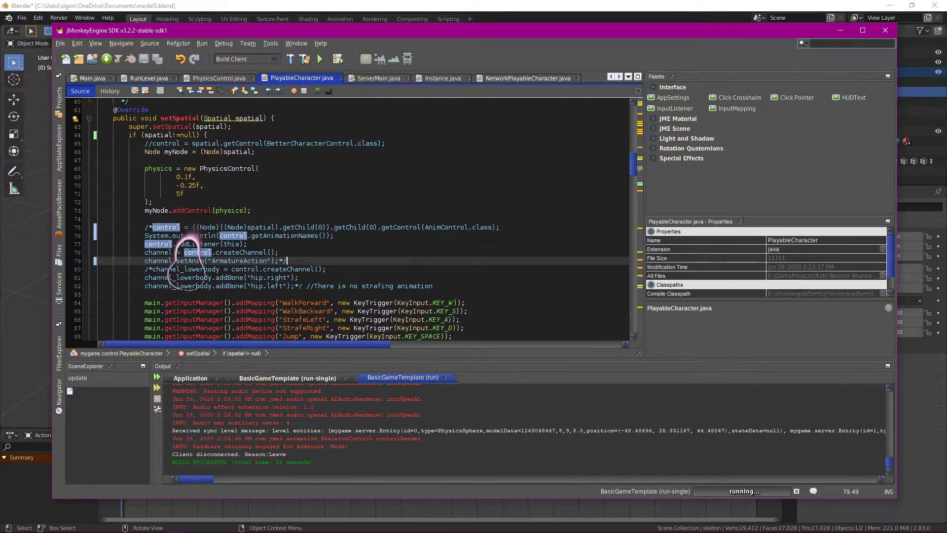
left_click(153, 227)
key("BackSpace")
key("BackSpace")
left_click_drag(252, 270, 212, 259)
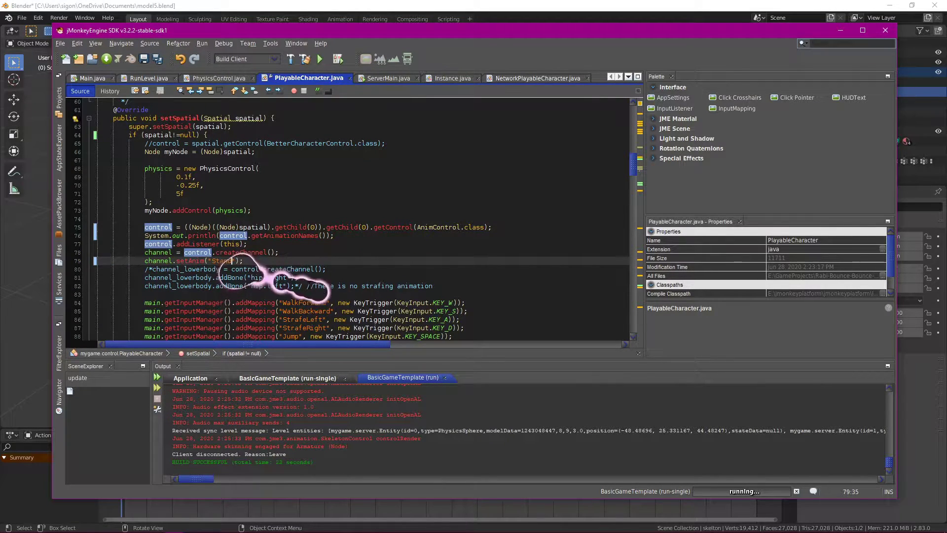
key("ctrl+s")
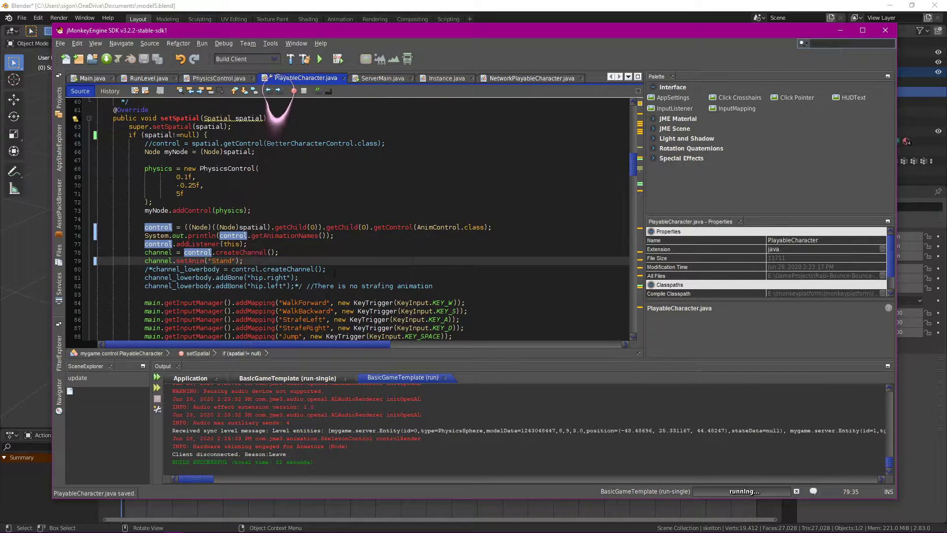
left_click(450, 275)
left_click(296, 269)
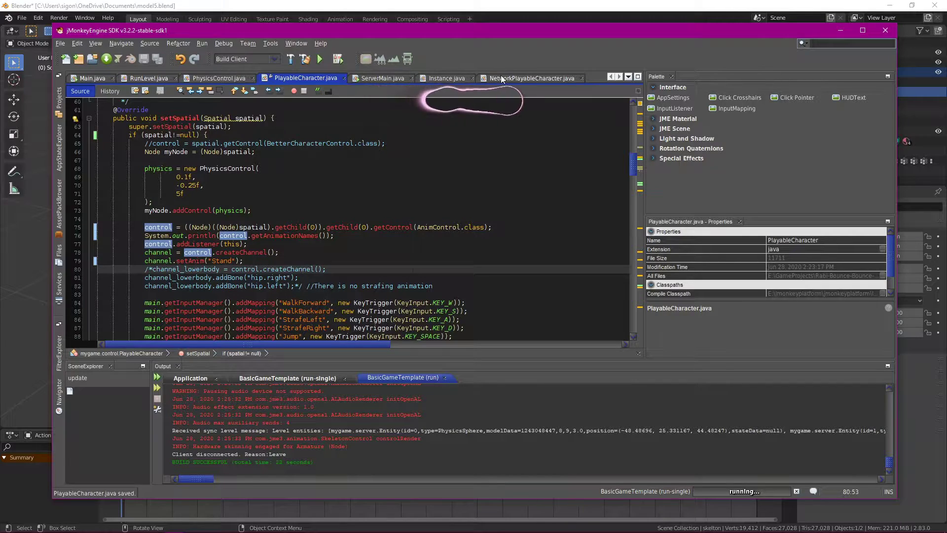
Step: Change the player's model path in RunLevel.java to "Models/model5/model5.j3o"
left_click(148, 78)
scroll(296, 222, "down", 3)
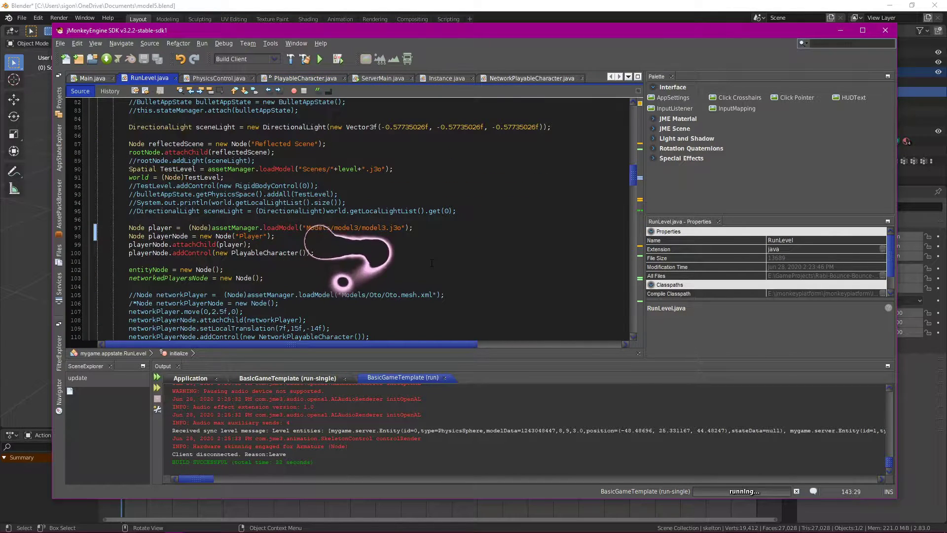
left_click(386, 227)
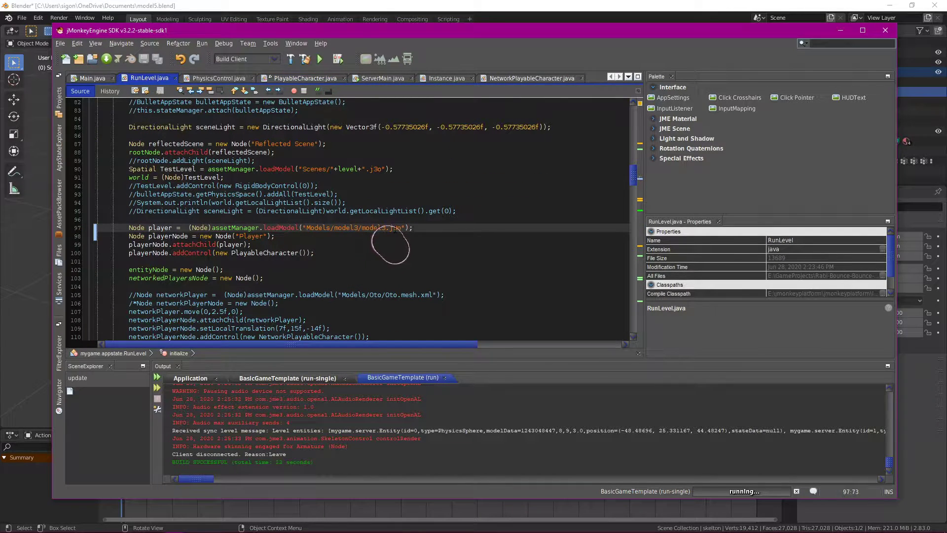
type("5")
Step: Run the project with the existing display settings to test the new player model, and dismiss the application error
key("F6")
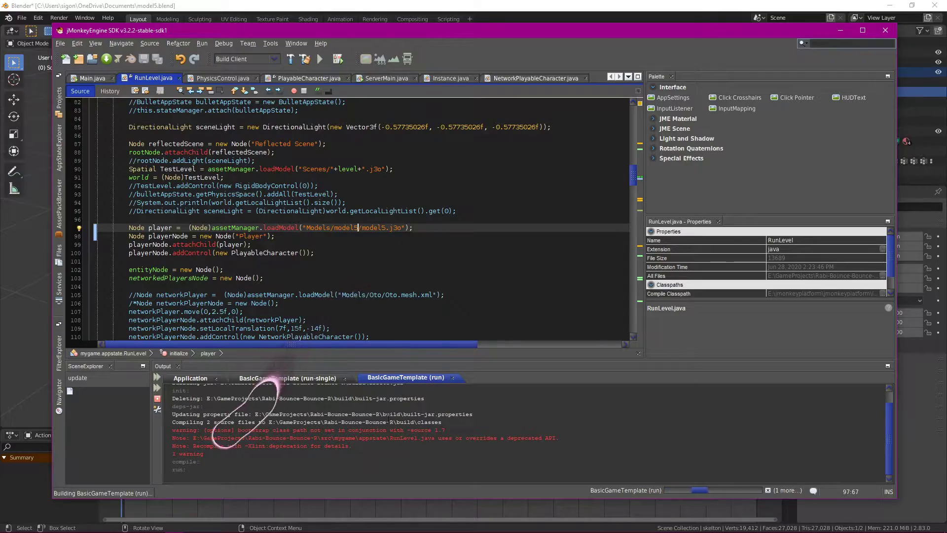
left_click(434, 413)
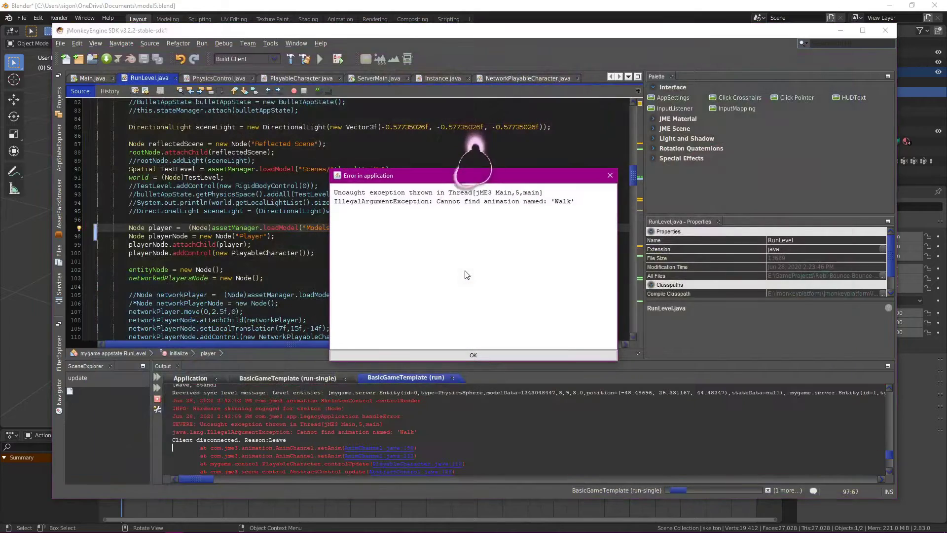
left_click(463, 354)
left_click(343, 245)
left_click(253, 246)
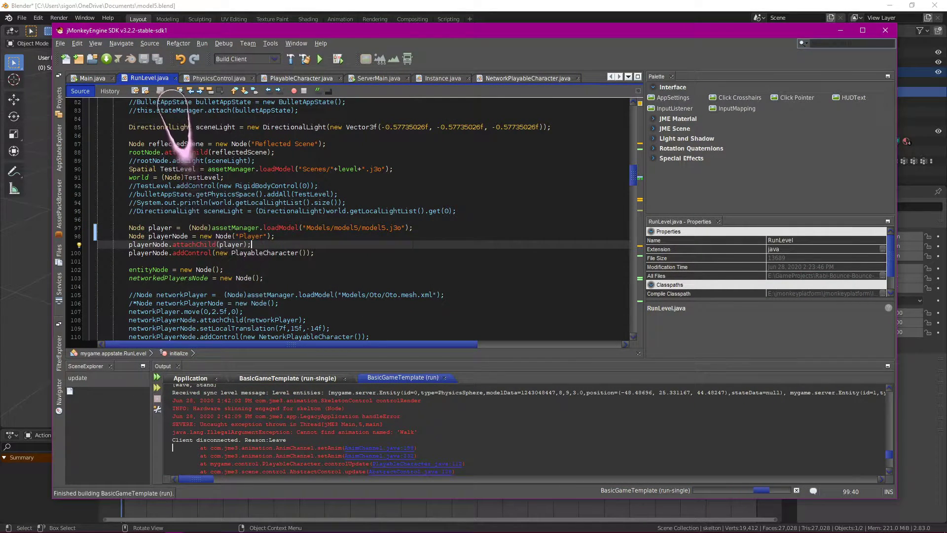
Step: Change the channel's animation in PlayableCharacter.java's setSpatial method to "Wave"
left_click(218, 78)
left_click(283, 78)
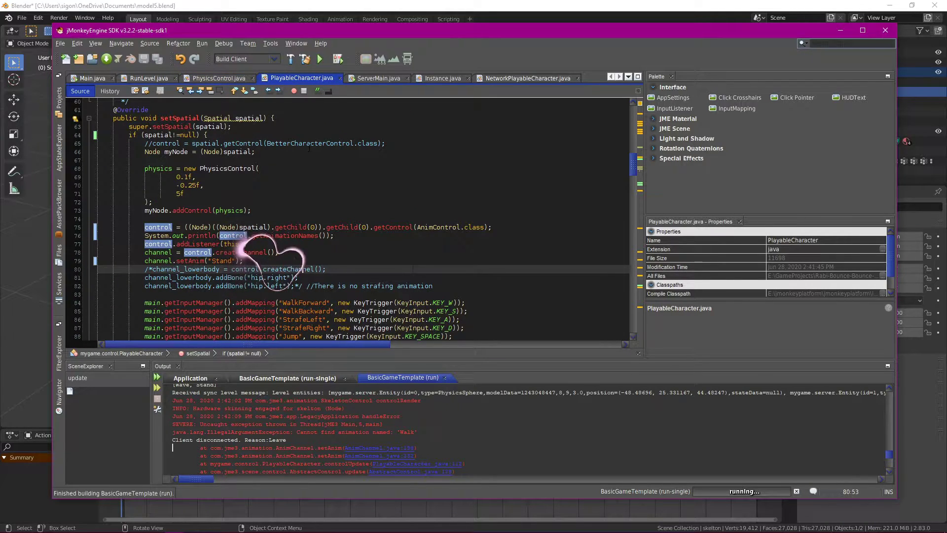
left_click(371, 78)
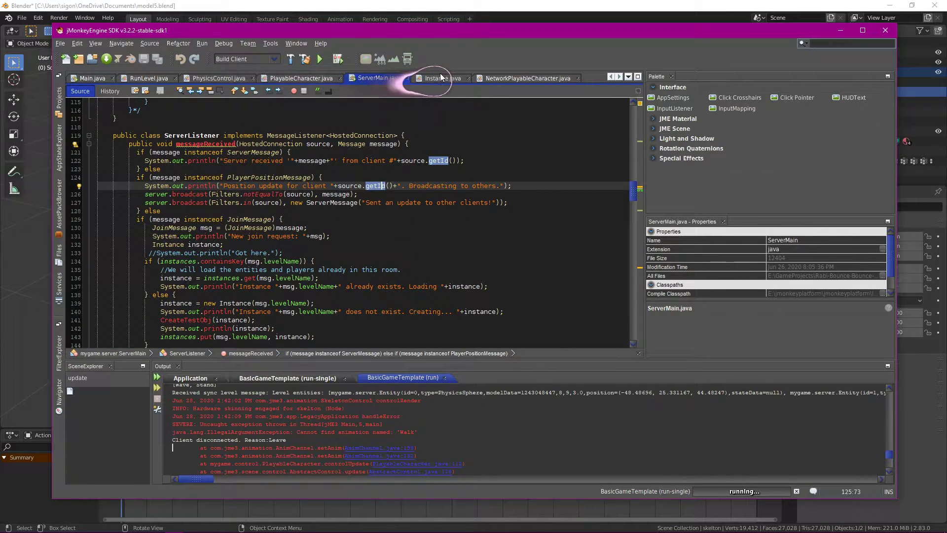
left_click(219, 78)
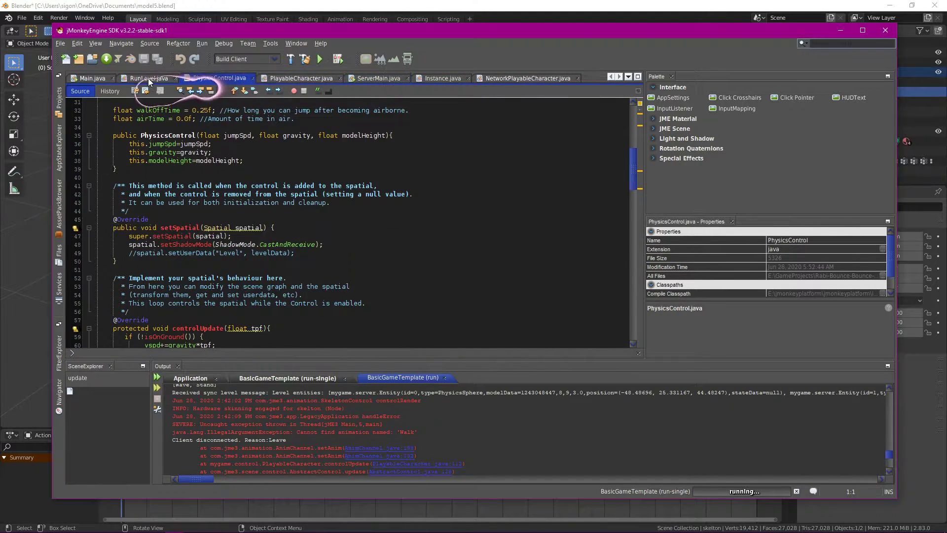
left_click(284, 78)
left_click(215, 261)
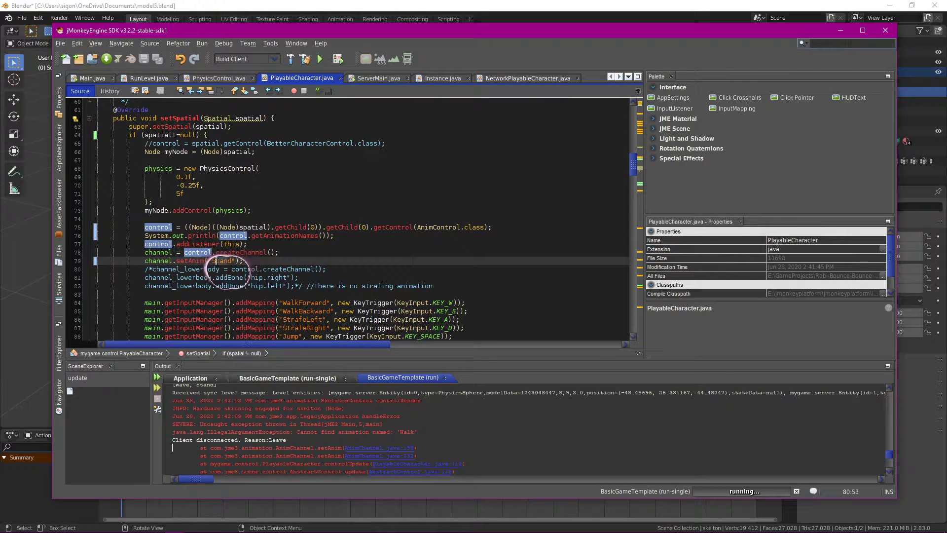
Step: Run the project with the existing display settings, check the character's Wave animation in the game, and quit it
key("F6")
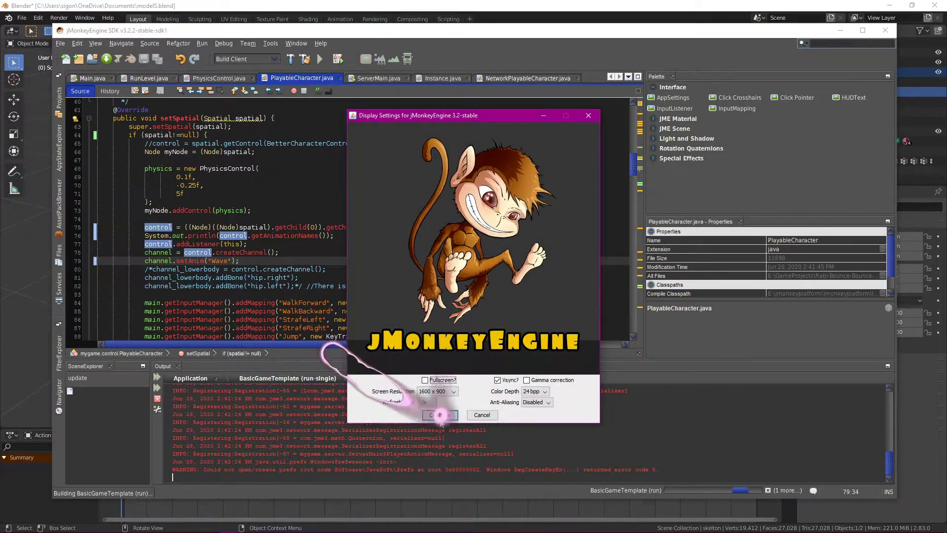
left_click(444, 414)
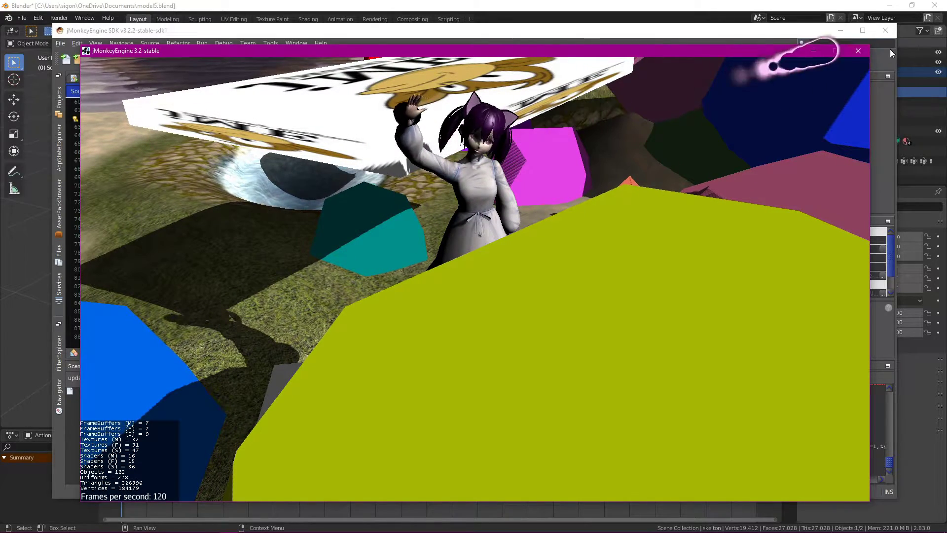
key("Escape")
Step: Add the line channel.setLoopMode(LoopMode.Cycle); below the Wave setAnim call in PlayableCharacter.java
key("Return")
type("channel.setA")
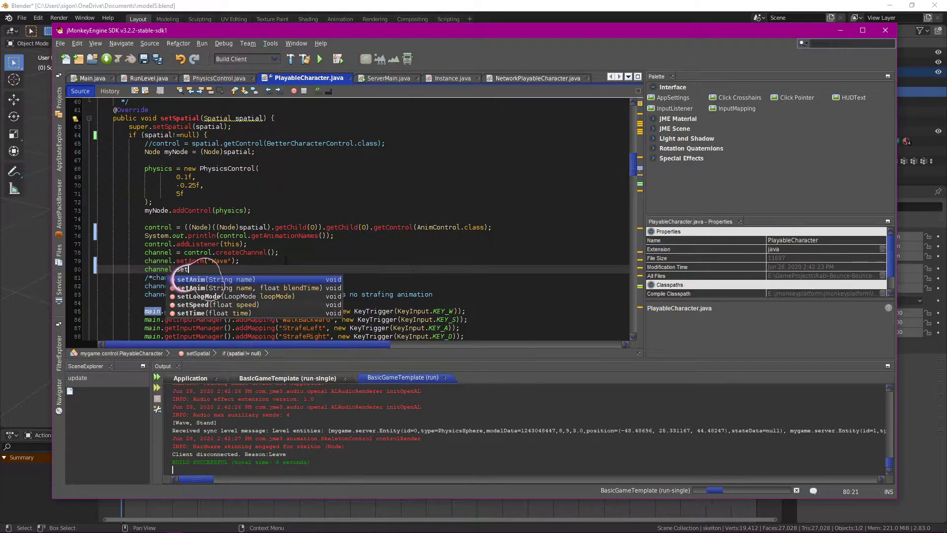
key("BackSpace")
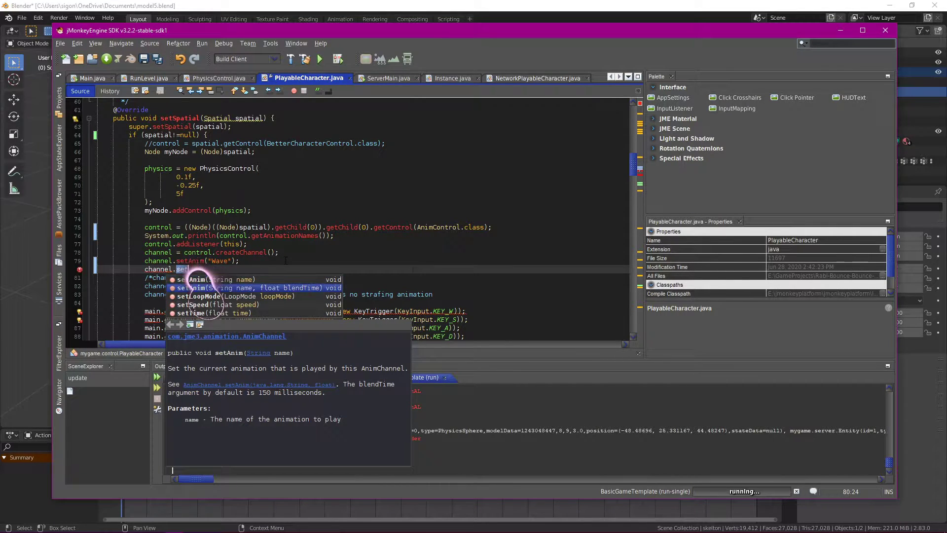
left_click(225, 304)
double_click(224, 296)
type("Lo")
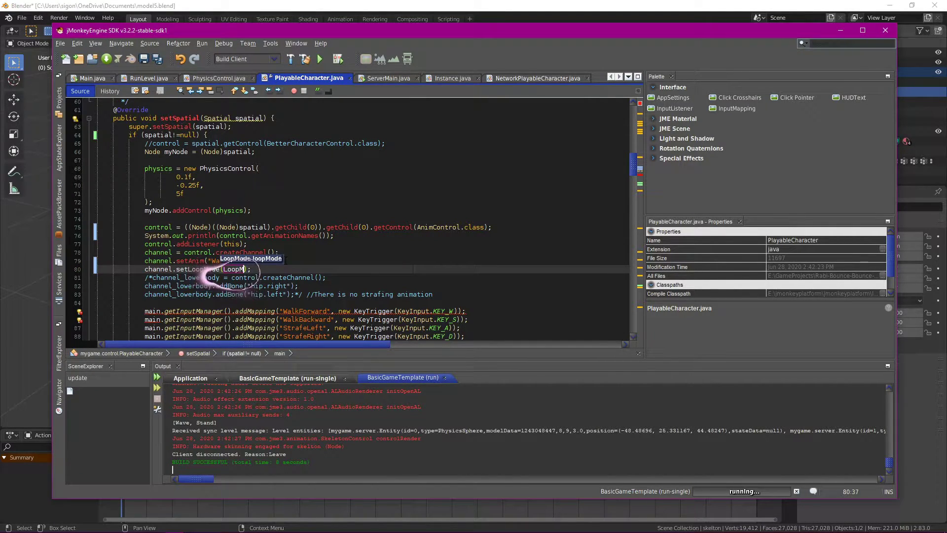
type("opMode.")
key("Down")
key("Up")
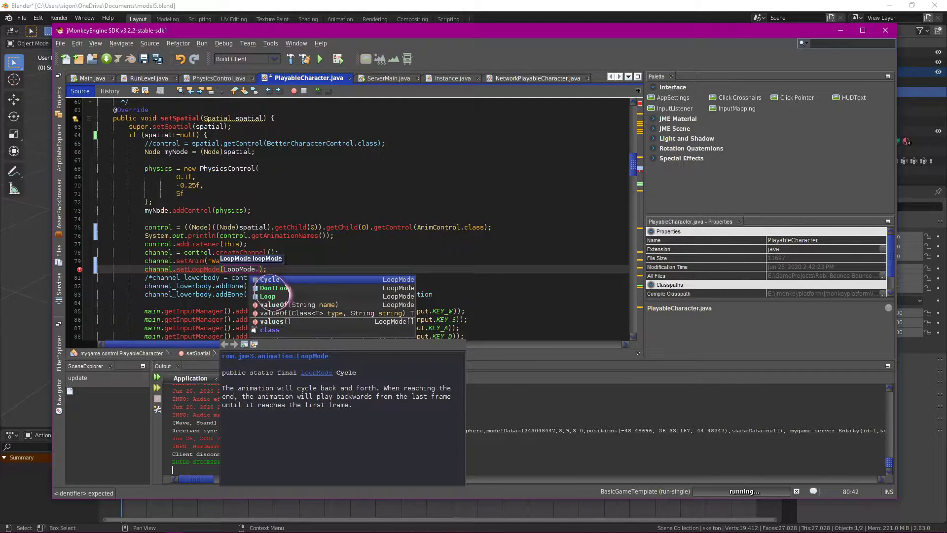
key("Return")
Step: Run the project again, view the cycling Wave animation from several sides of the character, and close the game
key("F6")
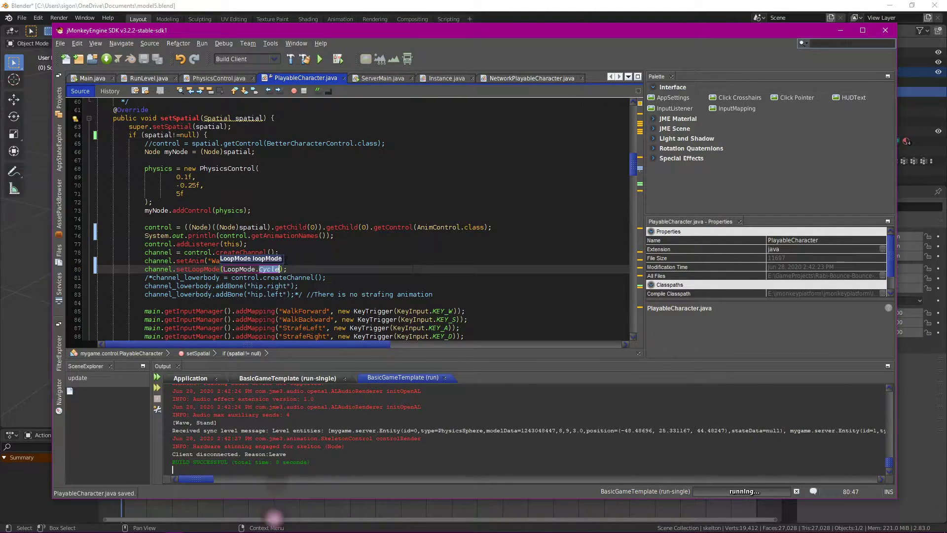
left_click(454, 415)
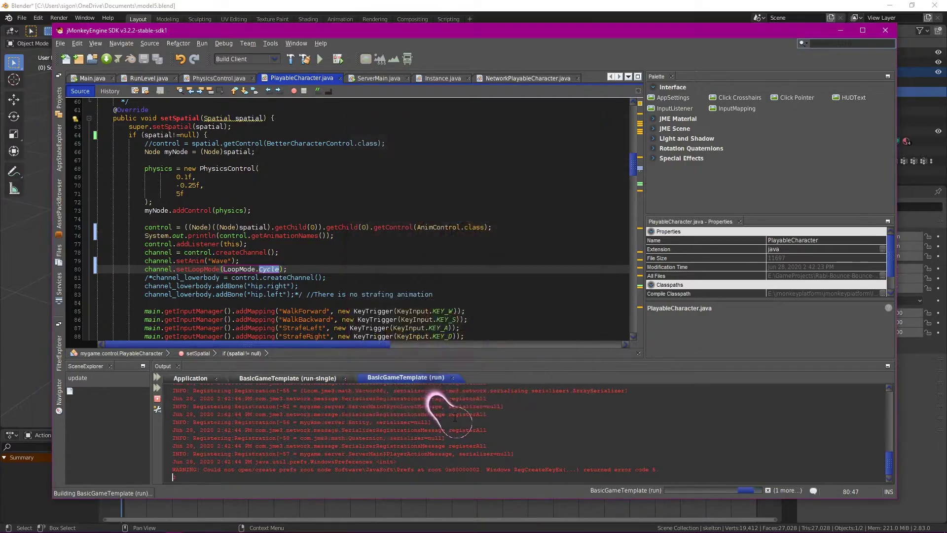
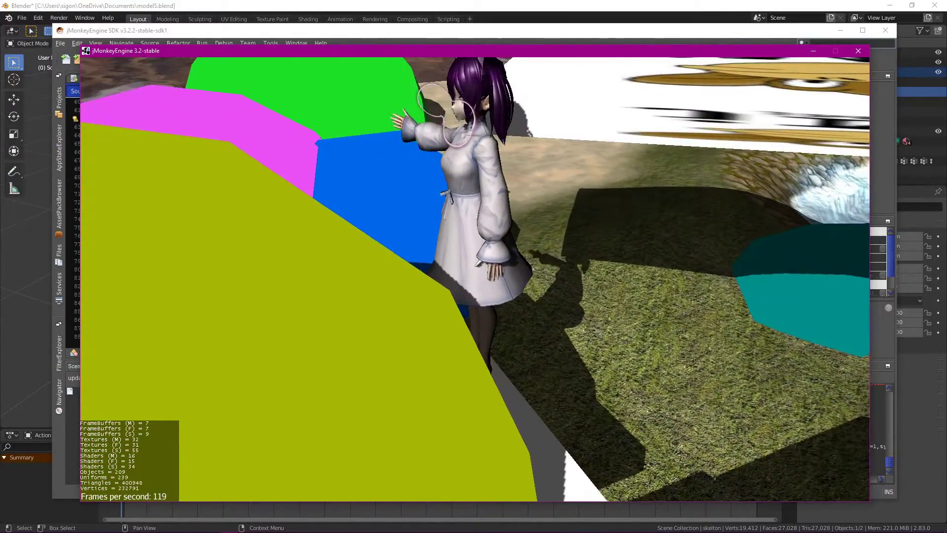
left_click_drag(690, 148, 766, 81)
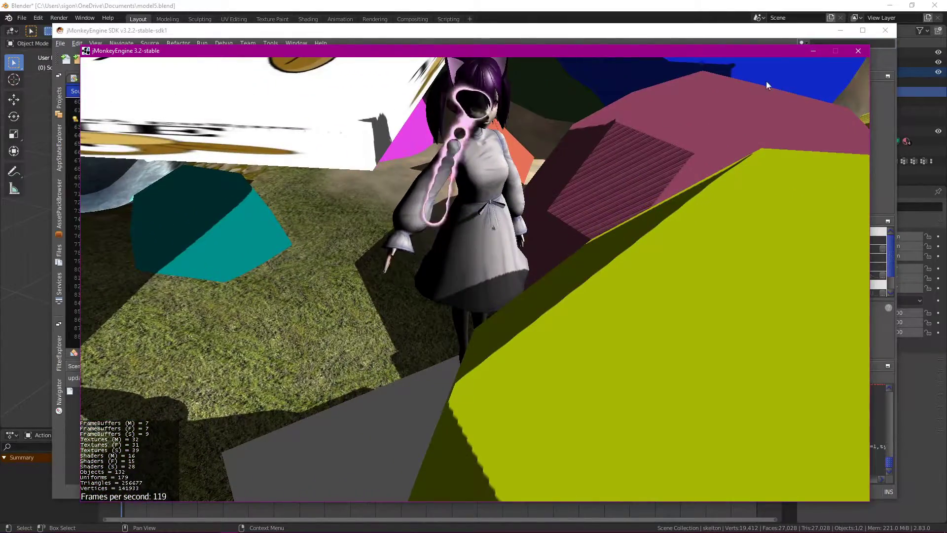
left_click(858, 51)
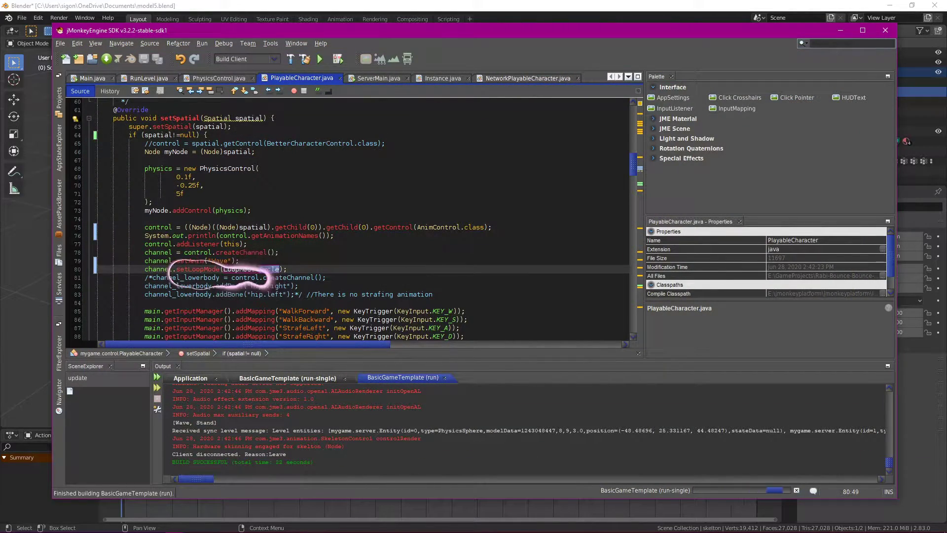
Step: Reopen model5.j3o in the SceneComposer, turn on the scene light, and expand the skelton node
left_click(59, 101)
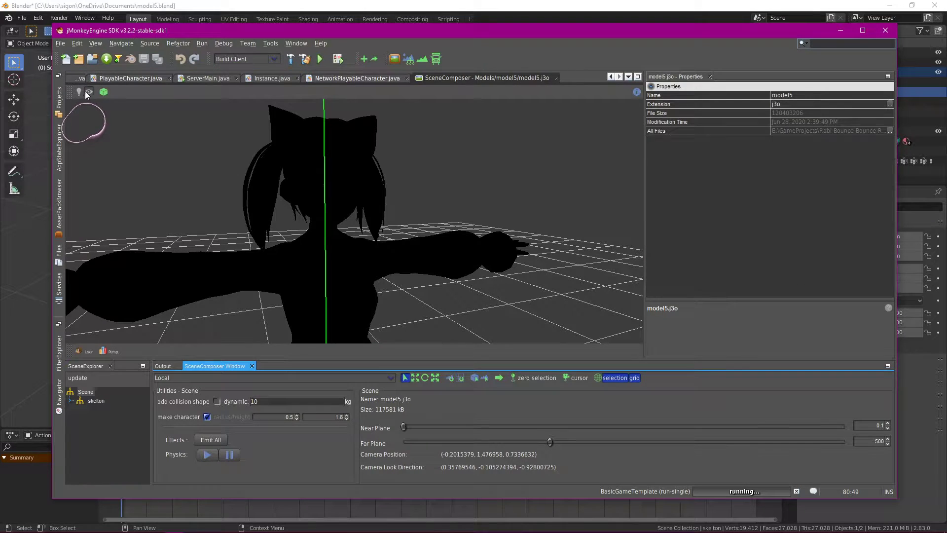
left_click(79, 92)
left_click(70, 400)
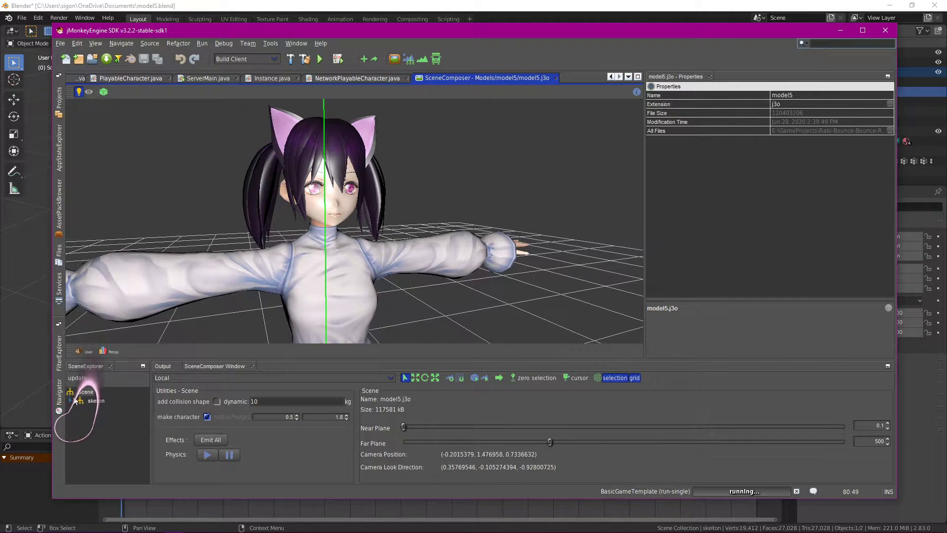
Step: Assign the Materials/PinkHair.j3m material to the Hair001.baked_3 geometry of model5.j3o
left_click(110, 446)
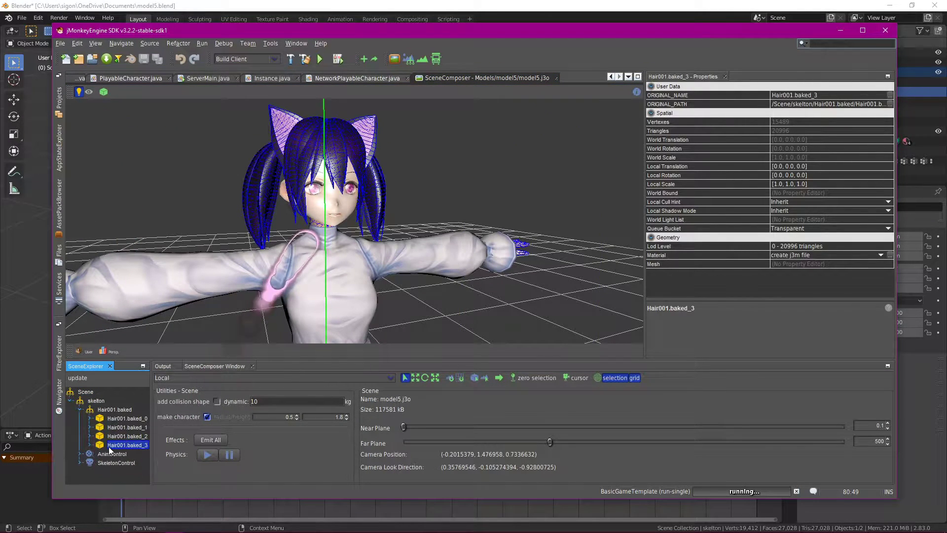
left_click(890, 256)
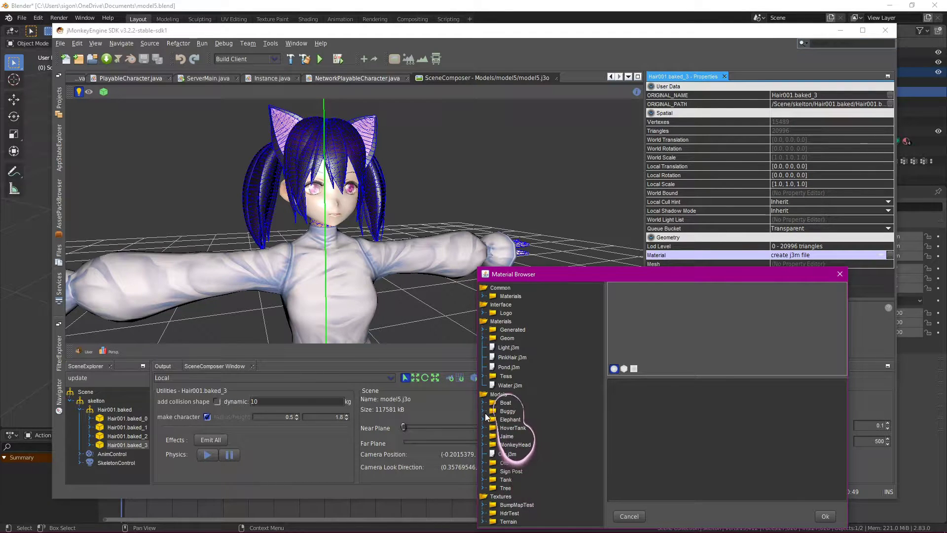
left_click(844, 275)
left_click(881, 256)
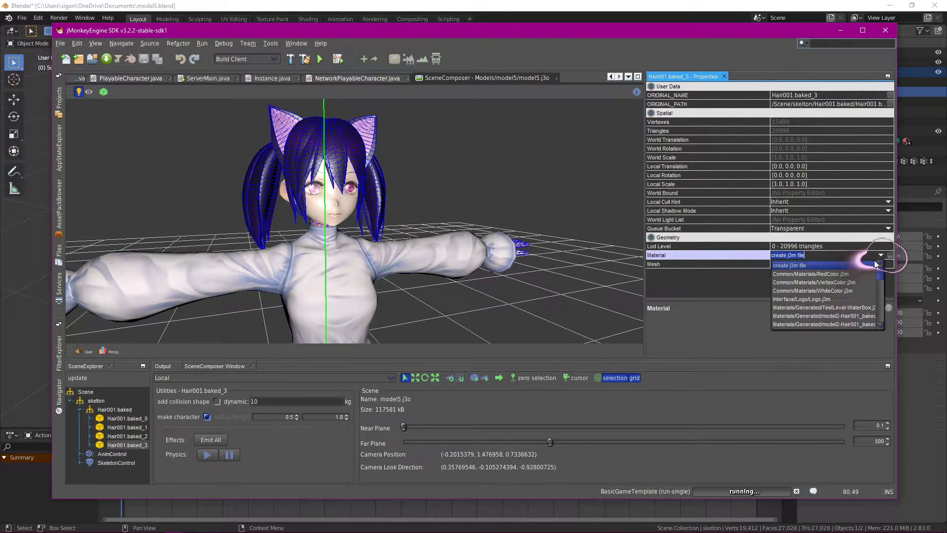
scroll(833, 304, "down", 2)
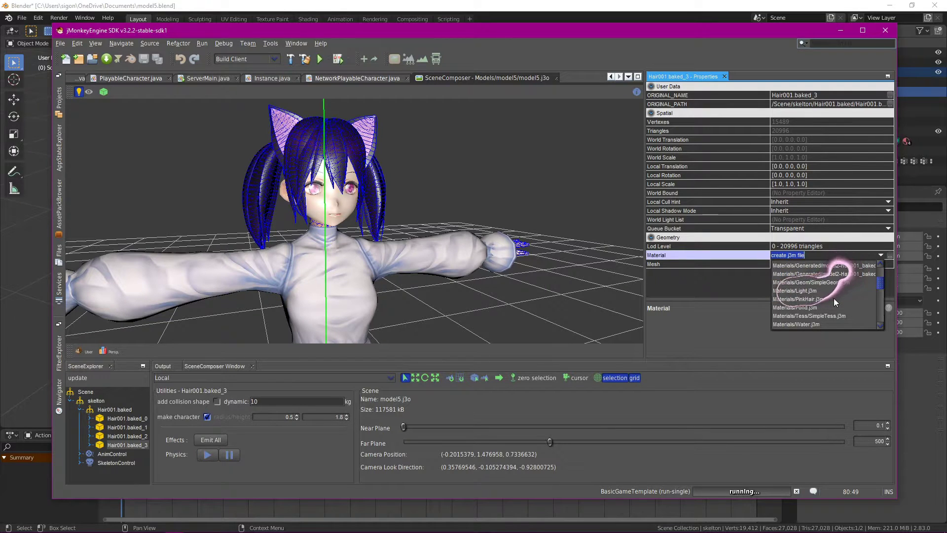
left_click(833, 299)
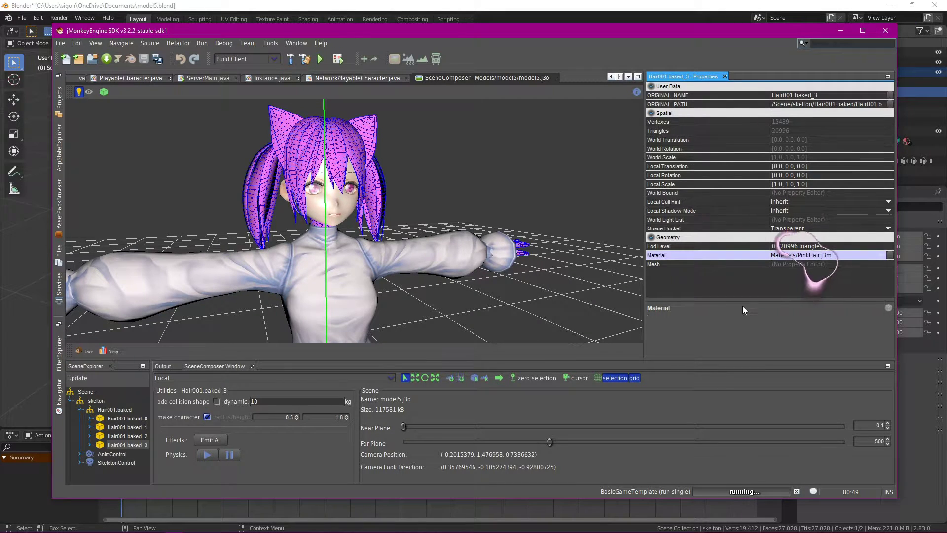
Step: View the whole recoloured character, close the model5.j3o scene, and save its changes
left_click_drag(510, 200, 519, 130)
scroll(519, 129, "down", 5)
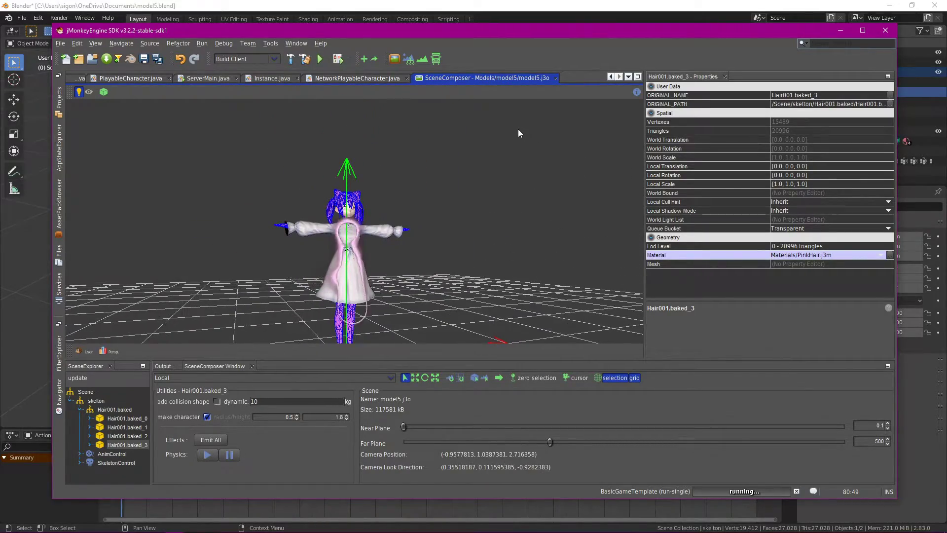
left_click(556, 78)
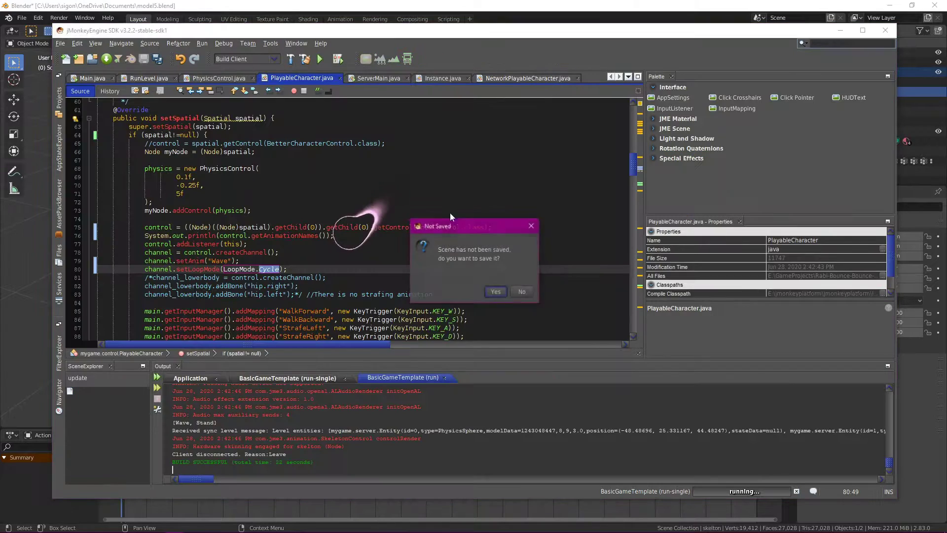
left_click(499, 294)
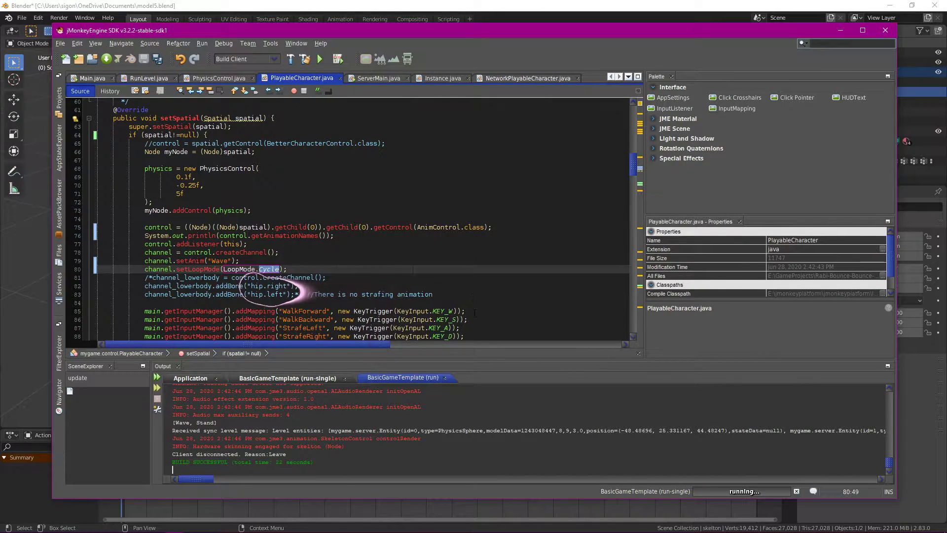
Step: Run the project, check the character's pink hair material in the game, and quit it
key("Up")
key("F6")
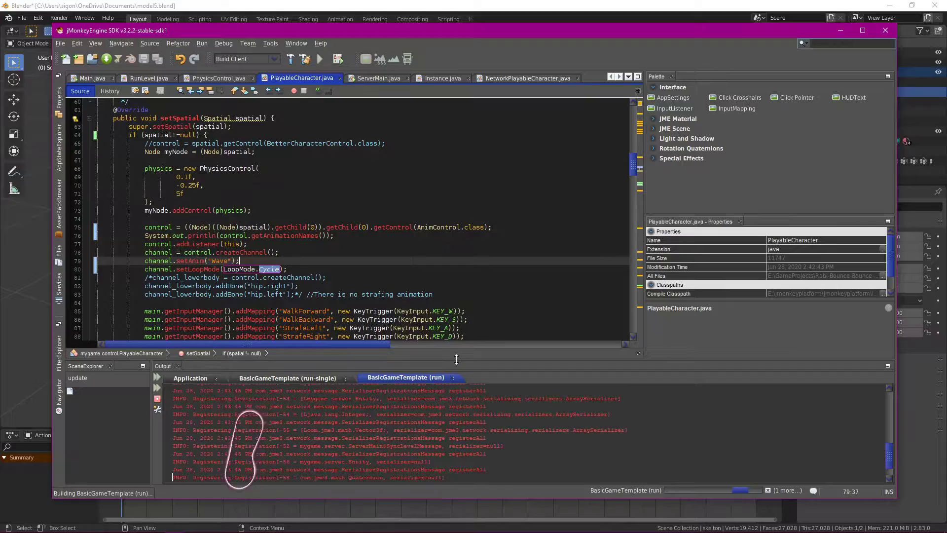
left_click(447, 415)
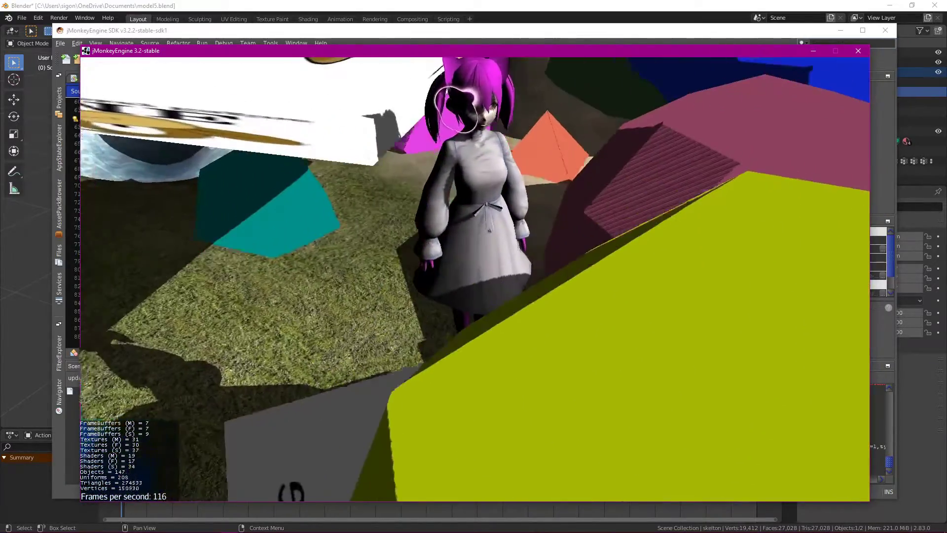
key("Escape")
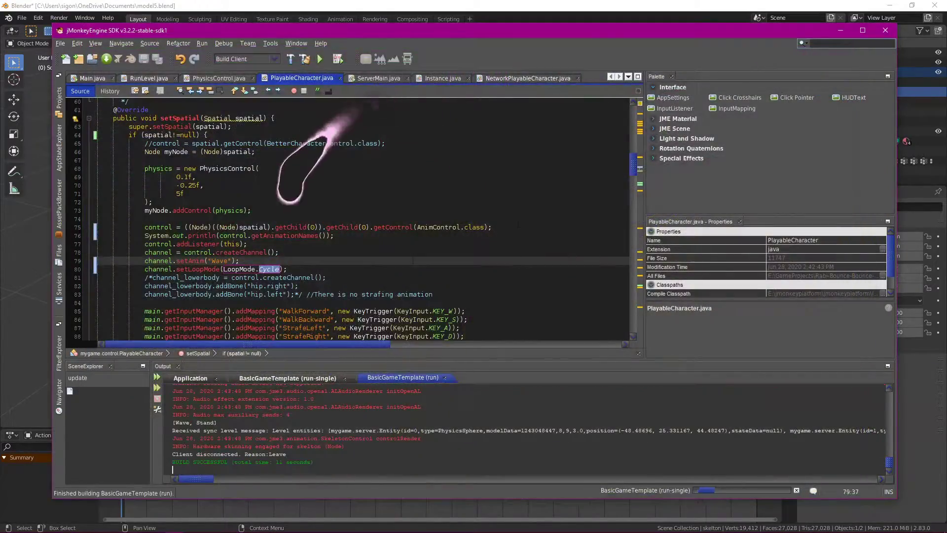
left_click(405, 253)
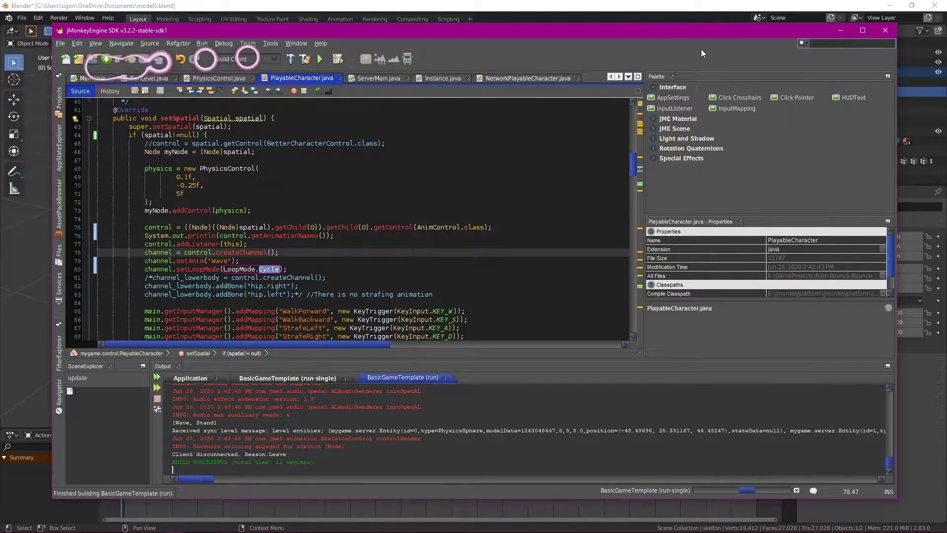
Step: Switch to Blender, view the character from the front, and select its Body mesh
left_click(840, 30)
middle_click_drag(398, 295, 446, 259)
scroll(446, 259, "down", 4)
middle_click_drag(485, 335, 472, 321, "shift")
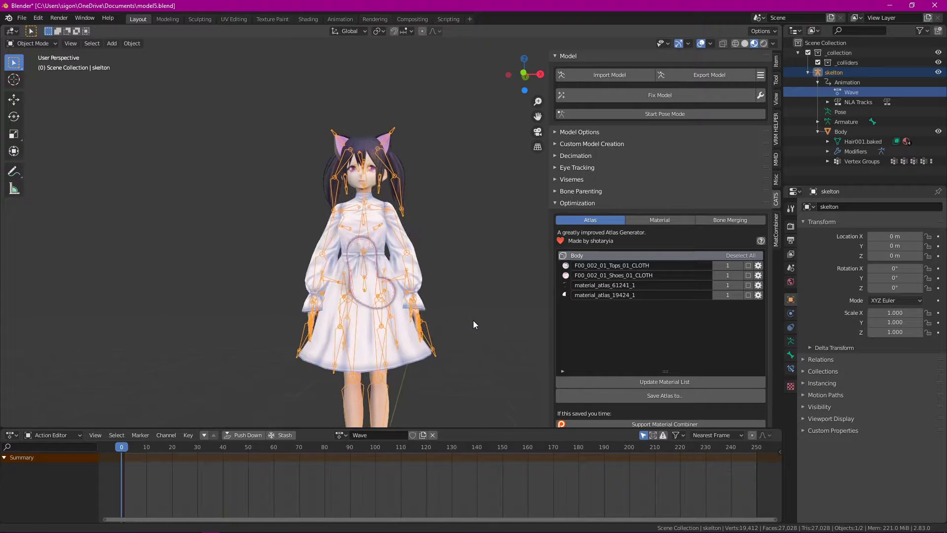
left_click(477, 283)
middle_click_drag(465, 183, 498, 237)
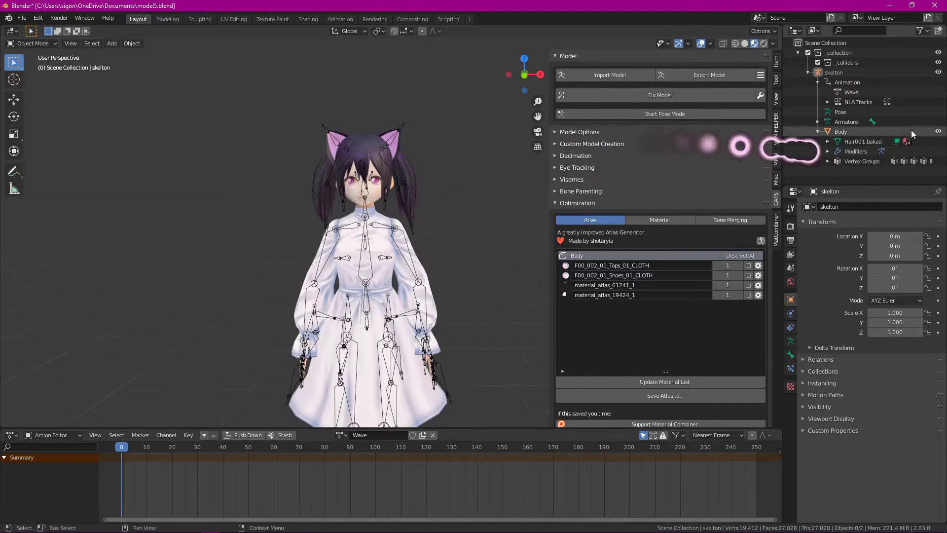
left_click(854, 131)
middle_click_drag(484, 188, 472, 254)
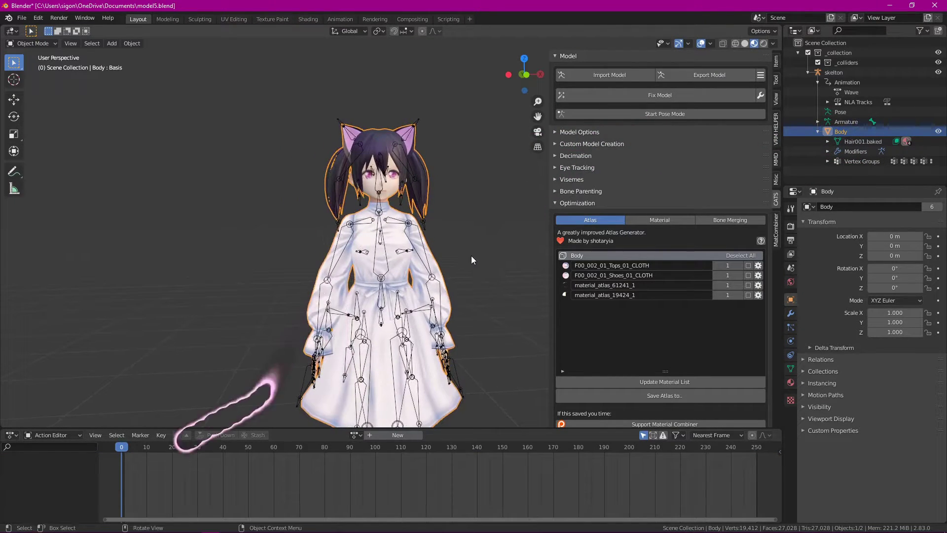
Step: Collapse the skelton's Animation entry and put the skelton armature into Edit Mode
left_click(818, 82)
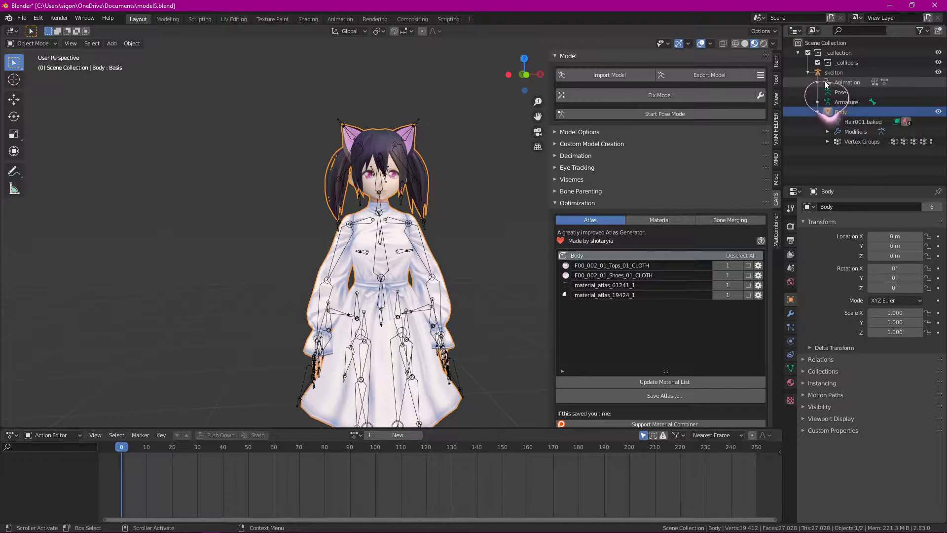
left_click(833, 73)
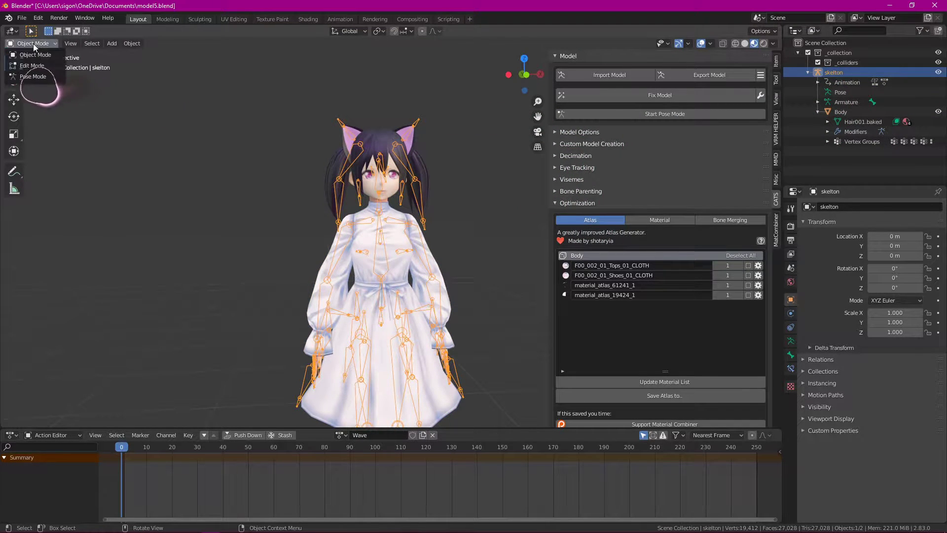
key("Tab")
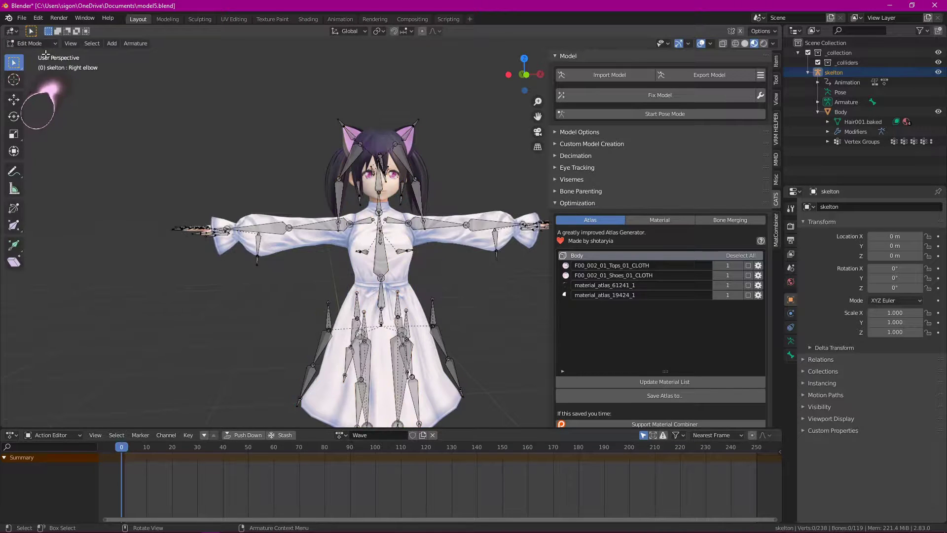
left_click(39, 52)
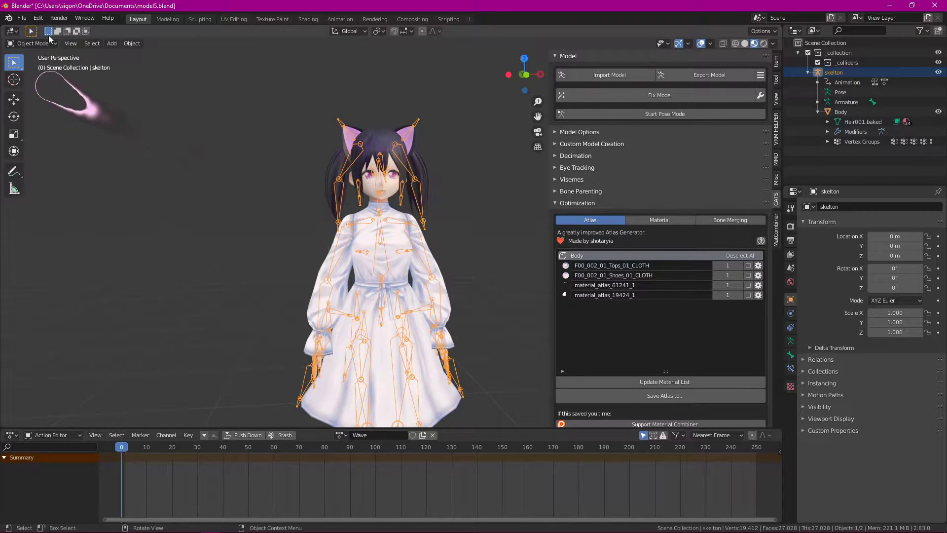
left_click(33, 66)
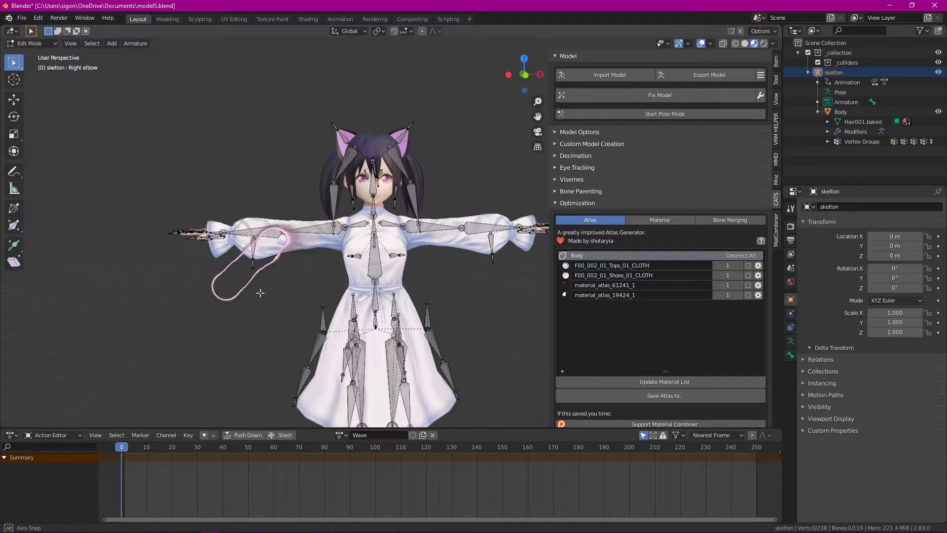
scroll(325, 301, "down", 4)
scroll(336, 300, "up", 5)
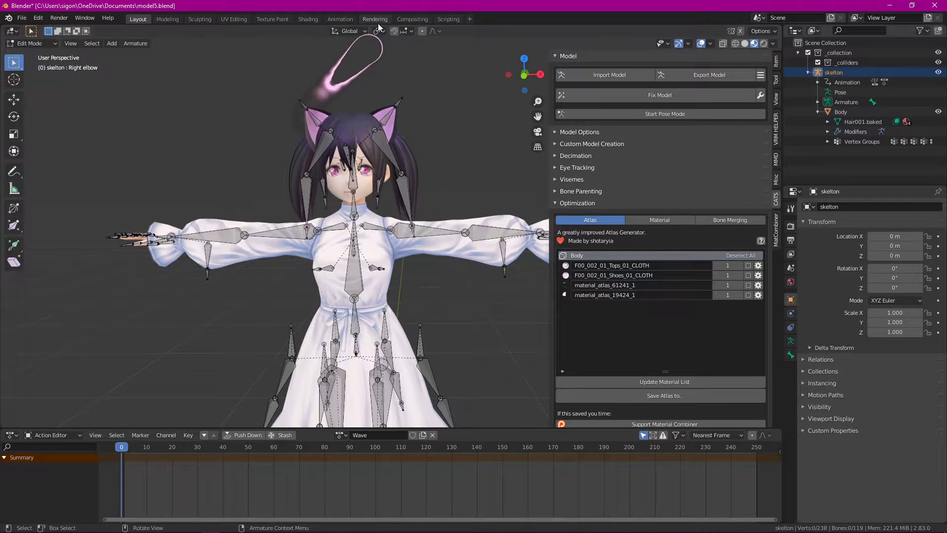
Step: Switch to the Modeling workspace and view the character and its bones up close
left_click(176, 21)
scroll(378, 242, "up", 5)
middle_click_drag(380, 247, 535, 197)
scroll(534, 197, "up", 4)
middle_click_drag(561, 237, 586, 218)
scroll(591, 250, "up", 2)
scroll(598, 253, "up", 2)
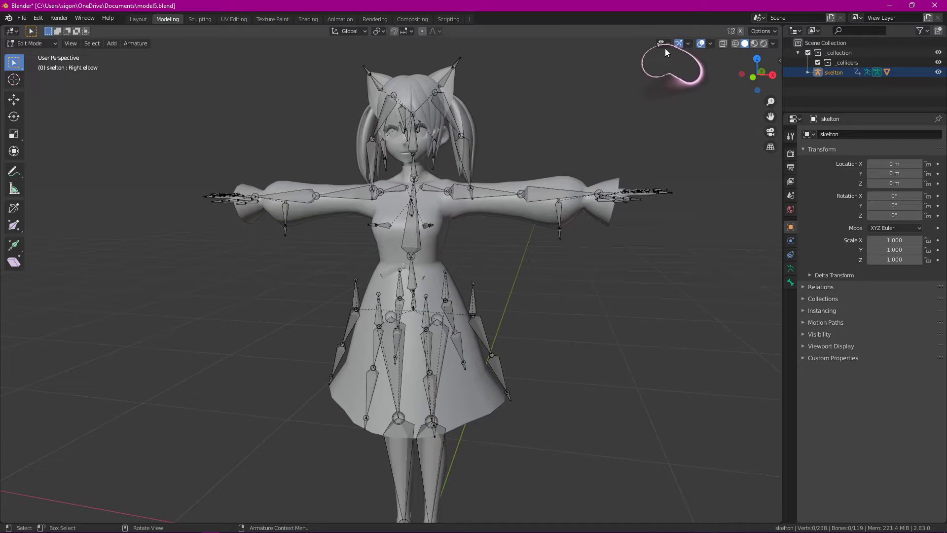
Step: Hide all armatures in the viewport and display the character with Material Preview shading
left_click(666, 43)
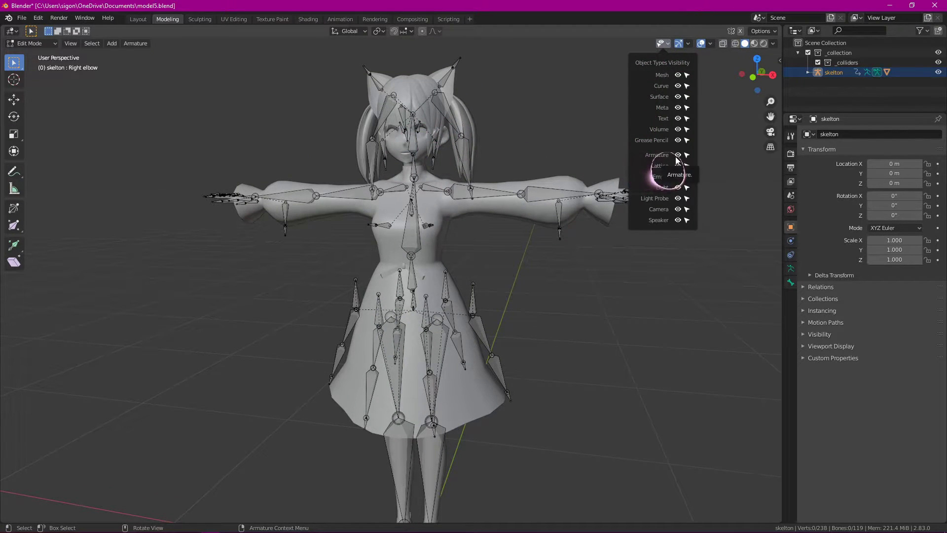
left_click(678, 155)
middle_click_drag(609, 324, 627, 269)
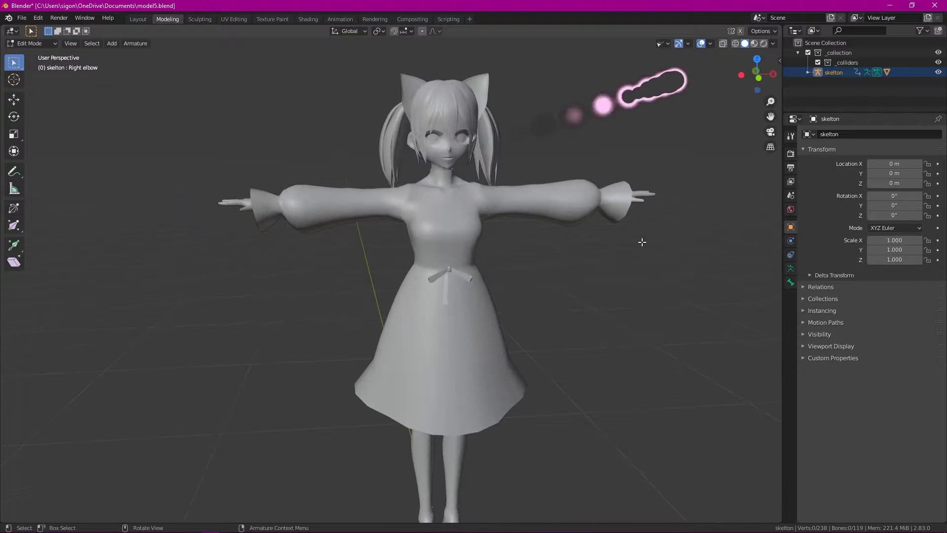
left_click(755, 46)
middle_click_drag(677, 183, 649, 180)
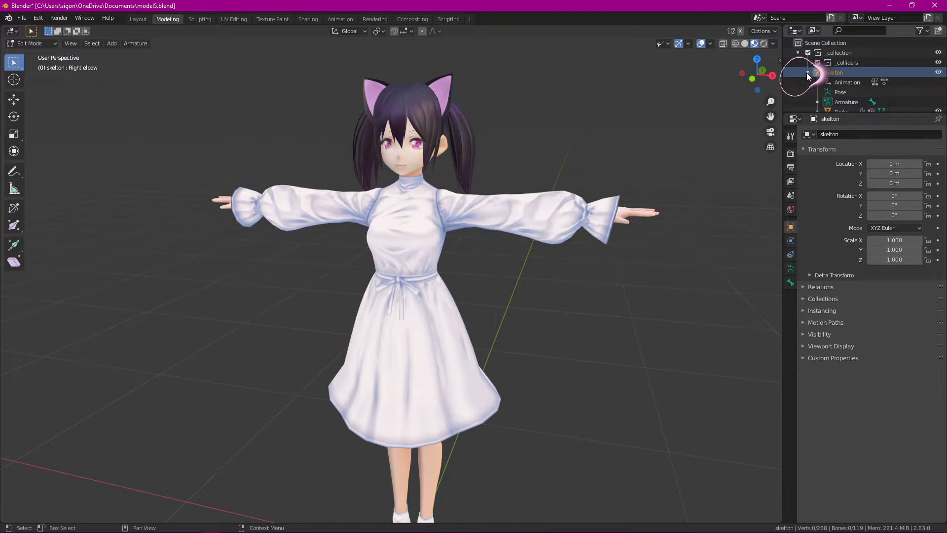
middle_click_drag(355, 180, 613, 281)
scroll(873, 81, "down", 1)
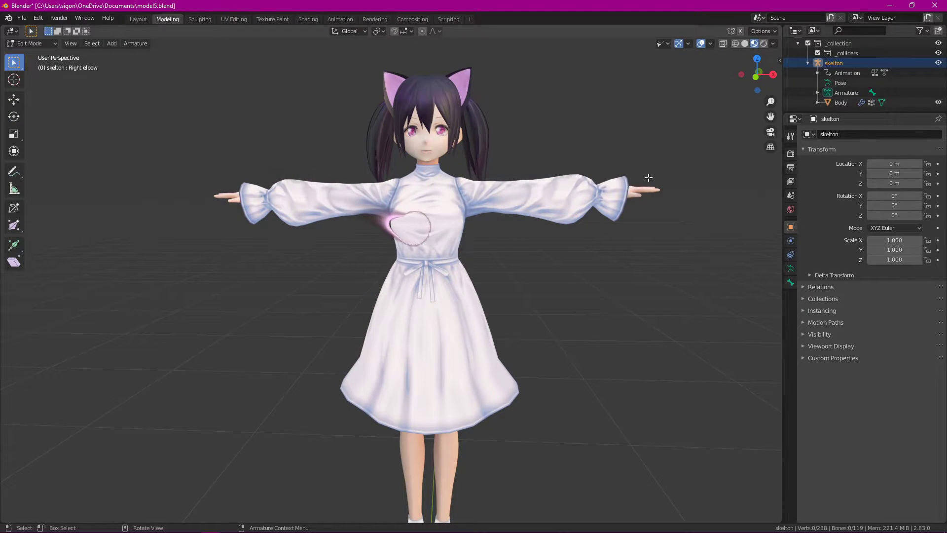
middle_click_drag(582, 286, 649, 176)
left_click_drag(649, 172, 345, 330)
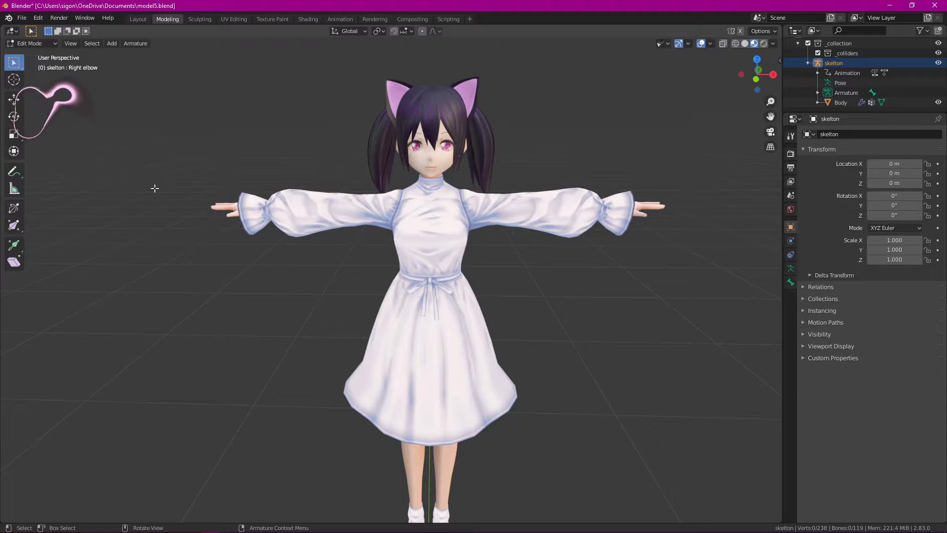
left_click(89, 43)
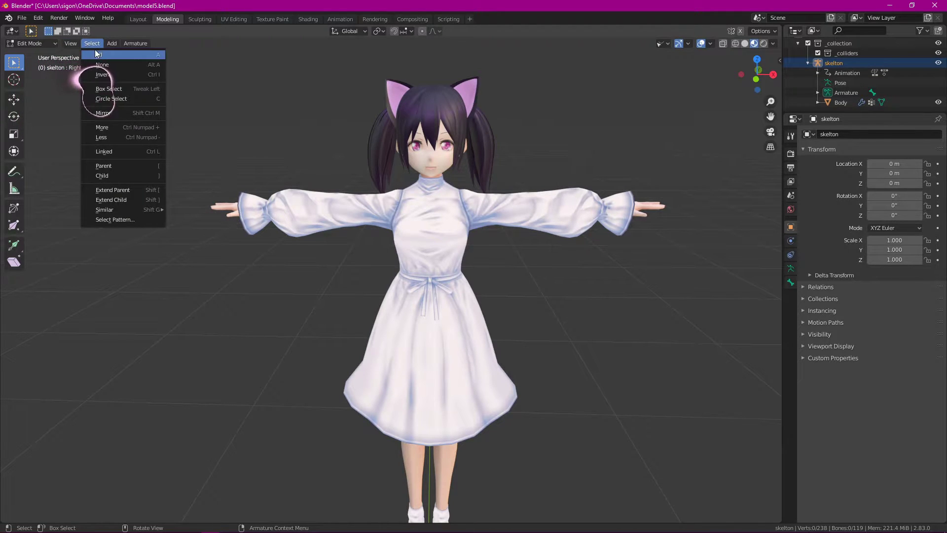
left_click(86, 46)
left_click(90, 43)
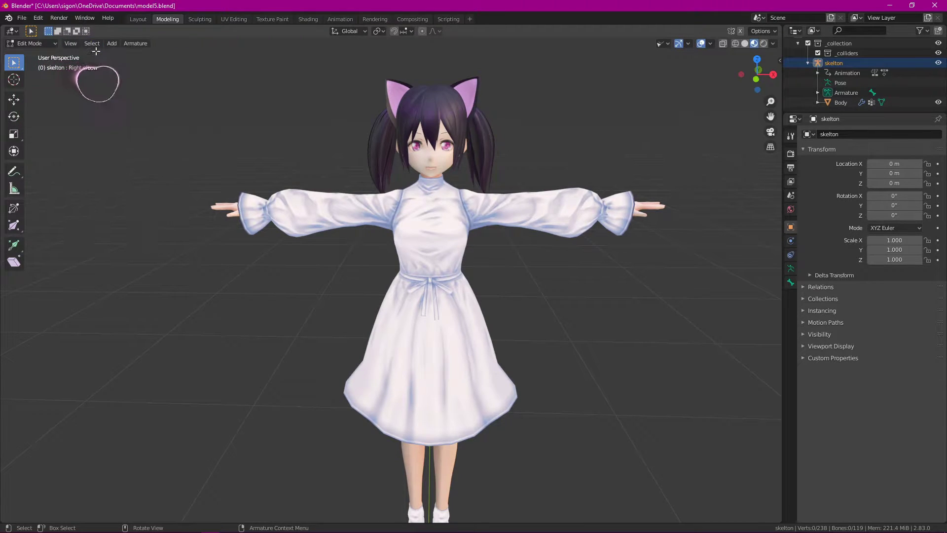
left_click(70, 43)
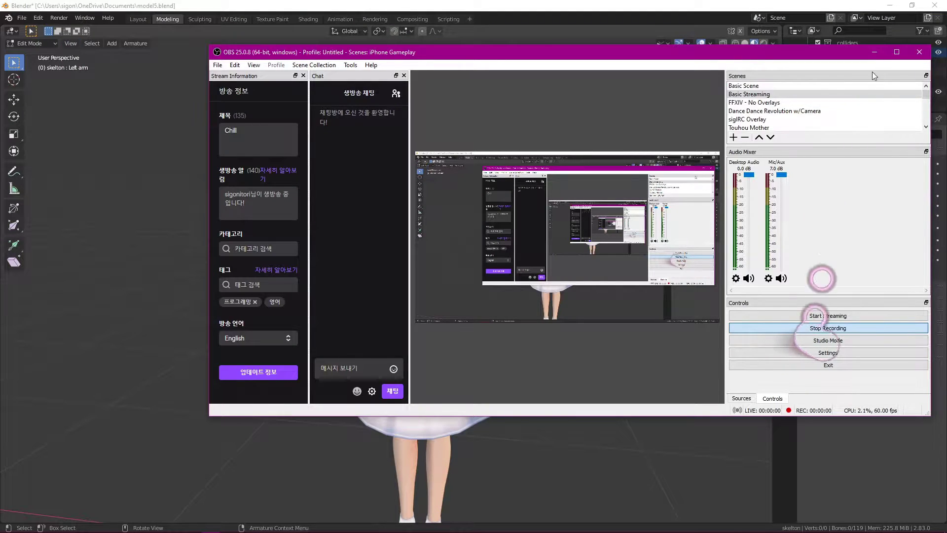
left_click(874, 52)
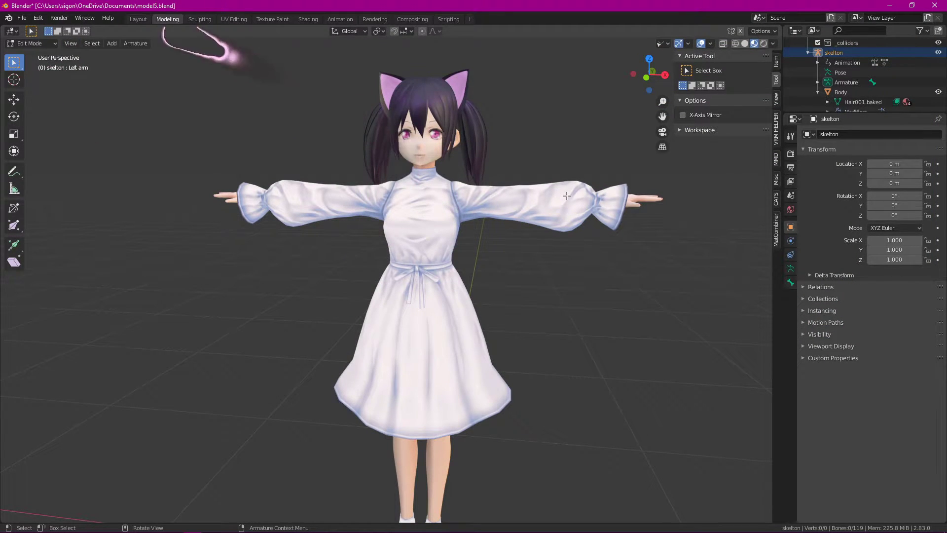
Step: Look at the Blender manual's mesh selection page in the browser, and return to the character in Blender
key("alt+Tab")
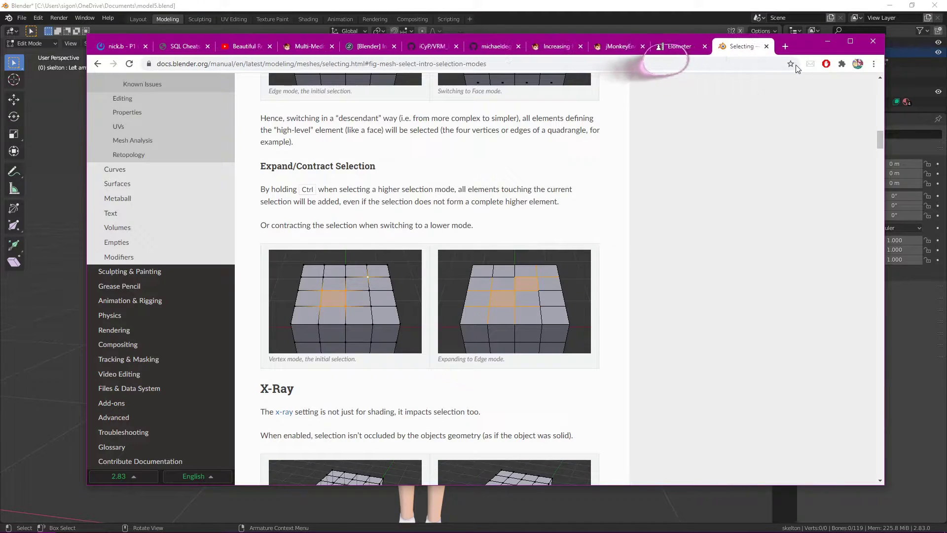
left_click(680, 46)
left_click(828, 41)
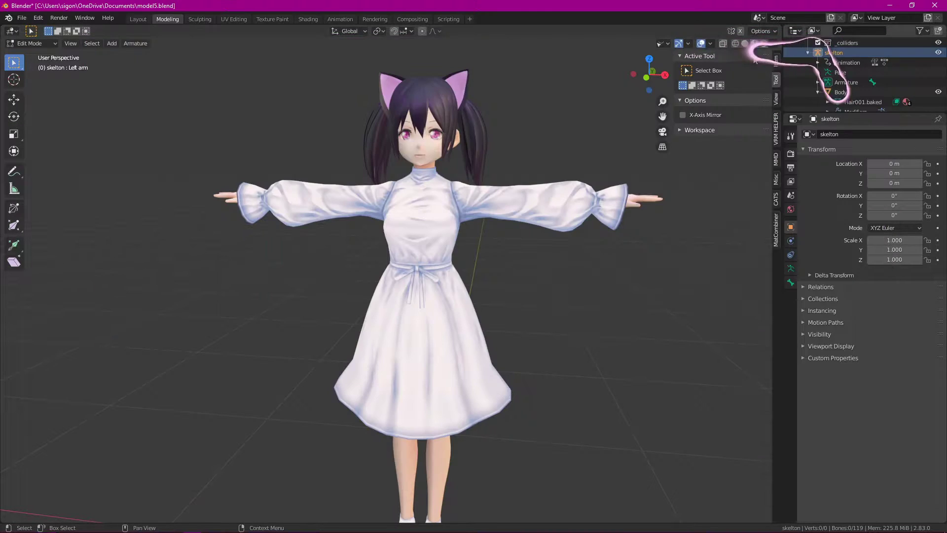
middle_click_drag(628, 237, 585, 243)
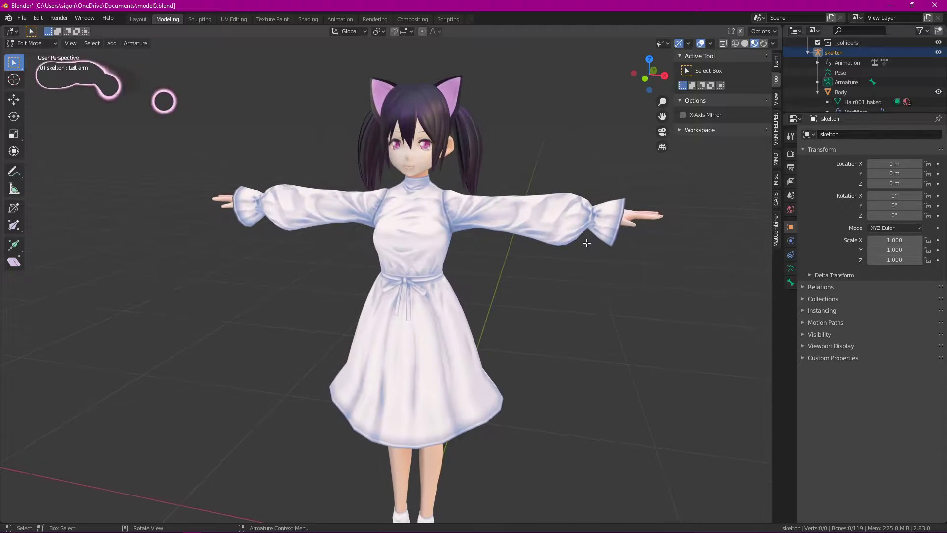
scroll(860, 78, "down", 2)
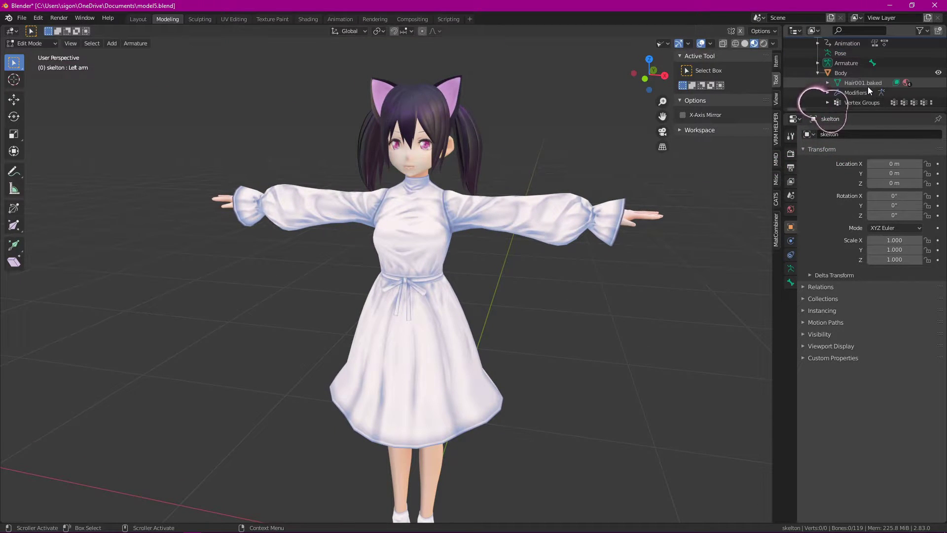
Step: Put the Body object's Hair001.baked mesh into Edit Mode and collapse its entry in the outliner
left_click(858, 84)
middle_click_drag(475, 116, 799, 116)
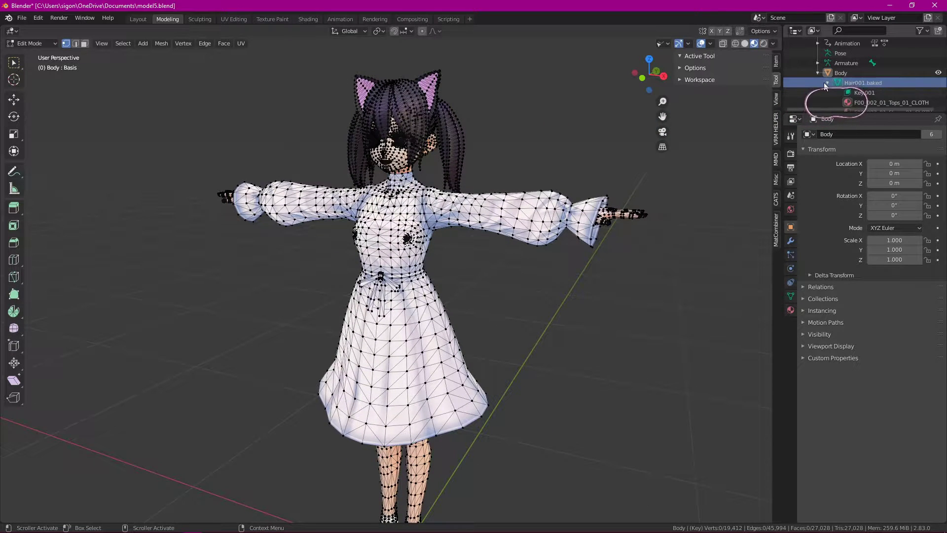
scroll(846, 99, "down", 2)
scroll(854, 96, "up", 3)
left_click(828, 92)
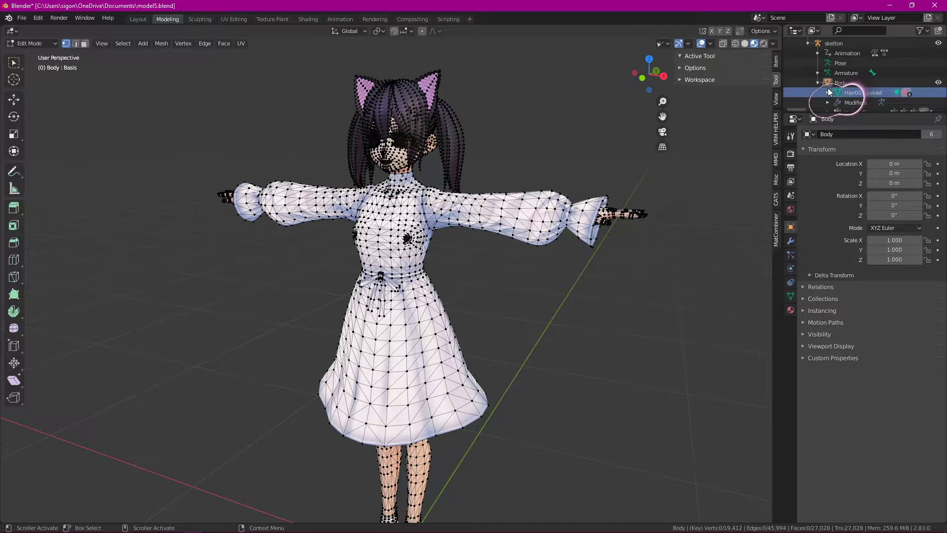
scroll(881, 90, "up", 3)
middle_click_drag(615, 321, 650, 307)
mouse_move(564, 301)
middle_mouse_down()
mouse_move(564, 313)
mouse_move(548, 298)
middle_mouse_up()
middle_click_drag(547, 333, 561, 341)
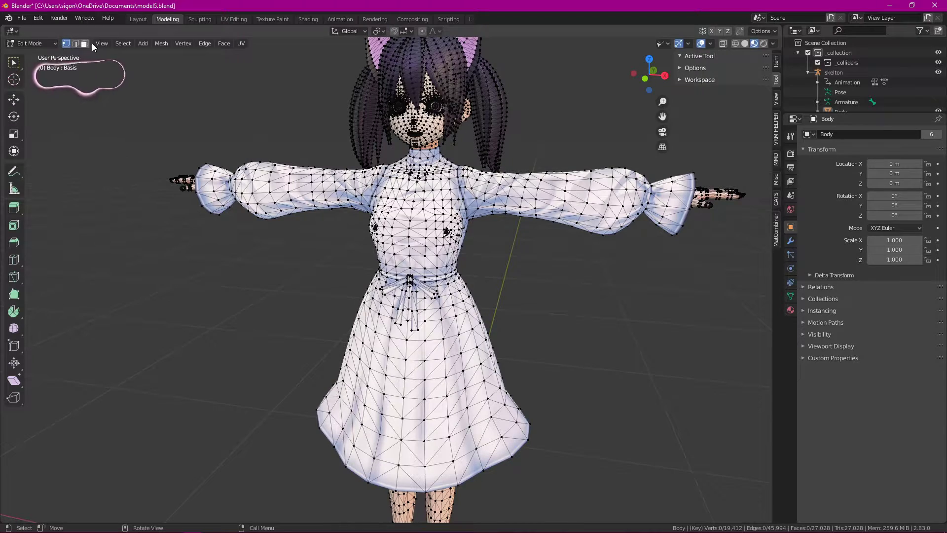
Step: Try box-selecting part of the character's mesh and moving it away, then undo the move and the selection
left_click(116, 43)
left_click(140, 88)
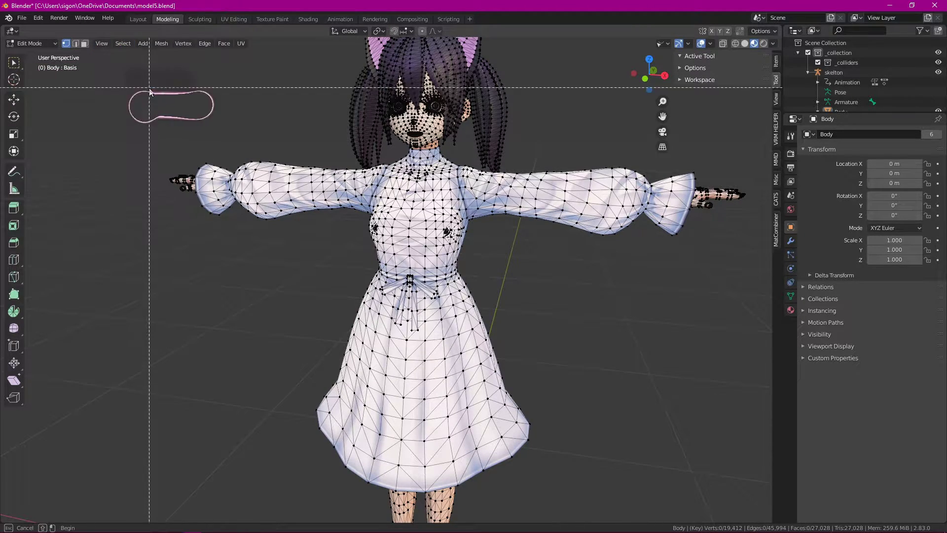
left_click_drag(568, 138, 248, 364)
middle_click_drag(566, 331, 577, 363)
key("g")
left_click(527, 360)
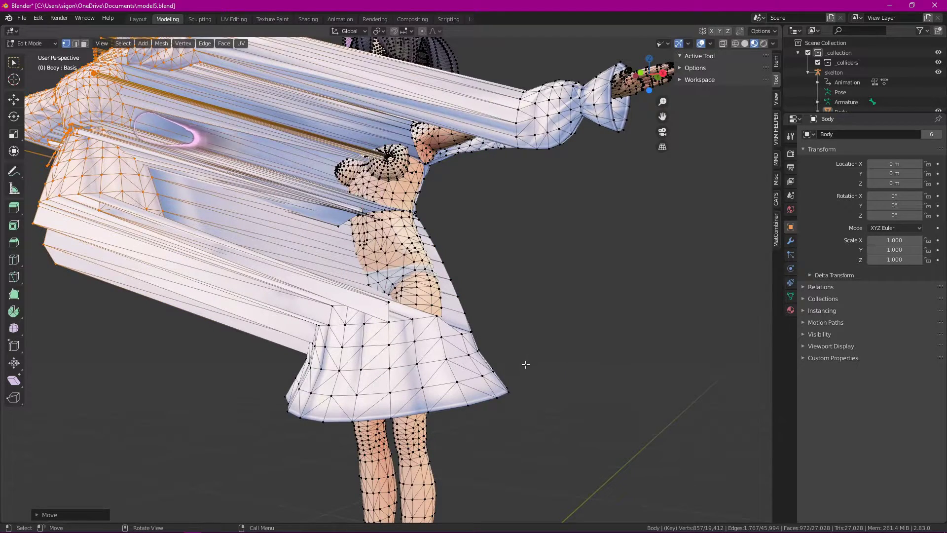
key("ctrl+z")
key("ctrl+z")
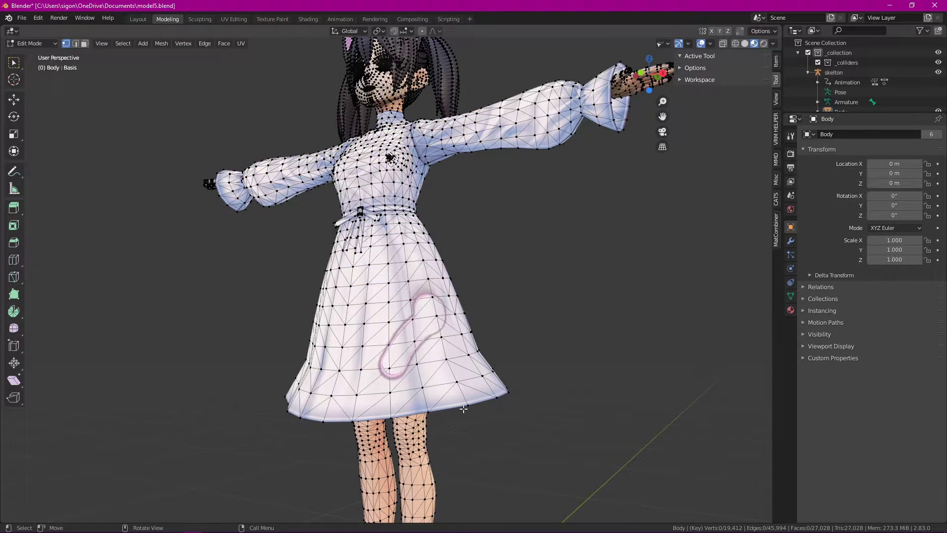
Step: Use the Select Box tool to box-select vertices around the dress's chest and waist
middle_click_drag(239, 334, 275, 360)
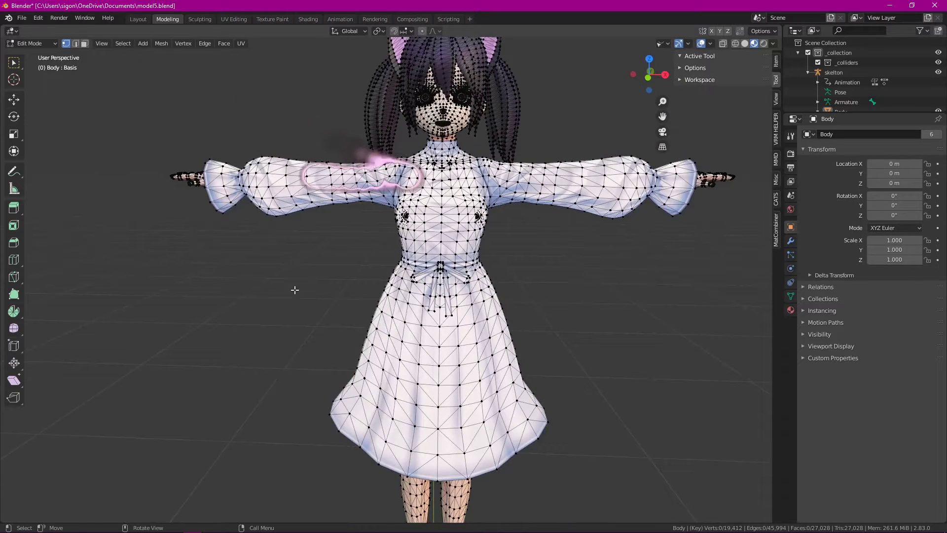
left_click(13, 62)
left_click_drag(139, 105, 582, 379)
middle_click_drag(583, 380, 561, 324)
left_click_drag(560, 323, 239, 377)
middle_click_drag(513, 387, 613, 289)
left_click_drag(614, 290, 263, 185)
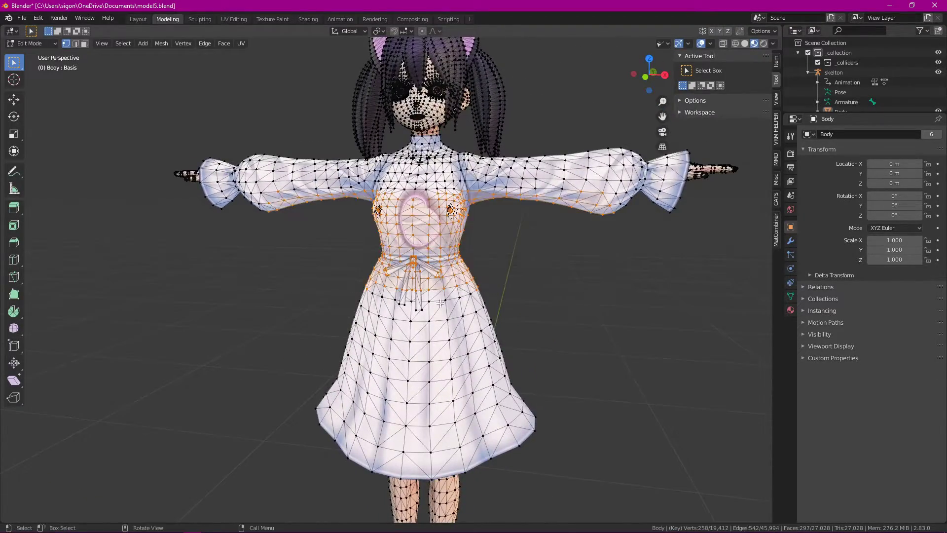
Step: Box-select dress vertices on the bodice and one sleeve from other viewing angles, and clear the selection
middle_click_drag(430, 294, 475, 180)
left_click_drag(564, 289, 451, 321)
middle_click_drag(451, 321, 530, 343)
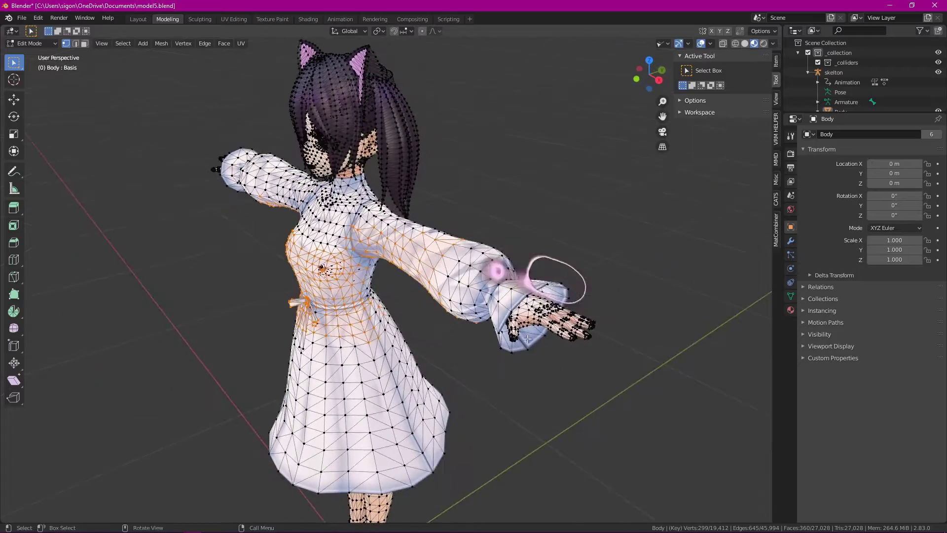
mouse_move(420, 286)
middle_mouse_down()
mouse_move(434, 281)
mouse_move(423, 275)
middle_mouse_up()
left_click_drag(543, 170, 593, 324)
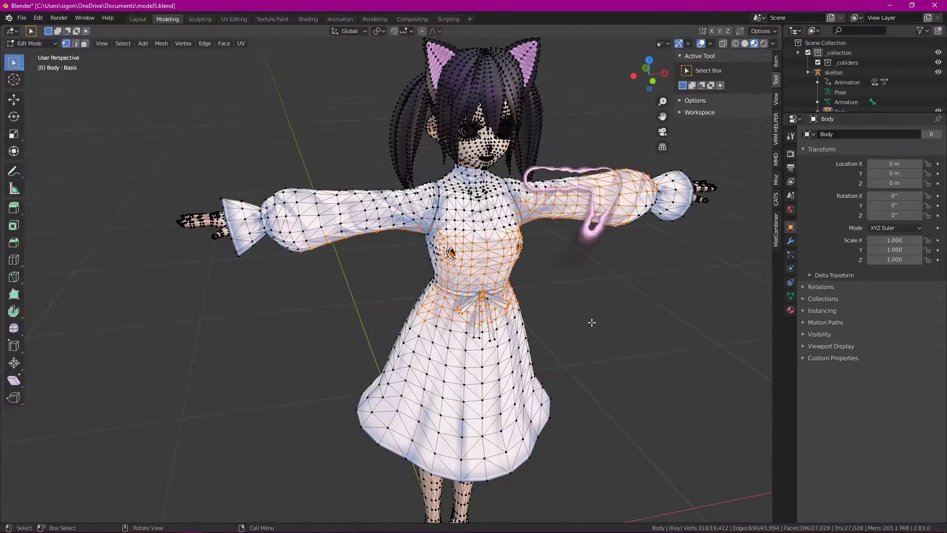
left_click(592, 322)
Step: Box-select the upper skirt vertices and extend the selection to all vertices linked to them
middle_click_drag(598, 325, 560, 296)
left_click_drag(531, 278, 342, 353)
middle_click_drag(398, 355, 410, 313)
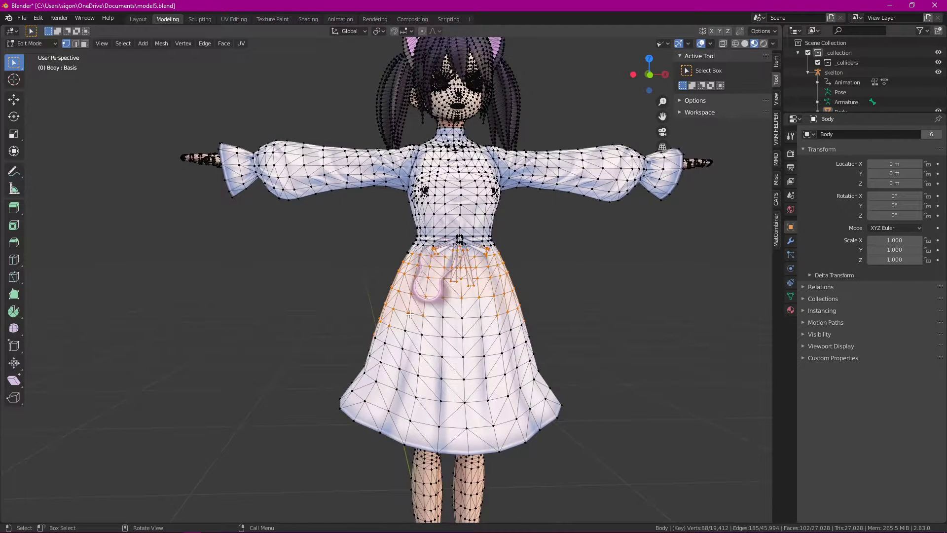
left_click(122, 43)
mouse_move(143, 151)
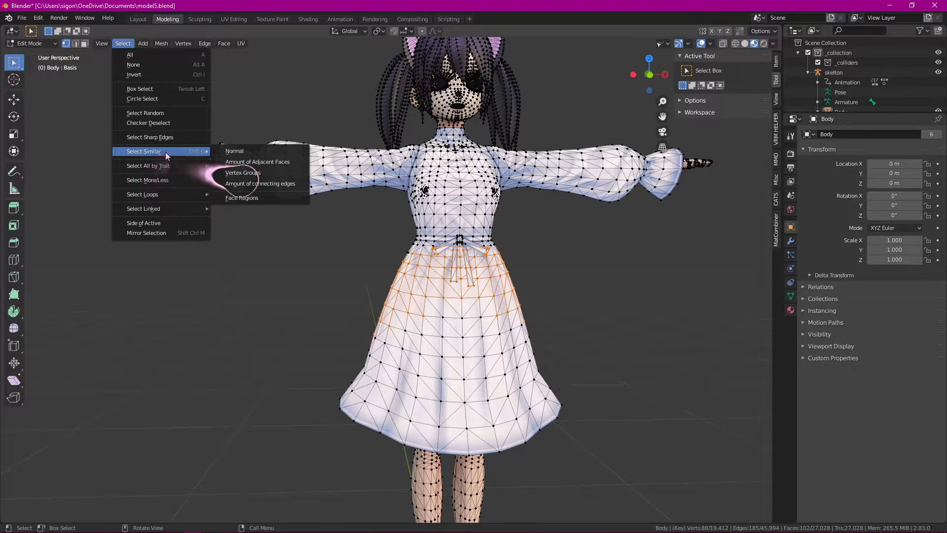
mouse_move(168, 214)
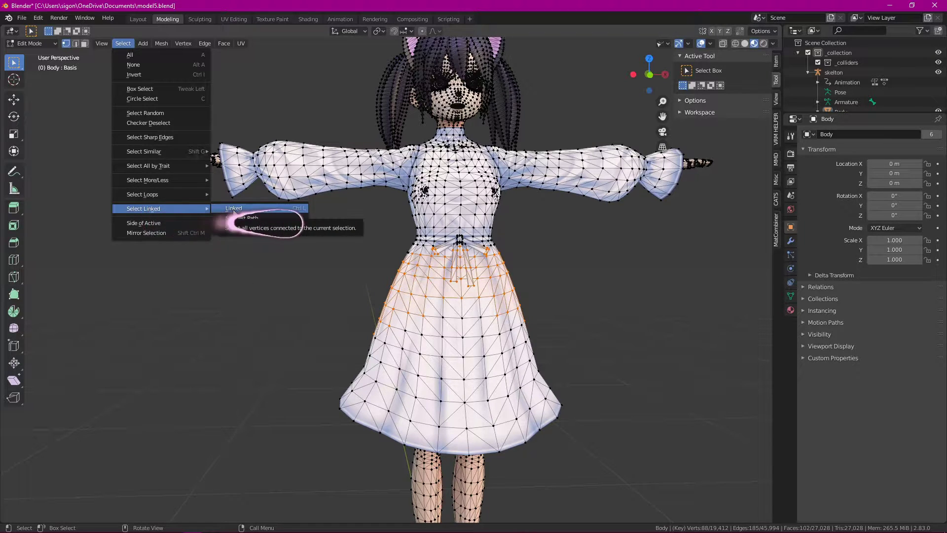
left_click(233, 214)
middle_click_drag(434, 264, 369, 332)
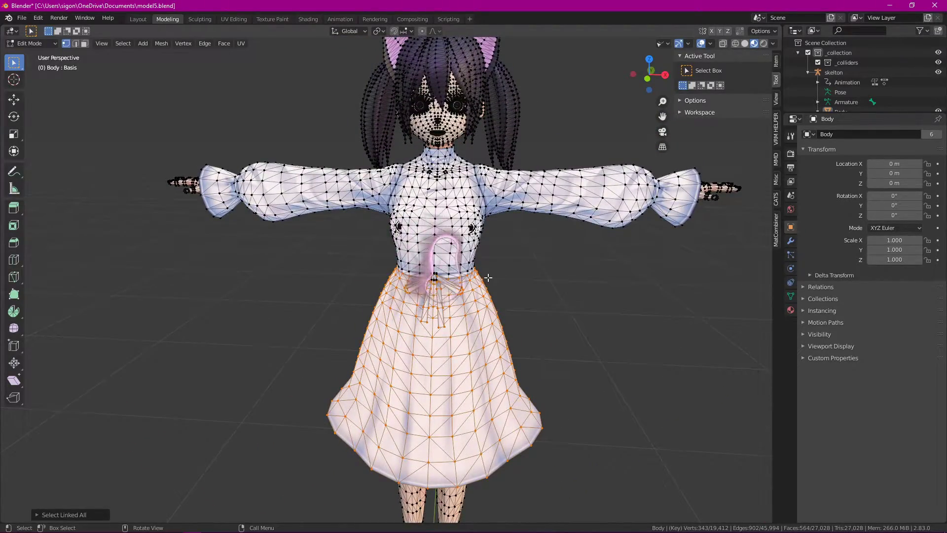
Step: Extend the linked selection to the dress's bodice and both sleeves
scroll(490, 277, "up", 3)
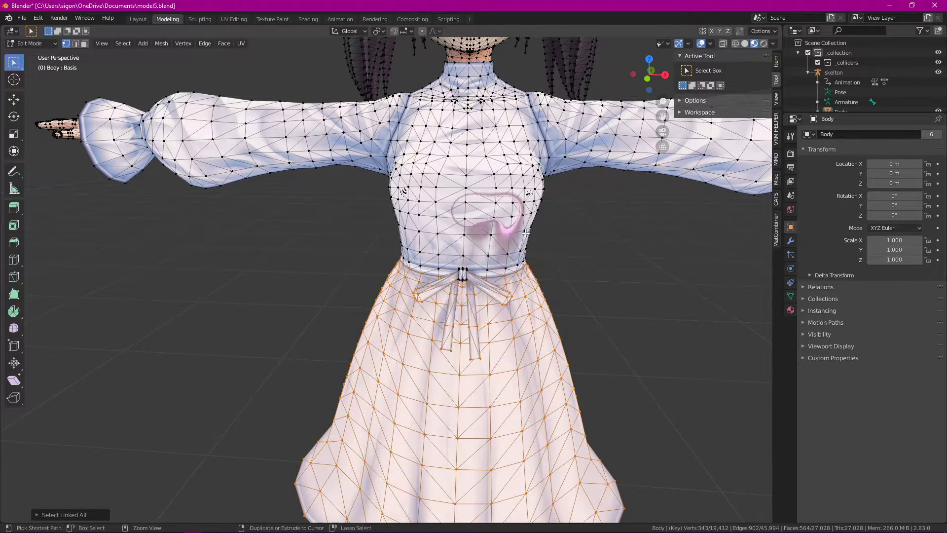
middle_click_drag(616, 262, 588, 265)
key("ctrl+l")
middle_click_drag(647, 268, 558, 217)
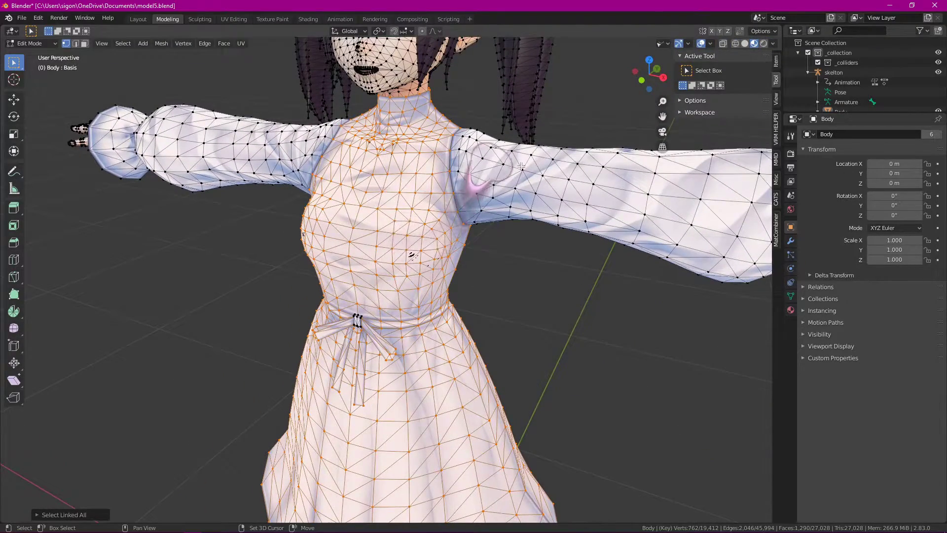
key("ctrl+l")
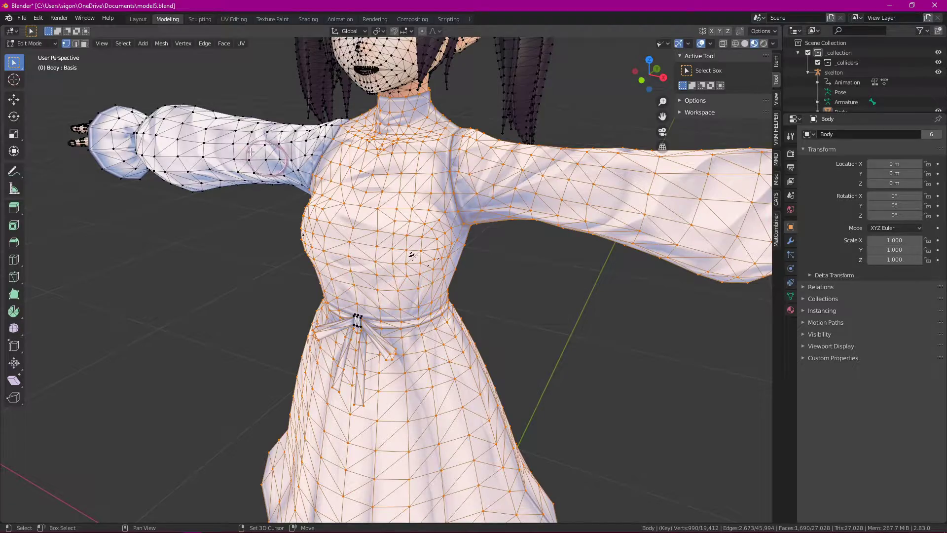
key("ctrl+l")
scroll(271, 170, "down", 4)
middle_click_drag(276, 169, 402, 166)
middle_click_drag(364, 156, 518, 202)
scroll(468, 229, "up", 3)
scroll(468, 228, "down", 5)
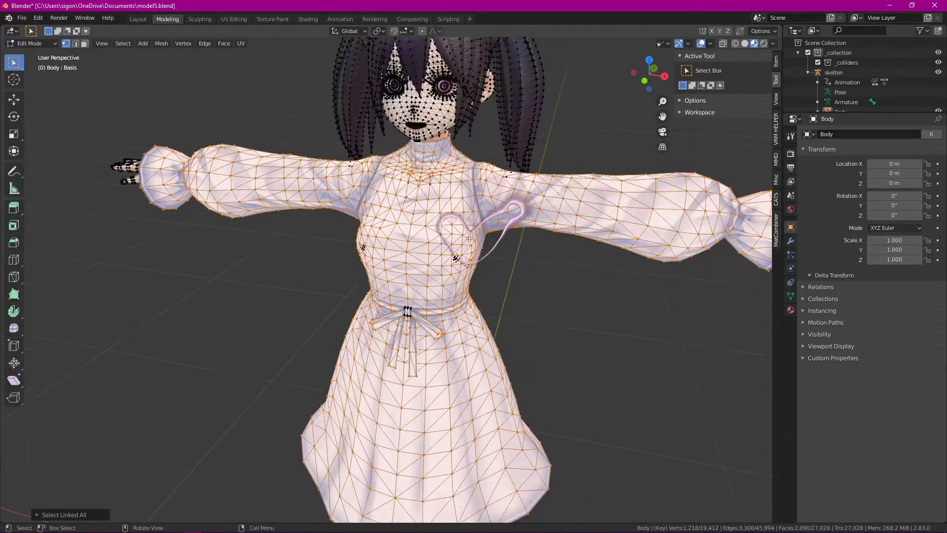
middle_click_drag(542, 257, 513, 271)
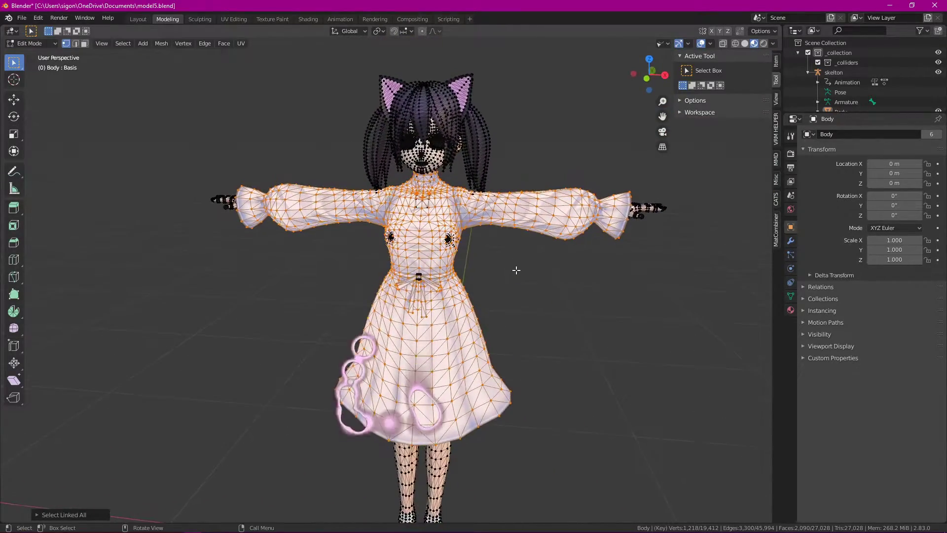
Step: Try dissolving the selected dress vertices, check the leftover geometry around the body, and undo the dissolve
scroll(478, 283, "up", 3)
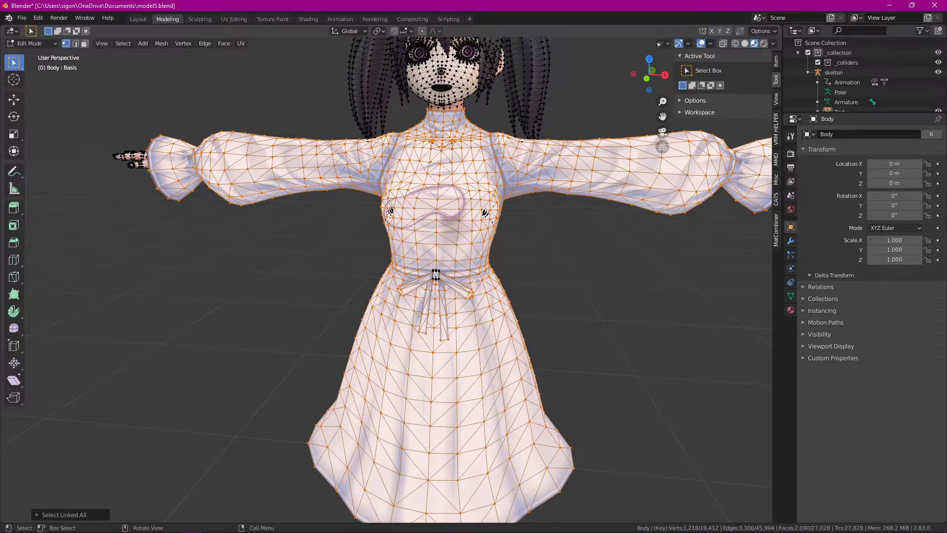
right_click(450, 221)
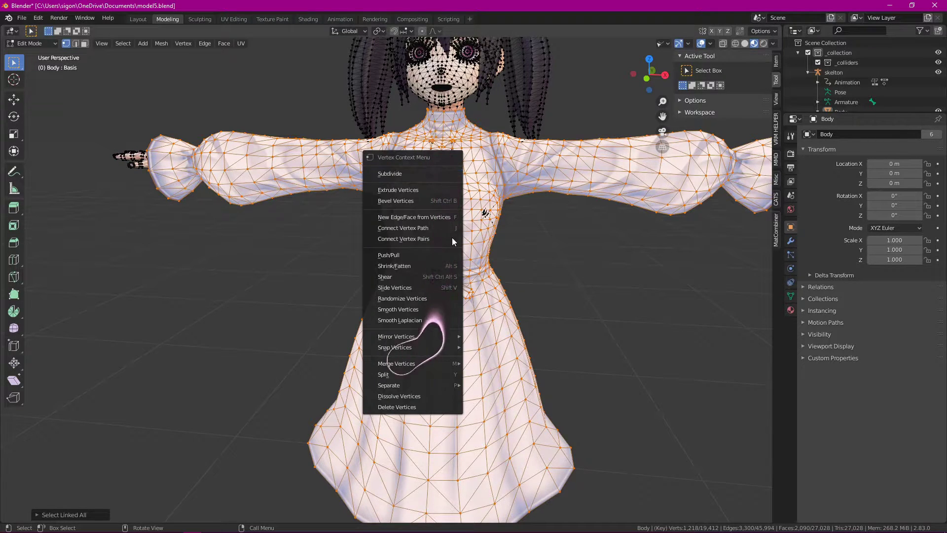
left_click(411, 396)
scroll(555, 327, "up", 1)
middle_click_drag(567, 313, 500, 317)
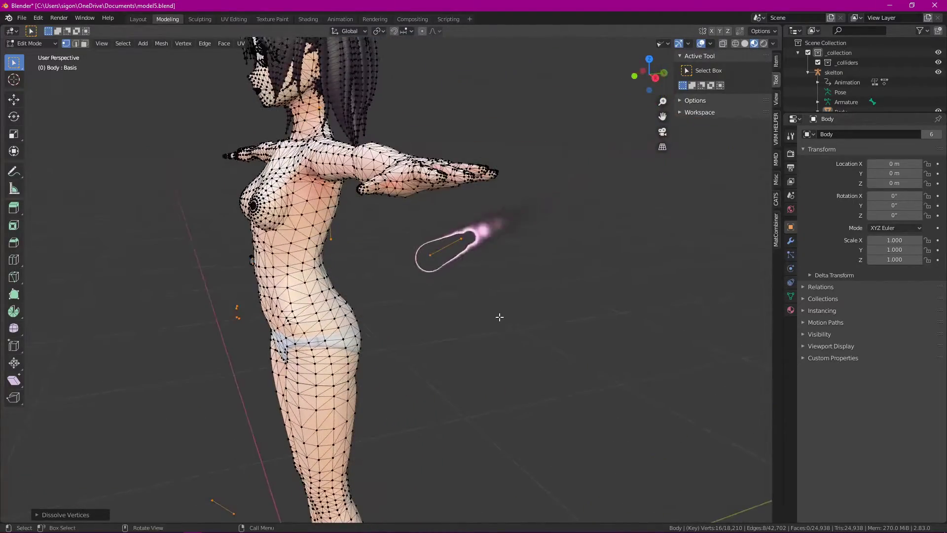
scroll(438, 260, "up", 3)
middle_click_drag(522, 188, 183, 315)
scroll(561, 258, "down", 3)
scroll(561, 258, "up", 2)
middle_click_drag(564, 269, 546, 265)
key("alt+h")
scroll(536, 272, "down", 5)
right_click(410, 281)
left_click(500, 295)
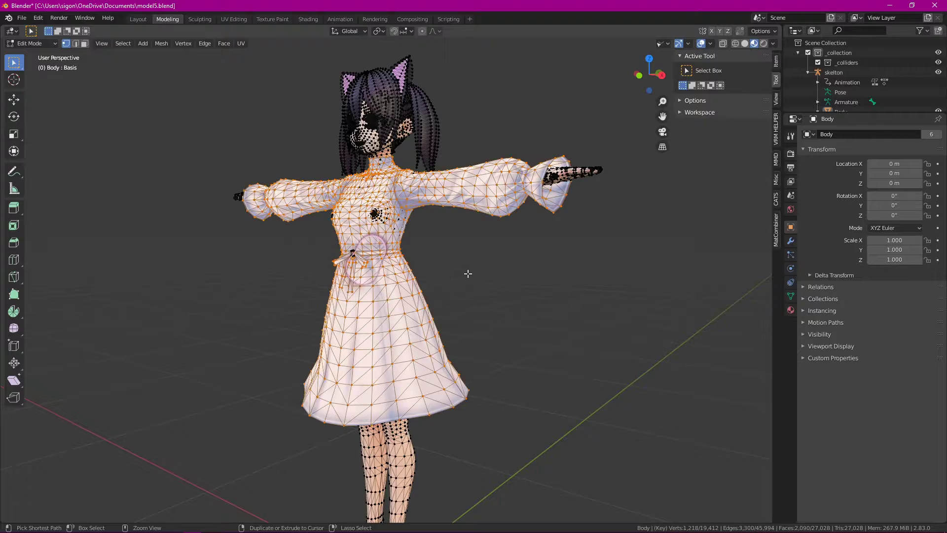
Step: Add the linked vertices of the belt's bow knot to the dress selection
scroll(438, 255, "up", 7)
middle_click_drag(330, 249, 299, 215, "shift")
middle_click_drag(280, 176, 369, 222, "shift")
scroll(383, 231, "up", 2)
scroll(434, 252, "up", 1)
scroll(494, 219, "down", 1)
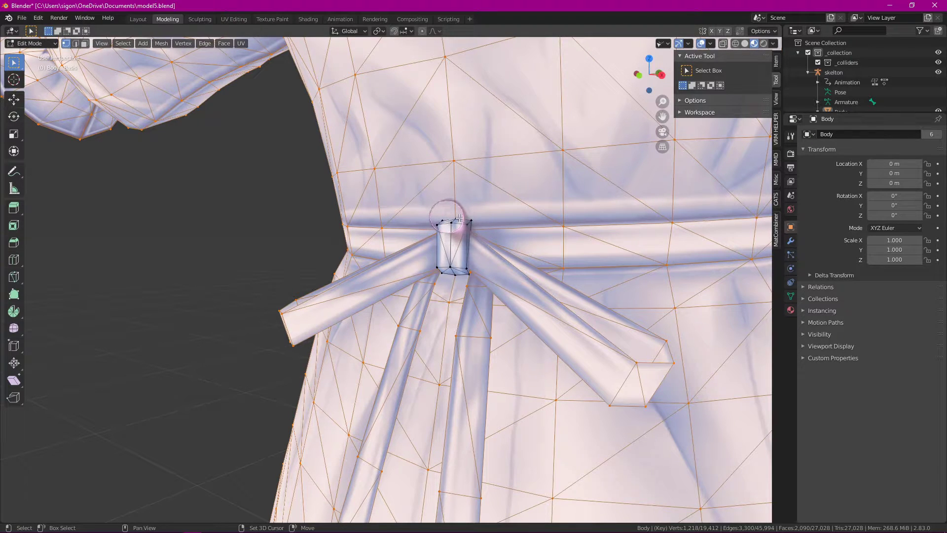
key("ctrl+l")
scroll(493, 261, "down", 8)
Step: Try deleting the selected dress vertices, check the body underneath, and undo the deletion
right_click(462, 241)
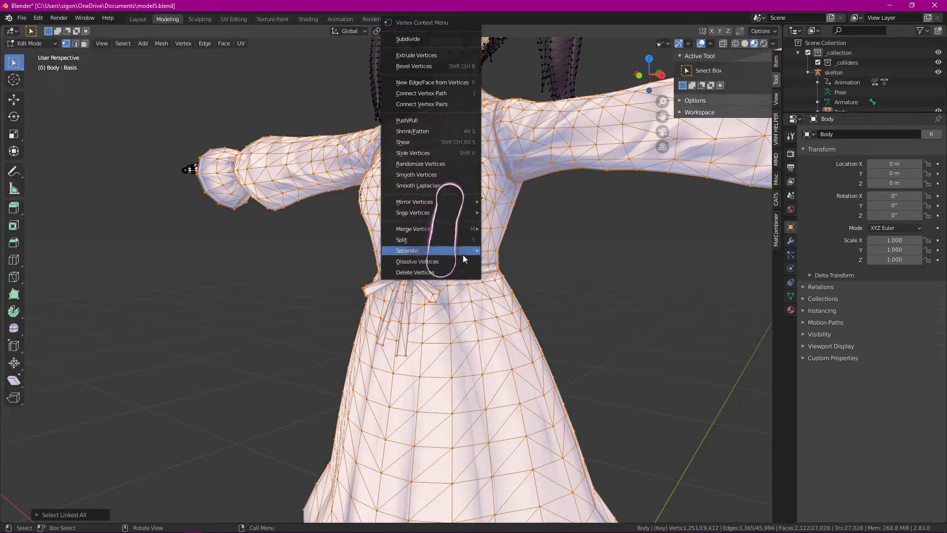
left_click(443, 275)
scroll(599, 290, "down", 5)
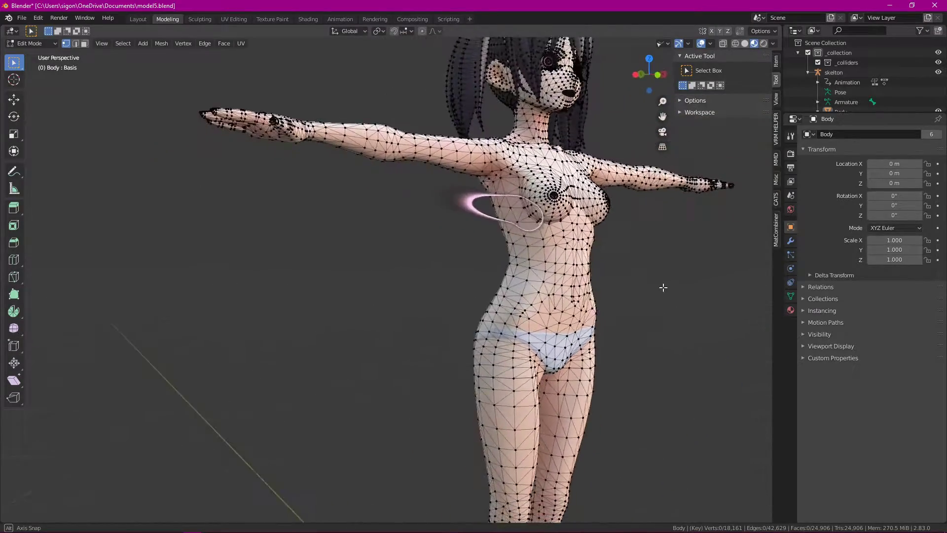
middle_click_drag(663, 303, 518, 322)
key("ctrl+z")
scroll(523, 311, "up", 5)
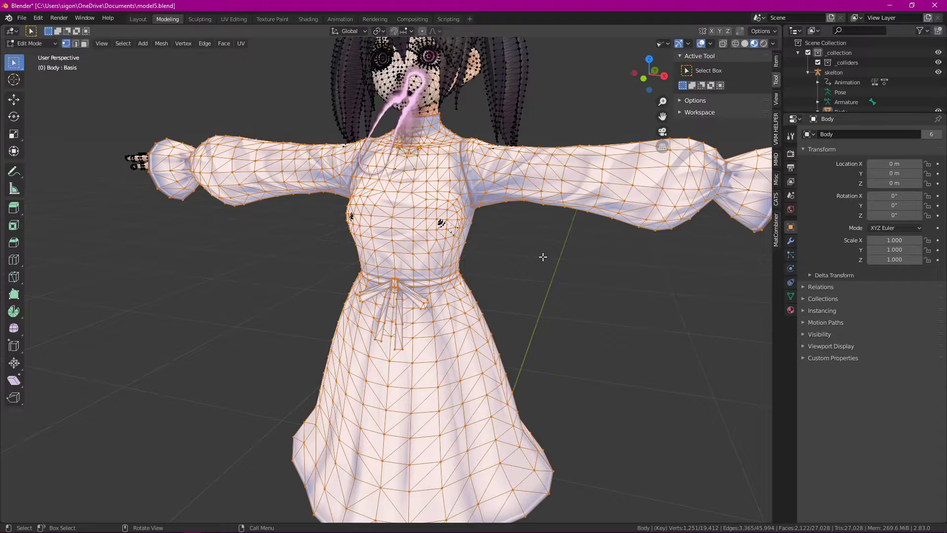
scroll(533, 268, "down", 4)
scroll(533, 290, "up", 1)
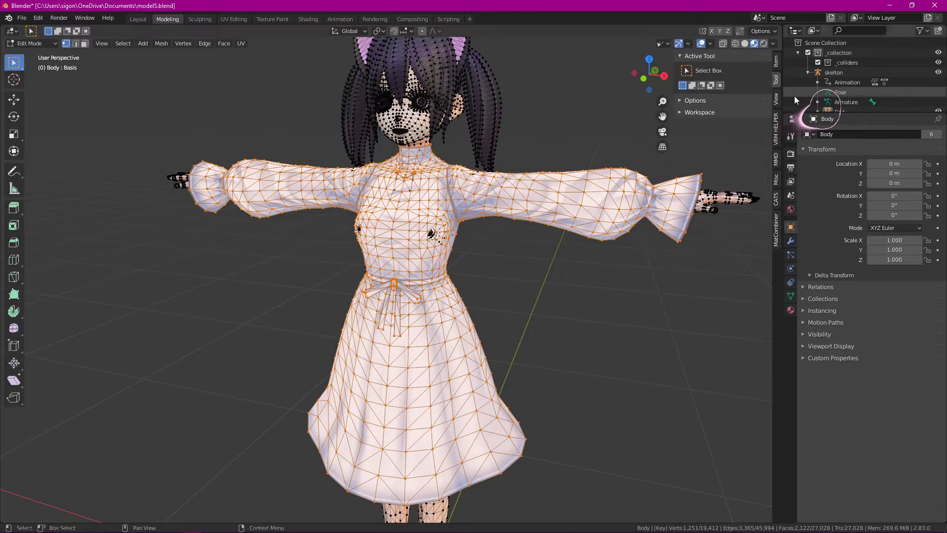
Step: Separate the selected dress vertices from the body mesh into their own object, and check the result
scroll(829, 89, "down", 2)
right_click(397, 222)
mouse_move(388, 250)
left_click(459, 250)
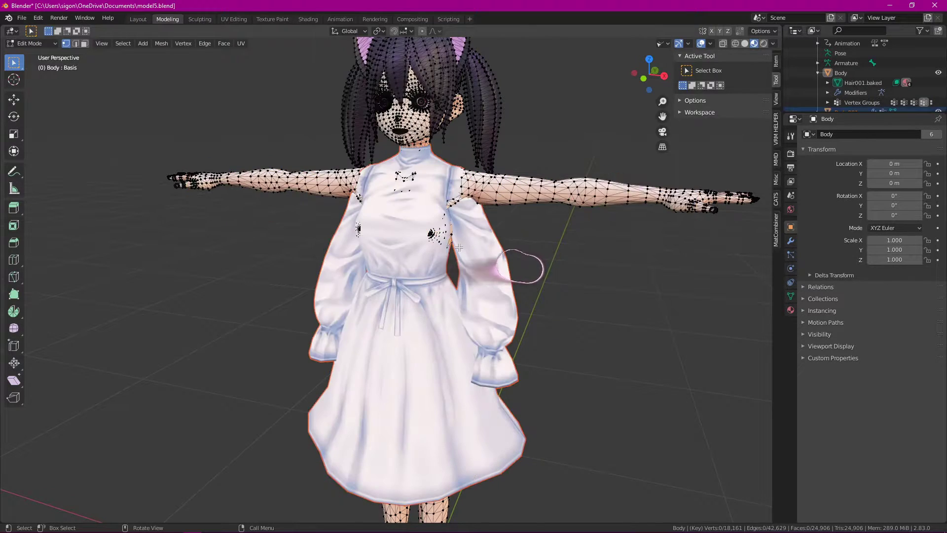
middle_click_drag(384, 222, 529, 291)
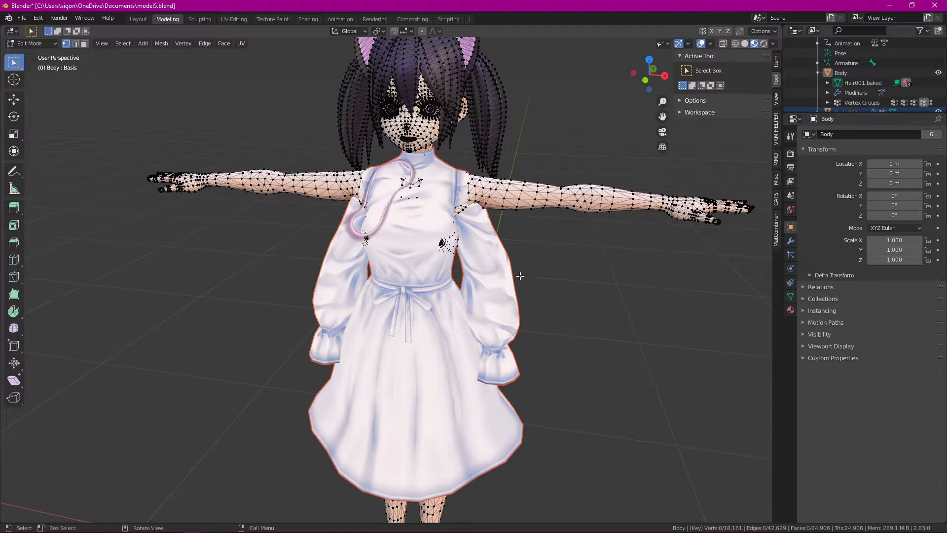
scroll(521, 277, "down", 2)
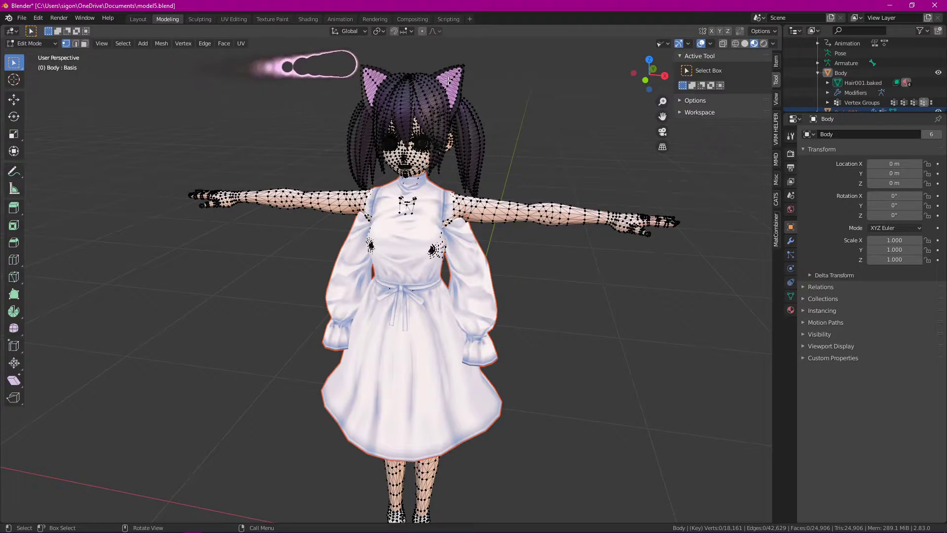
scroll(863, 89, "up", 2)
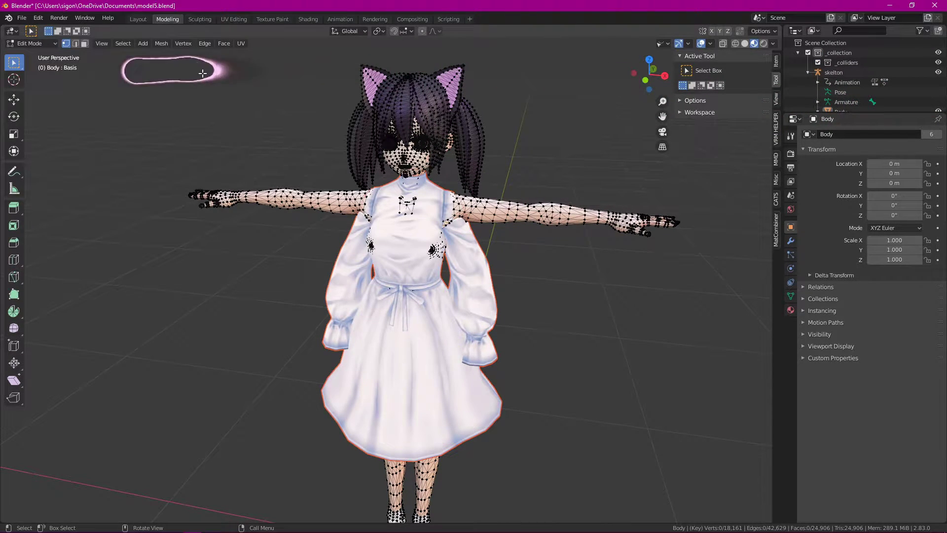
Step: Return to Object Mode and select the separated dress object, Body.001, in the outliner
left_click(29, 44)
left_click(27, 59)
middle_click_drag(420, 212, 508, 227)
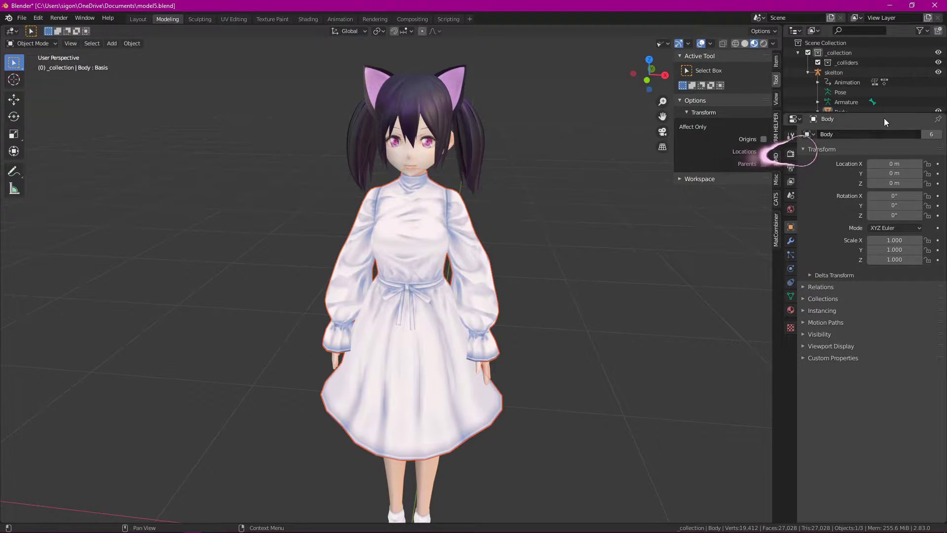
scroll(883, 96, "down", 3)
left_click(852, 102)
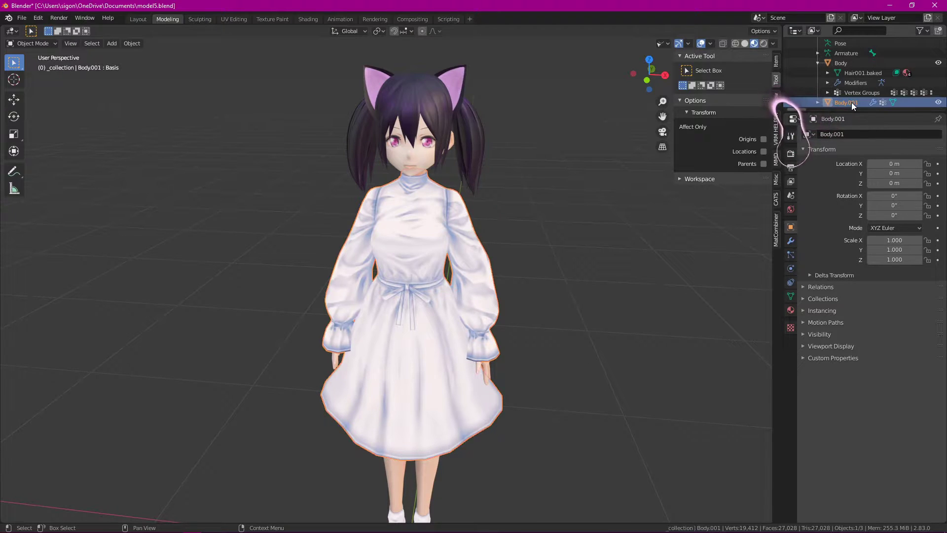
left_click(839, 61)
left_click(851, 100)
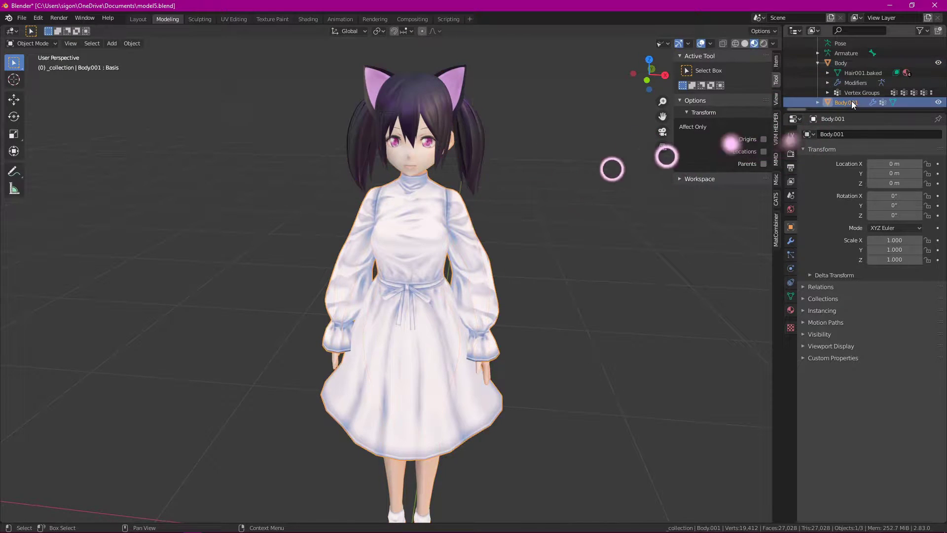
middle_click_drag(676, 219, 634, 225)
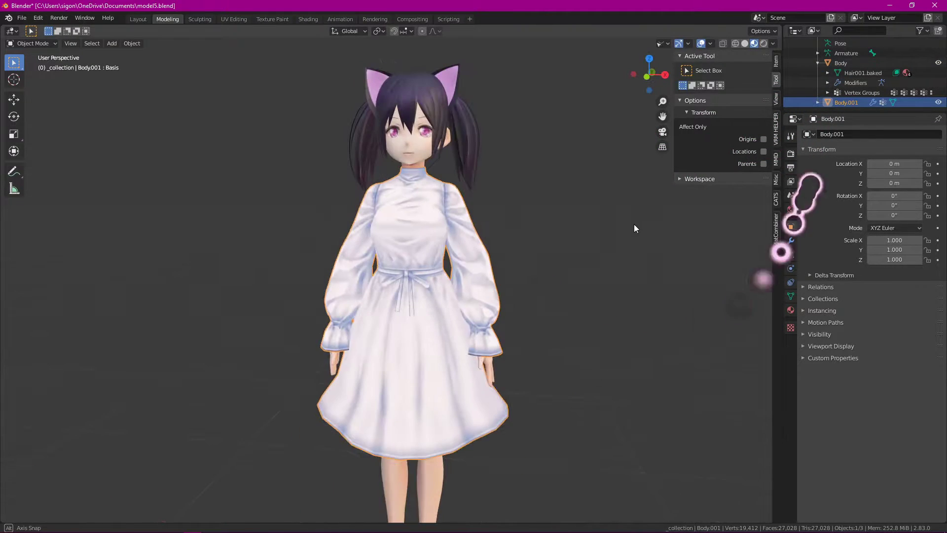
left_click(845, 64)
left_click(857, 101)
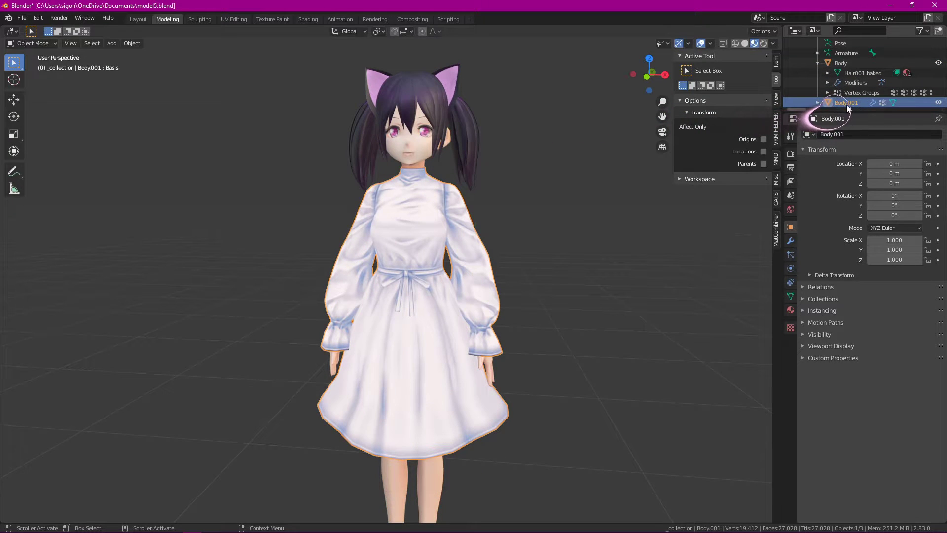
right_click(847, 103)
left_click(842, 99)
scroll(873, 99, "up", 3)
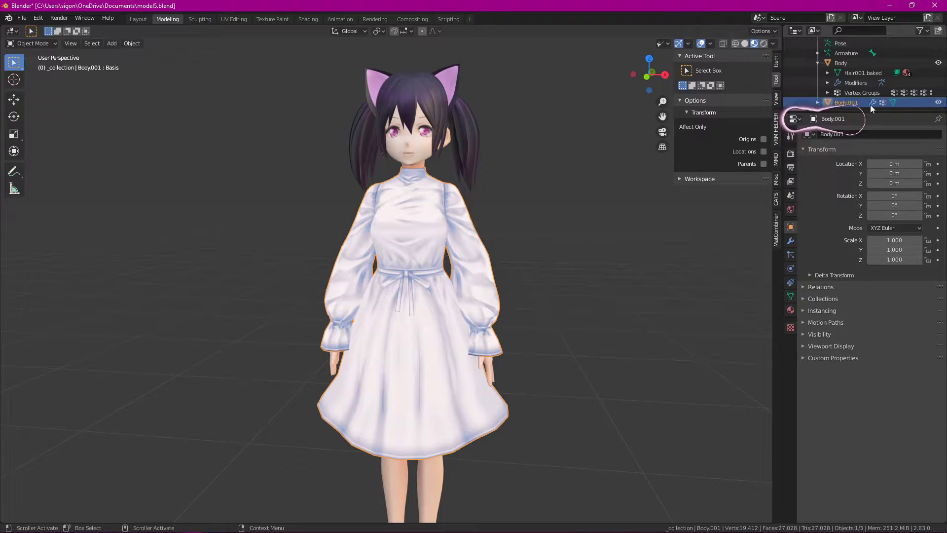
Step: Create a new collection under the Scene Collection and move the dress object Body.001 into it
right_click(828, 42)
left_click(822, 44)
left_click(798, 53)
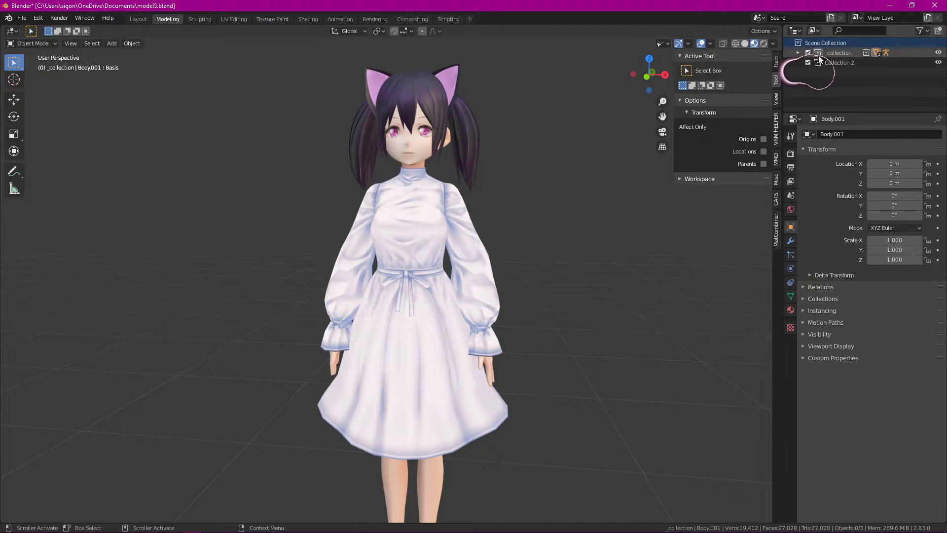
scroll(828, 74, "down", 3)
left_click_drag(842, 102, 838, 101)
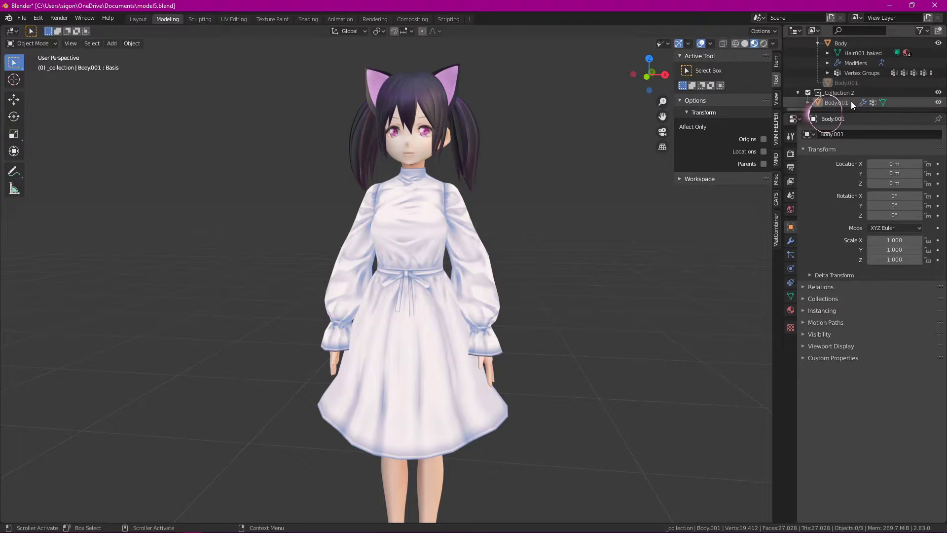
Step: Switch to the Layout workspace and start pose mode for the character's armature
middle_click_drag(635, 251, 623, 259)
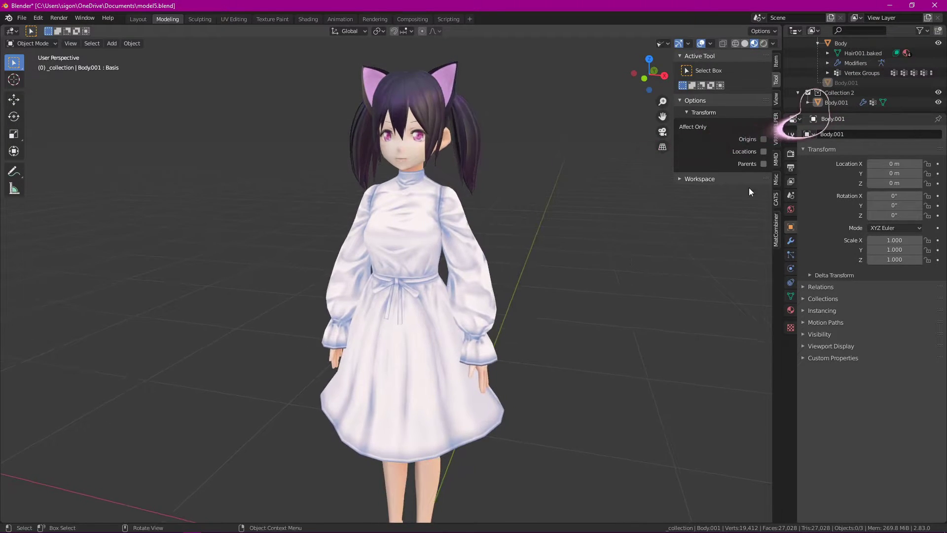
middle_click_drag(568, 239, 587, 243)
scroll(565, 228, "up", 1)
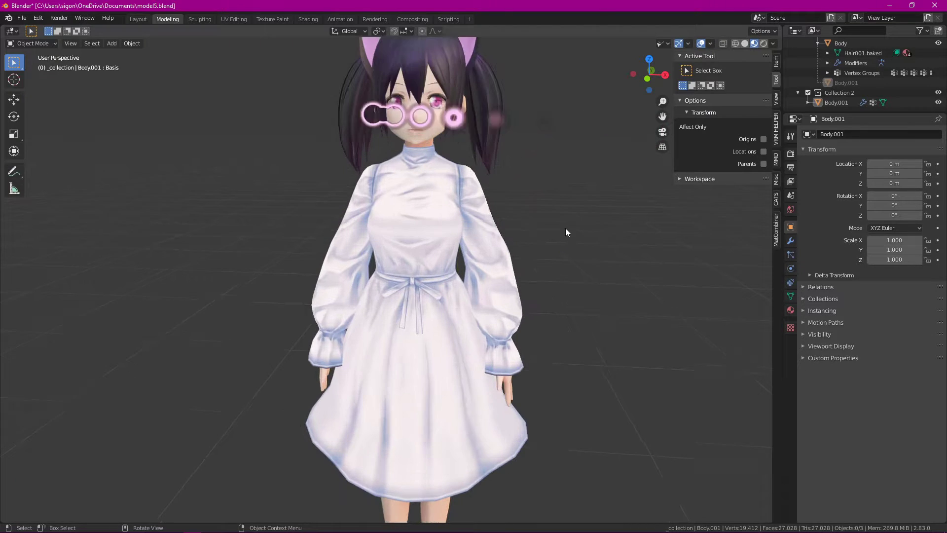
left_click(39, 44)
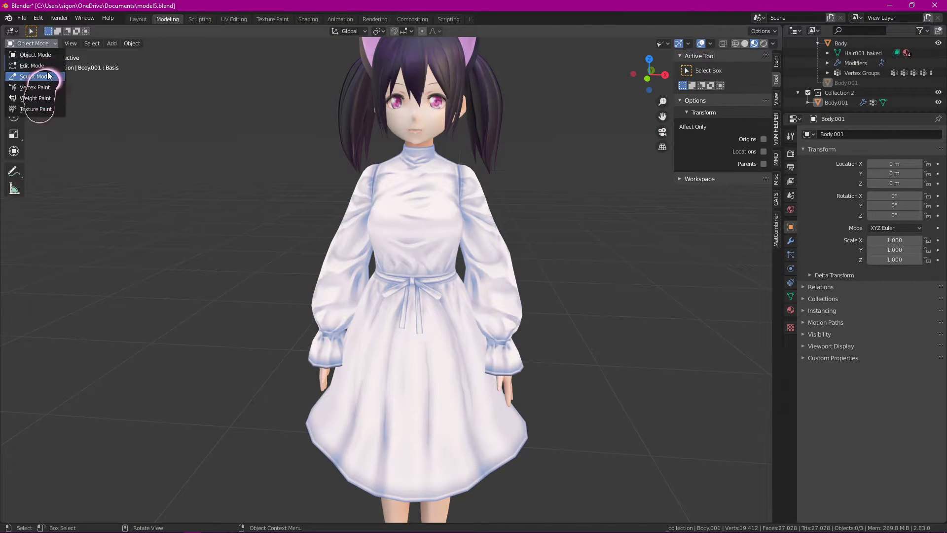
left_click(37, 51)
left_click(139, 18)
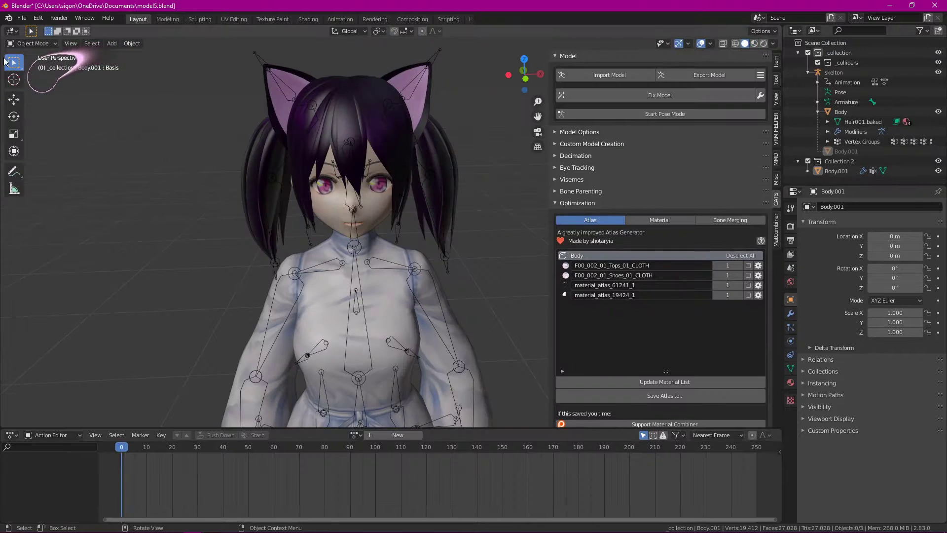
left_click(29, 44)
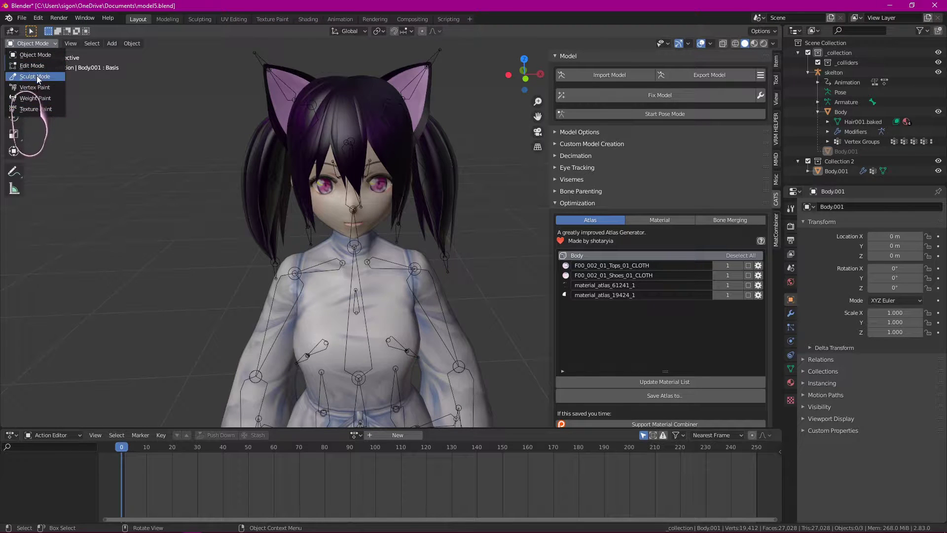
left_click(642, 114)
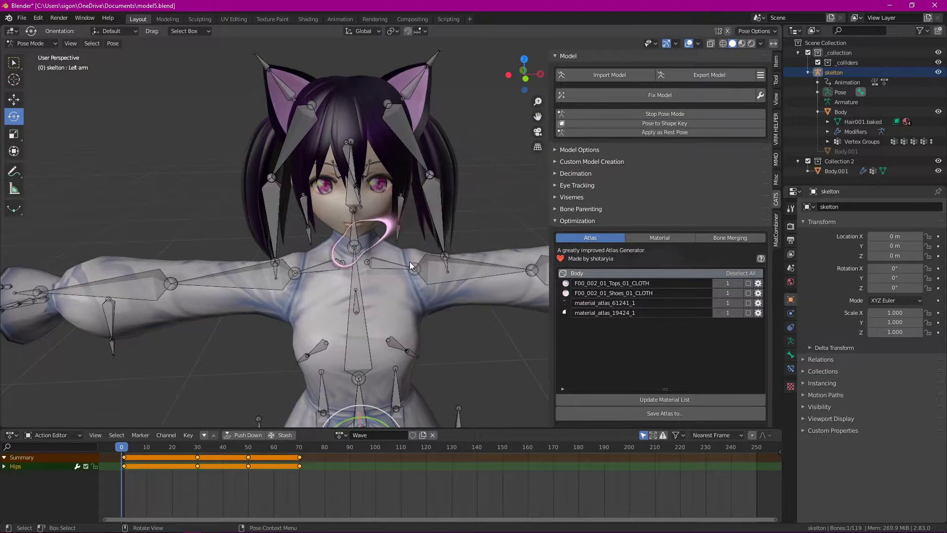
Step: Try rotating the right elbow bone to test whether the separated dress sleeve follows the armature
scroll(296, 239, "up", 4)
middle_click_drag(292, 267, 399, 285)
left_click(310, 279)
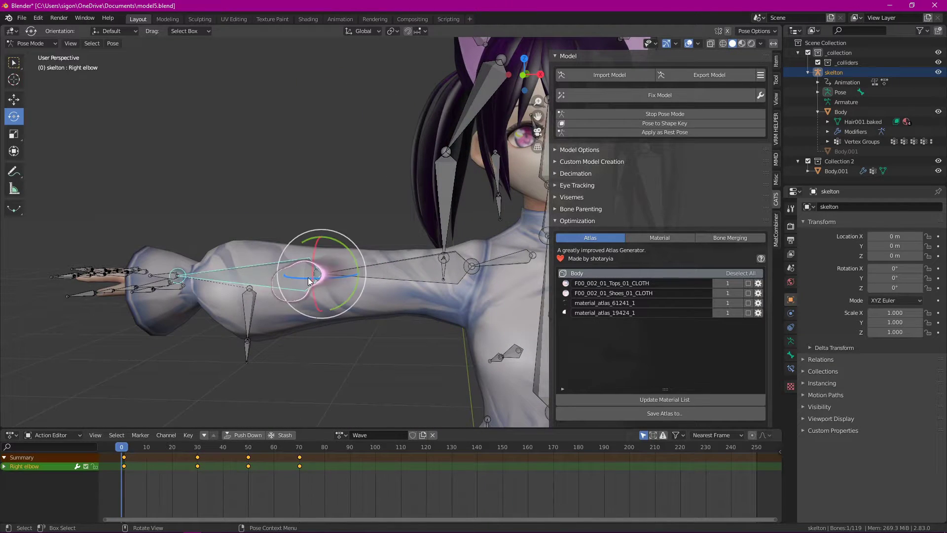
left_click_drag(345, 263, 387, 300)
middle_click_drag(403, 341, 384, 324)
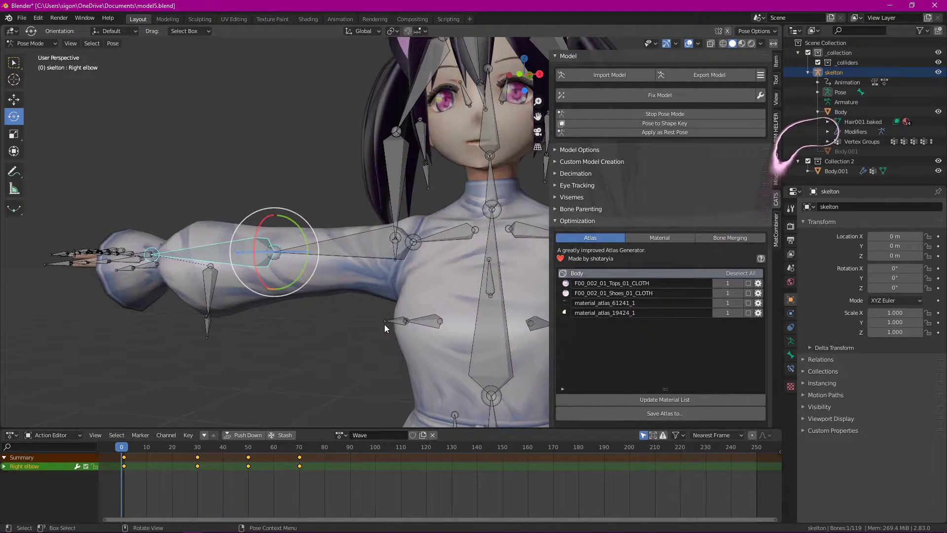
scroll(371, 327, "down", 2)
scroll(371, 327, "up", 3)
left_click_drag(324, 223, 347, 283)
middle_click_drag(348, 283, 356, 319)
scroll(470, 248, "down", 3)
middle_click_drag(496, 297, 434, 281, "shift")
scroll(434, 281, "up", 2)
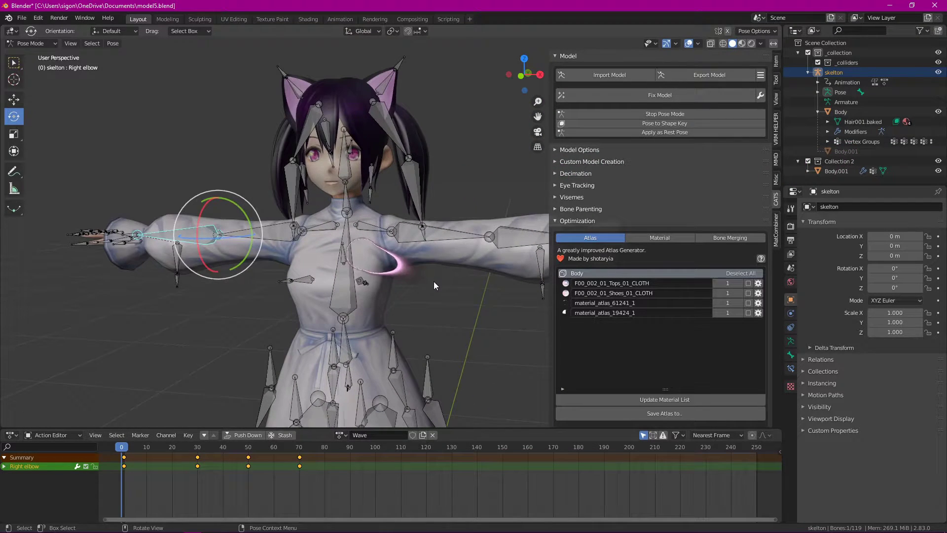
Step: Select the dress object Body.001 in Collection 2, plus the armature's chest bone
left_click(839, 171)
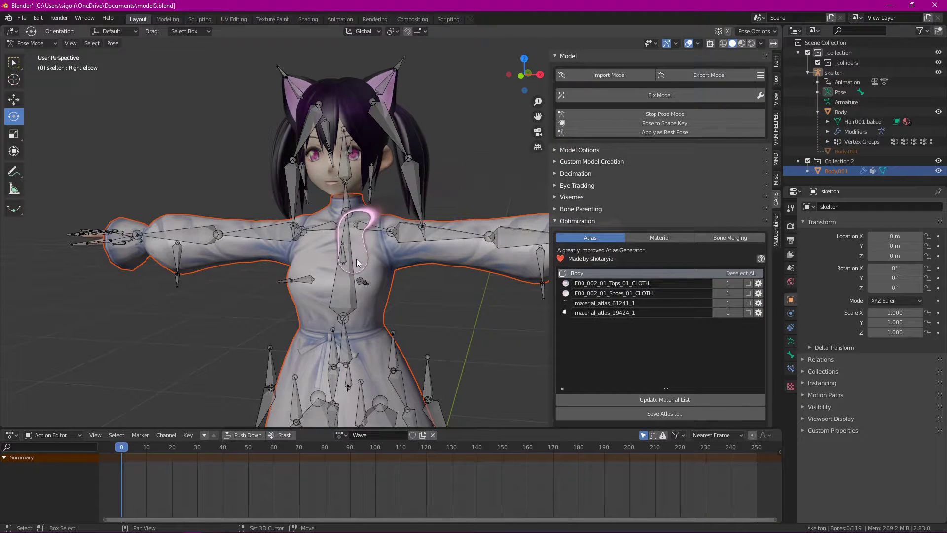
left_click(345, 283)
scroll(392, 328, "up", 3)
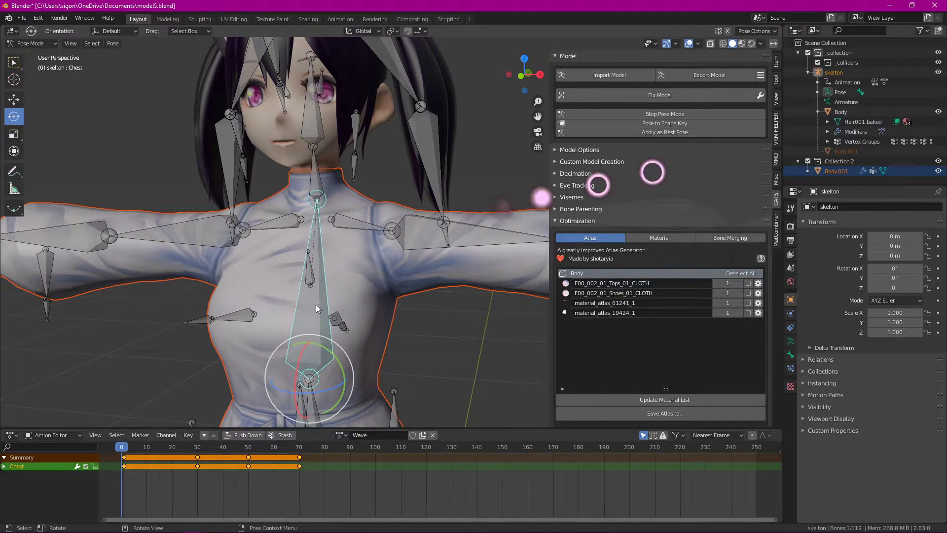
scroll(319, 306, "down", 4)
left_click(445, 306)
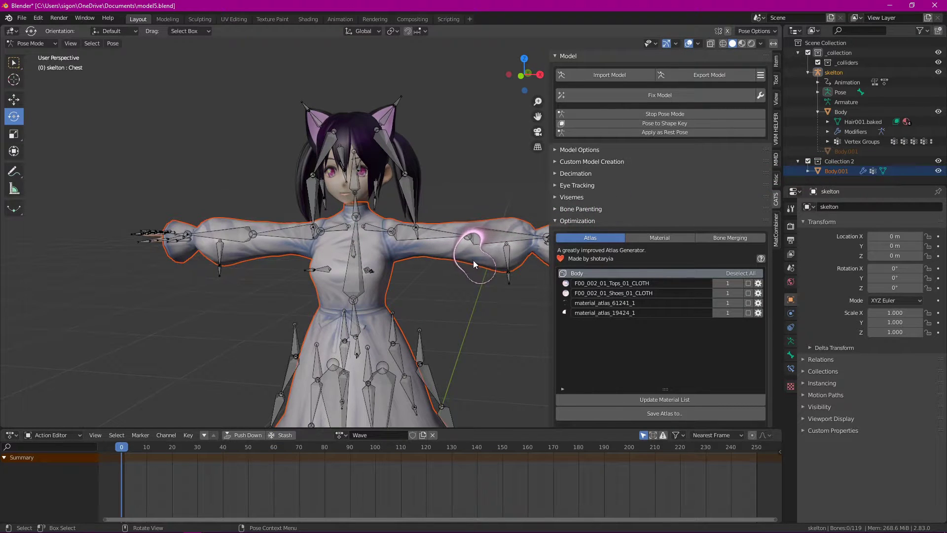
left_click(833, 73, "shift")
left_click(839, 170)
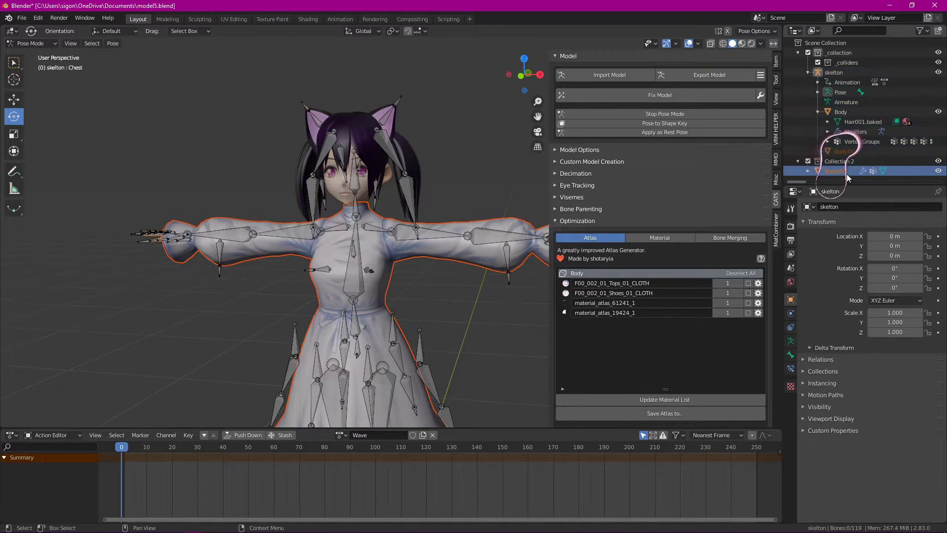
scroll(365, 277, "up", 4)
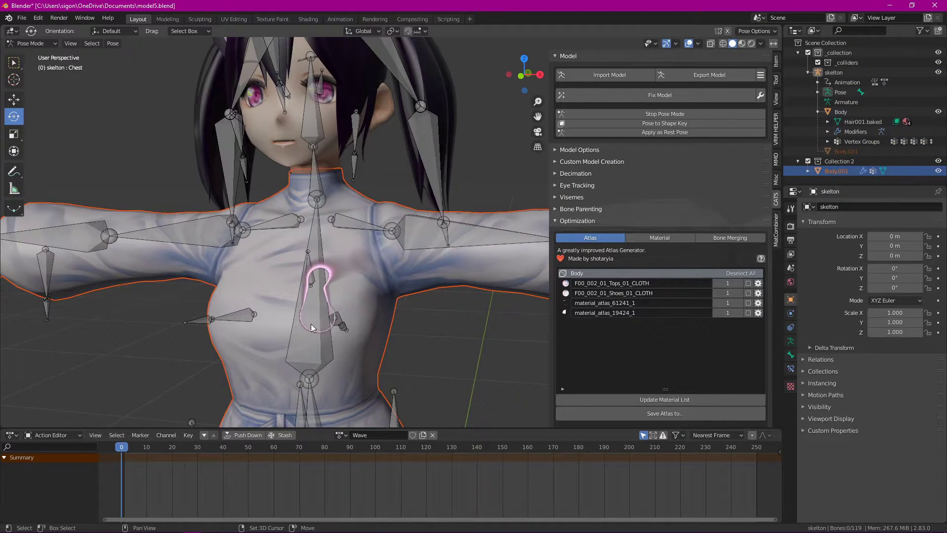
left_click(311, 324)
scroll(390, 363, "down", 5)
scroll(352, 337, "up", 3)
right_click(329, 314)
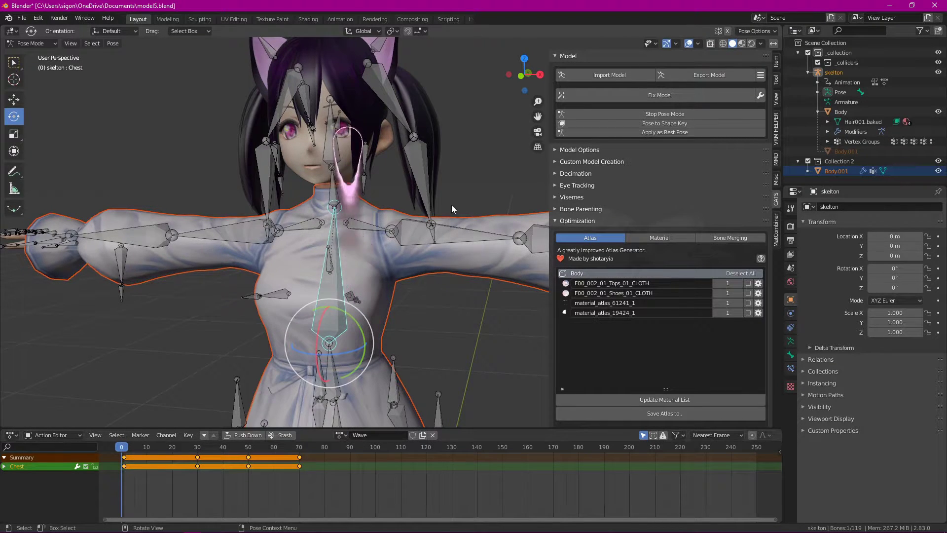
scroll(451, 205, "down", 5)
scroll(487, 232, "up", 3)
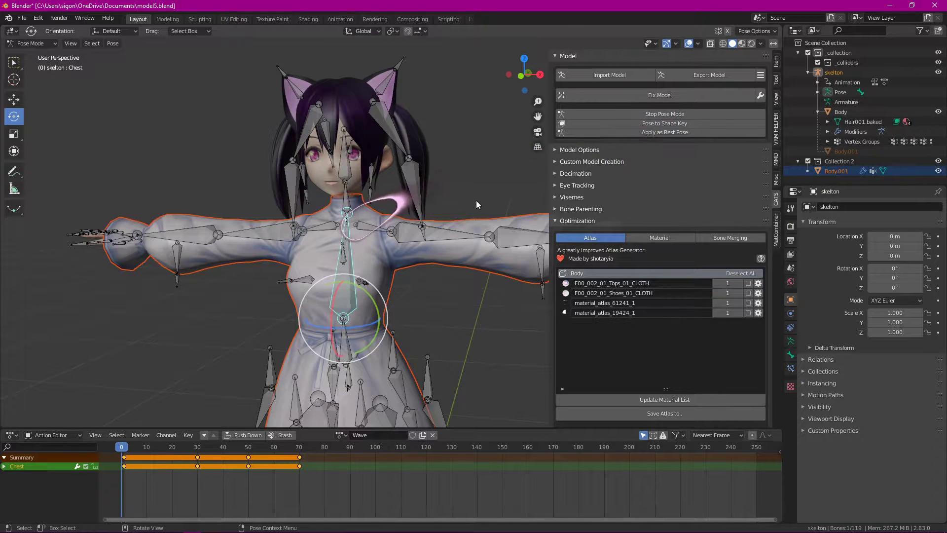
right_click(347, 293)
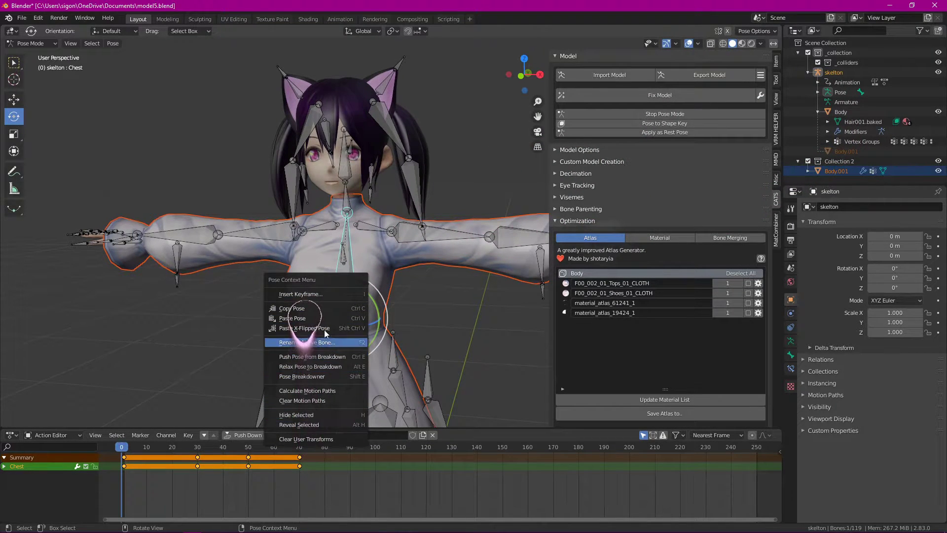
Step: Leave pose mode for Object Mode and select the dress mesh Body.001
left_click(37, 43)
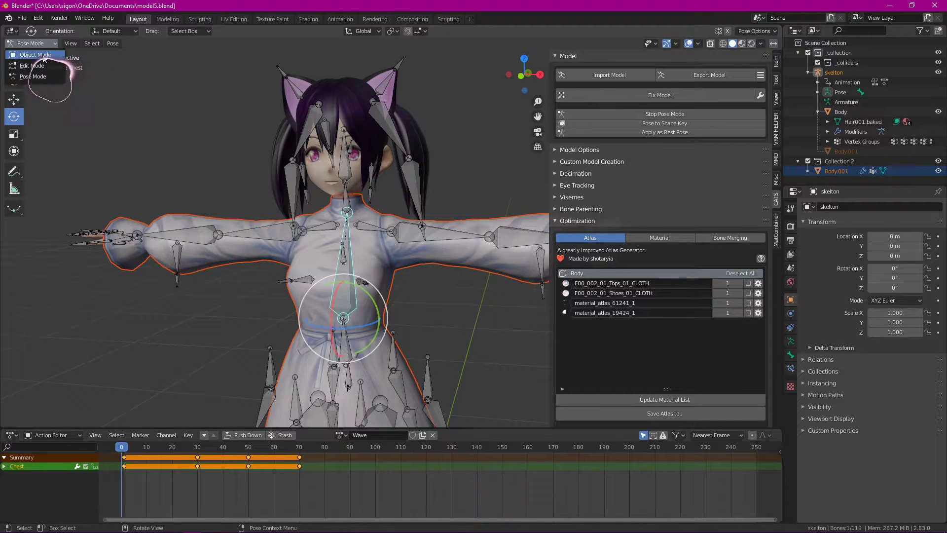
left_click(636, 113)
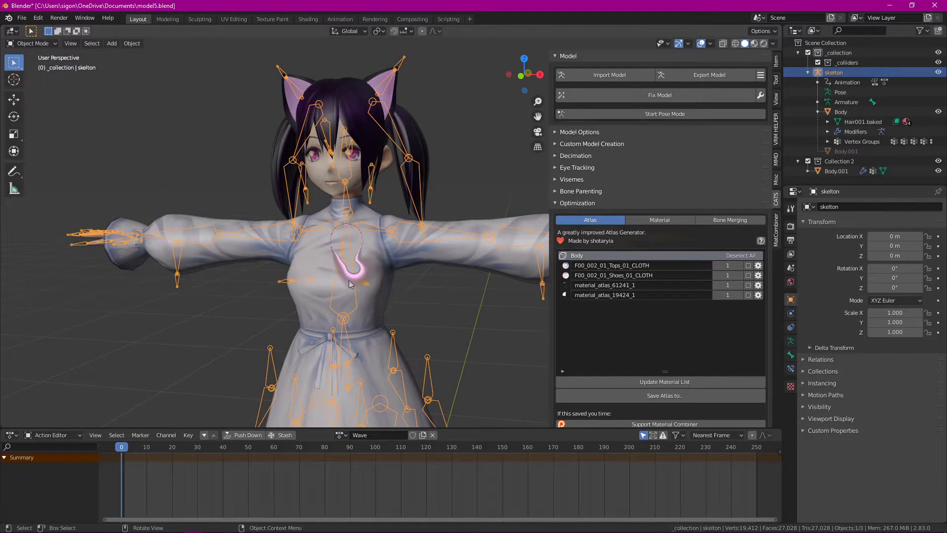
left_click(433, 259)
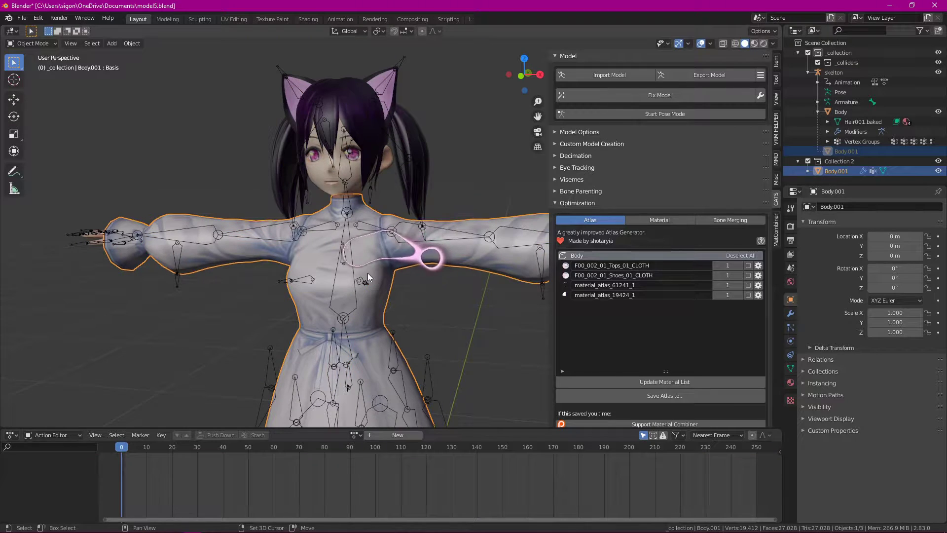
left_click(348, 279, "shift")
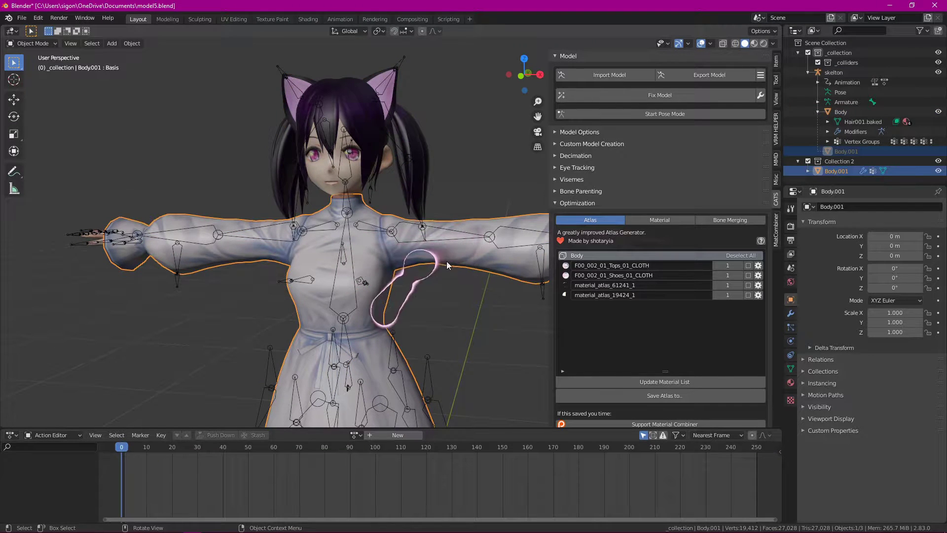
left_click(836, 170)
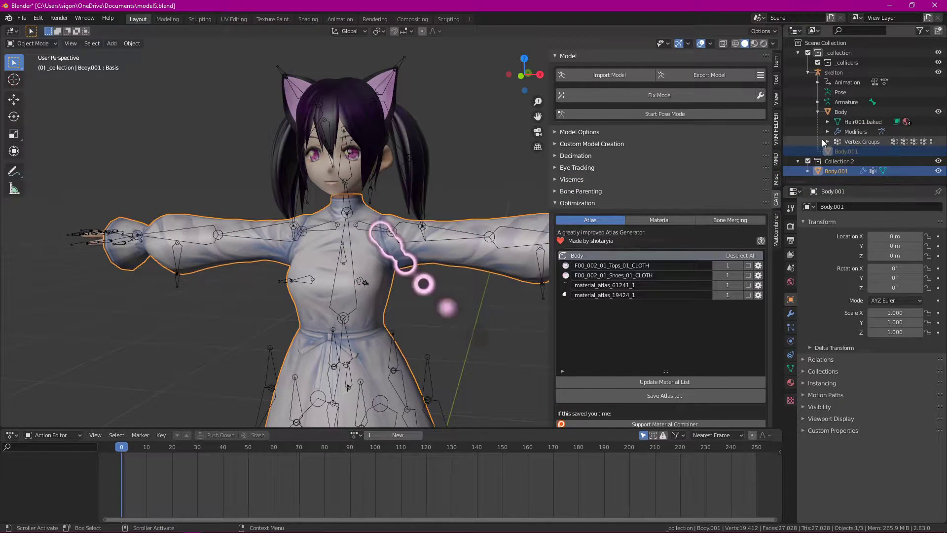
Step: Try to add the armature to the dress selection, and reselect only the dress mesh Body.001
middle_click_drag(472, 229, 403, 250)
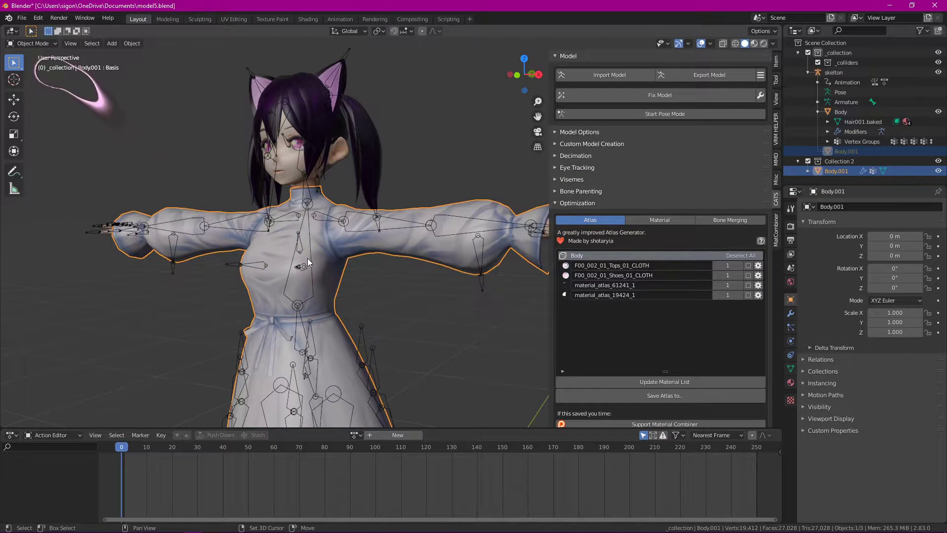
left_click(305, 275, "shift")
middle_click_drag(422, 303, 385, 213)
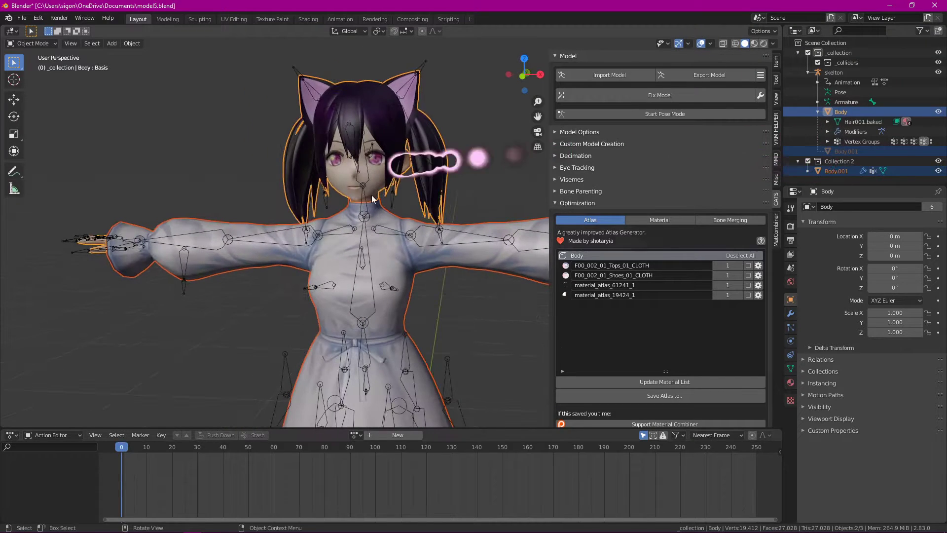
left_click(486, 167)
middle_click_drag(485, 166, 433, 267)
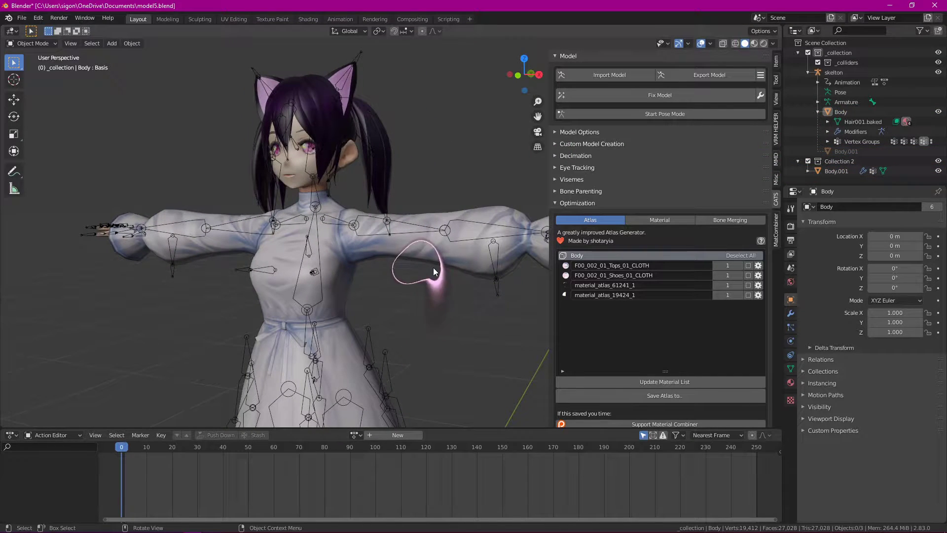
left_click(433, 267)
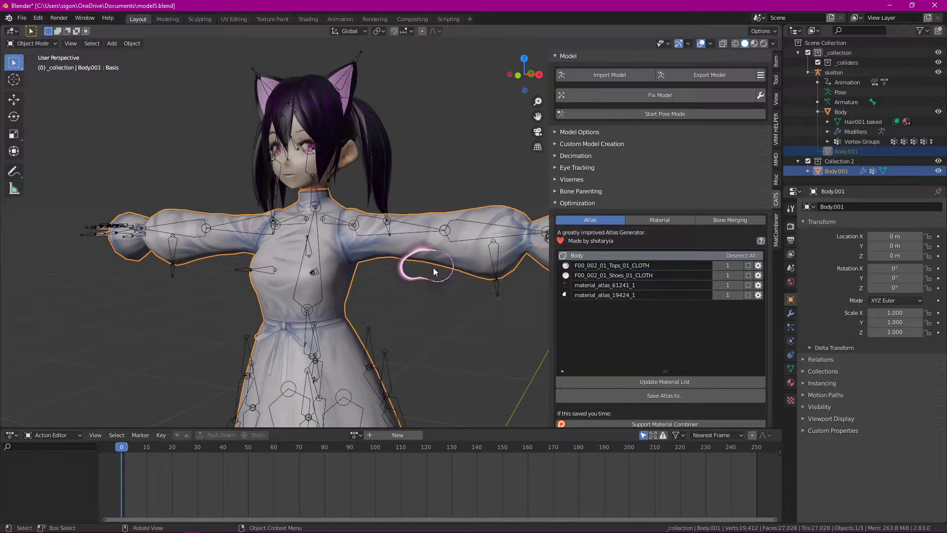
Step: Show the Selectable restriction toggles in the outliner and disable selection of the Body mesh
left_click(925, 34)
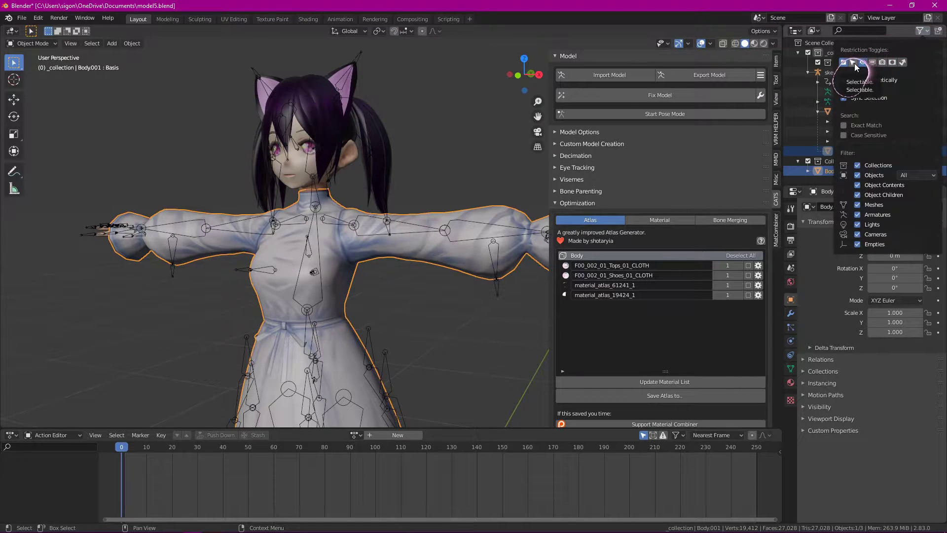
left_click(928, 33)
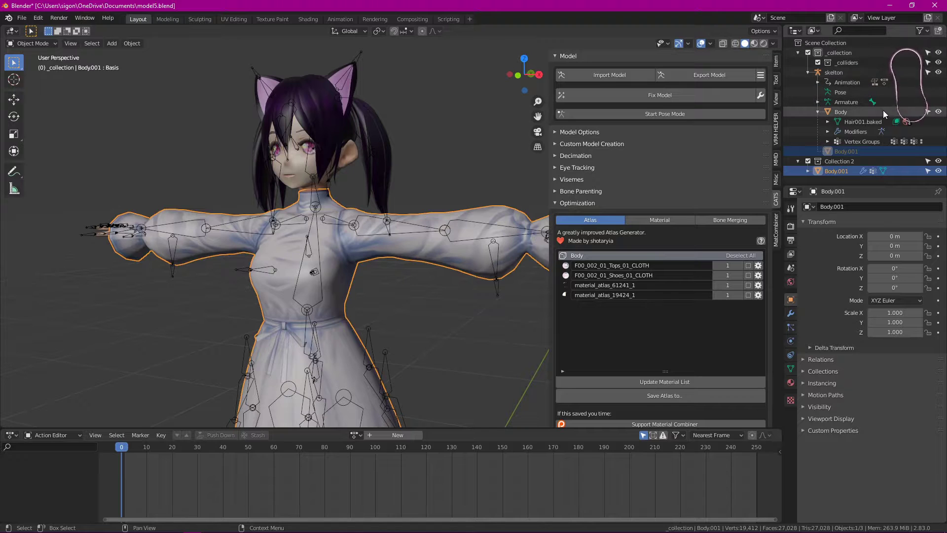
left_click(927, 111)
Step: Test picking the character's hair, face and shoulder in the viewport with the Body mesh's selection disabled
left_click(316, 118)
left_click(312, 88)
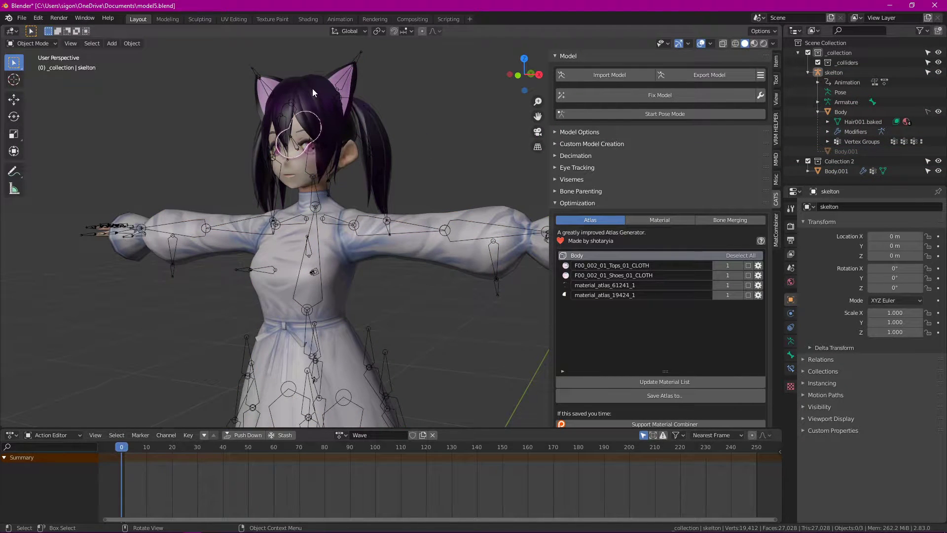
left_click(306, 167)
left_click(269, 145)
left_click(289, 156)
left_click(388, 233)
Step: Select the dress mesh together with the skelton armature and clear the dress's parent
left_click(438, 265)
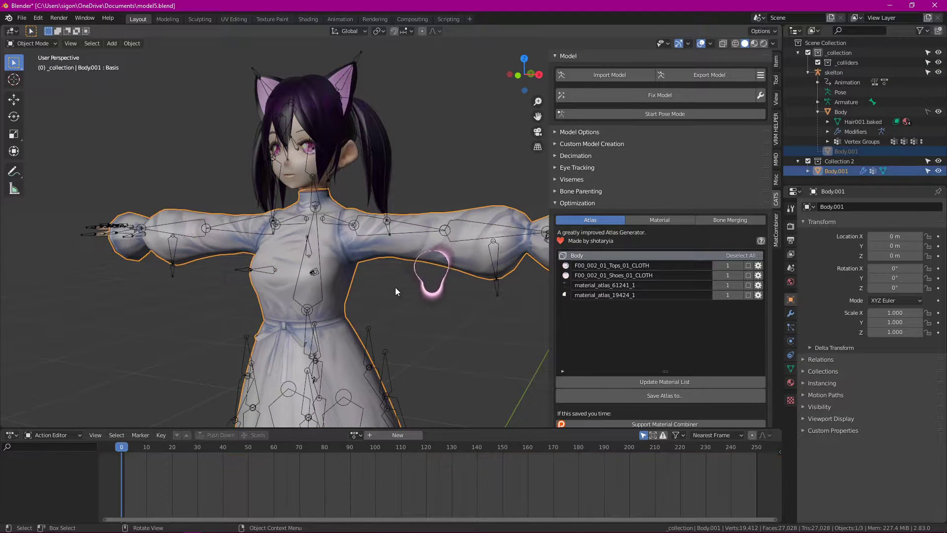
scroll(409, 280, "up", 2)
scroll(288, 283, "up", 3)
middle_click_drag(382, 319, 375, 314)
right_click(316, 346)
mouse_move(323, 343)
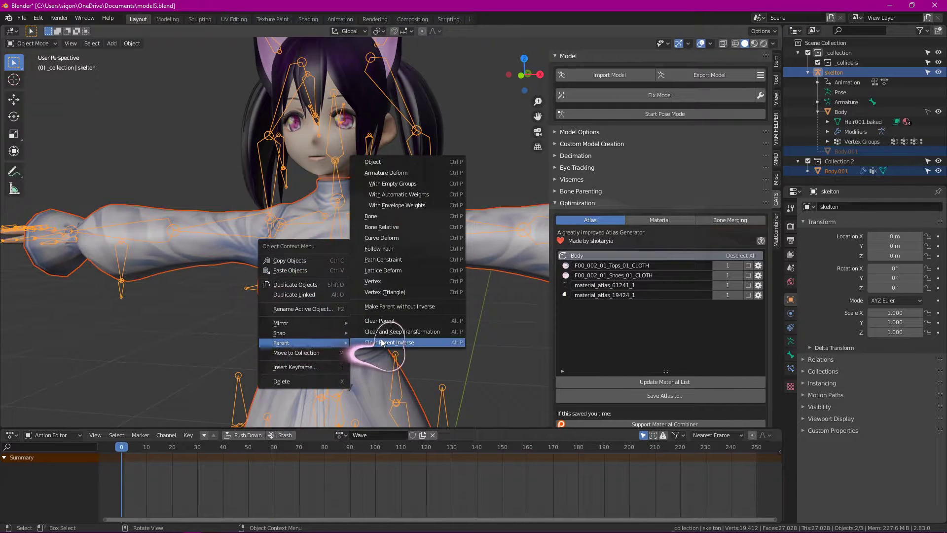
left_click(382, 321)
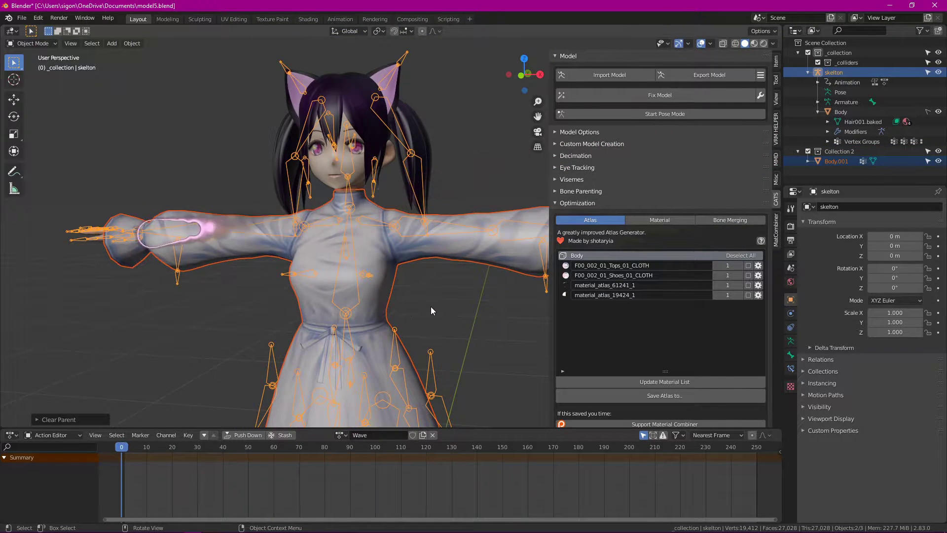
Step: Start pose mode and rotate the right elbow bone slightly to test how the unparented dress follows
left_click(414, 295)
left_click(661, 114)
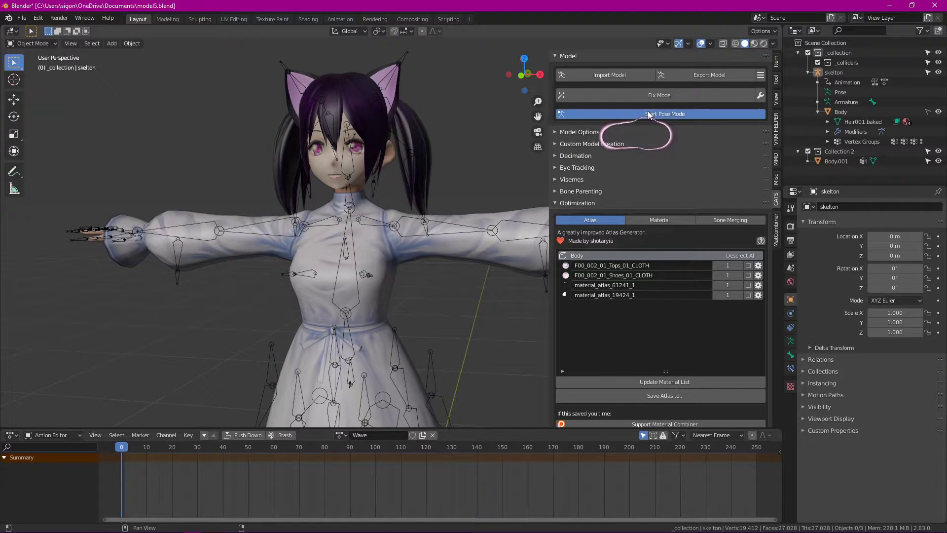
scroll(168, 233, "up", 2)
left_click(154, 236)
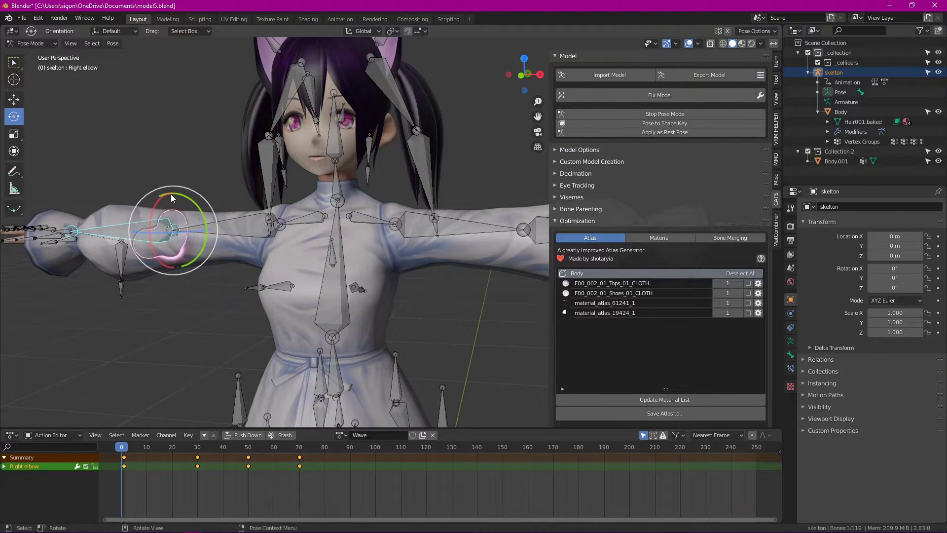
left_click_drag(190, 197, 217, 249)
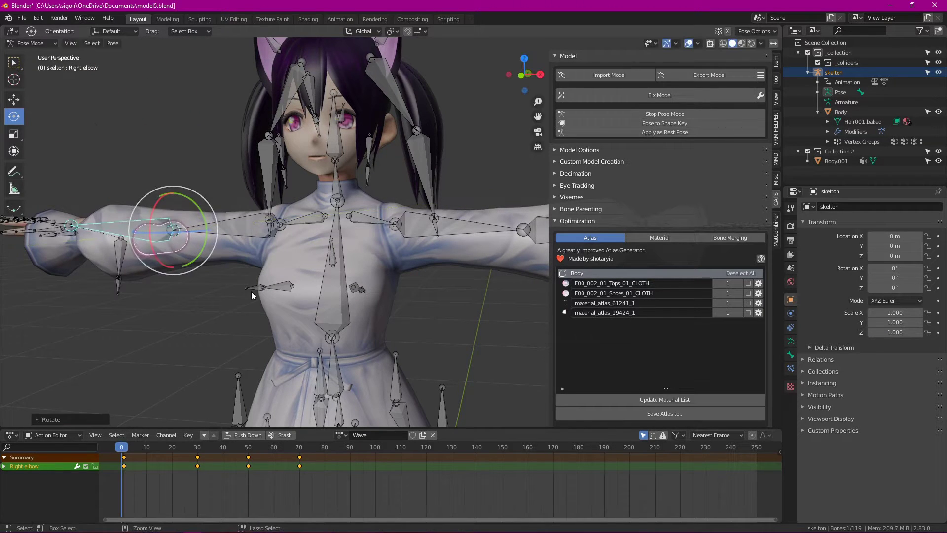
Step: Undo the elbow rotation, deselect the bone and stop pose mode
right_click(437, 309)
left_click(436, 310)
scroll(436, 310, "down", 2)
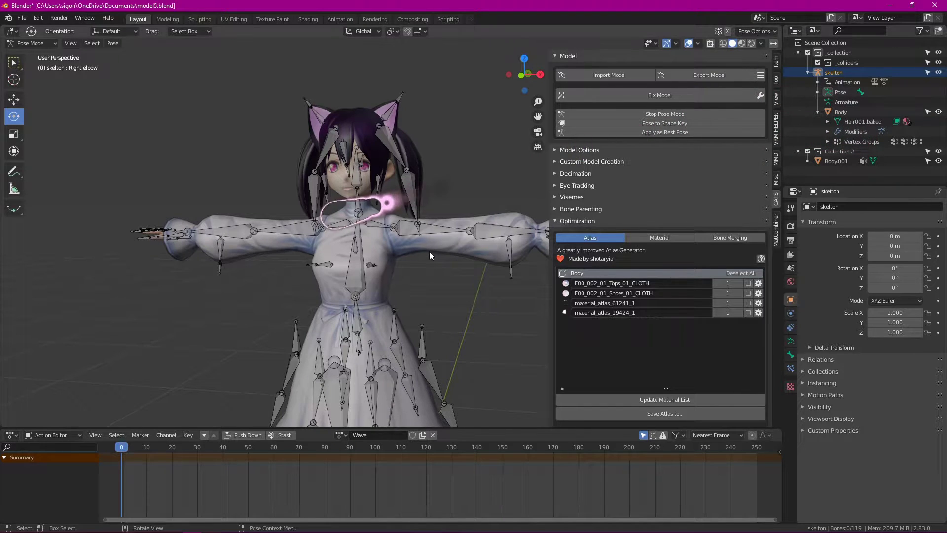
scroll(429, 252, "up", 1)
left_click(664, 113)
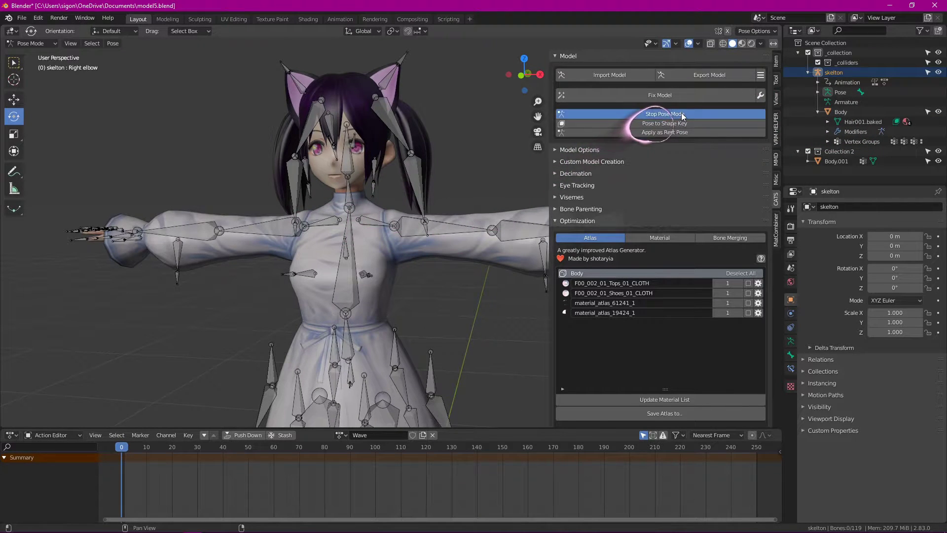
Step: Select the dress mesh and the skelton armature, and parent the dress using Armature Deform With Empty Groups
left_click(477, 256)
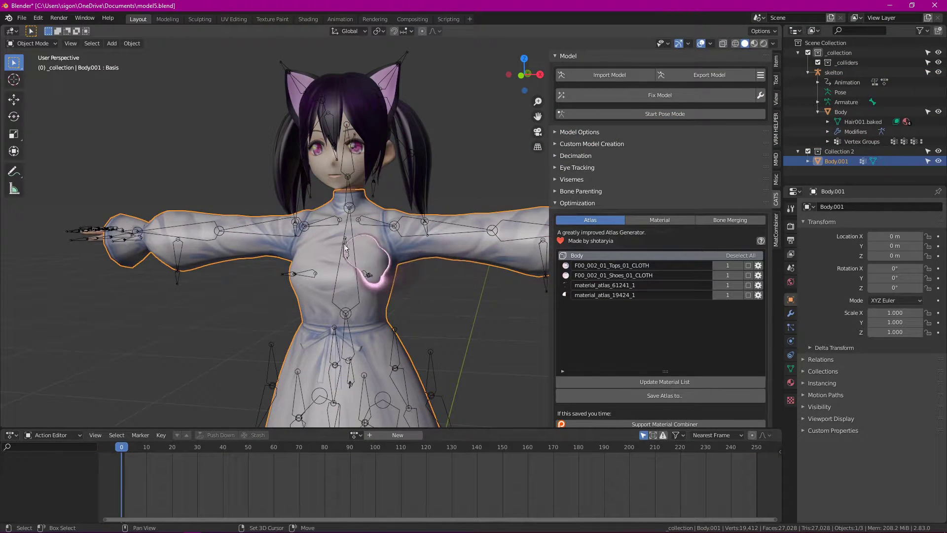
left_click(841, 112)
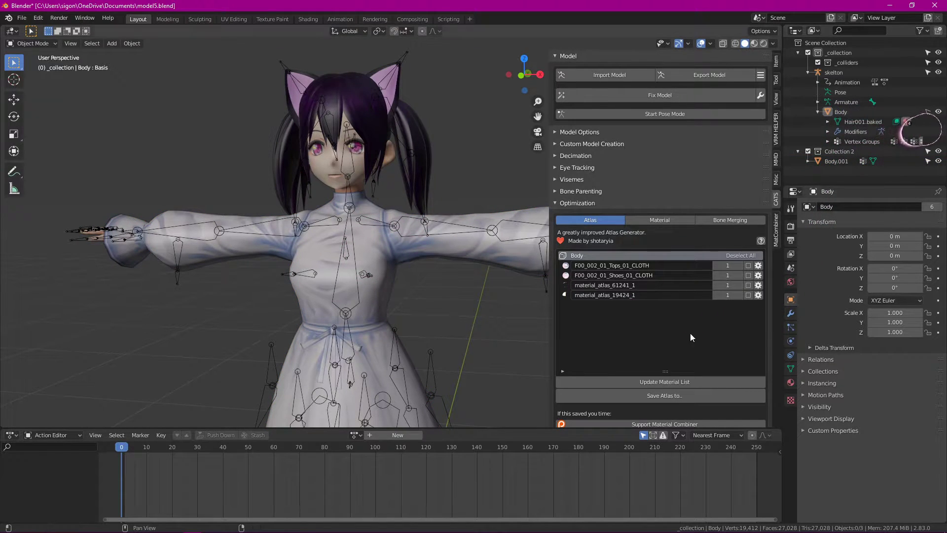
left_click(464, 255)
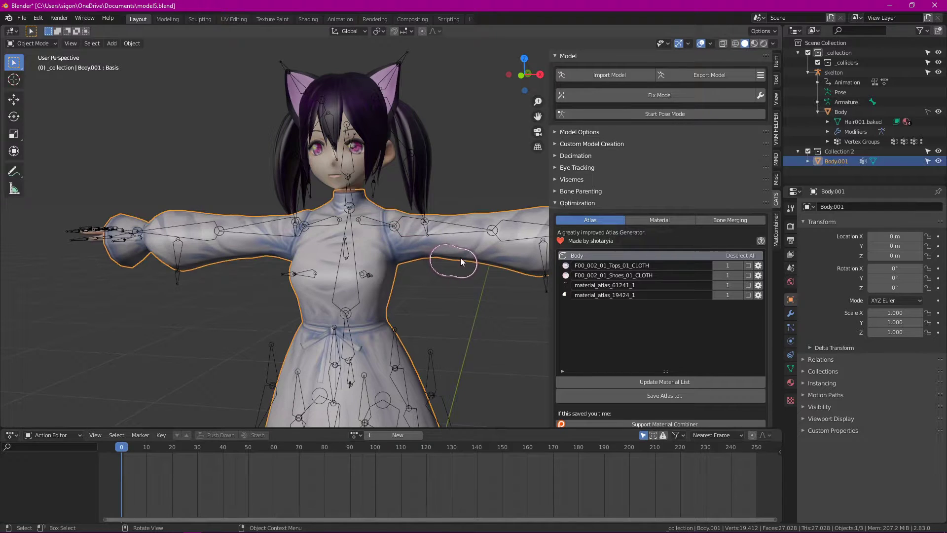
left_click(351, 259)
scroll(347, 271, "up", 2)
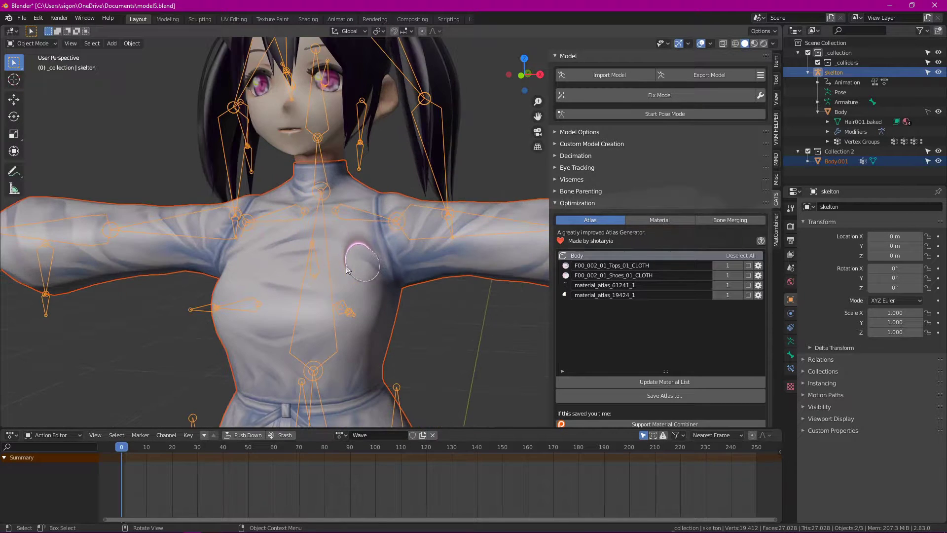
right_click(318, 248)
mouse_move(318, 248)
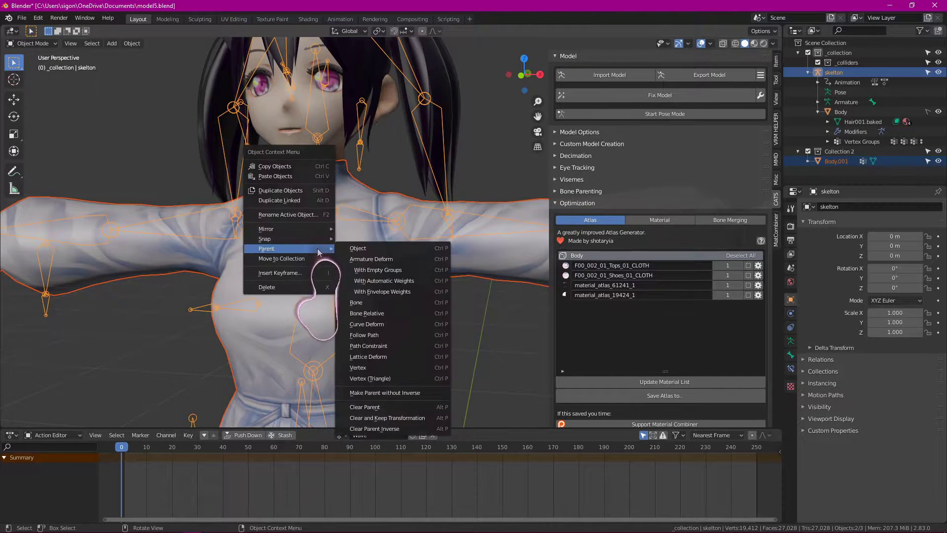
left_click(394, 272)
Step: Deselect everything, start pose mode and rotate the right elbow bone slightly to test the newly parented dress
scroll(424, 302, "down", 5)
left_click(424, 301)
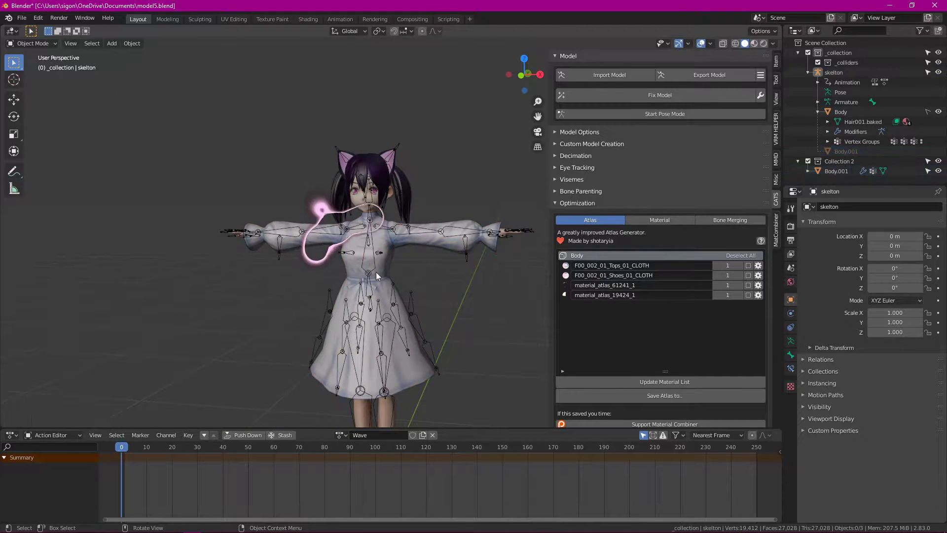
left_click(664, 117)
scroll(323, 240, "up", 5)
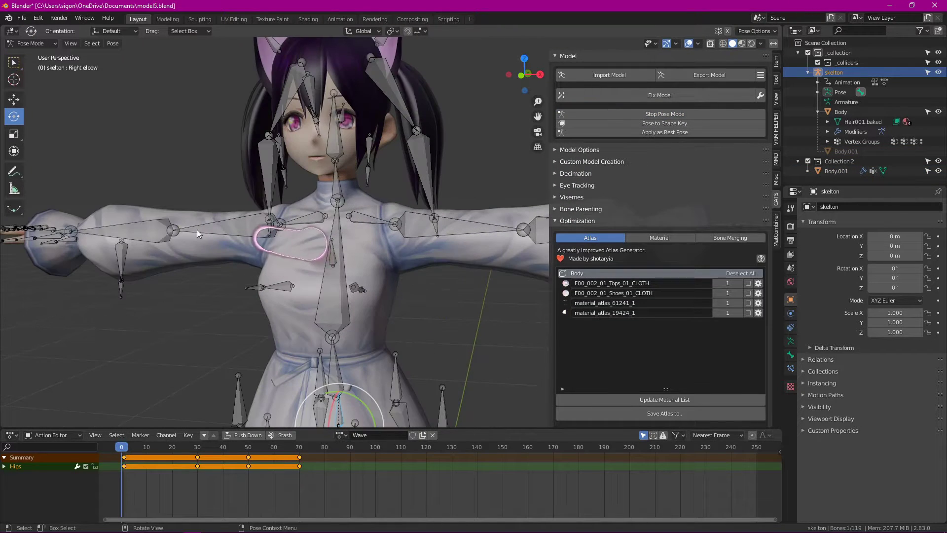
left_click(149, 229)
mouse_move(184, 195)
left_mouse_down()
mouse_move(239, 229)
mouse_move(144, 194)
mouse_move(187, 199)
left_mouse_up()
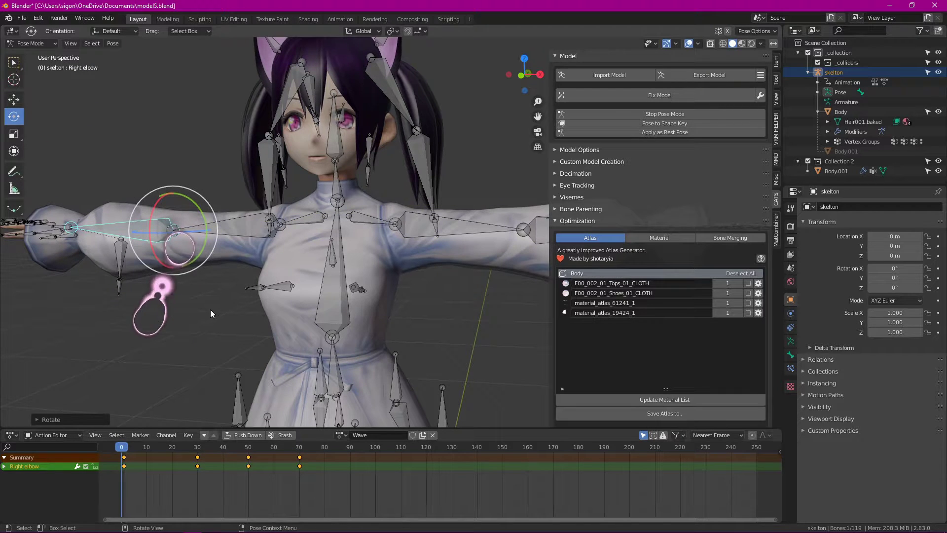
Step: Undo the test rotation of the right elbow and clear the bone selection
key("ctrl+z")
left_click(221, 316)
scroll(222, 317, "down", 5)
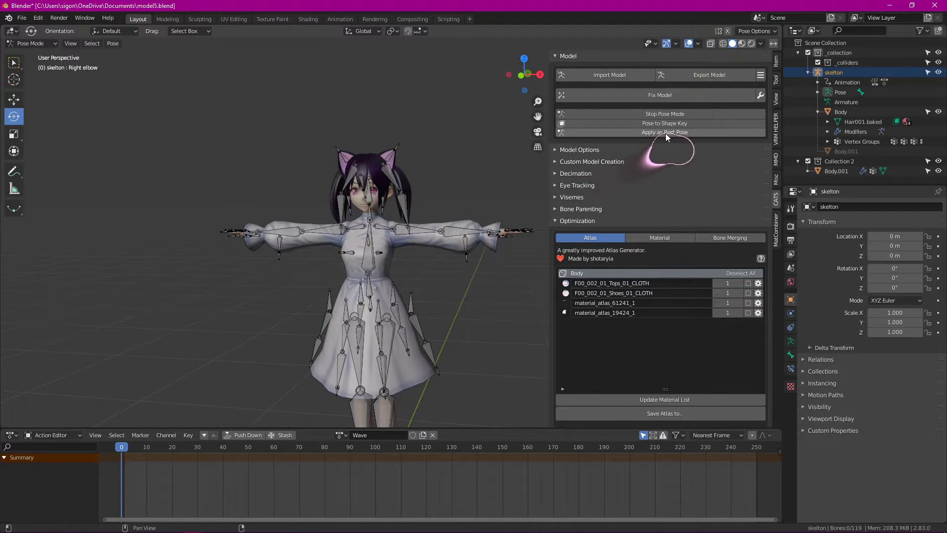
Step: Select the chest bone to look at its Wave keyframes and clear the bone selection
scroll(385, 265, "up", 4)
left_click(345, 280)
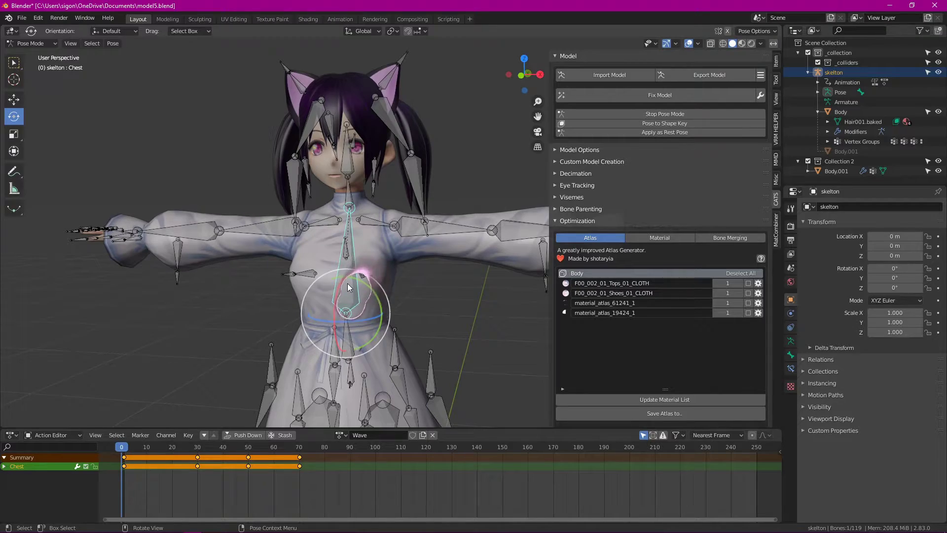
left_click_drag(348, 283, 372, 327)
middle_click_drag(372, 326, 468, 325)
left_click(461, 299)
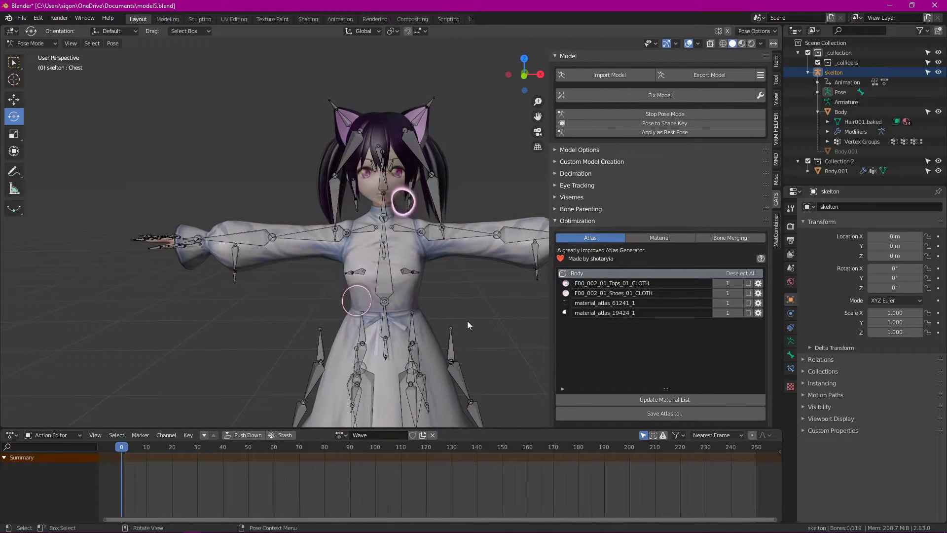
Step: Scrub the Wave animation to frame 6 to check how the dress follows the lowered arms
left_click(137, 452)
mouse_move(140, 453)
left_mouse_down()
mouse_move(252, 449)
mouse_move(144, 439)
mouse_move(312, 445)
mouse_move(154, 435)
mouse_move(137, 446)
left_mouse_up()
scroll(414, 291, "up", 3)
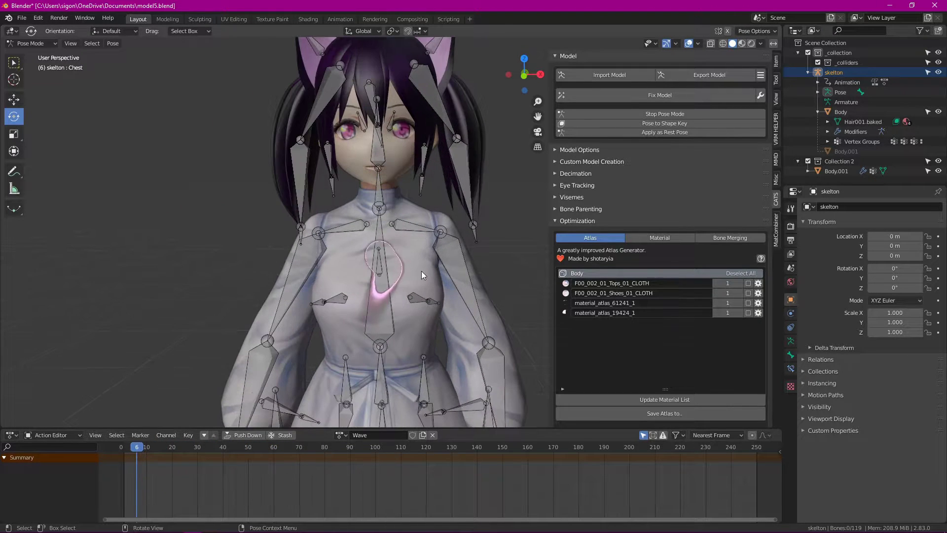
Step: Hide the Body.001 dress to compare the posed body beneath, show it again and scrub further through the Wave animation
left_click(938, 170)
scroll(464, 345, "down", 4)
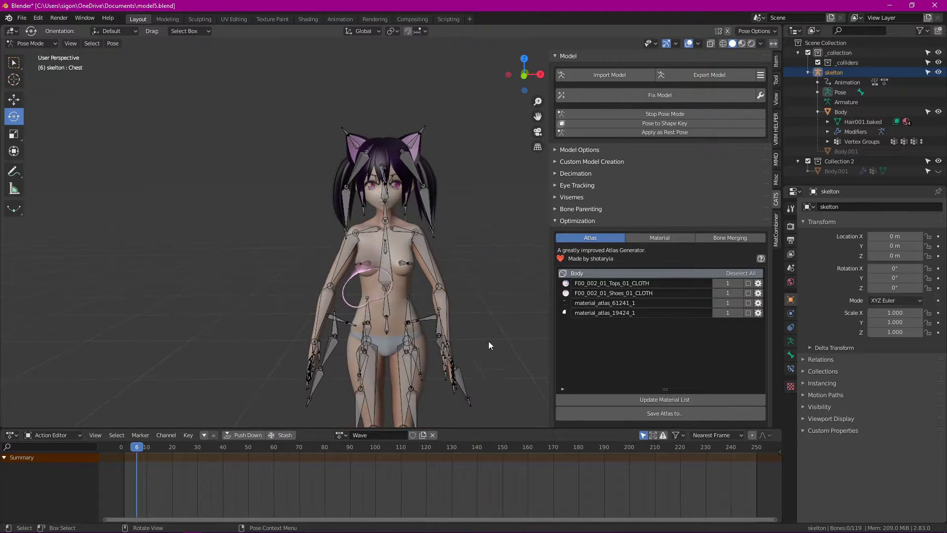
left_click(939, 171)
scroll(477, 327, "up", 4)
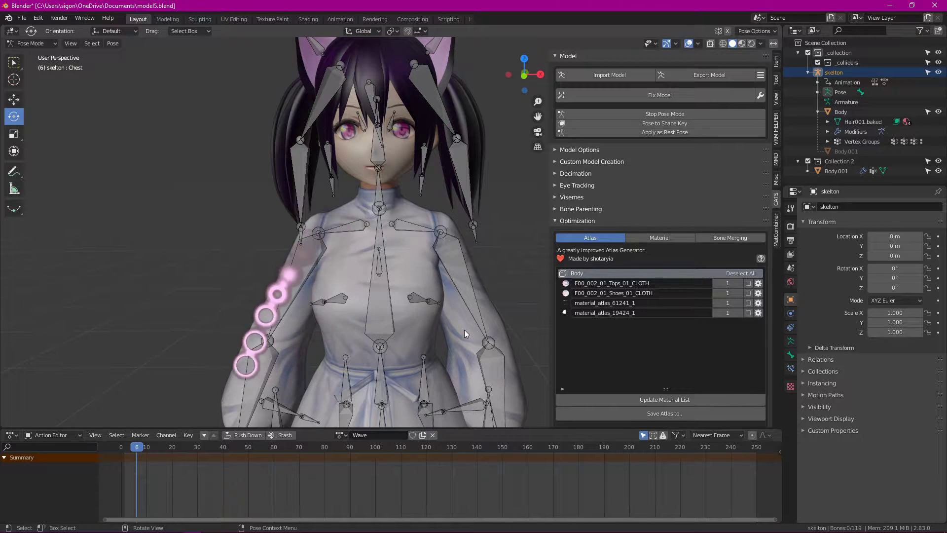
left_click_drag(144, 466, 280, 448)
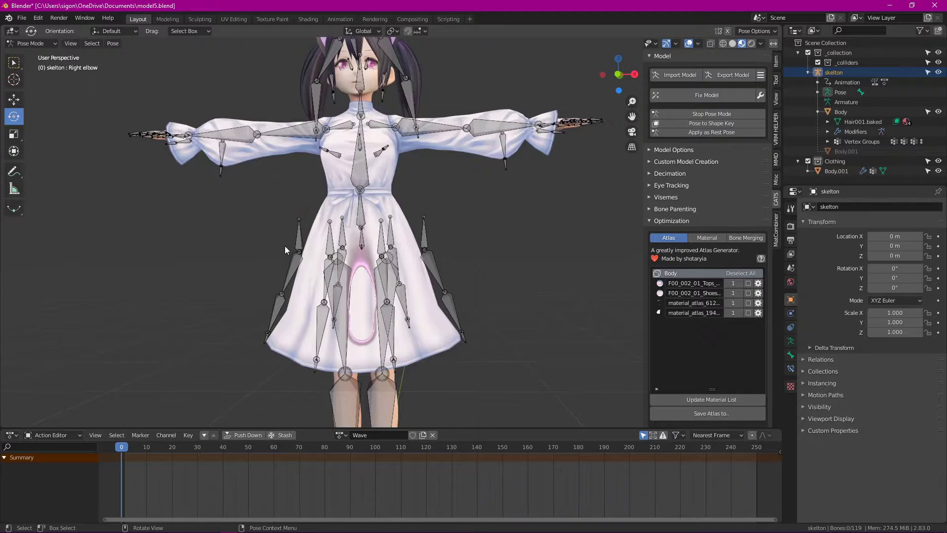
Step: Collapse the Body object's hierarchy in the outliner and save the file
middle_click_drag(285, 246, 298, 263)
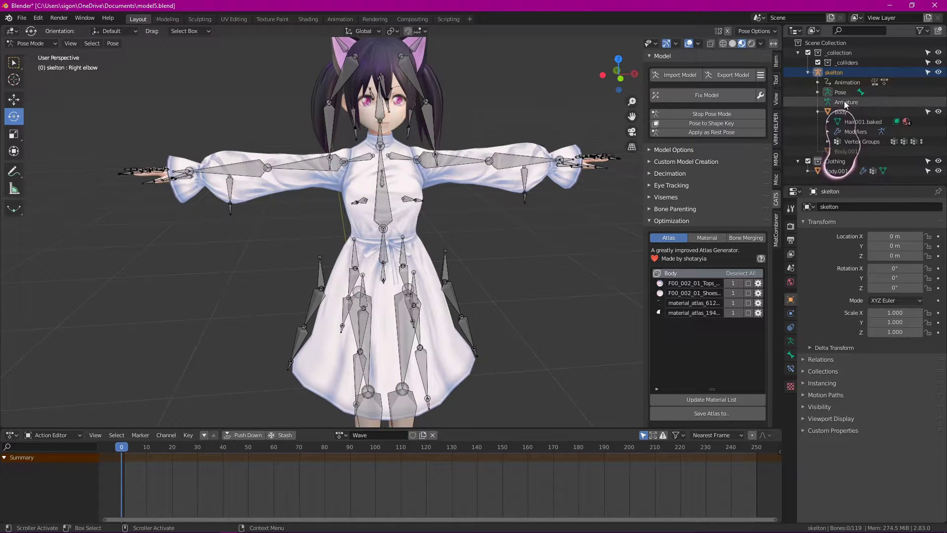
left_click(819, 112)
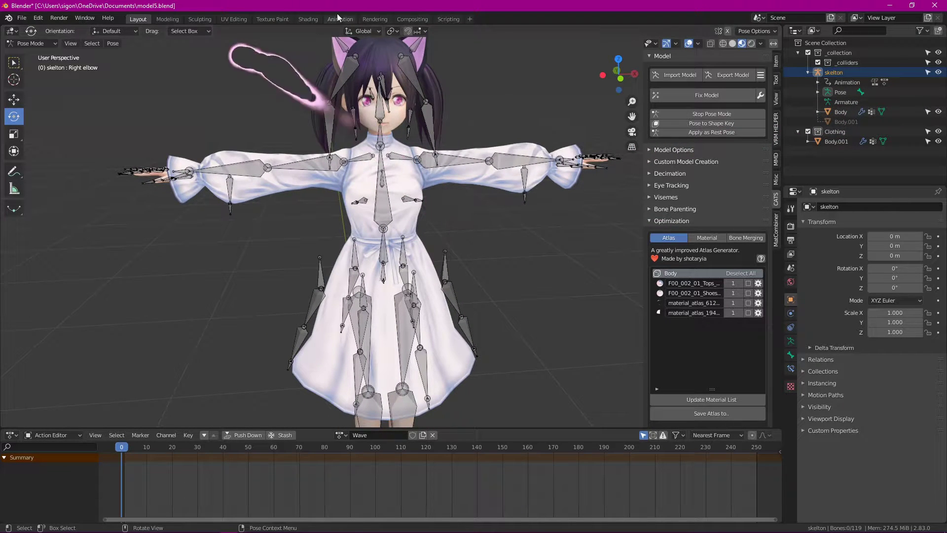
key("ctrl+s")
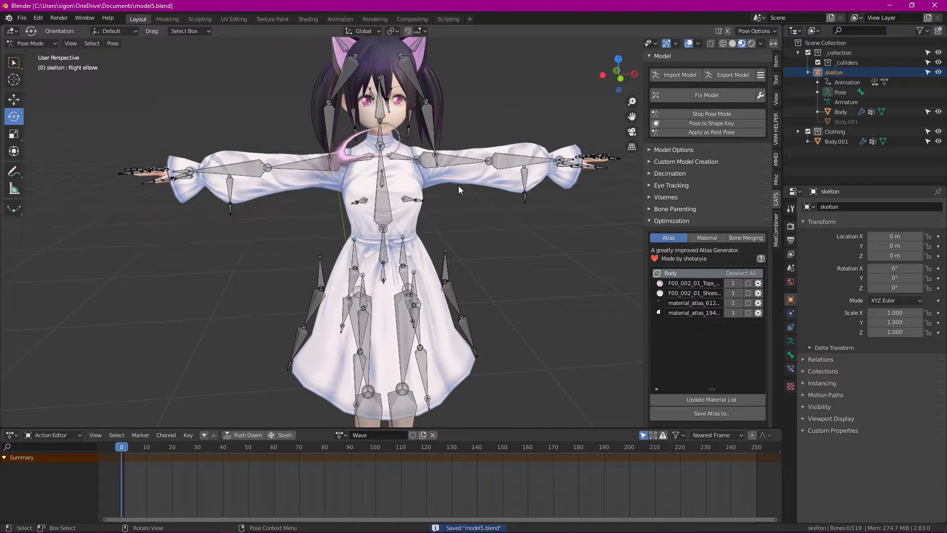
Step: Hide the Body mesh and turn off viewport visibility for armatures, leaving only the dress displayed
mouse_move(473, 217)
middle_mouse_down()
mouse_move(452, 212)
mouse_move(458, 217)
mouse_move(448, 220)
mouse_move(464, 223)
middle_mouse_up()
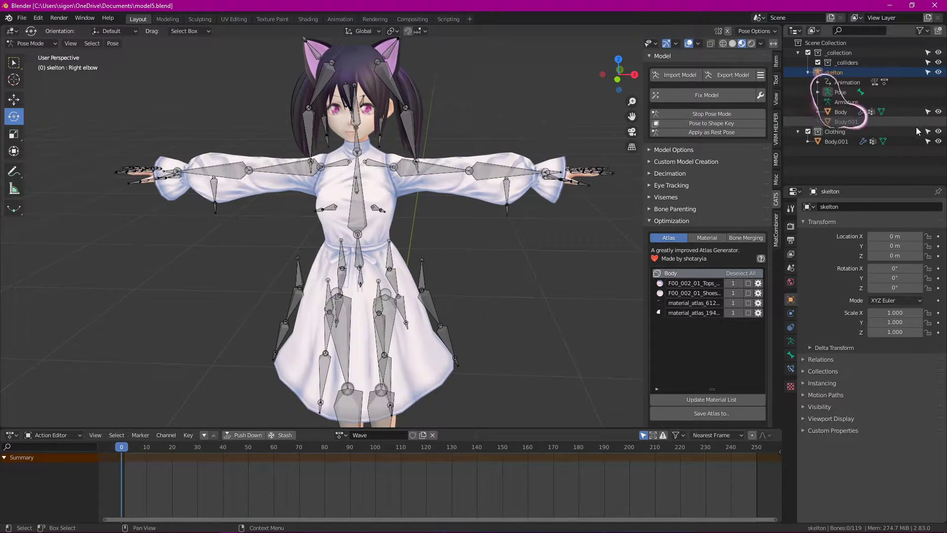
left_click(937, 113)
middle_click_drag(605, 236, 567, 230)
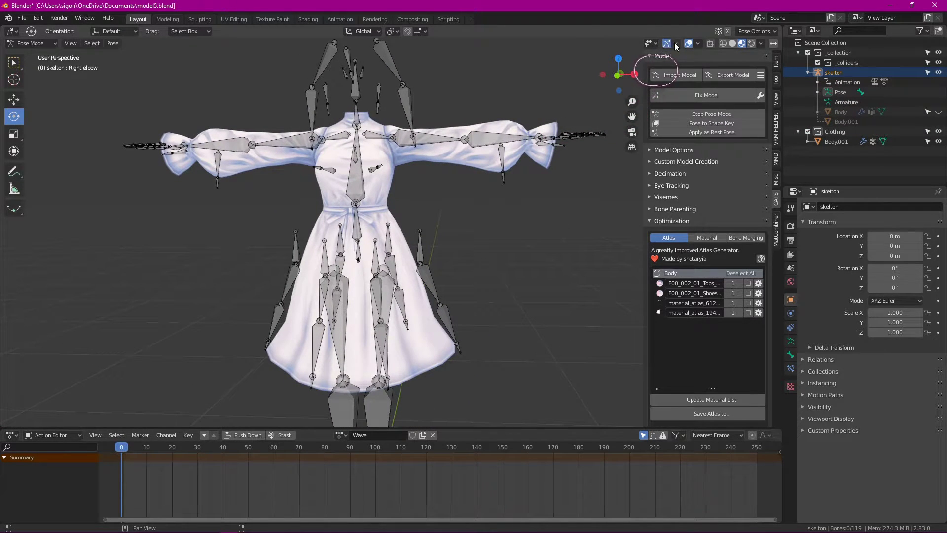
left_click(655, 43)
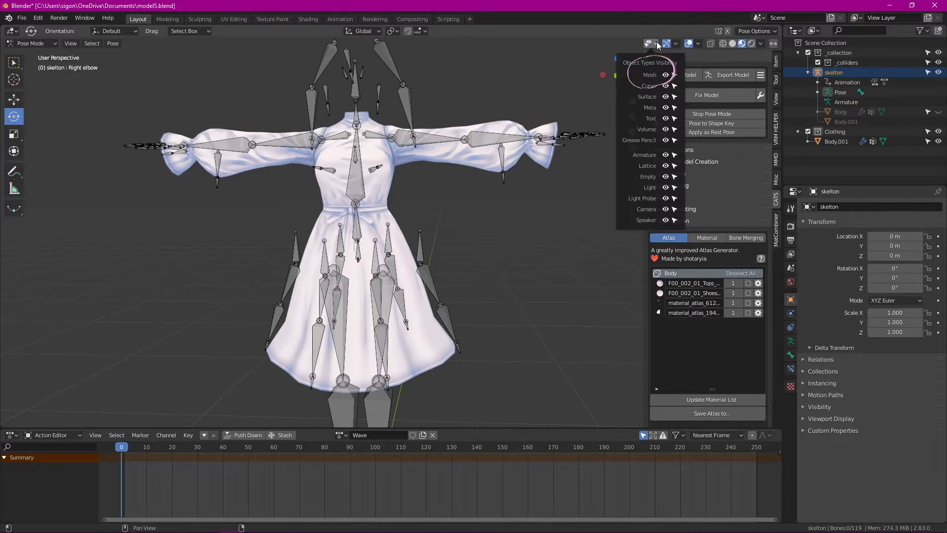
left_click(666, 156)
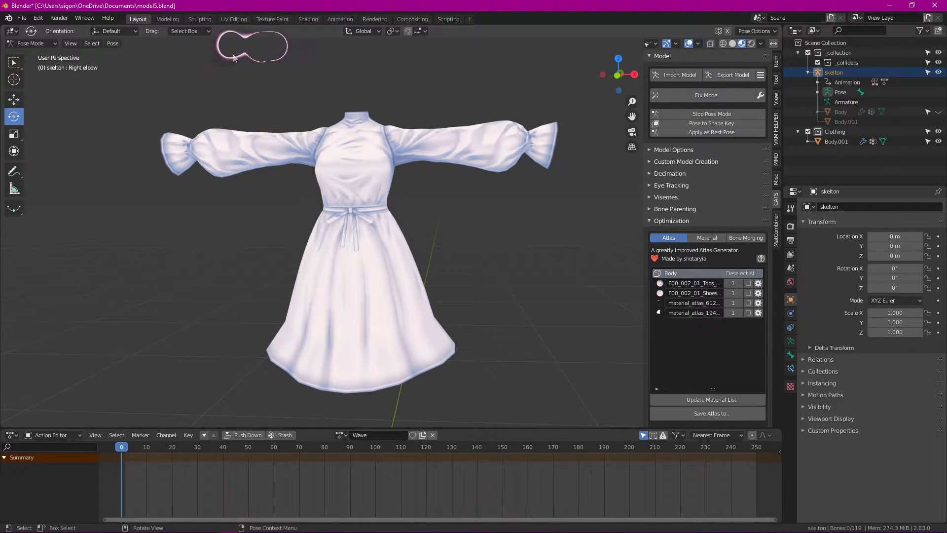
Step: Switch to the Texture Paint workspace, expand Body.001 in the Clothing collection and make its mesh data active
mouse_move(234, 136)
middle_mouse_down()
mouse_move(299, 194)
mouse_move(758, 197)
mouse_move(369, 90)
middle_mouse_up()
left_click(276, 20)
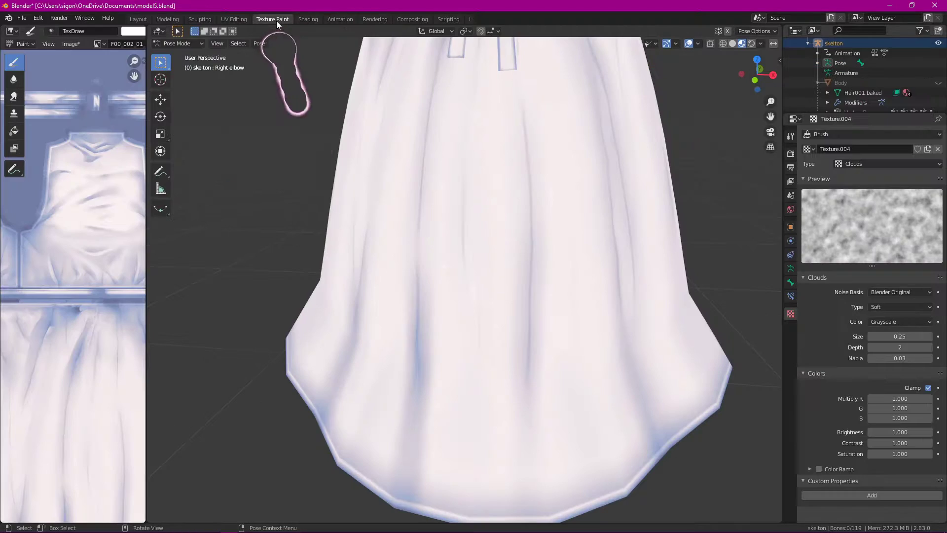
scroll(484, 187, "down", 6)
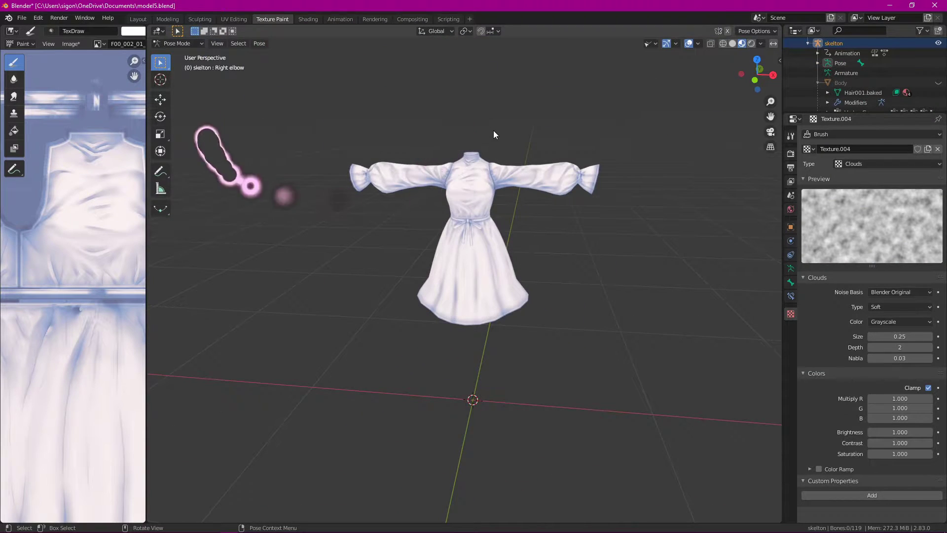
scroll(494, 133, "up", 2)
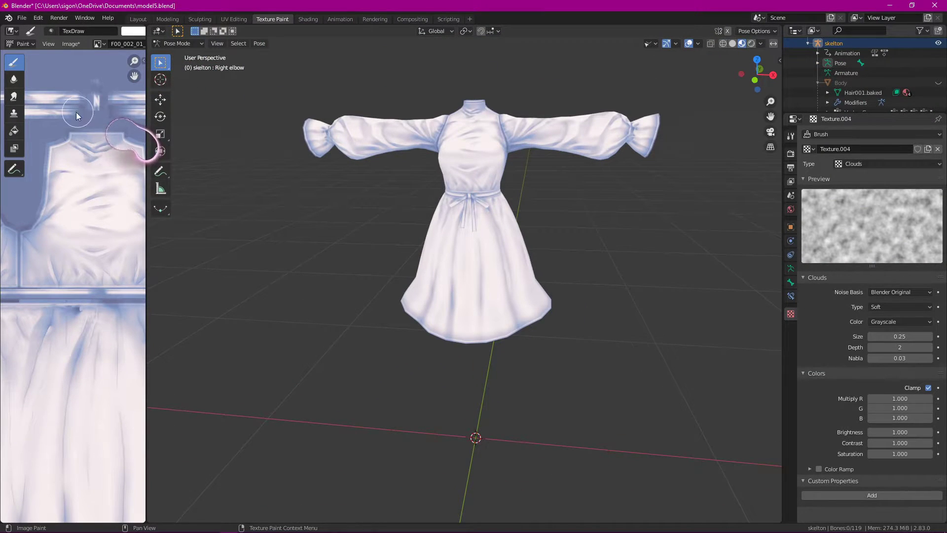
scroll(850, 94, "down", 3)
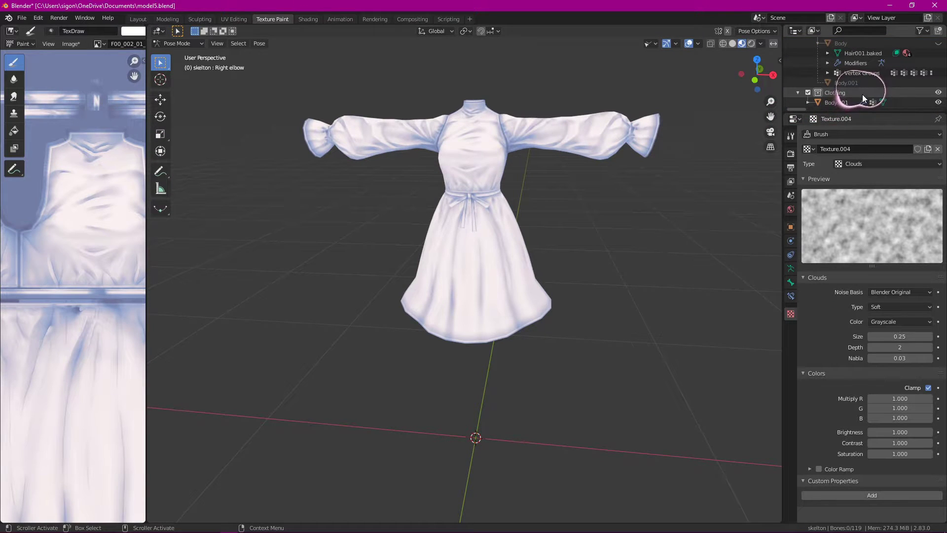
left_click(819, 102)
left_click(809, 102)
scroll(847, 93, "down", 3)
left_click(846, 84)
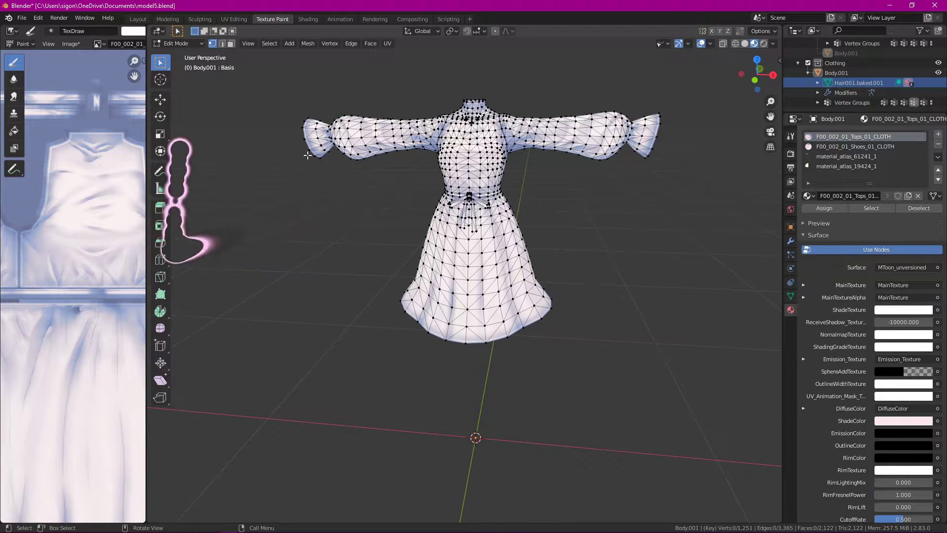
Step: Widen the 3D viewport slightly and put the dress mesh into Texture Paint mode
left_click(193, 45)
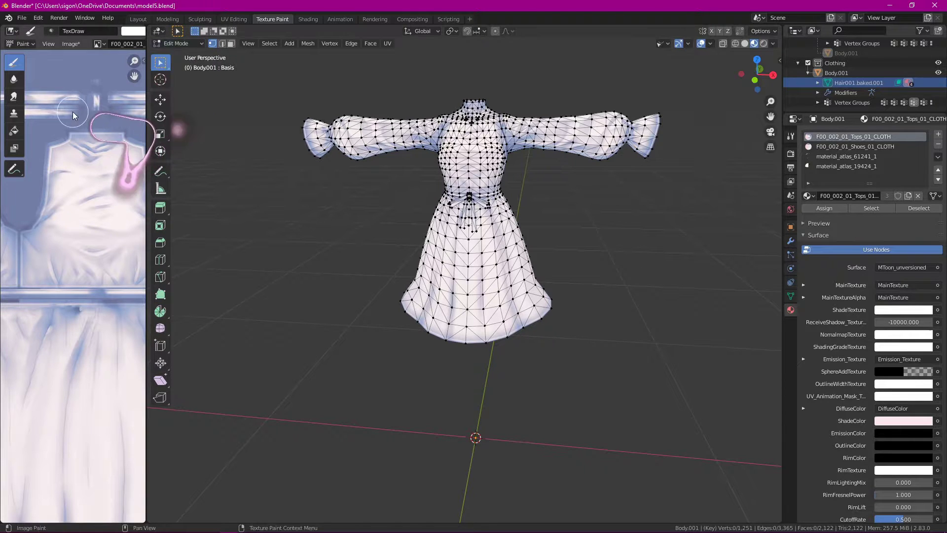
mouse_move(148, 176)
left_mouse_down()
mouse_move(739, 182)
mouse_move(136, 177)
left_mouse_up()
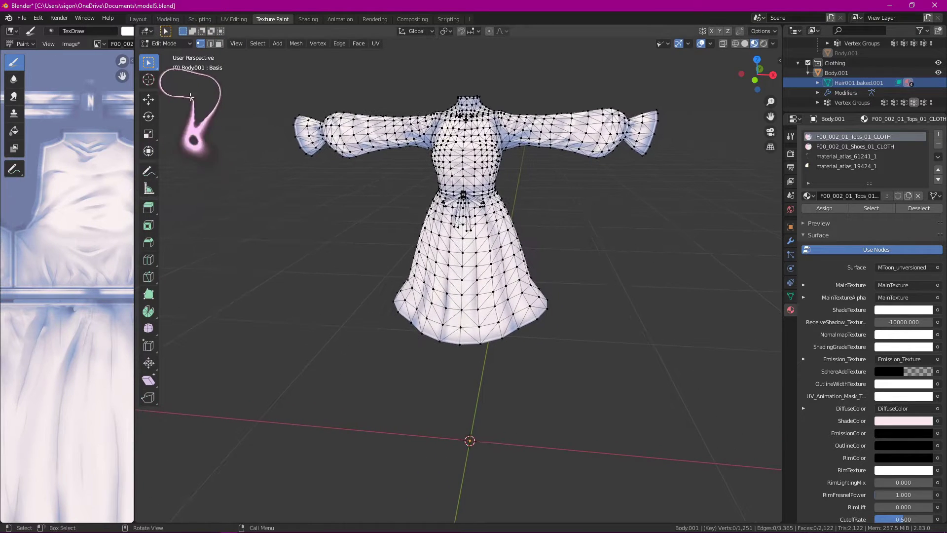
left_click(171, 45)
left_click(175, 109)
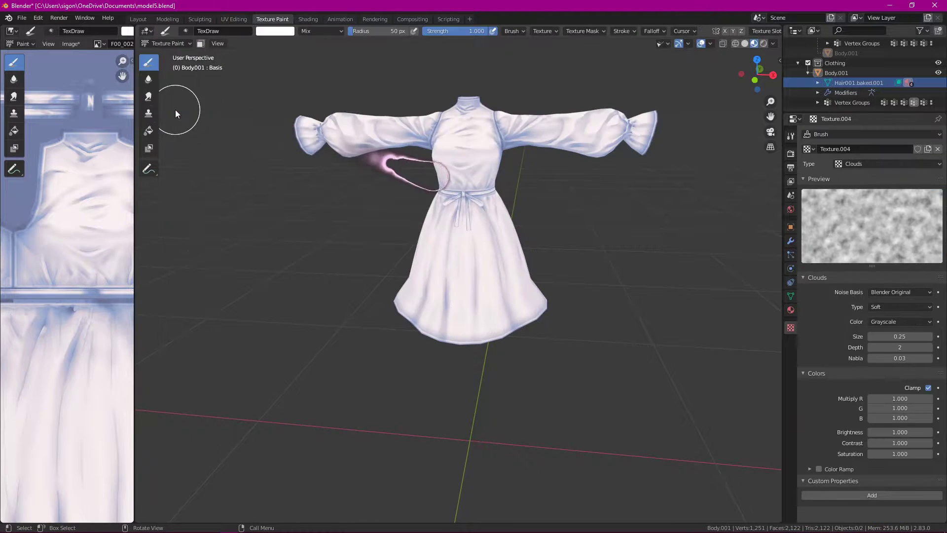
scroll(401, 280, "up", 3)
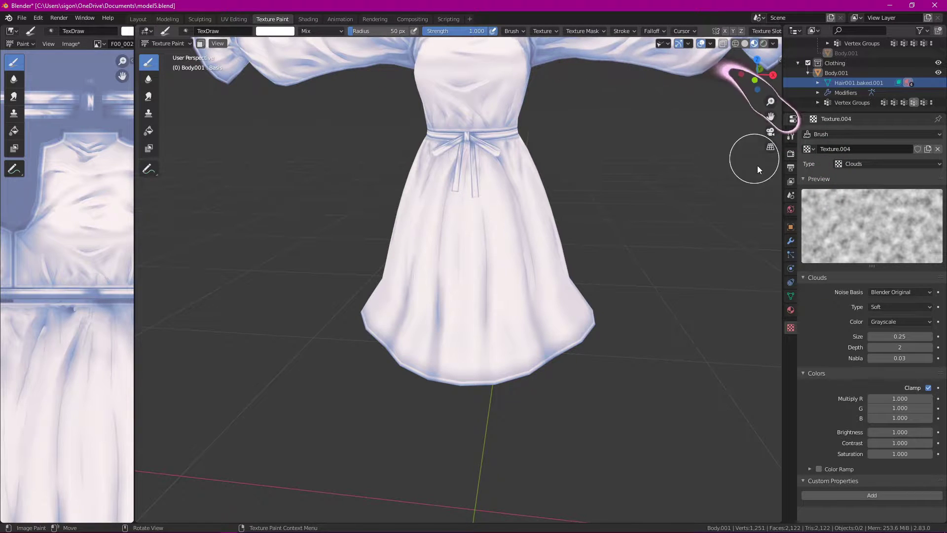
Step: Display the Draw tool's settings and look through the available brushes, keeping TexDraw
left_click(789, 138)
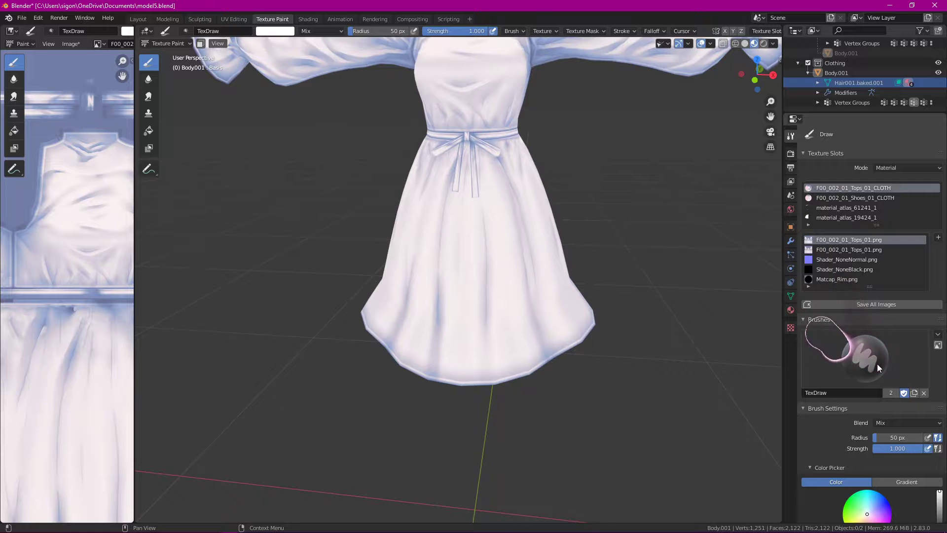
scroll(877, 363, "down", 5)
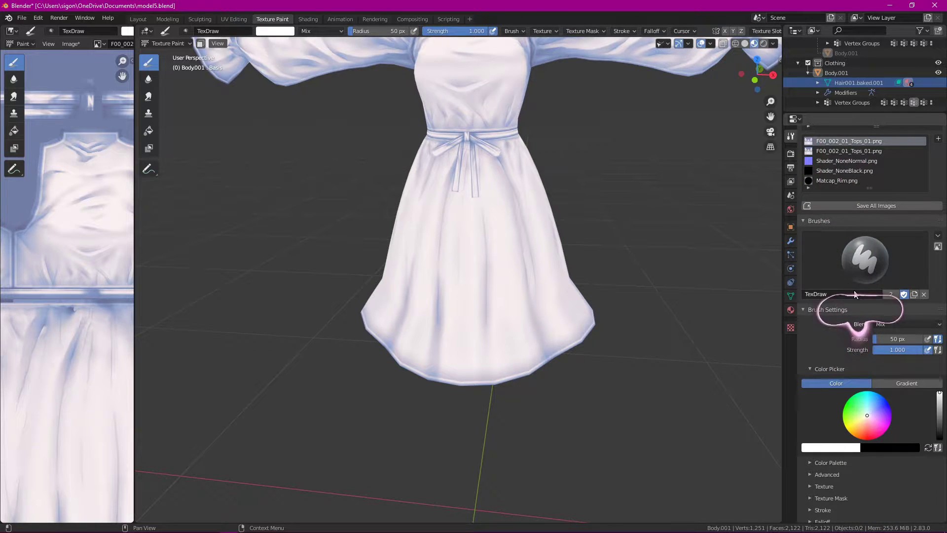
left_click(864, 262)
left_click(628, 312)
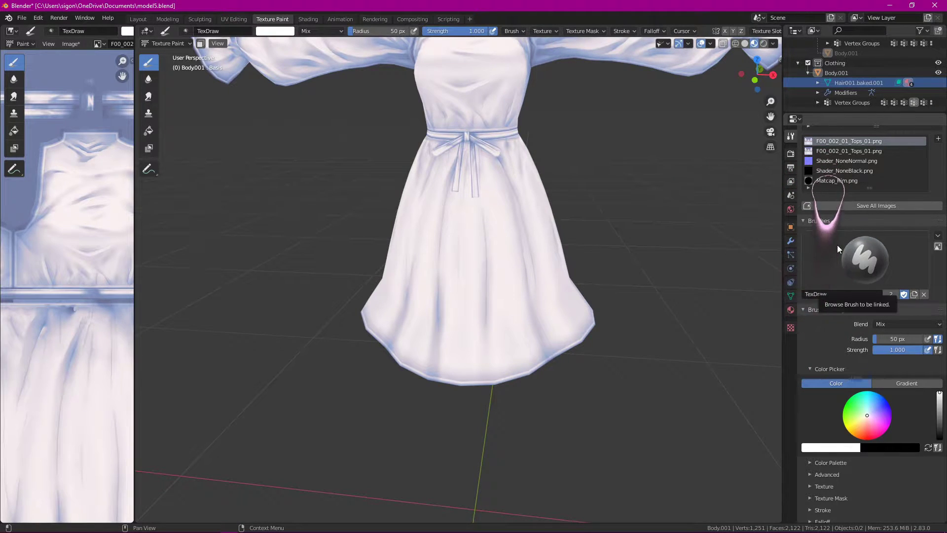
Step: Select the material_atlas_61241_1 texture slot, paint a test stroke across the skirt and undo the stroke
scroll(872, 164, "down", 3)
scroll(872, 165, "up", 6)
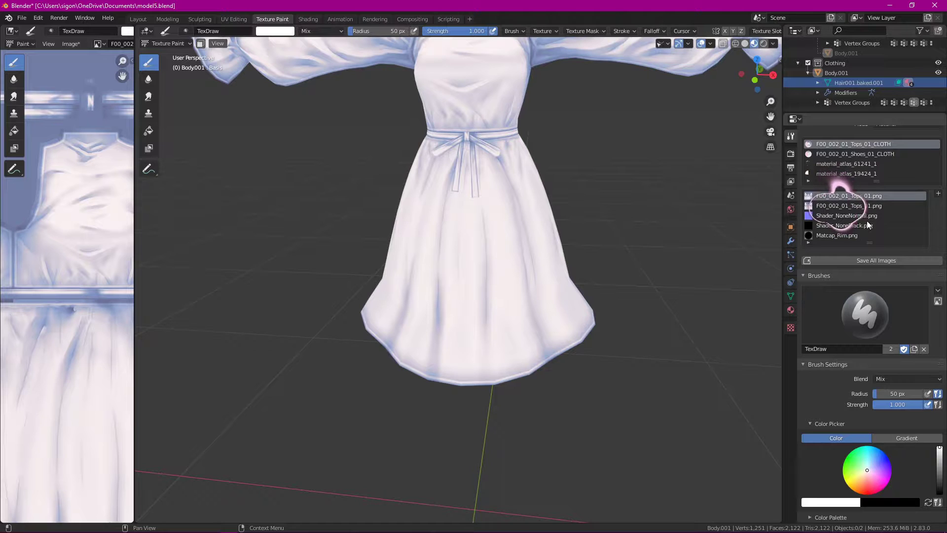
left_click(847, 183)
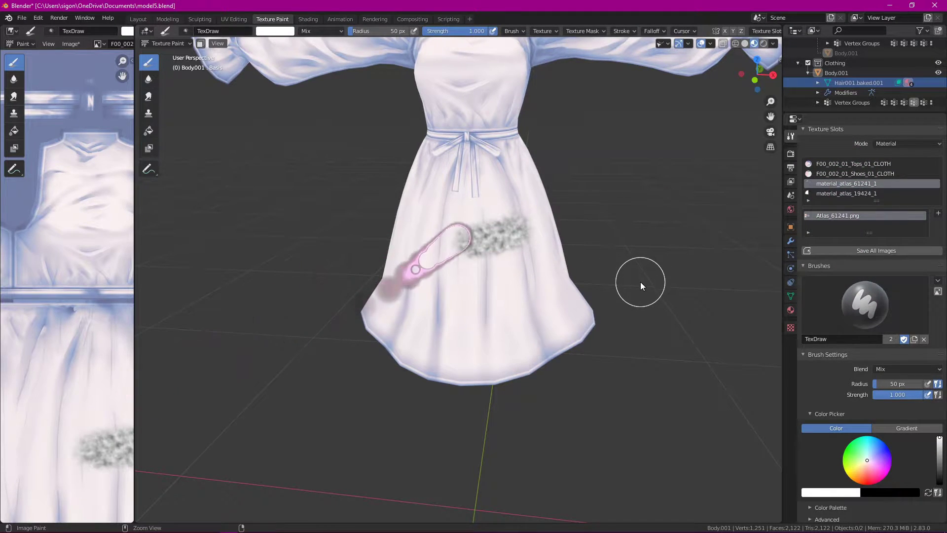
key("ctrl+z")
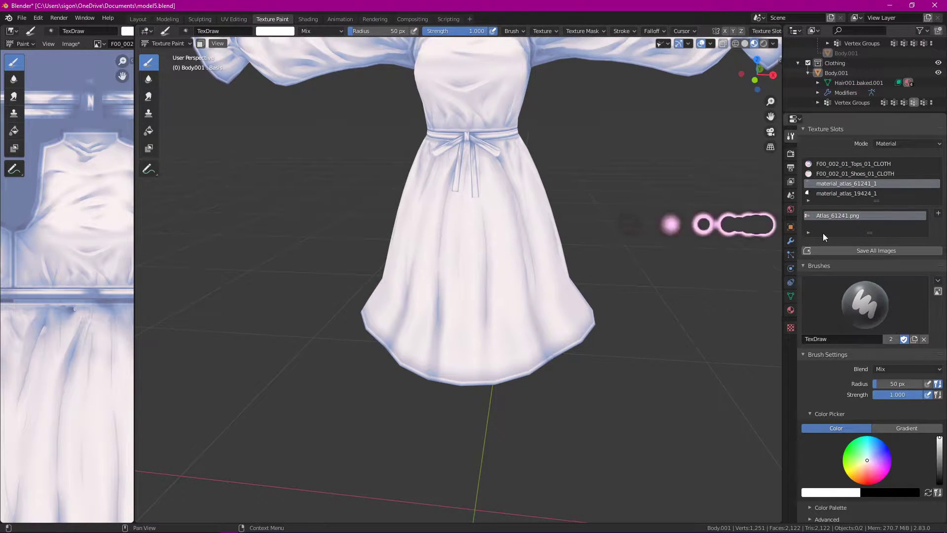
Step: Remove the Clouds texture from the brush and create a new Image or Movie brush texture in its place
left_click(791, 328)
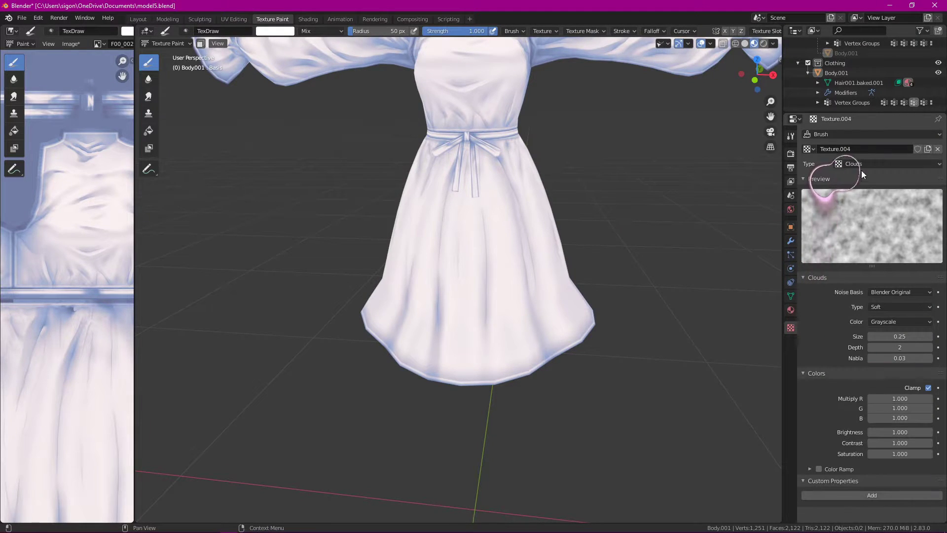
left_click(908, 164)
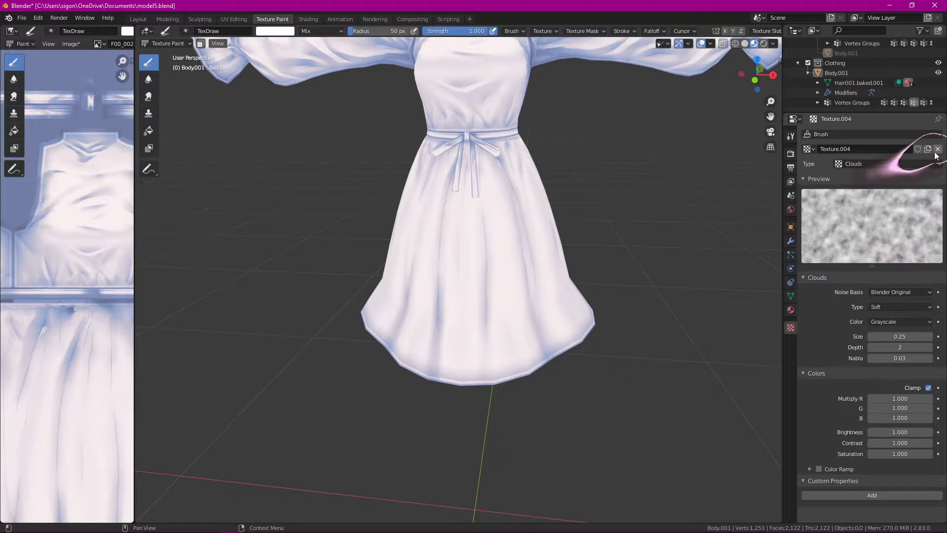
left_click(937, 149)
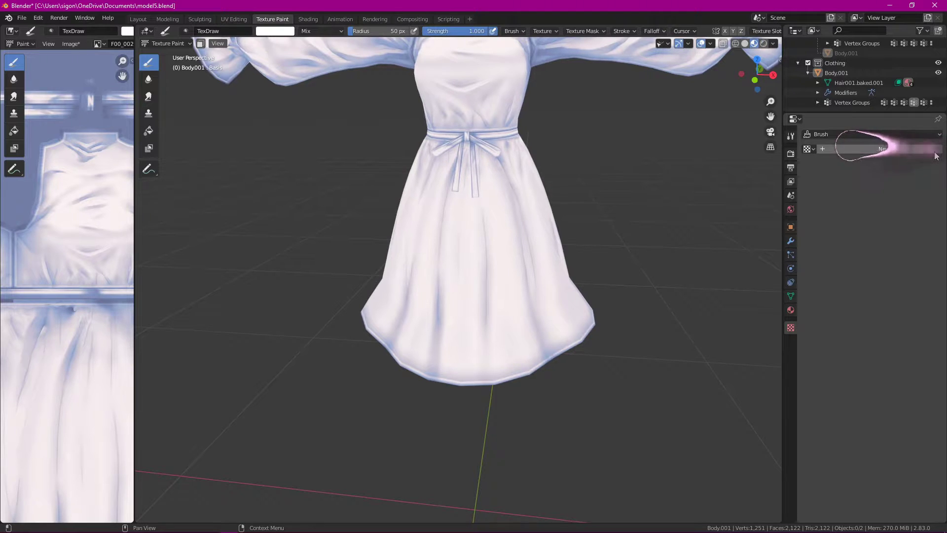
left_click(837, 149)
left_click(809, 149)
left_click(809, 150)
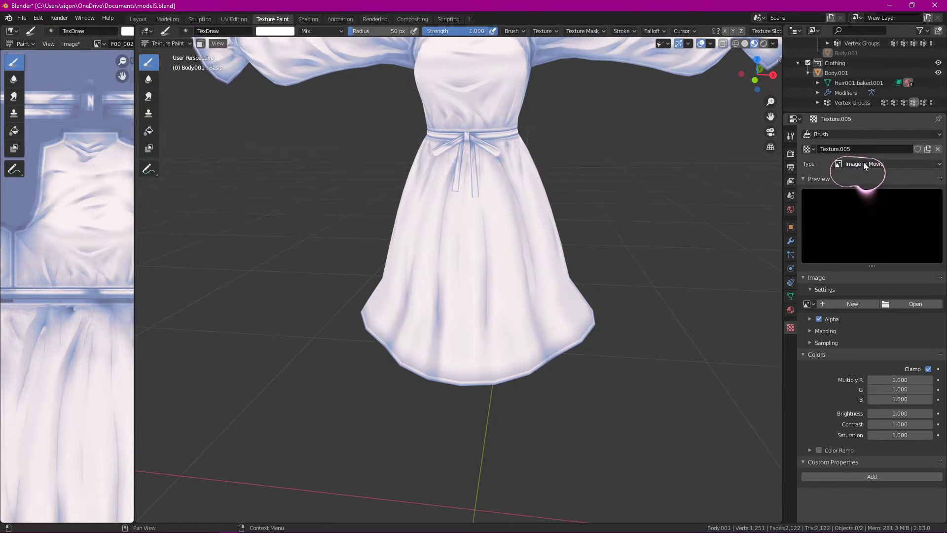
Step: Load glaceon100x100_circle.png from the Pictures folder as the brush texture's image
left_click(897, 304)
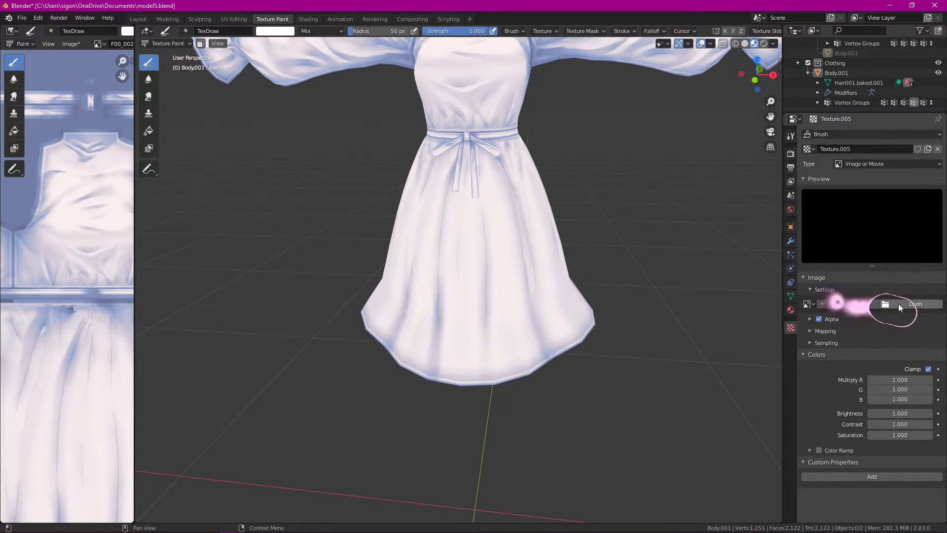
scroll(499, 281, "down", 8)
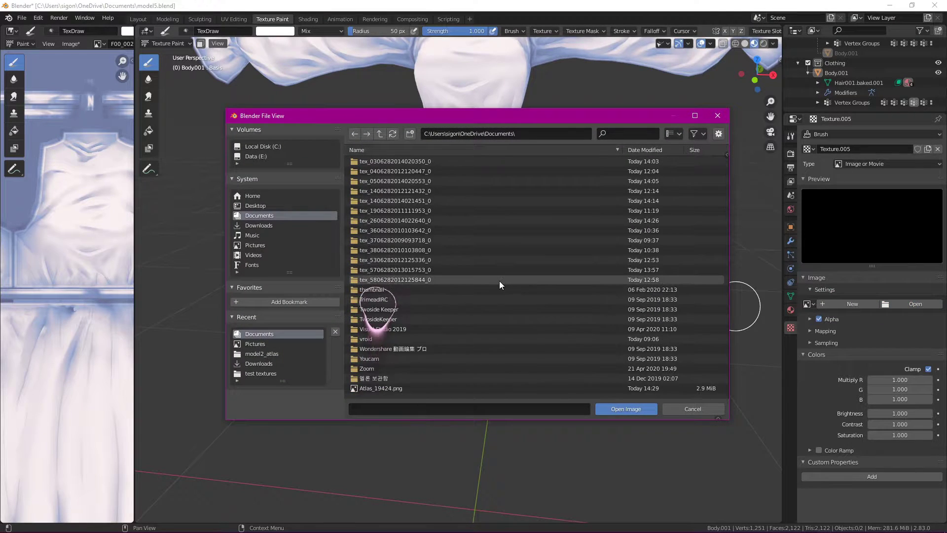
left_click(267, 247)
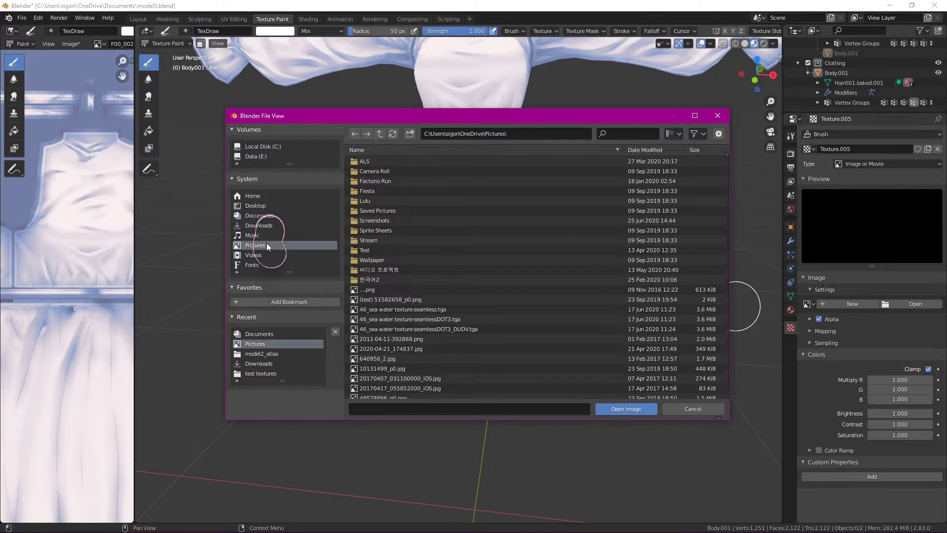
scroll(487, 279, "down", 5)
scroll(474, 290, "down", 4)
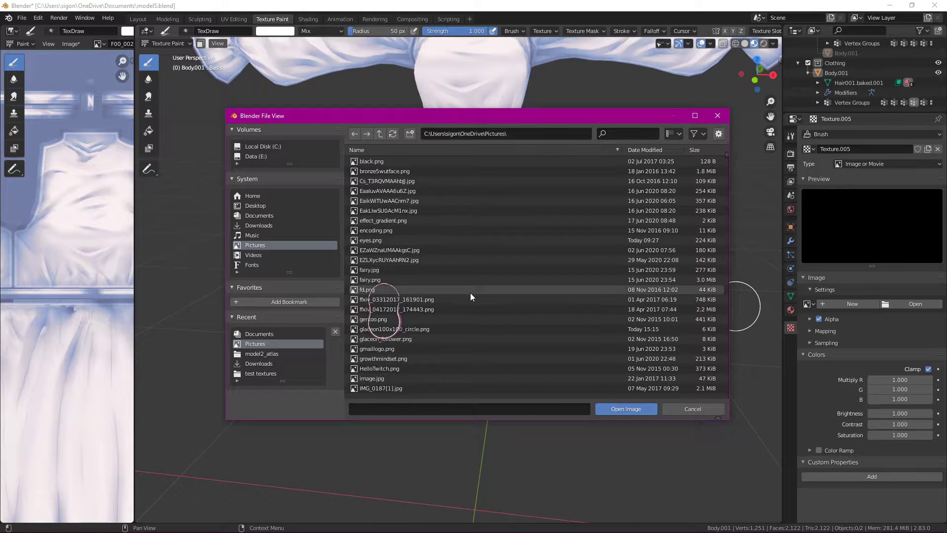
left_click(401, 291)
left_click(626, 409)
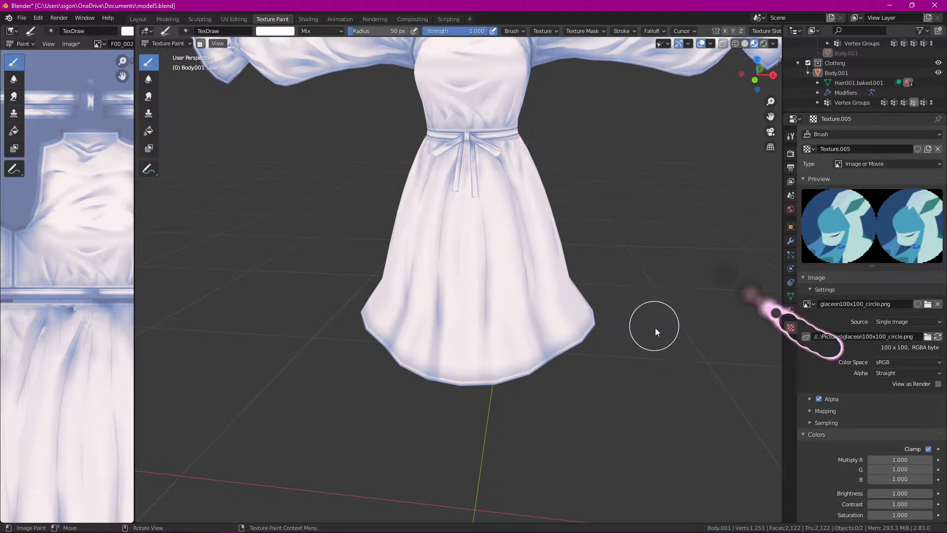
Step: Paint the image texture in two rows across the skirt front and in a band across the chest
left_click(467, 250)
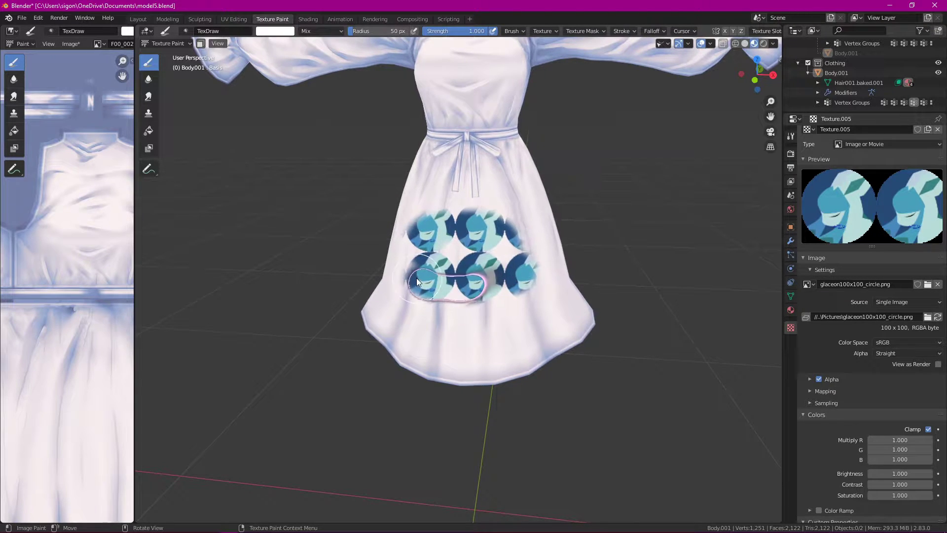
mouse_move(517, 279)
middle_mouse_down()
mouse_move(555, 280)
mouse_move(606, 306)
mouse_move(532, 390)
mouse_move(534, 372)
middle_mouse_up()
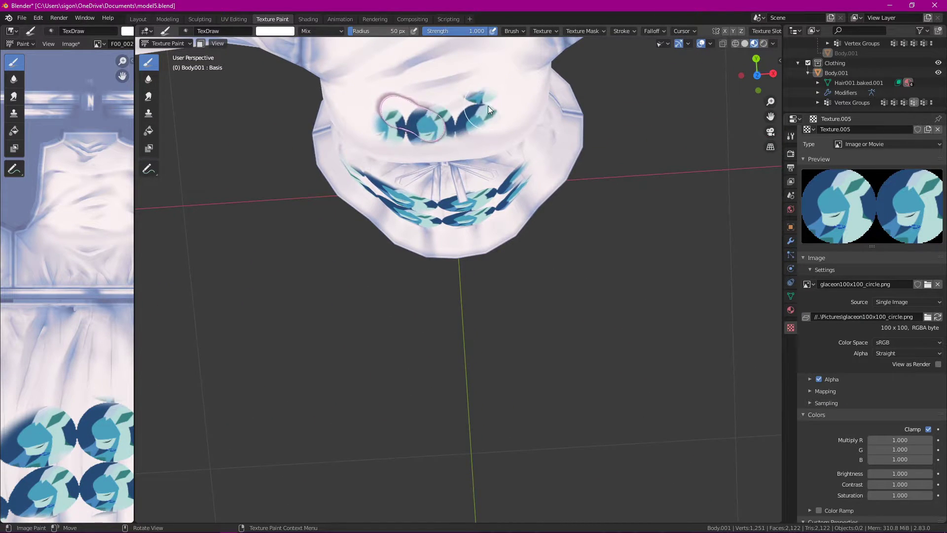
mouse_move(522, 101)
left_mouse_down()
mouse_move(386, 123)
mouse_move(352, 117)
left_mouse_up()
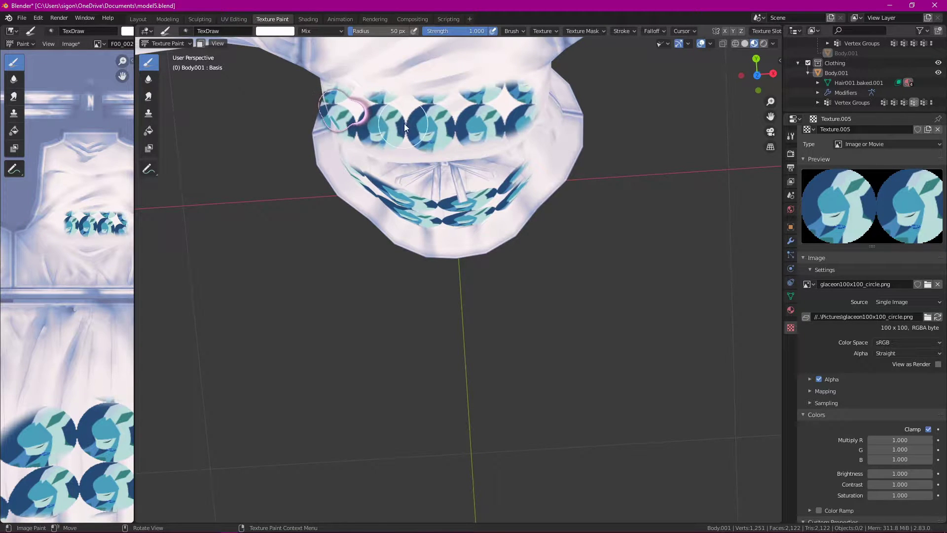
Step: Cover the rest of the bodice with the image pattern down to the waist, painting from the front and both sides
mouse_move(565, 156)
middle_mouse_down()
mouse_move(513, 81)
mouse_move(517, 180)
mouse_move(483, 184)
mouse_move(463, 102)
middle_mouse_up()
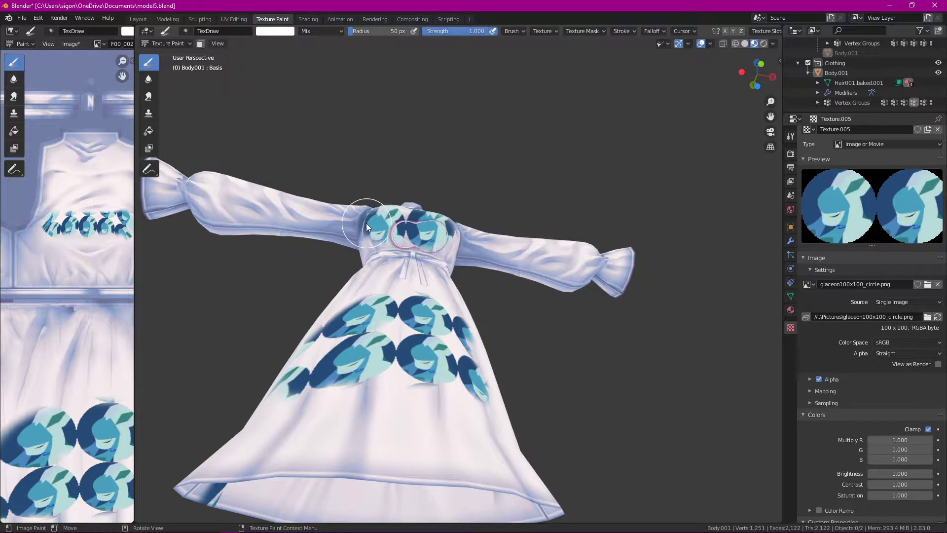
left_click_drag(442, 245, 445, 246)
mouse_move(473, 247)
middle_mouse_down()
mouse_move(464, 320)
mouse_move(478, 356)
mouse_move(542, 370)
middle_mouse_up()
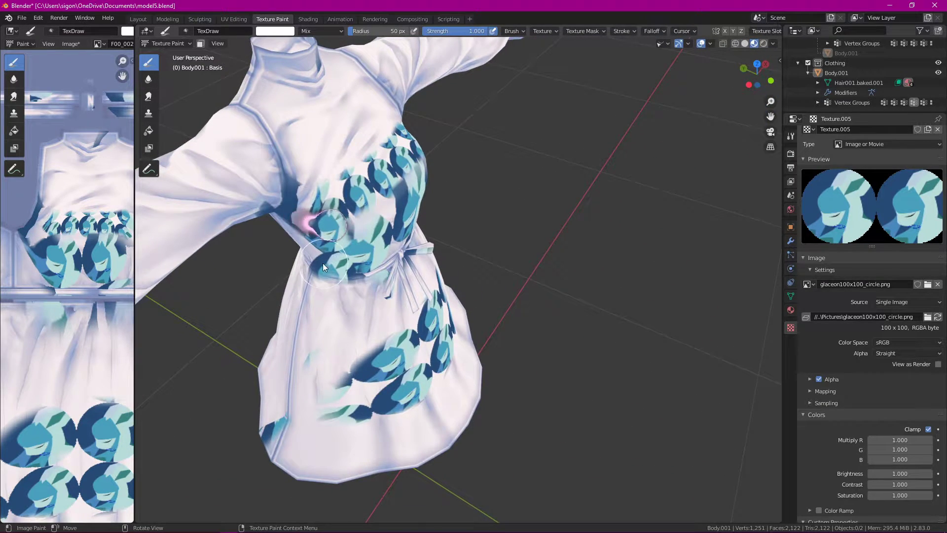
middle_click_drag(457, 251, 357, 206)
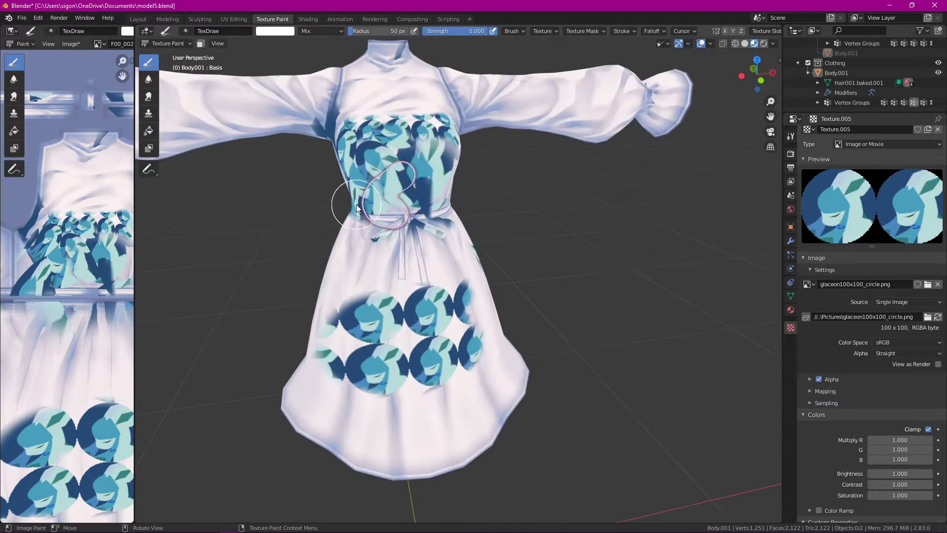
left_click_drag(435, 184, 459, 238)
middle_click_drag(460, 238, 475, 210)
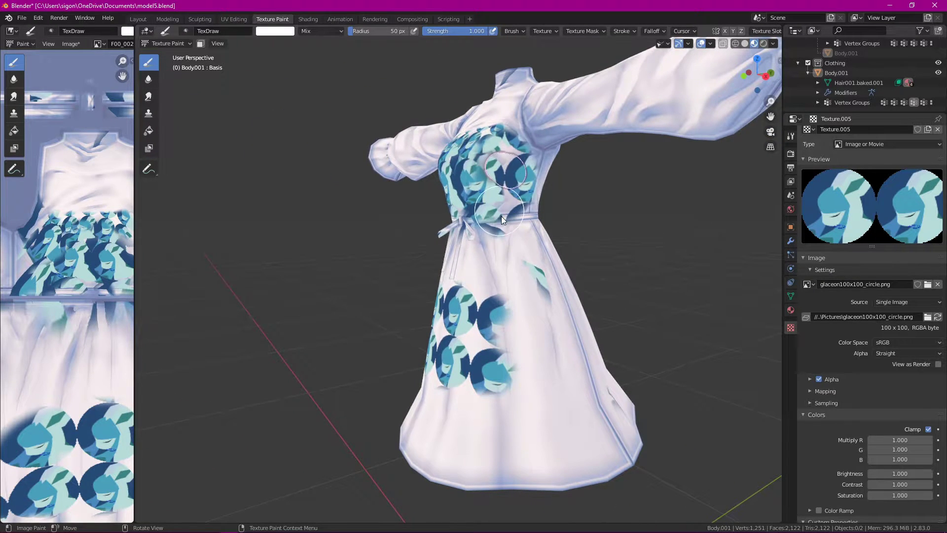
Step: Extend the painted image pattern around the sides of the skirt and save the file
mouse_move(581, 277)
middle_mouse_down()
mouse_move(542, 278)
mouse_move(544, 296)
mouse_move(568, 278)
middle_mouse_up()
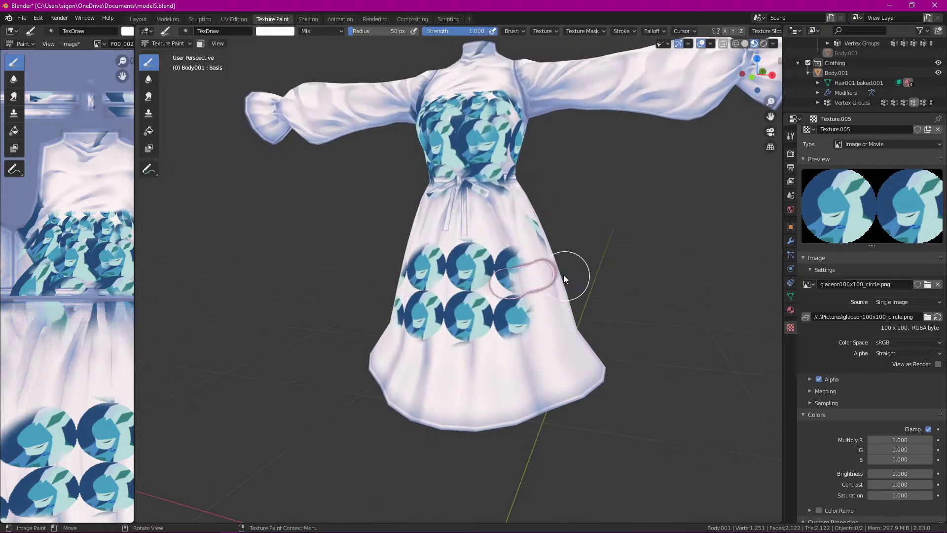
mouse_move(400, 285)
middle_mouse_down()
mouse_move(521, 285)
mouse_move(512, 332)
middle_mouse_up()
scroll(511, 332, "up", 4)
mouse_move(434, 320)
left_mouse_down()
mouse_move(350, 316)
mouse_move(310, 326)
left_mouse_up()
scroll(310, 326, "down", 3)
mouse_move(311, 326)
middle_mouse_down()
mouse_move(561, 339)
mouse_move(306, 309)
mouse_move(434, 319)
middle_mouse_up()
scroll(386, 319, "up", 3)
mouse_move(434, 318)
left_mouse_down()
mouse_move(600, 335)
mouse_move(393, 351)
left_mouse_up()
scroll(392, 350, "down", 3)
middle_click_drag(393, 351, 596, 353)
mouse_move(523, 323)
left_mouse_down()
mouse_move(592, 328)
mouse_move(662, 306)
left_mouse_up()
scroll(638, 316, "down", 3)
middle_click_drag(638, 315, 585, 252)
scroll(564, 348, "down", 3)
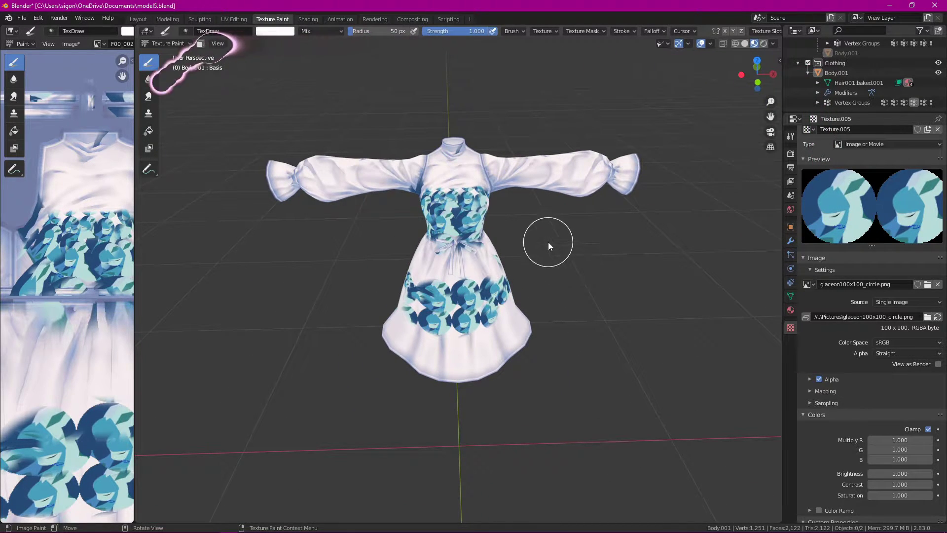
key("ctrl+s")
Step: Return the dress to Object Mode and unhide the Body mesh to view the character wearing it
scroll(918, 81, "up", 3)
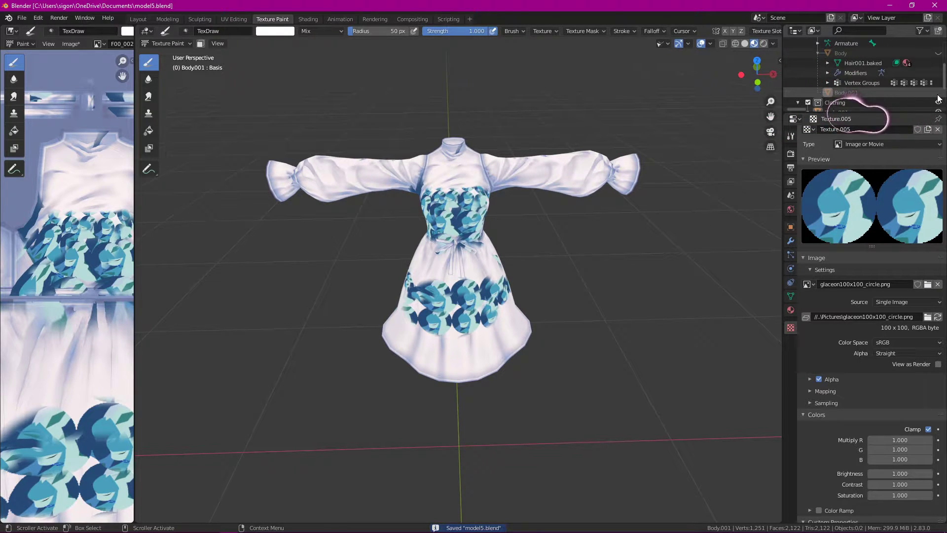
scroll(910, 96, "up", 5)
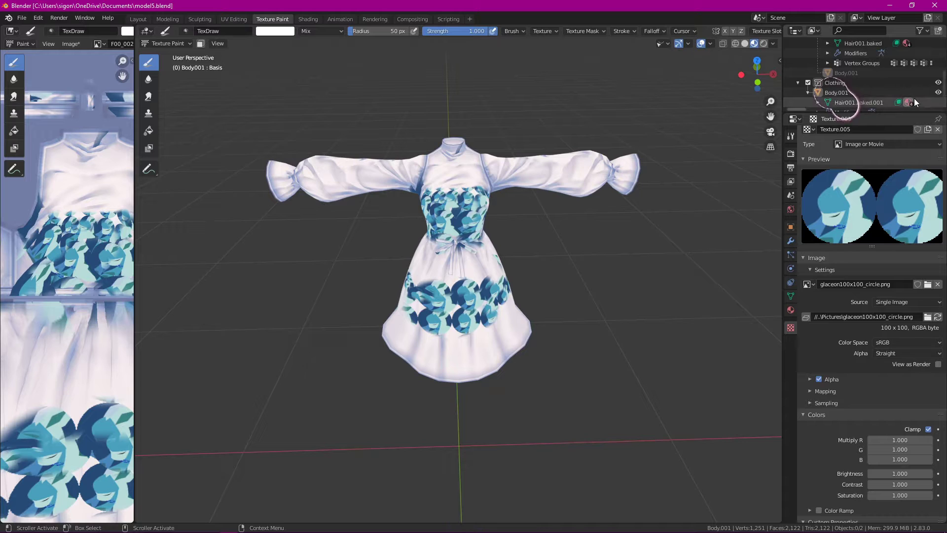
scroll(912, 88, "down", 5)
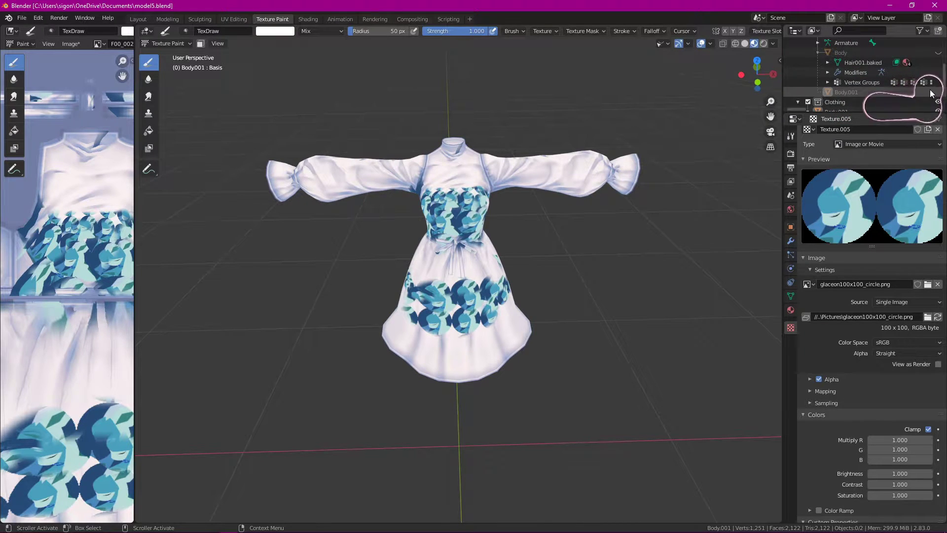
left_click(170, 44)
left_click(163, 52)
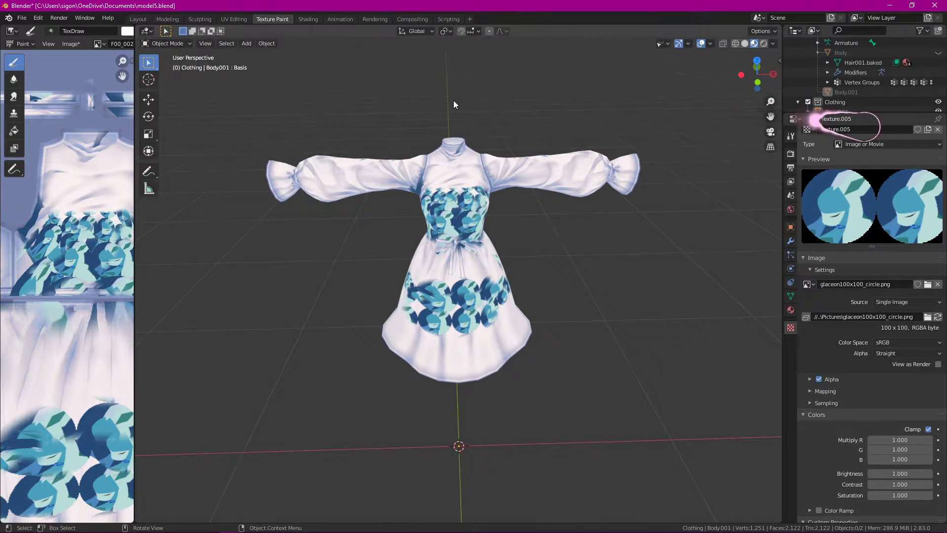
scroll(898, 92, "up", 2)
left_click(938, 92)
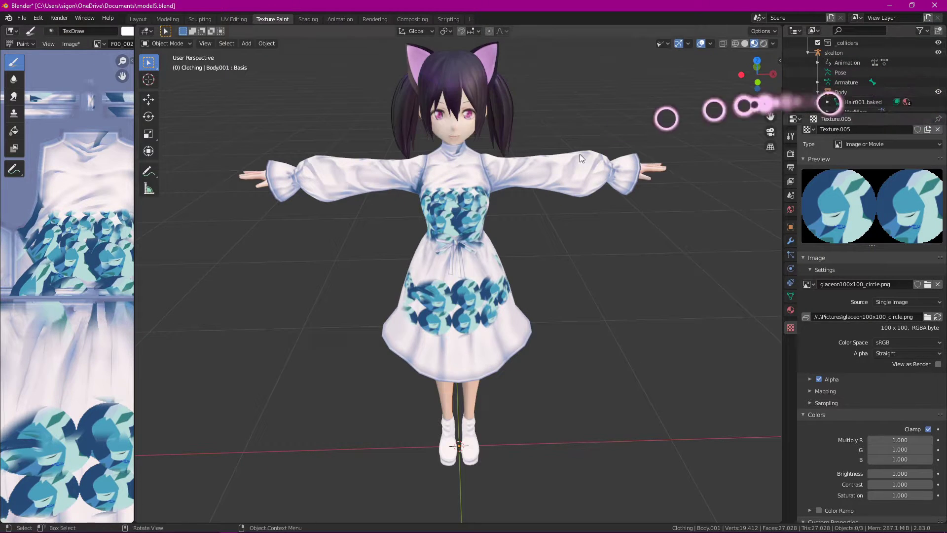
middle_click_drag(544, 203, 486, 133)
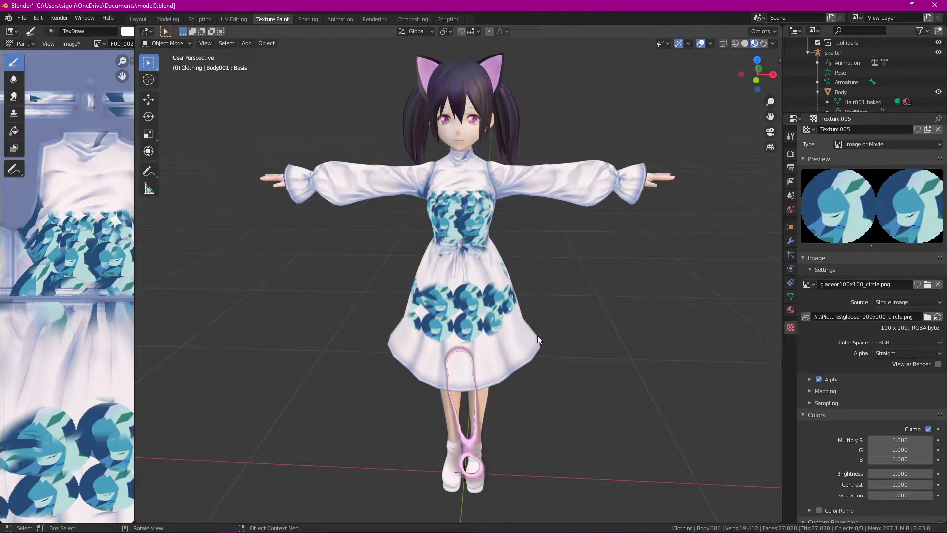
middle_click_drag(531, 306, 515, 291, "shift")
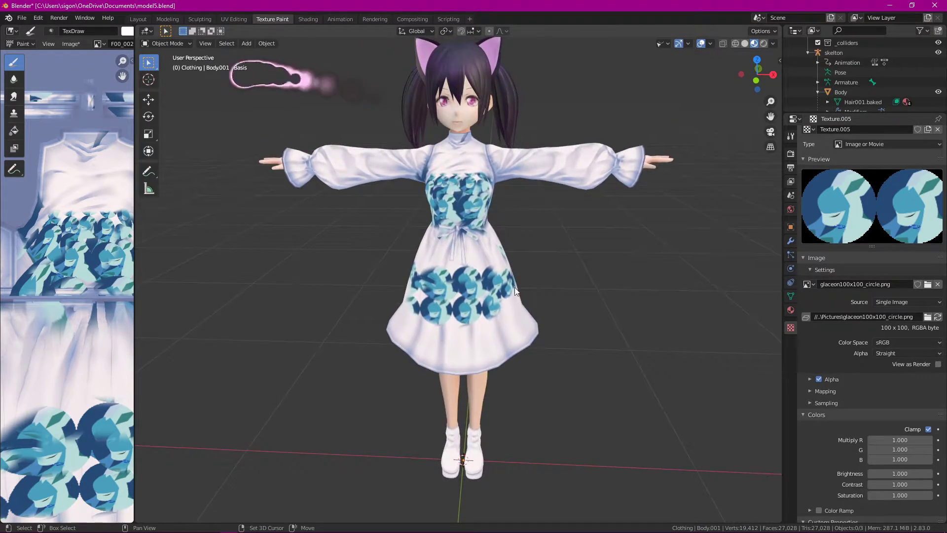
Step: Switch to the Modeling workspace and bring the character's legs and shoes into view
left_click(168, 44)
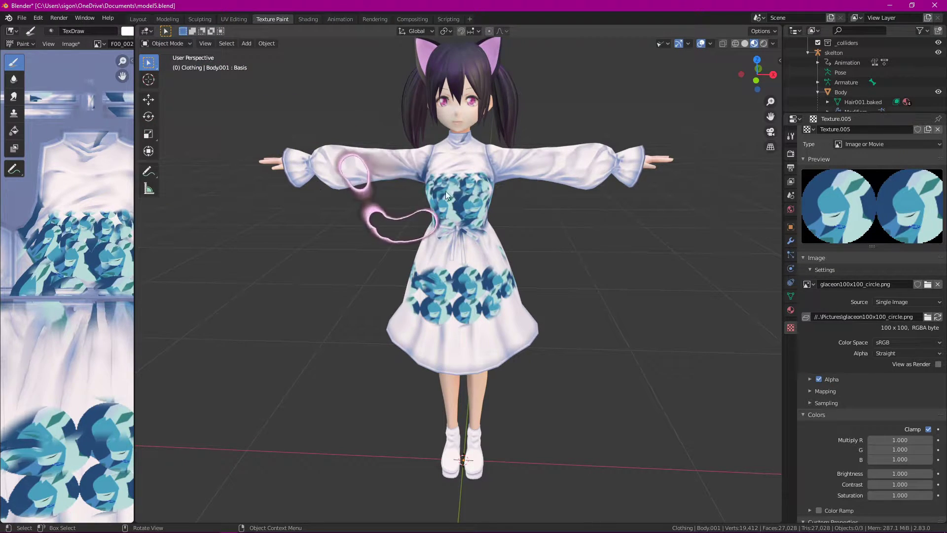
left_click(137, 19)
middle_click_drag(474, 264, 436, 10, "shift")
middle_click_drag(457, 511, 455, 523, "shift")
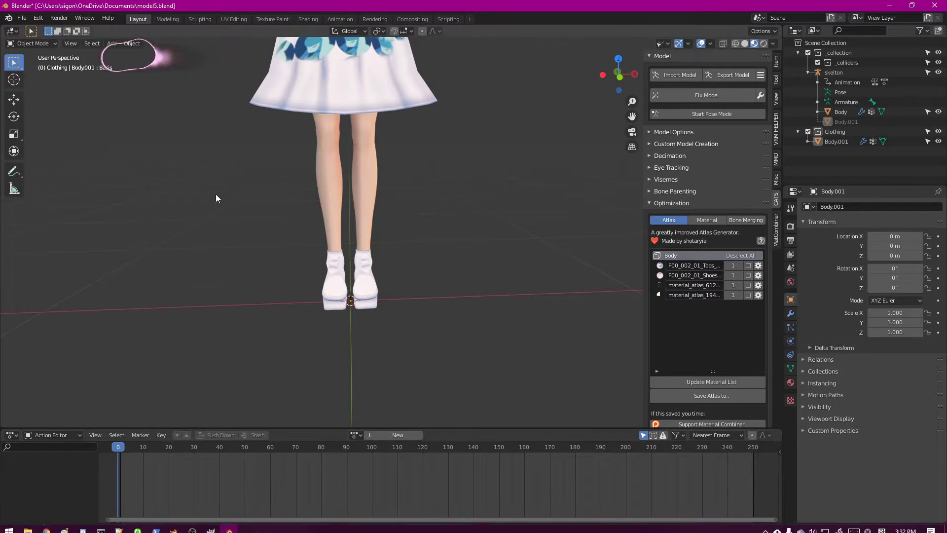
left_click(162, 19)
middle_click_drag(523, 353, 516, 101, "shift")
middle_click_drag(488, 317, 483, 299, "shift")
scroll(860, 83, "up", 2)
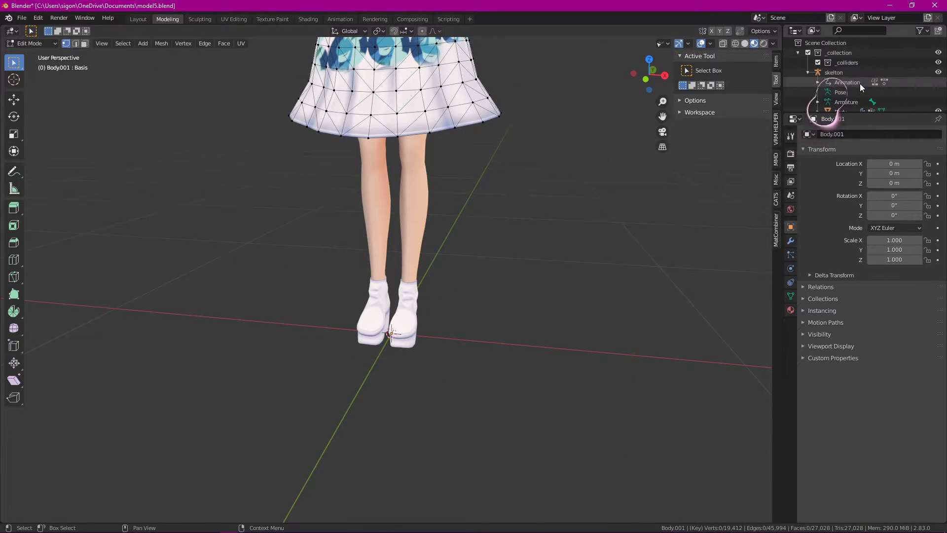
Step: Switch mesh editing from the dress to the Body object through its Hair001.baked mesh data
scroll(851, 97, "down", 2)
left_click(842, 73)
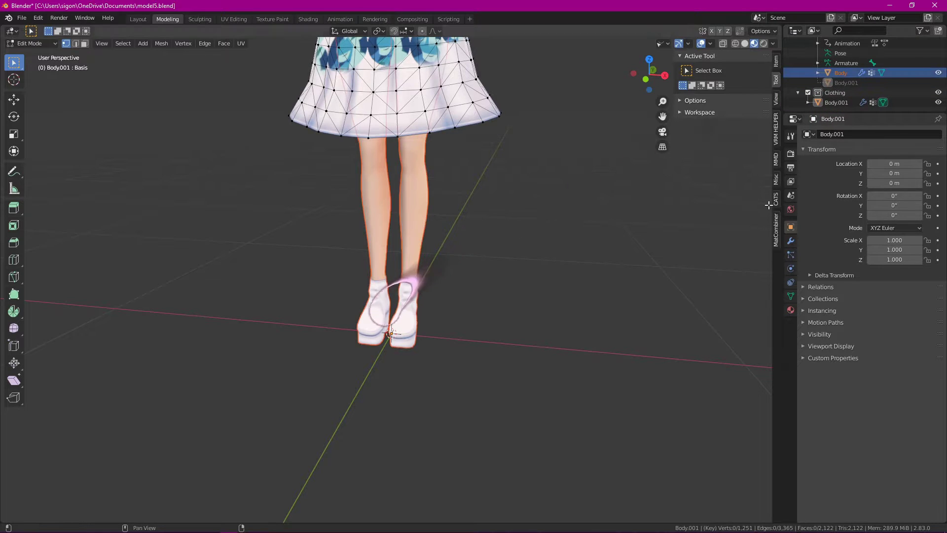
scroll(434, 306, "up", 2)
scroll(423, 330, "down", 3)
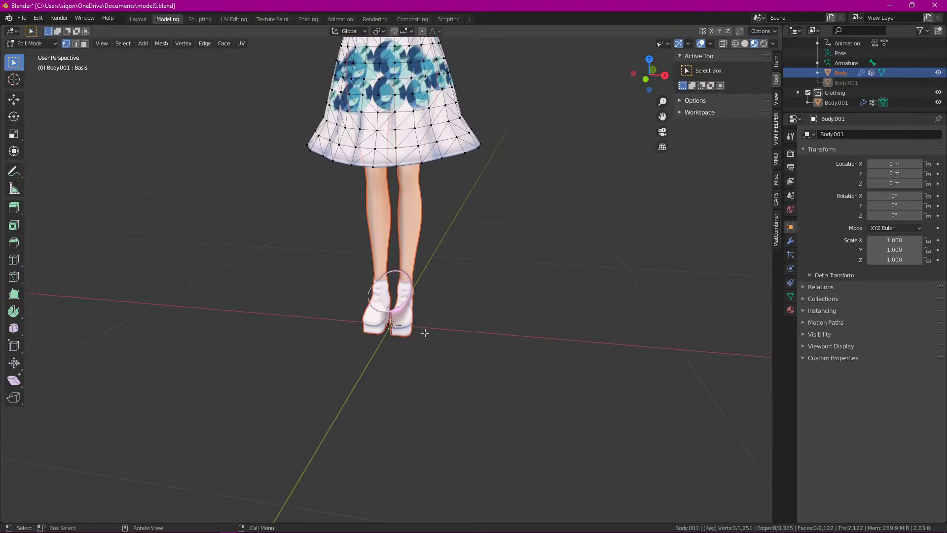
scroll(447, 326, "up", 2)
middle_click_drag(482, 306, 487, 274)
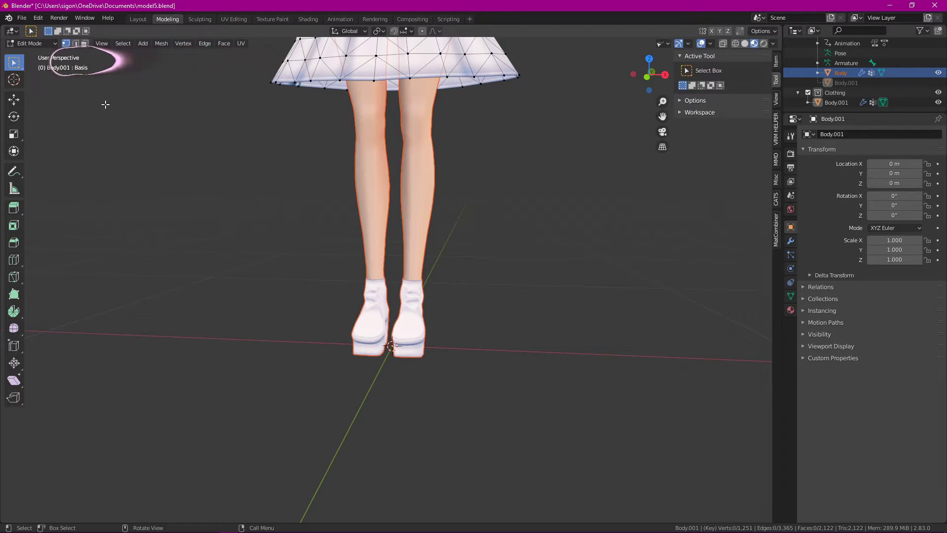
scroll(392, 169, "down", 4)
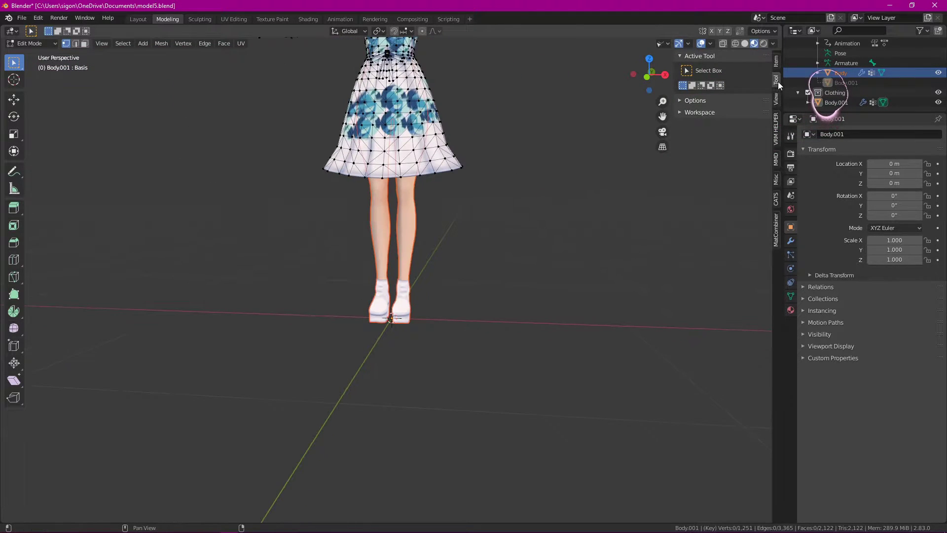
left_click(817, 73)
left_click(863, 83)
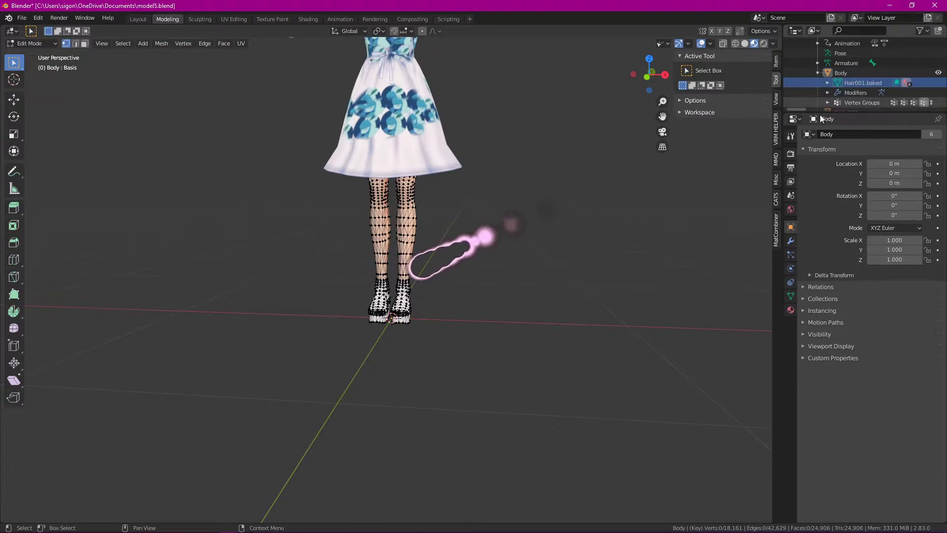
Step: Collapse the Clothing collection, box-select vertices on both shoes and extend the selection to all linked geometry
scroll(457, 334, "up", 6)
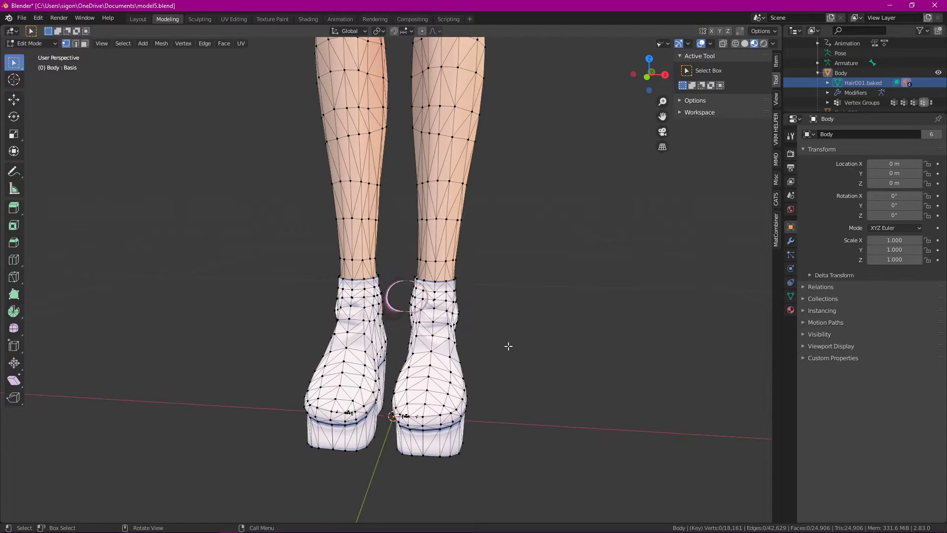
scroll(868, 94, "down", 2)
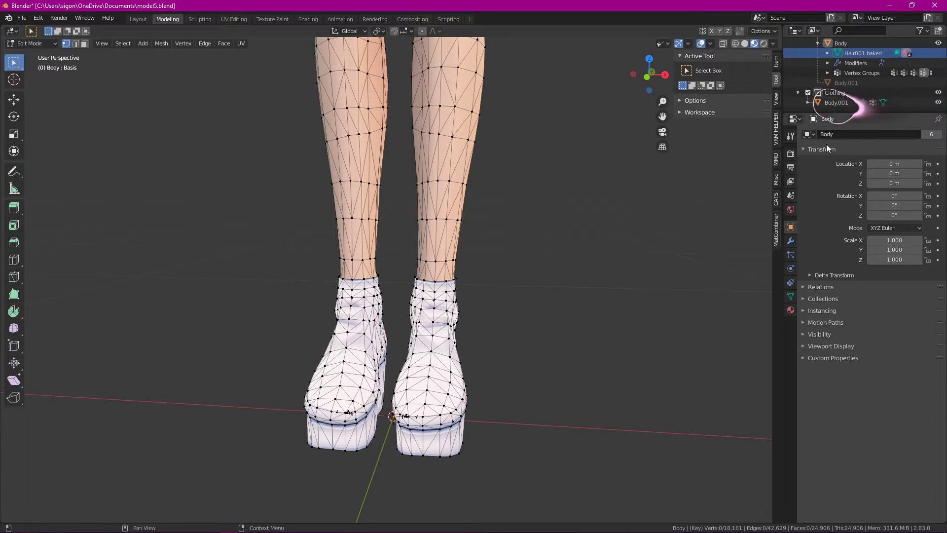
left_click(798, 93)
scroll(603, 169, "down", 6)
scroll(476, 275, "up", 5)
scroll(493, 296, "up", 3)
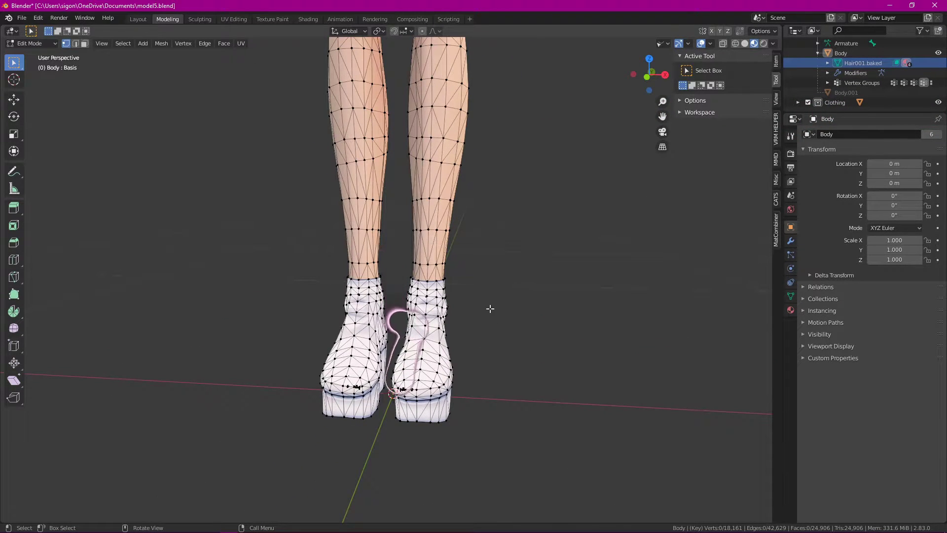
left_click_drag(487, 309, 322, 392)
scroll(506, 426, "up", 1)
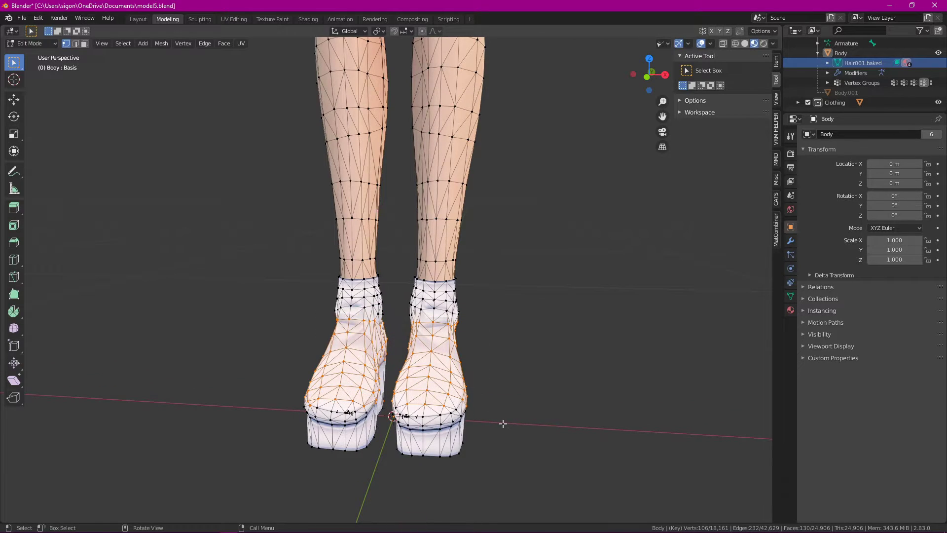
key("ctrl+l")
mouse_move(503, 424)
middle_mouse_down()
mouse_move(393, 425)
mouse_move(508, 424)
middle_mouse_up()
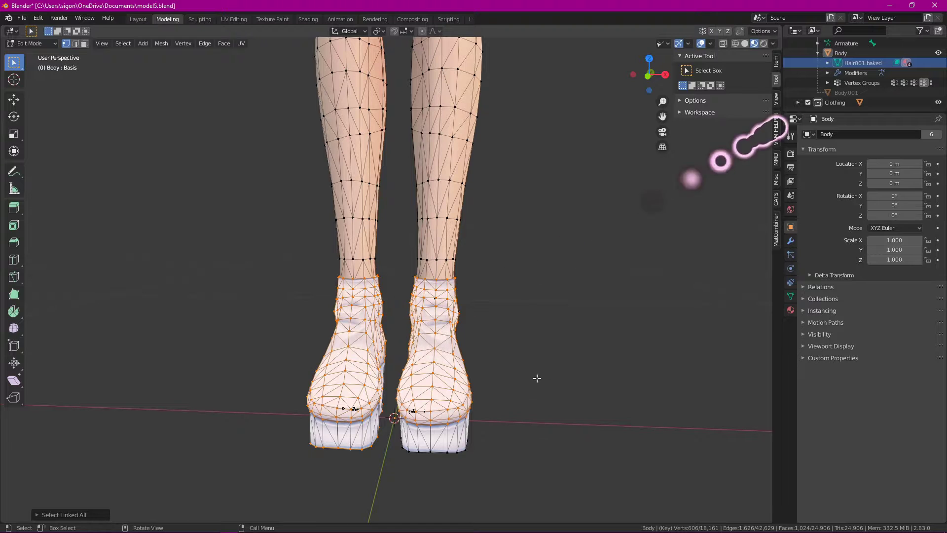
Step: Try to separate the selected shoe geometry from the Body mesh into its own object
right_click(427, 343)
mouse_move(425, 345)
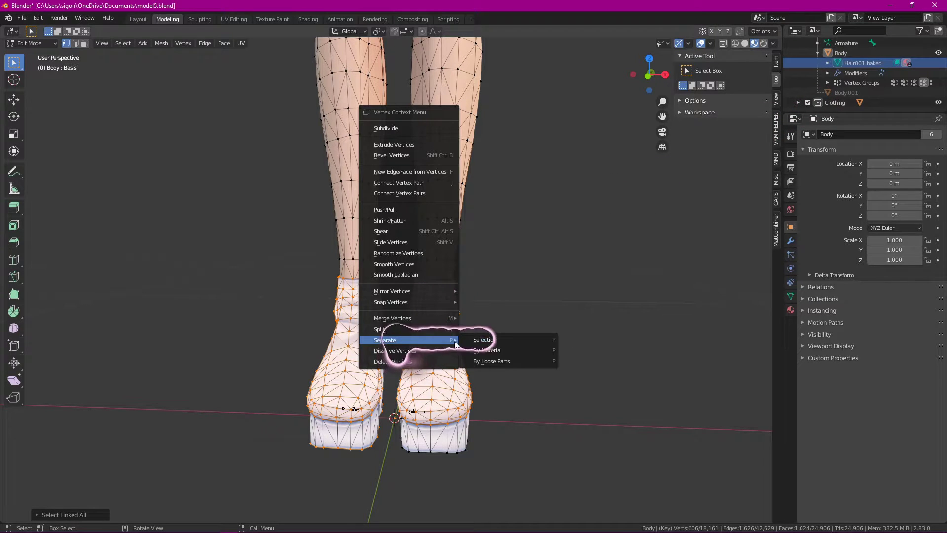
left_click(481, 340)
middle_click_drag(484, 353, 493, 372)
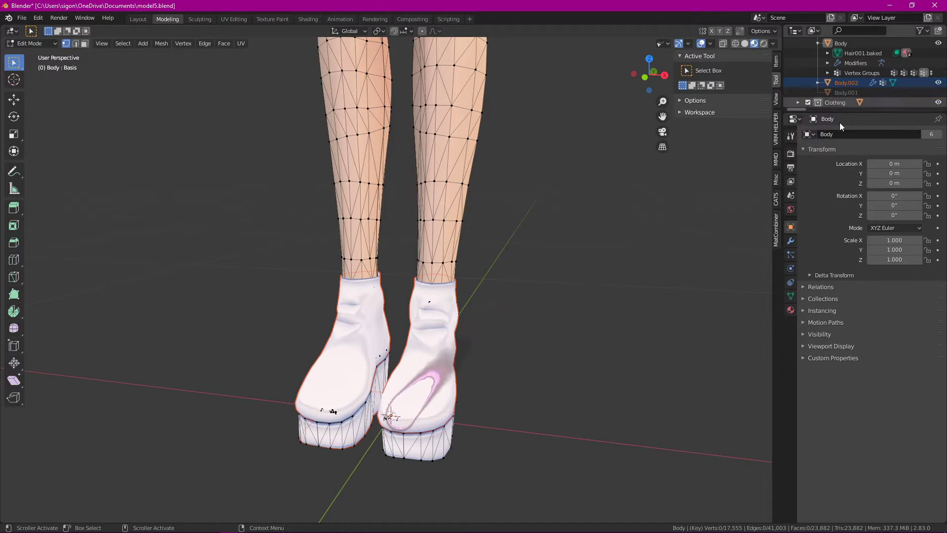
middle_click_drag(607, 313, 651, 321)
right_click(423, 336)
mouse_move(444, 337)
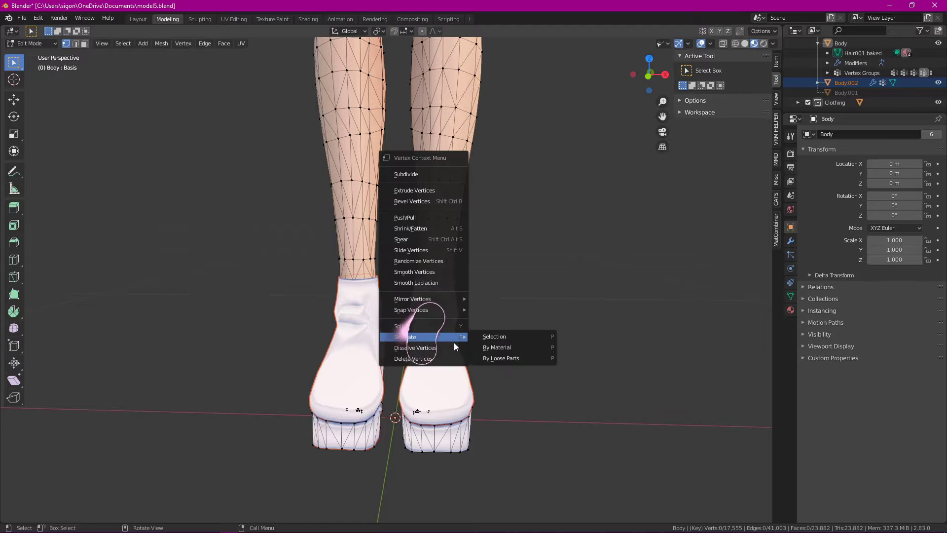
left_click(495, 372)
middle_click_drag(531, 362, 550, 350)
key("ctrl+z")
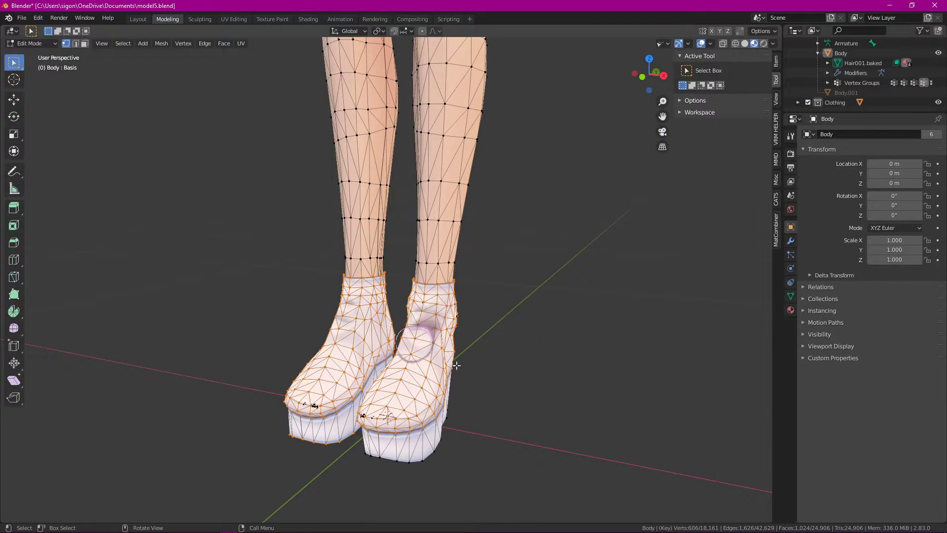
right_click(460, 363)
left_click(415, 368)
middle_click_drag(533, 380, 515, 389)
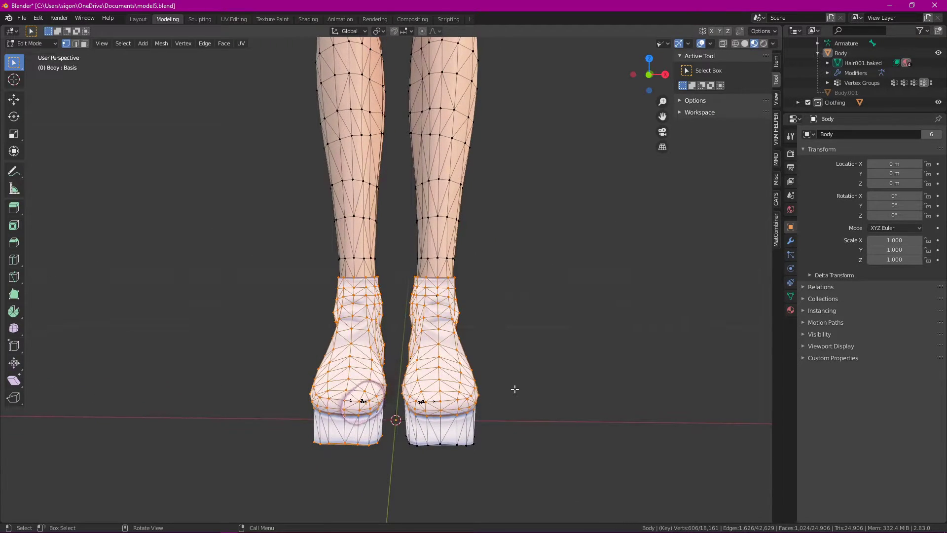
Step: Select only the linked upper part of one shoe and try deleting its vertices
middle_click_drag(382, 367, 394, 393)
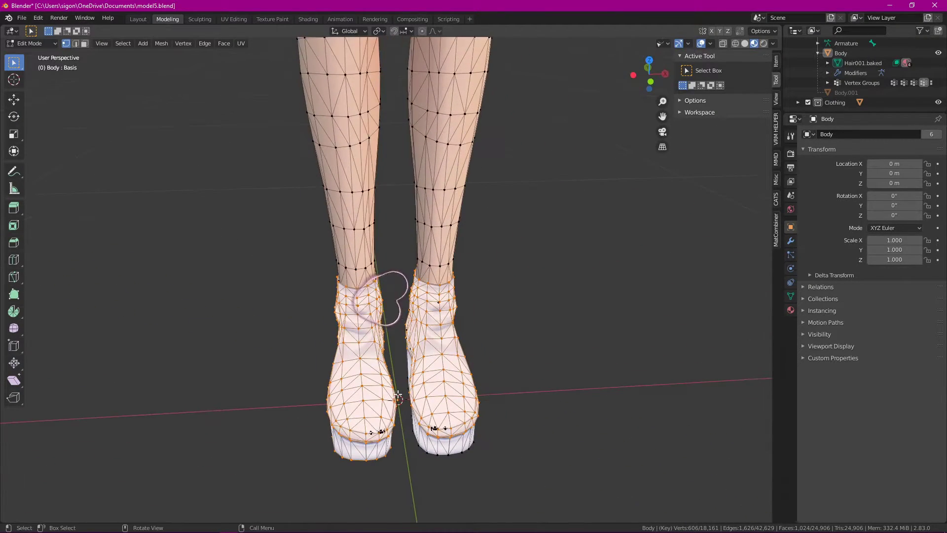
scroll(401, 393, "up", 5)
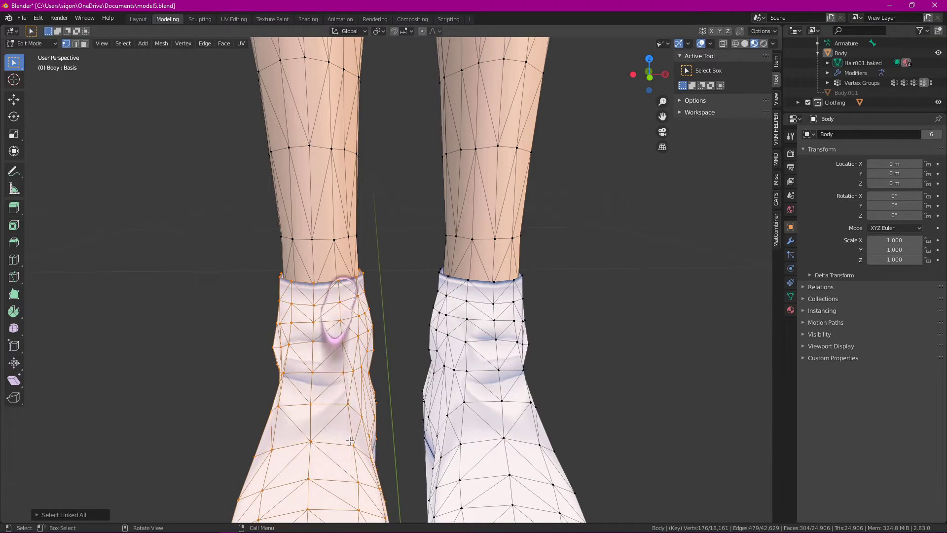
scroll(349, 392, "down", 3)
right_click(358, 381)
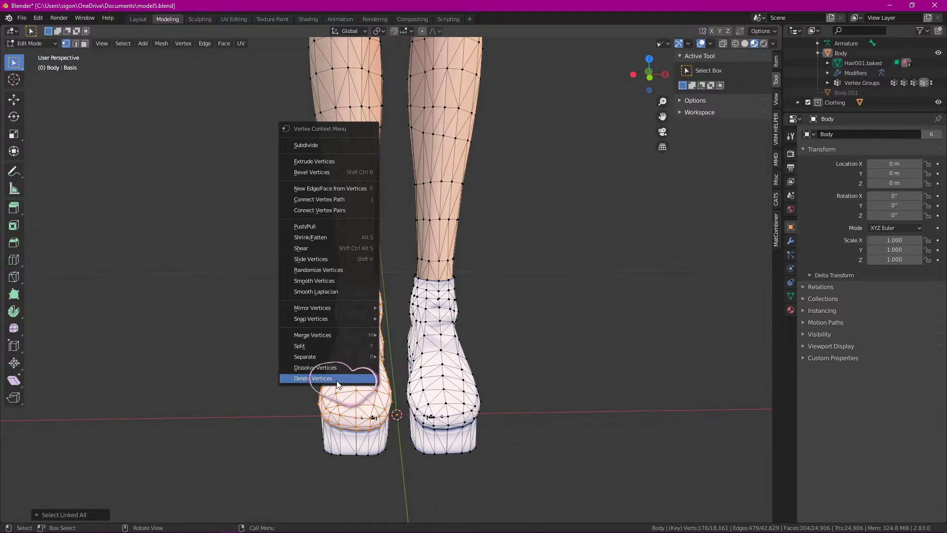
left_click(338, 379)
middle_click_drag(339, 391, 390, 378)
key("ctrl+z")
Step: Add the other shoe's linked upper part to the selection and try deleting the vertices of both uppers
scroll(395, 365, "up", 4)
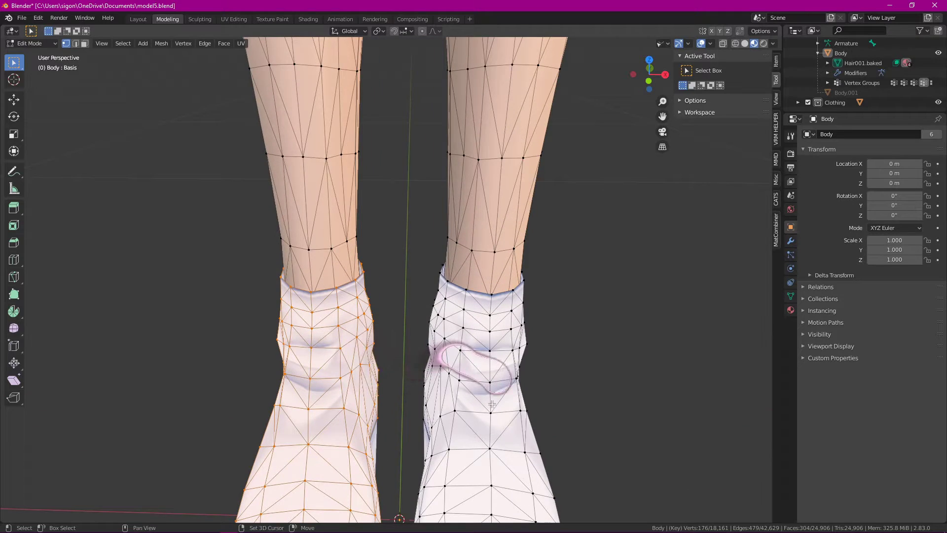
key("ctrl+l")
scroll(489, 365, "down", 5)
right_click(434, 387)
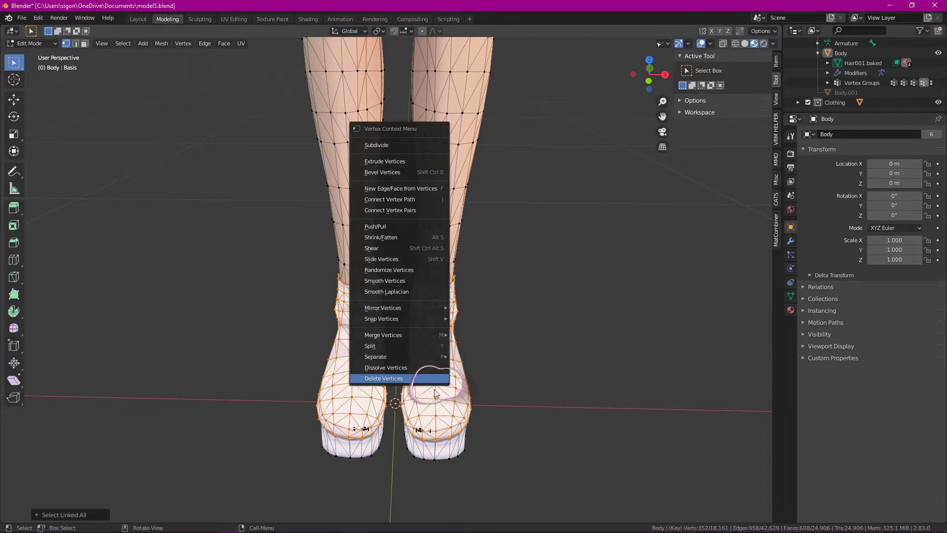
left_click(418, 379)
middle_click_drag(527, 389, 407, 316)
key("ctrl+z")
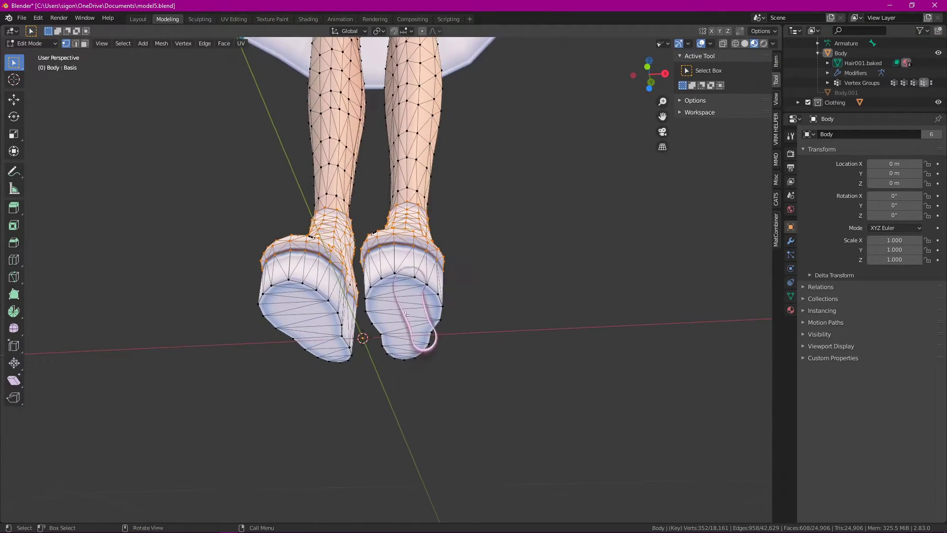
Step: Extend the vertex selection to the linked bottom faces of both platform soles
key("b")
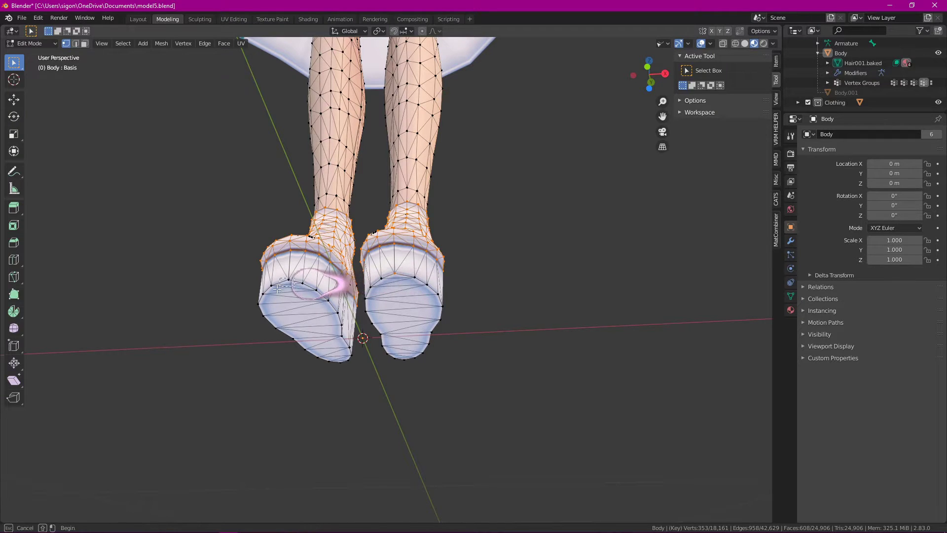
key("ctrl+l")
middle_click_drag(296, 276, 390, 321)
right_click(352, 326)
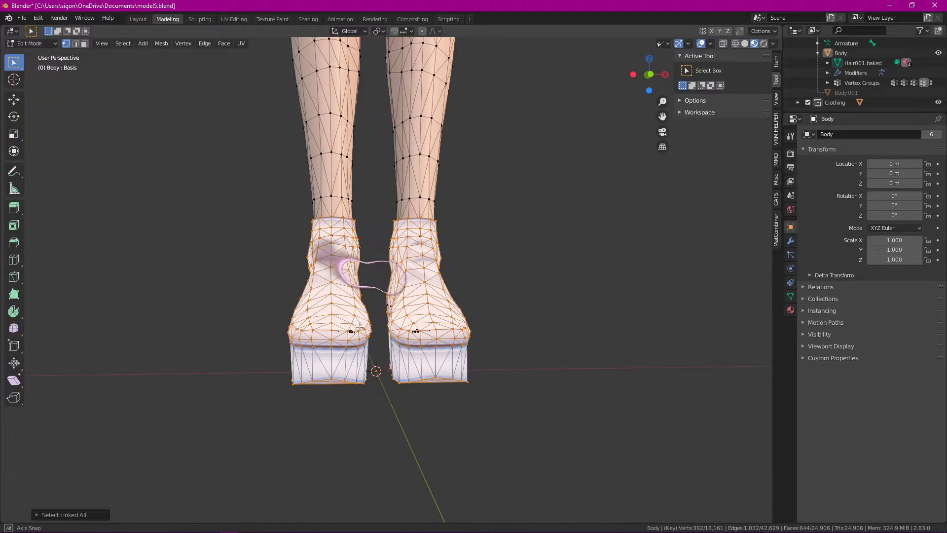
key("Escape")
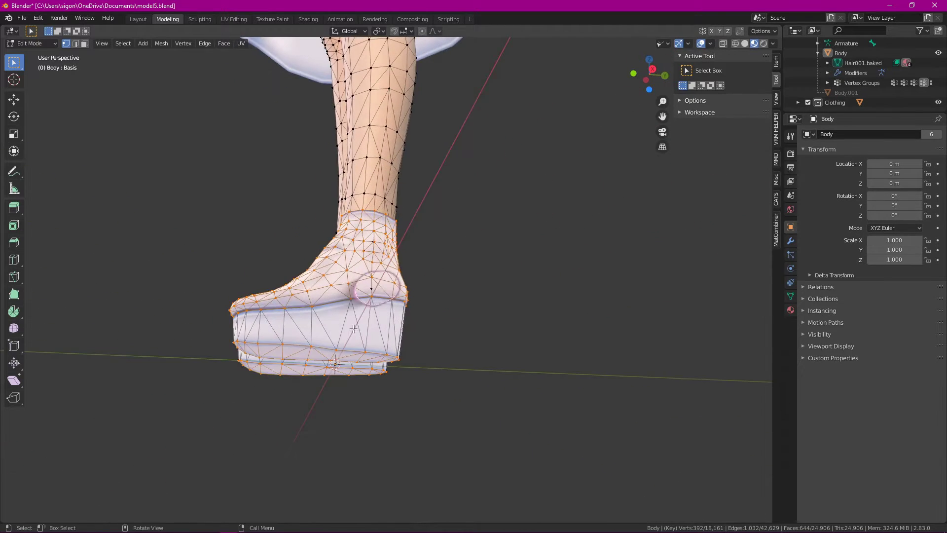
Step: Switch to edge selection and add the linked walls on the first visible sides of the shoe platforms
scroll(365, 340, "up", 3)
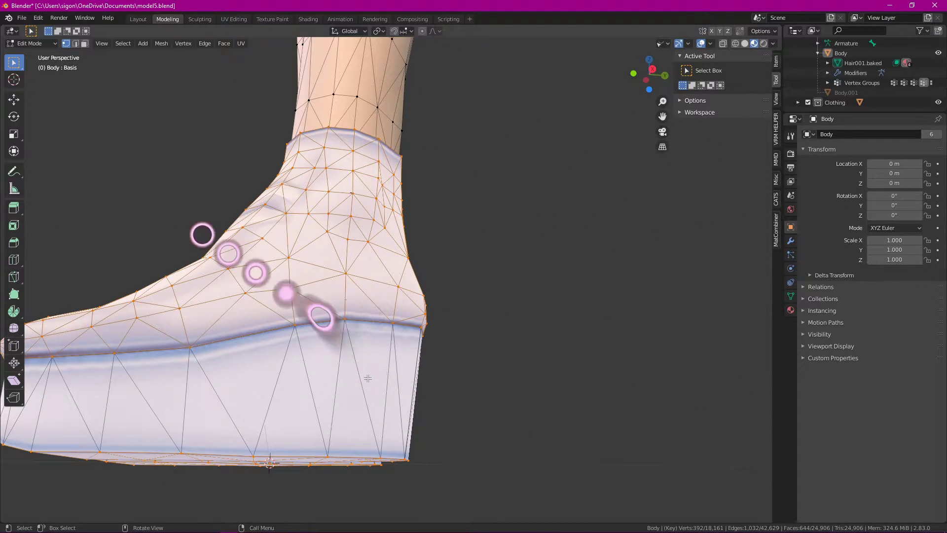
left_click(75, 43)
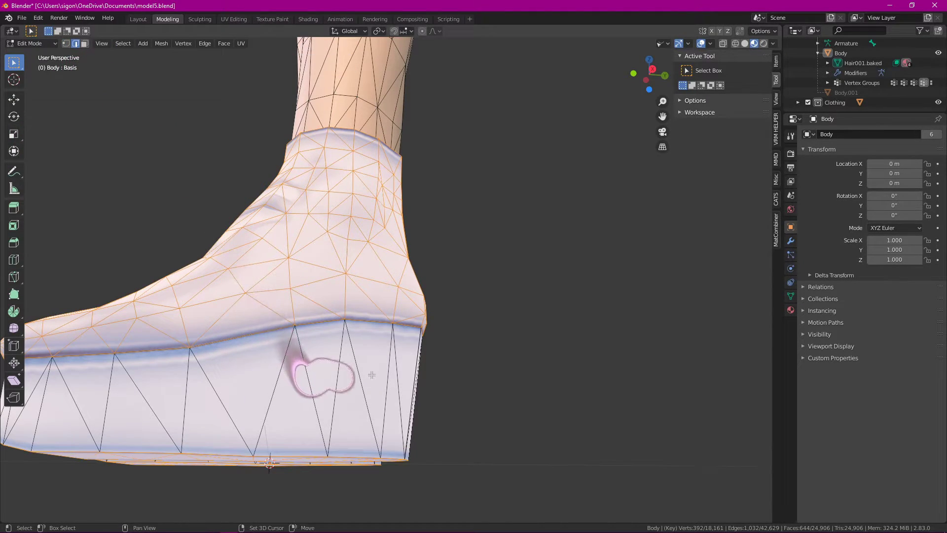
key("ctrl+l")
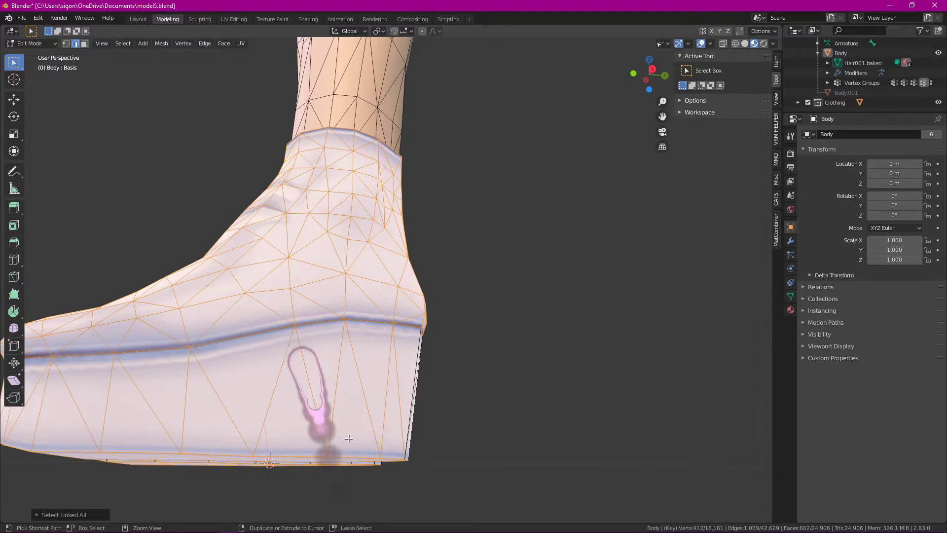
middle_click_drag(346, 375, 486, 390)
left_click(483, 393, "shift")
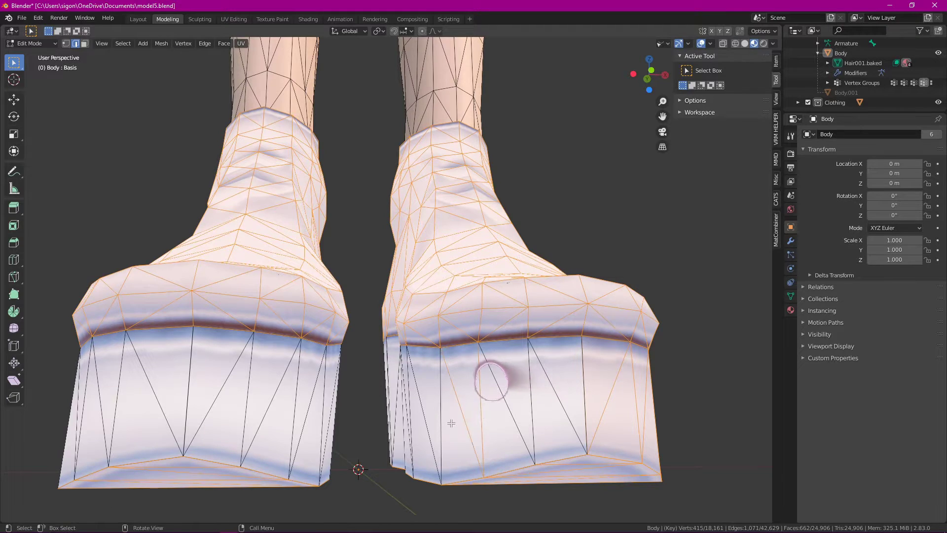
key("ctrl+l")
Step: Add the linked platform walls on the remaining sides of both shoes to the selection
middle_click_drag(451, 423, 483, 405)
left_click(396, 433, "shift")
key("ctrl+l")
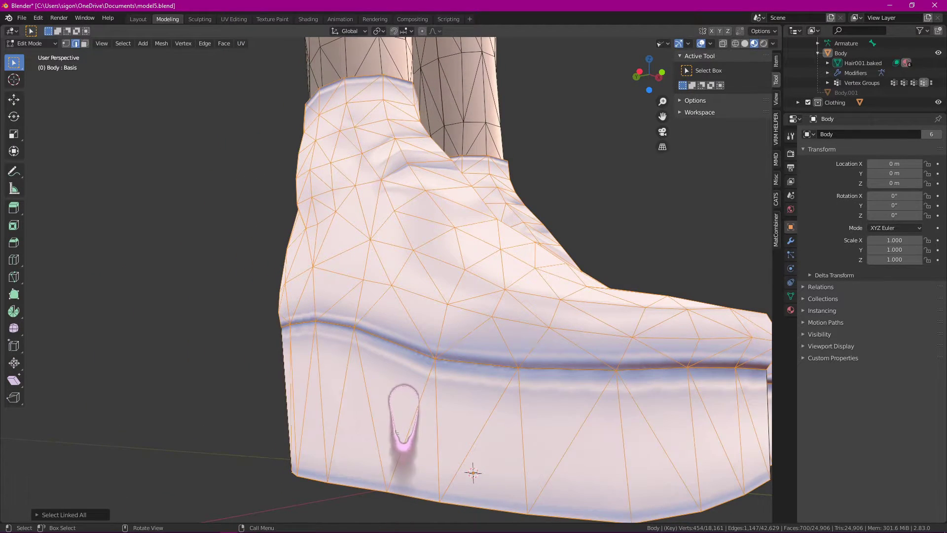
middle_click_drag(697, 391, 232, 339)
left_click(168, 448, "shift")
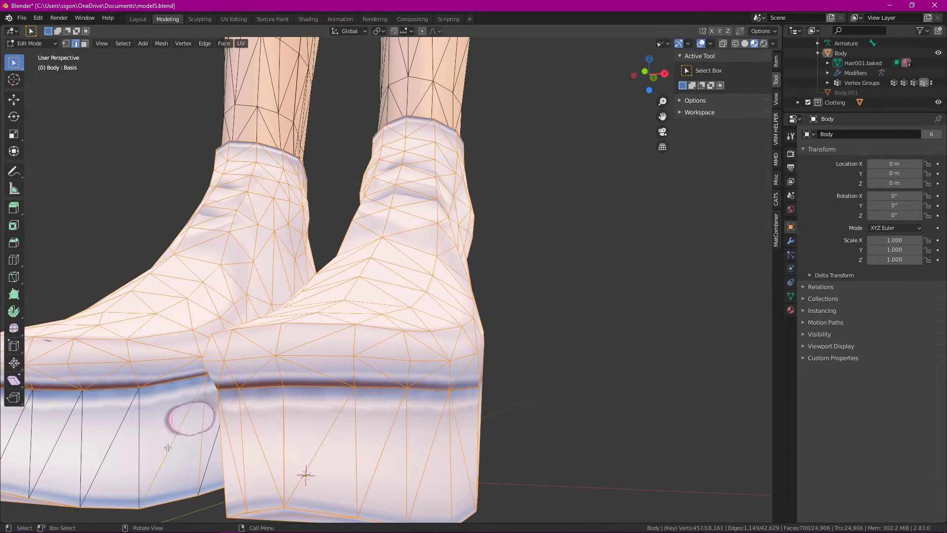
key("ctrl+l")
Step: Try deleting the selected shoe edges, including those on the back of the heel
middle_click_drag(178, 447, 375, 383)
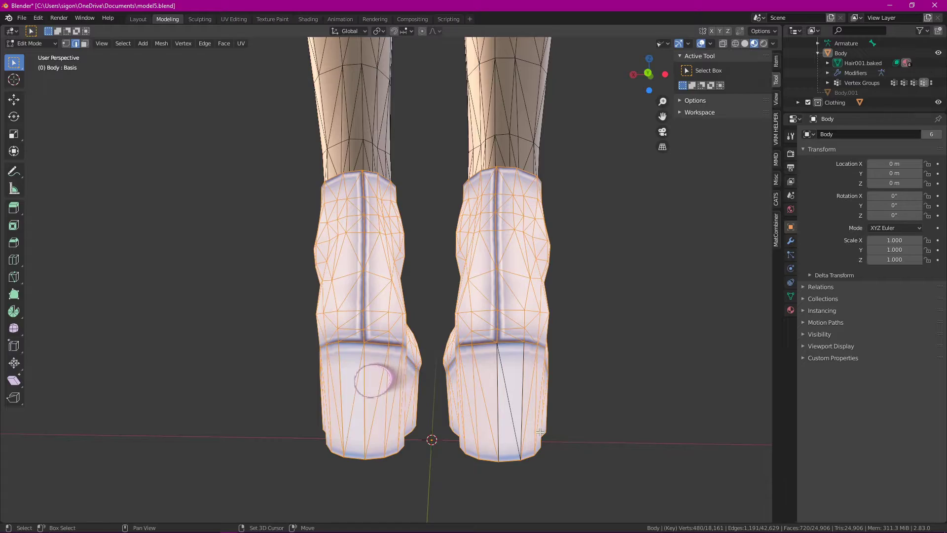
right_click(514, 408)
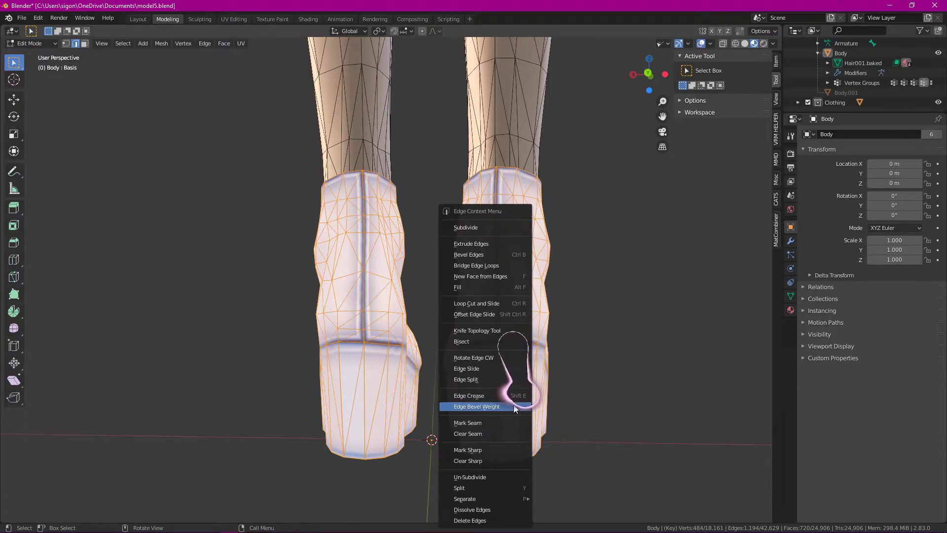
left_click(490, 520)
middle_click_drag(434, 380, 424, 322)
key("ctrl+z")
Step: Add the linked hidden pieces inside both shoes to the edge selection
right_click(379, 437)
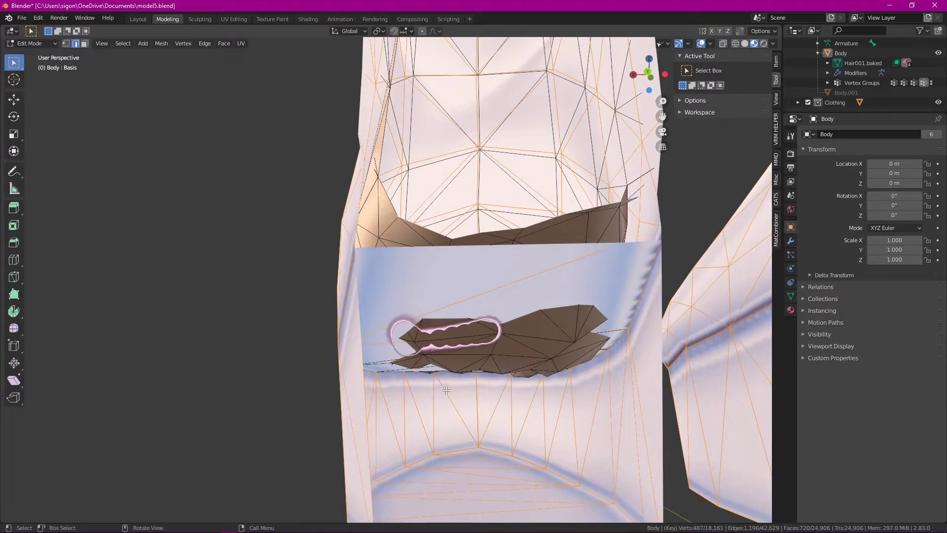
key("ctrl+l")
middle_click_drag(650, 354, 193, 321, "shift")
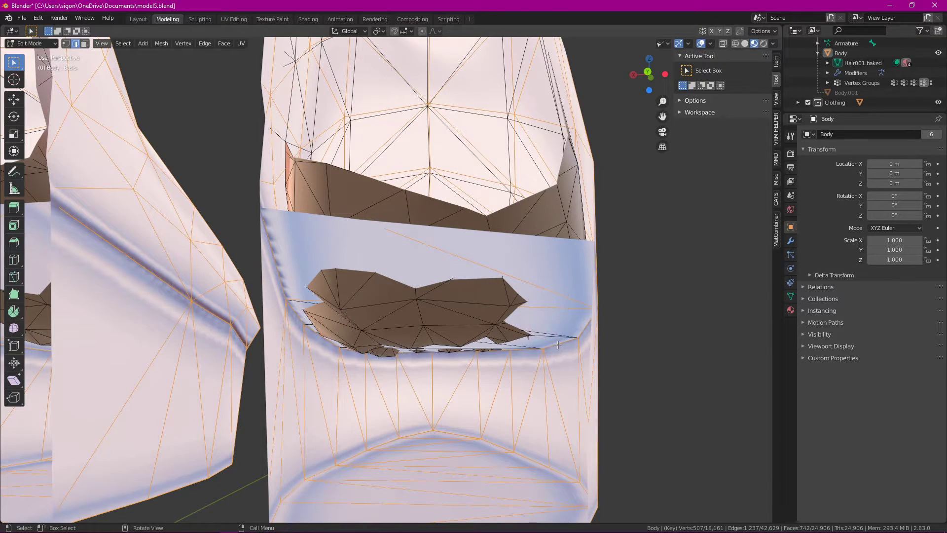
key("ctrl+l")
Step: Try deleting the complete edge selection of both shoes to check for leftover shoe geometry around the feet
middle_click_drag(508, 412, 465, 328, "shift")
scroll(466, 328, "down", 2)
right_click(433, 353)
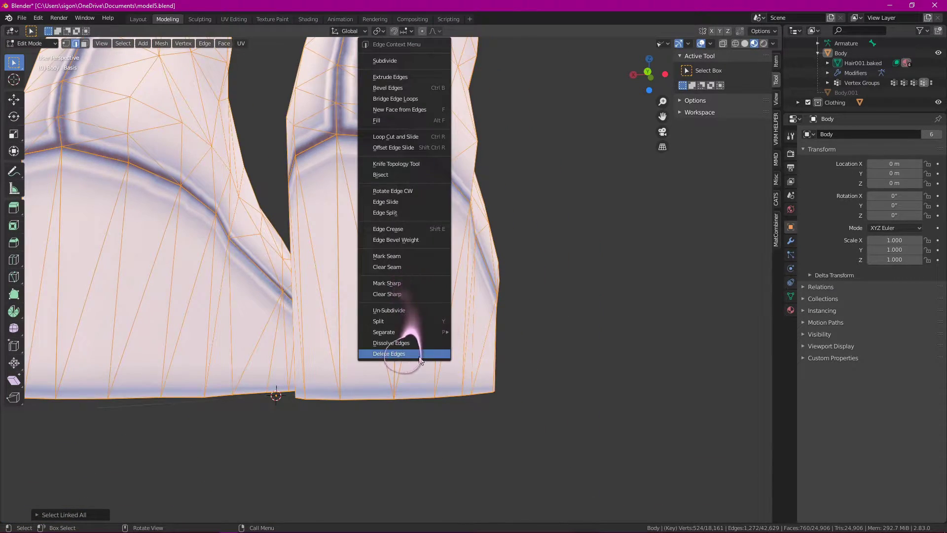
left_click(419, 355)
middle_click_drag(545, 345, 351, 372)
right_click(424, 302)
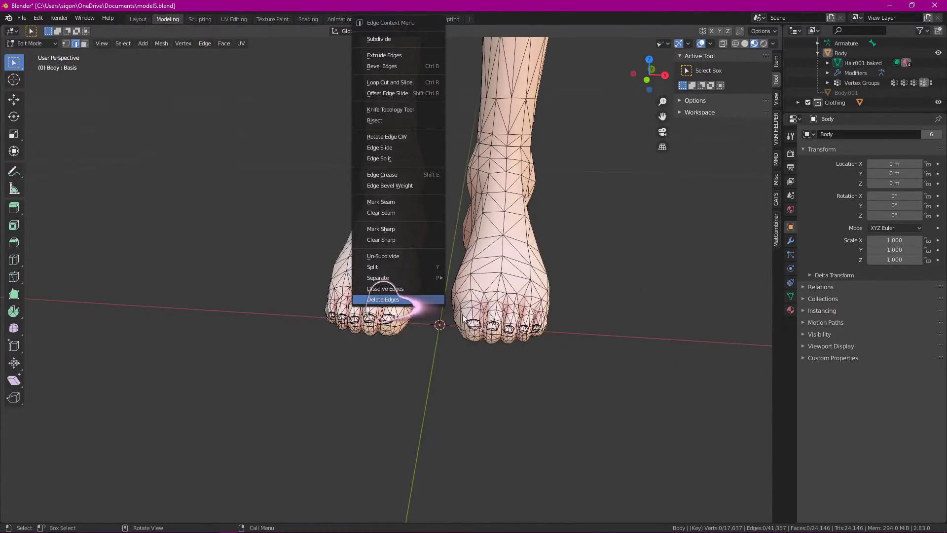
key("ctrl+z")
middle_click_drag(551, 251, 590, 252)
middle_click_drag(553, 299, 597, 257)
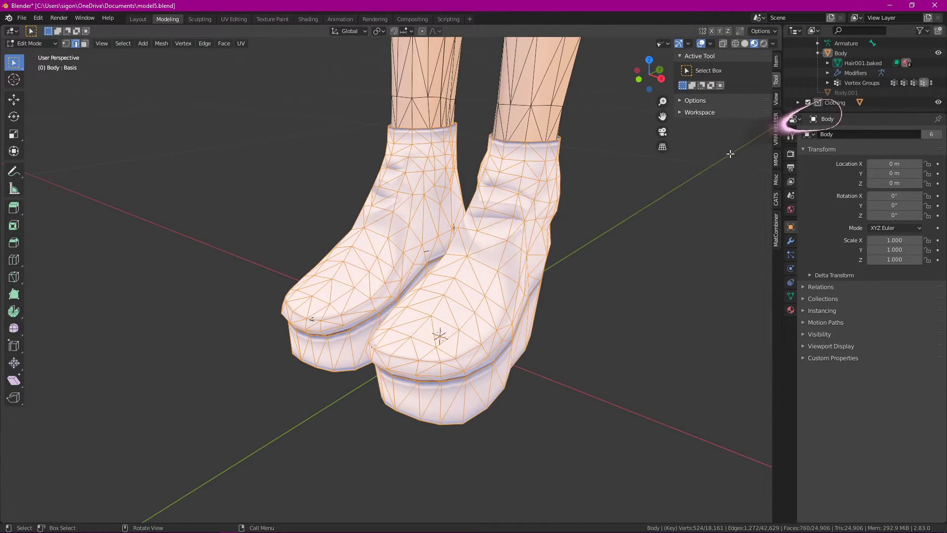
Step: Separate the selected shoe geometry from the Body mesh into its own object
right_click(501, 239)
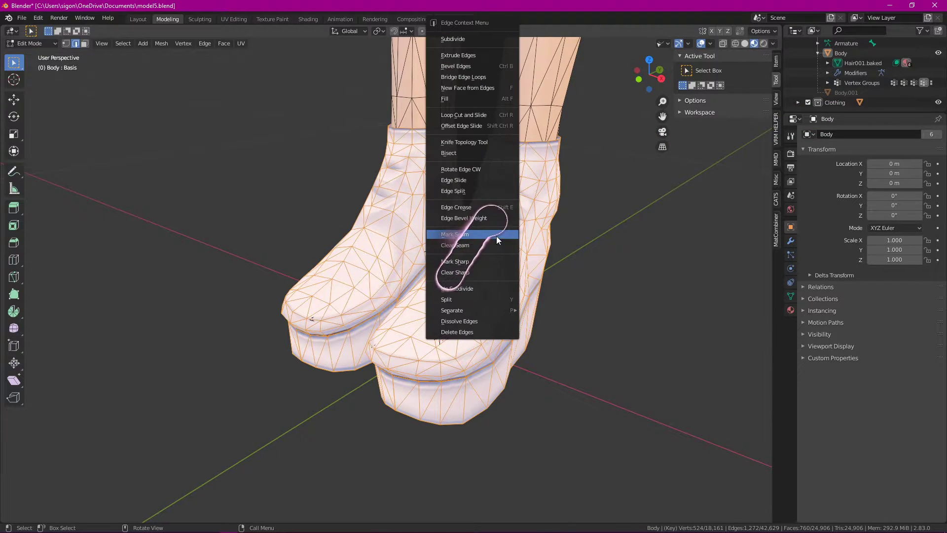
mouse_move(459, 311)
left_click(563, 314)
mouse_move(597, 303)
middle_mouse_down()
mouse_move(550, 279)
mouse_move(596, 294)
middle_mouse_up()
scroll(597, 294, "down", 4)
scroll(834, 74, "up", 5)
Step: Create a new collection and name it Shoes
right_click(830, 48)
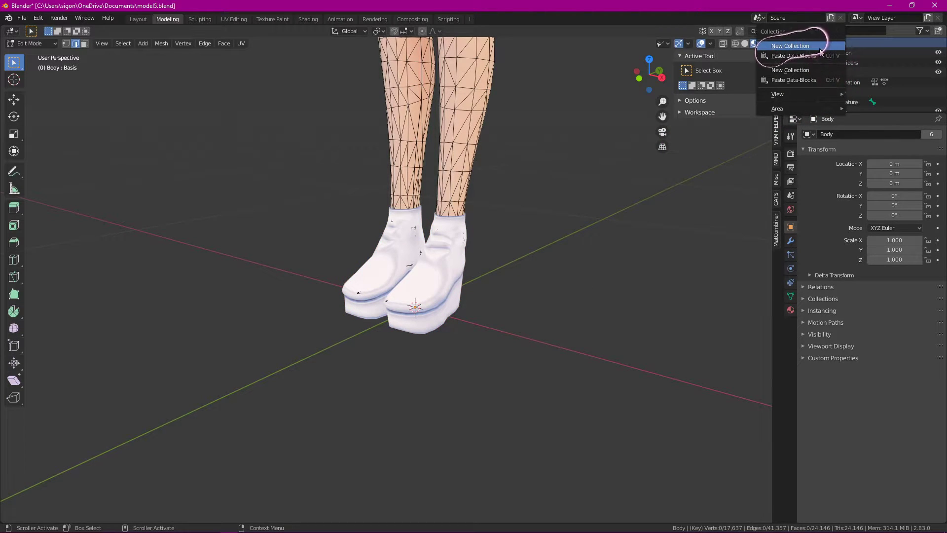
scroll(846, 78, "down", 2)
right_click(841, 109)
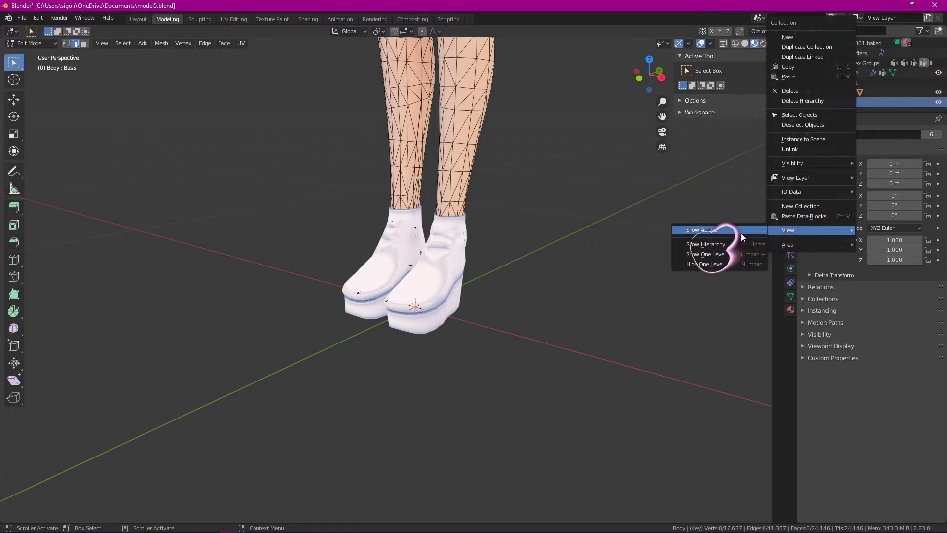
mouse_move(809, 168)
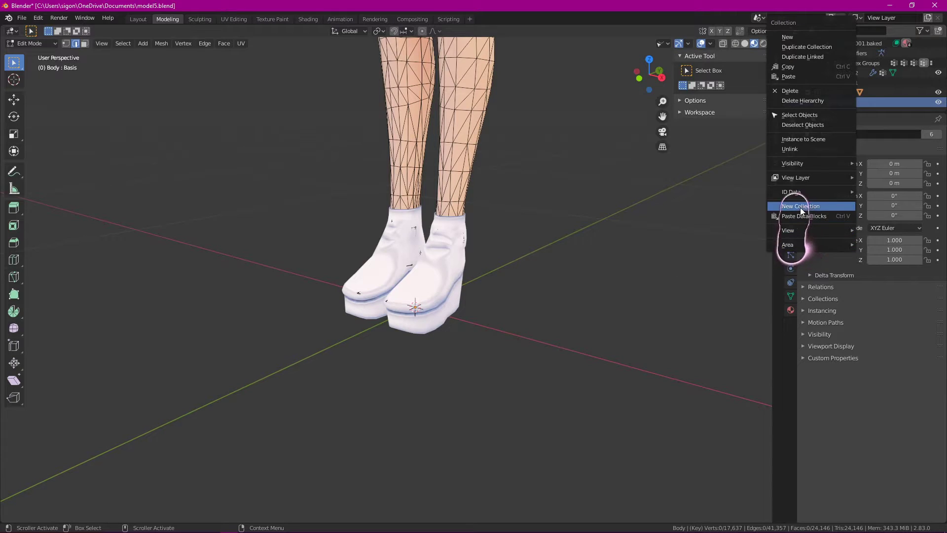
mouse_move(807, 194)
left_click(878, 311)
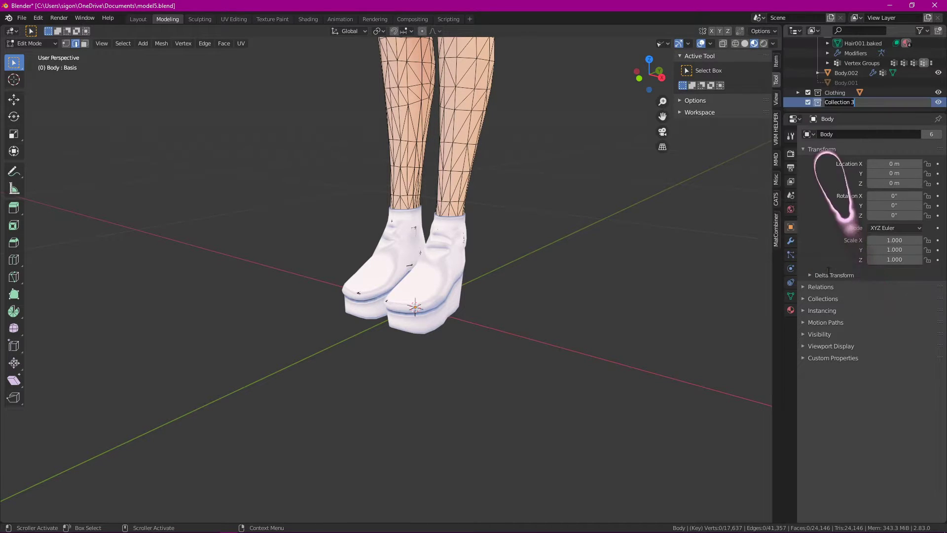
type("Shoes")
key("Return")
Step: Move the separated shoe object Body.002 into the Shoes collection
left_click_drag(846, 73, 833, 103)
middle_click_drag(450, 250, 418, 281)
middle_click_drag(254, 194, 275, 218)
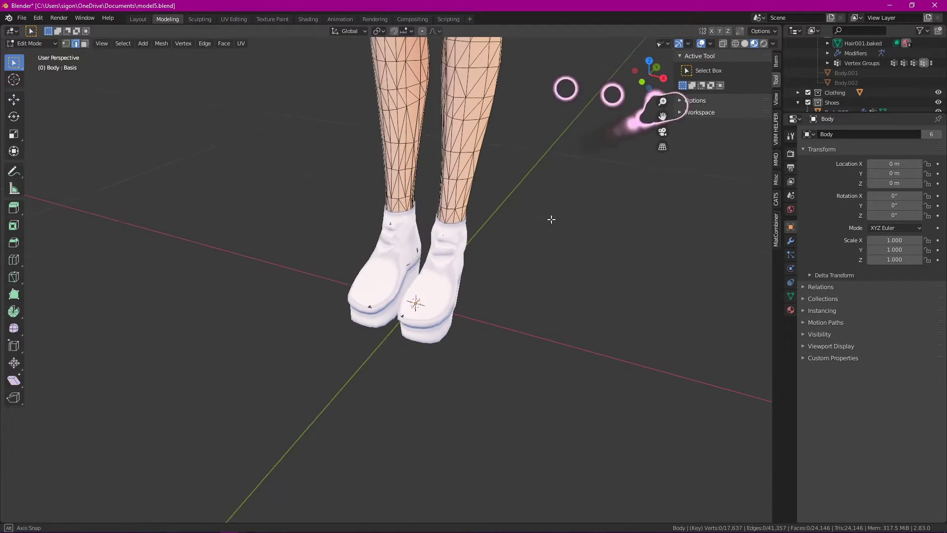
Step: Start the CATS pose mode for the character's skeleton and make armatures visible in the viewport
left_click(30, 43)
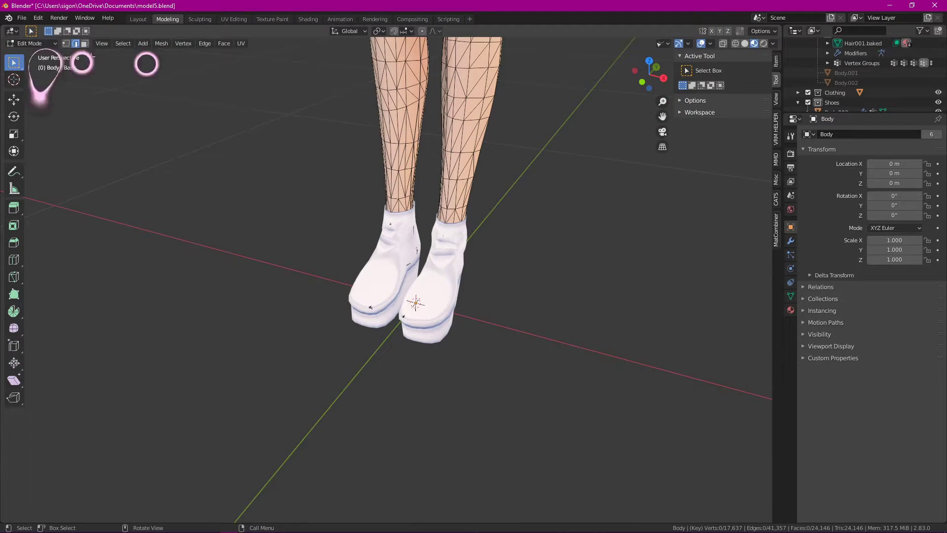
left_click(776, 200)
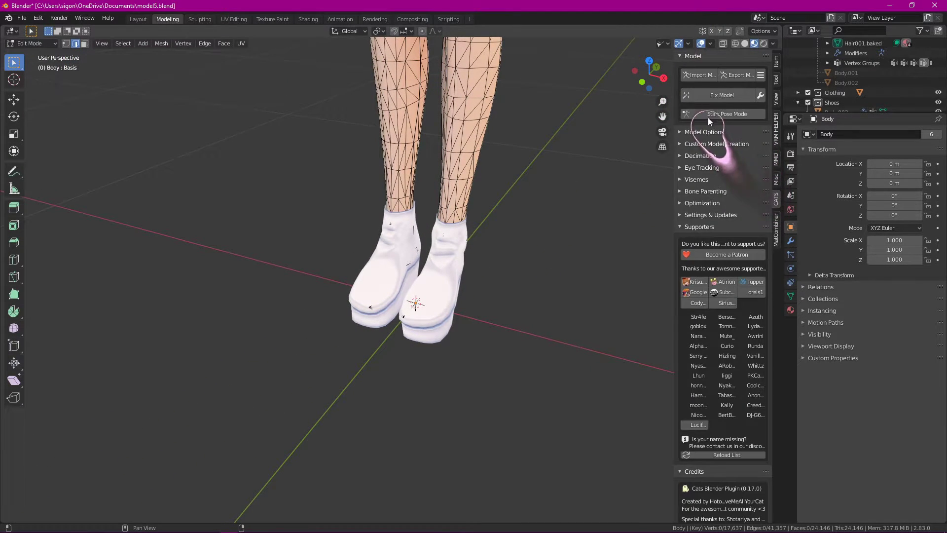
left_click(727, 114)
scroll(532, 188, "down", 3)
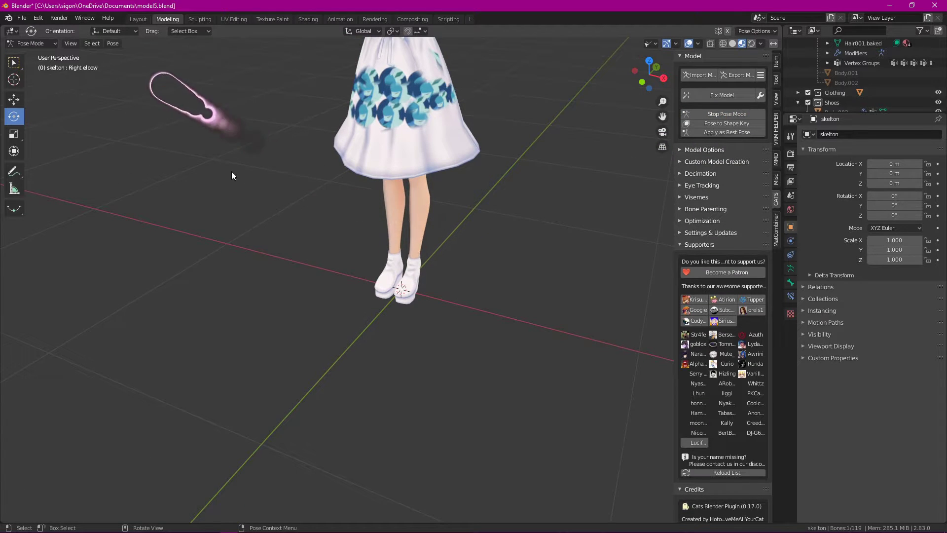
scroll(360, 194, "up", 3)
left_click(651, 44)
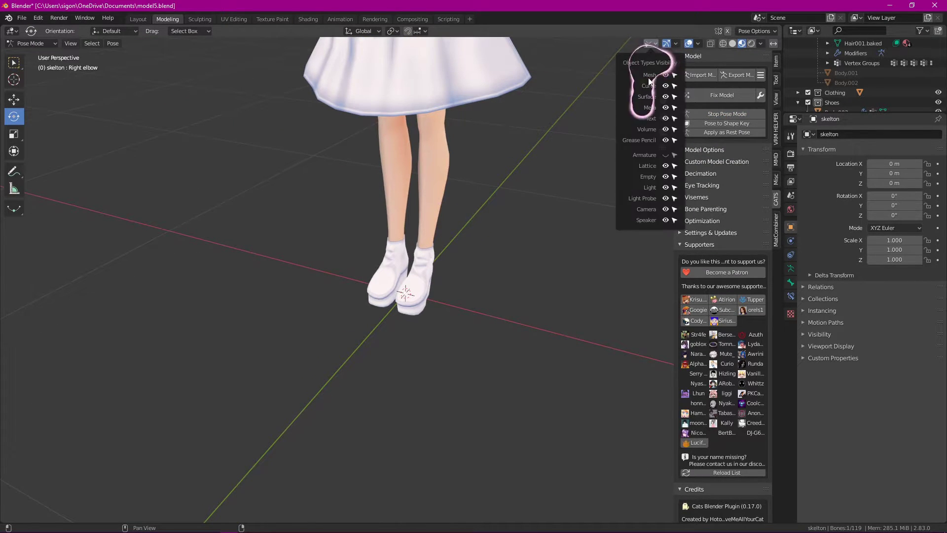
left_click(665, 156)
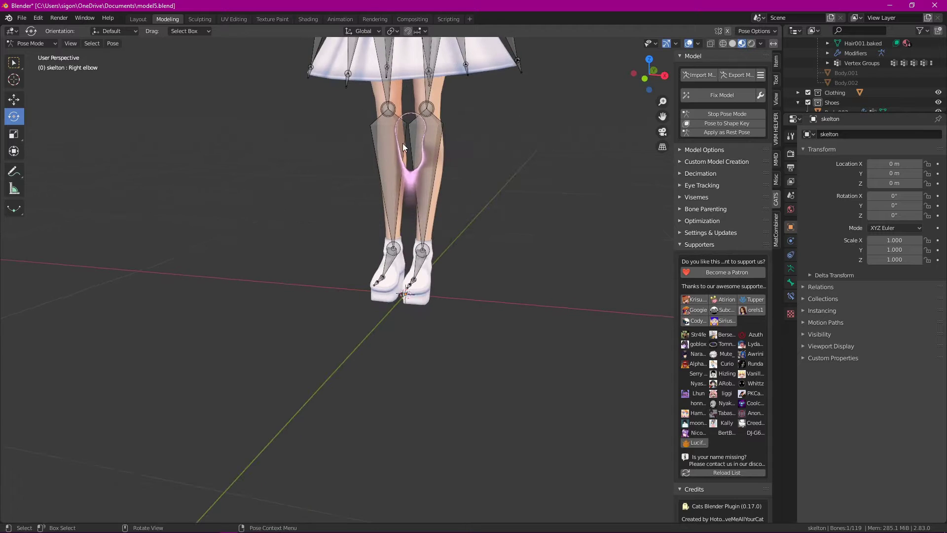
Step: Try rotating the right knee bone to test how the separated shoe follows the leg
left_click(408, 145)
left_click_drag(418, 86, 441, 116)
middle_click_drag(441, 116, 500, 169)
key("ctrl+z")
left_click(500, 168)
scroll(501, 168, "down", 4)
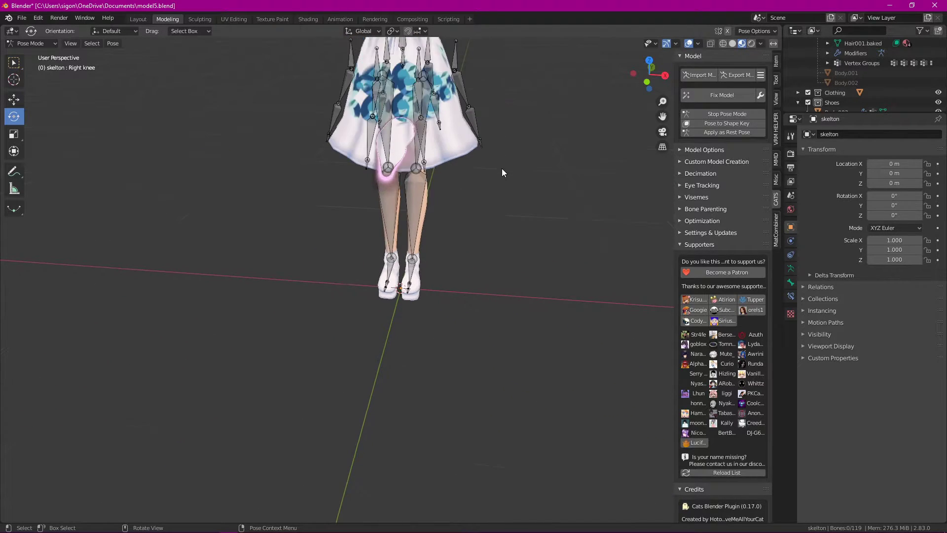
middle_click_drag(496, 134, 490, 172)
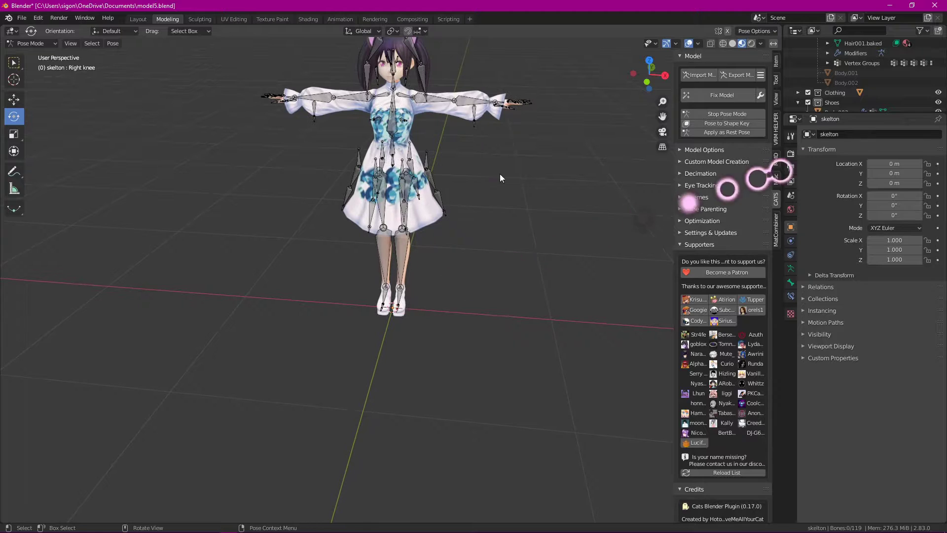
Step: Hide the _collection and Clothing collections to isolate the shoes in the viewport
left_click(798, 104)
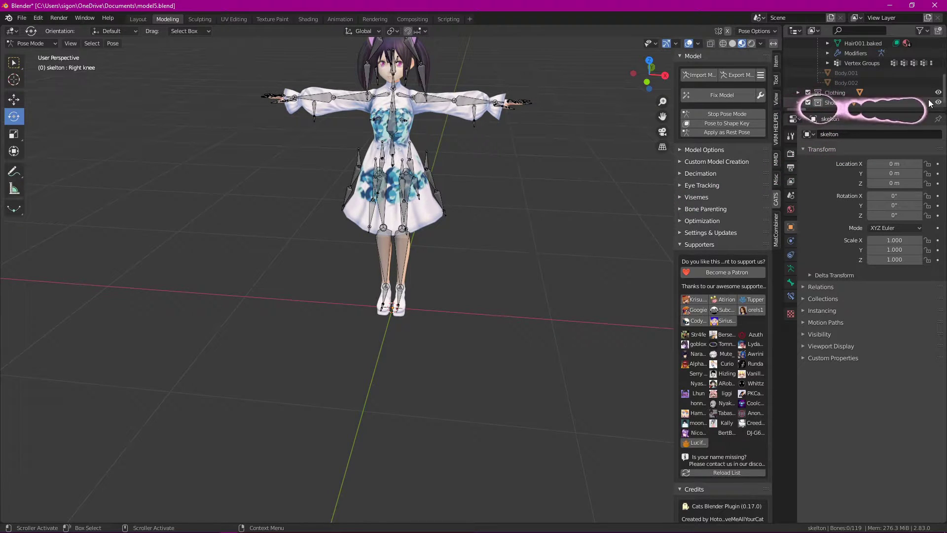
scroll(893, 101, "up", 6)
left_click(797, 53)
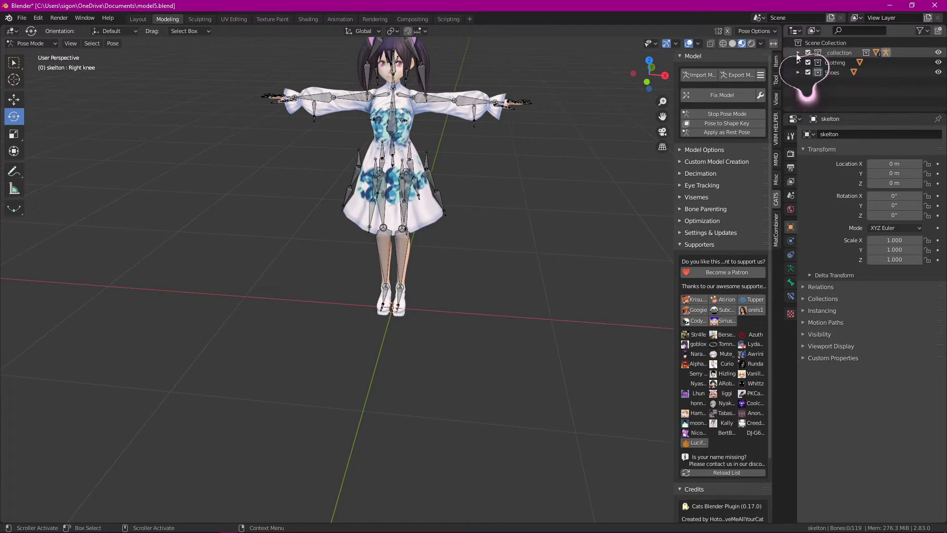
left_click(939, 52)
left_click(939, 62)
scroll(452, 322, "up", 8)
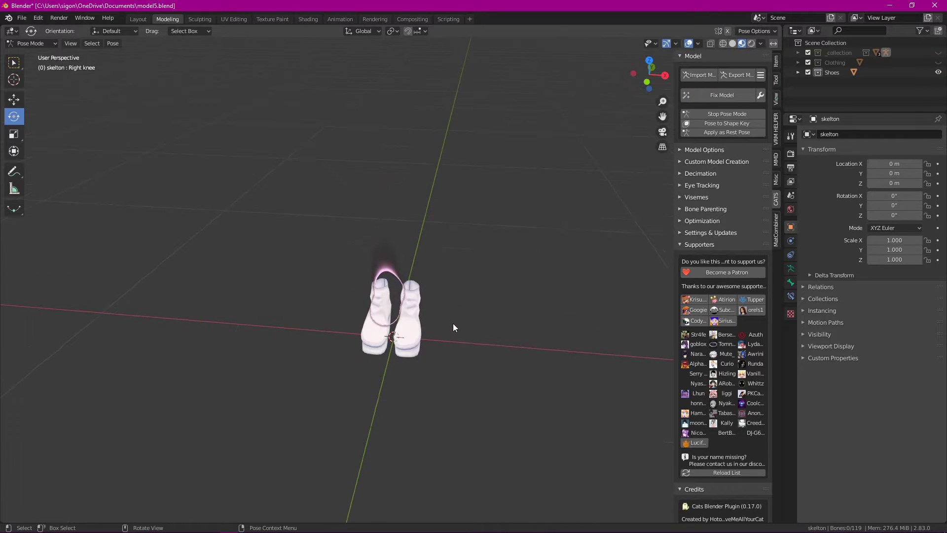
Step: Switch to the Texture Paint workspace with the isolated shoes in view
left_click(272, 19)
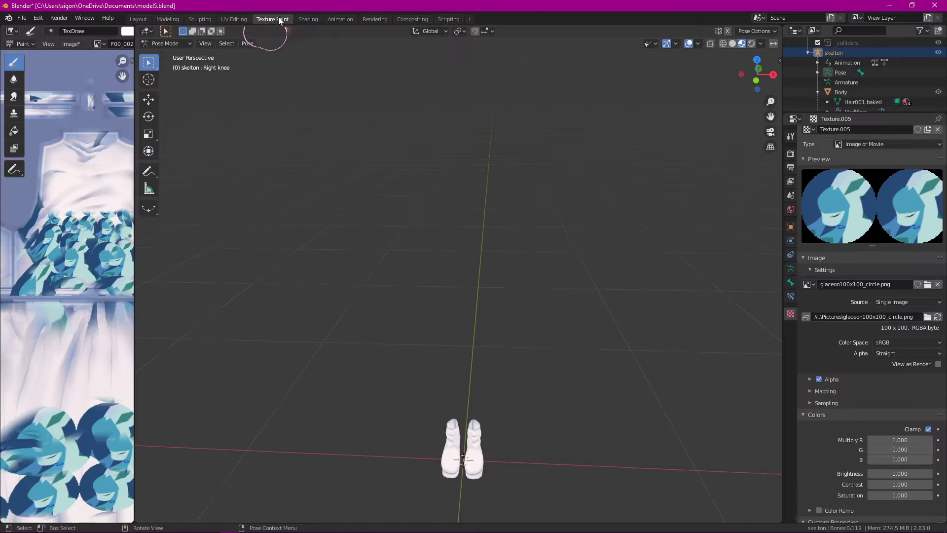
mouse_move(437, 283)
middle_mouse_down()
mouse_move(475, 303)
mouse_move(446, 196)
middle_mouse_up()
scroll(439, 276, "up", 6)
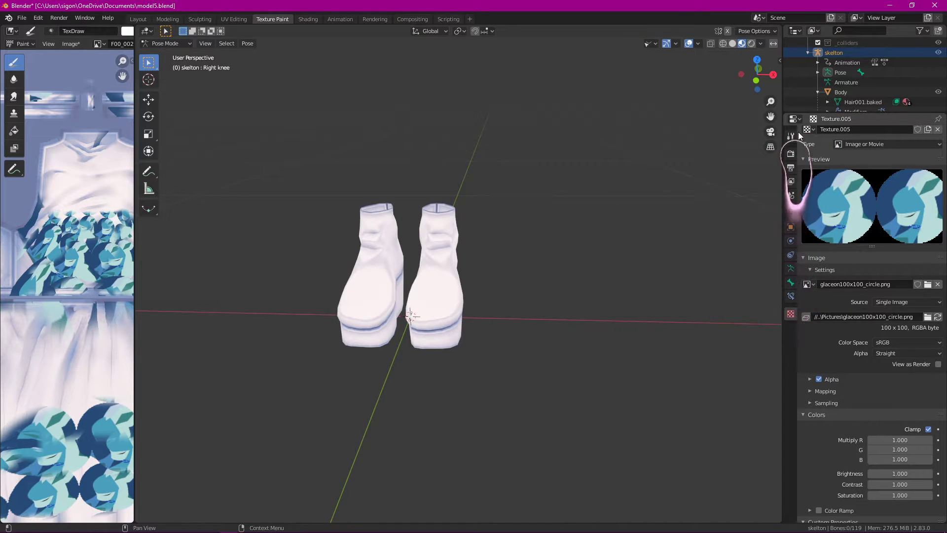
left_click(166, 43)
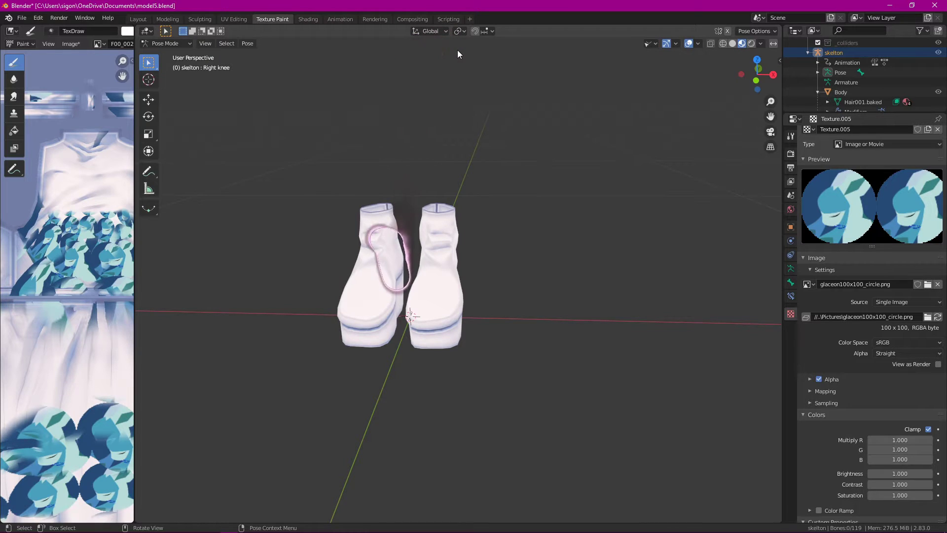
mouse_move(512, 131)
middle_mouse_down()
mouse_move(387, 133)
mouse_move(543, 133)
mouse_move(503, 131)
mouse_move(513, 194)
mouse_move(568, 251)
mouse_move(546, 260)
mouse_move(629, 239)
mouse_move(340, 277)
mouse_move(475, 277)
mouse_move(450, 300)
mouse_move(632, 245)
mouse_move(597, 223)
mouse_move(587, 236)
mouse_move(560, 222)
middle_mouse_up()
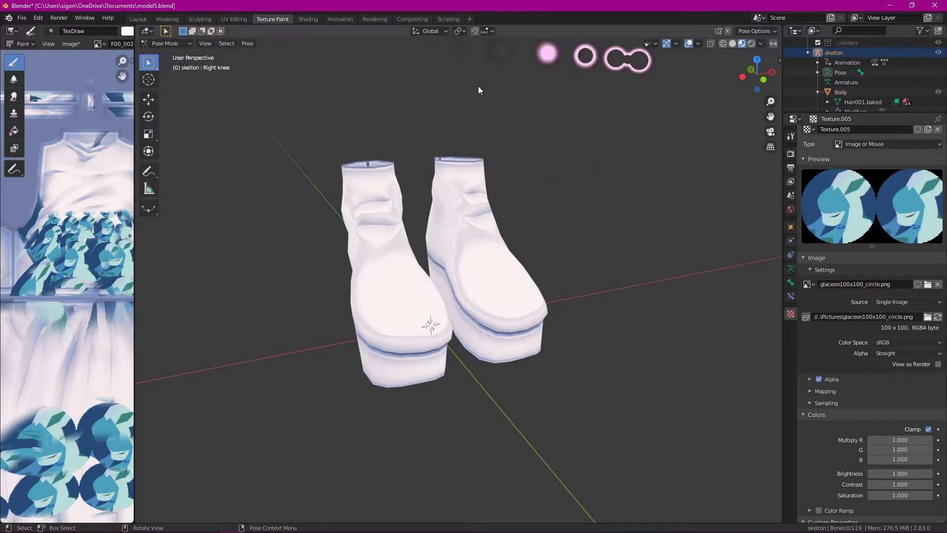
Step: Select the shoe mesh of Body.002 in the Shoes collection and put it into Texture Paint mode
scroll(844, 83, "down", 5)
left_click(808, 102)
scroll(812, 102, "down", 3)
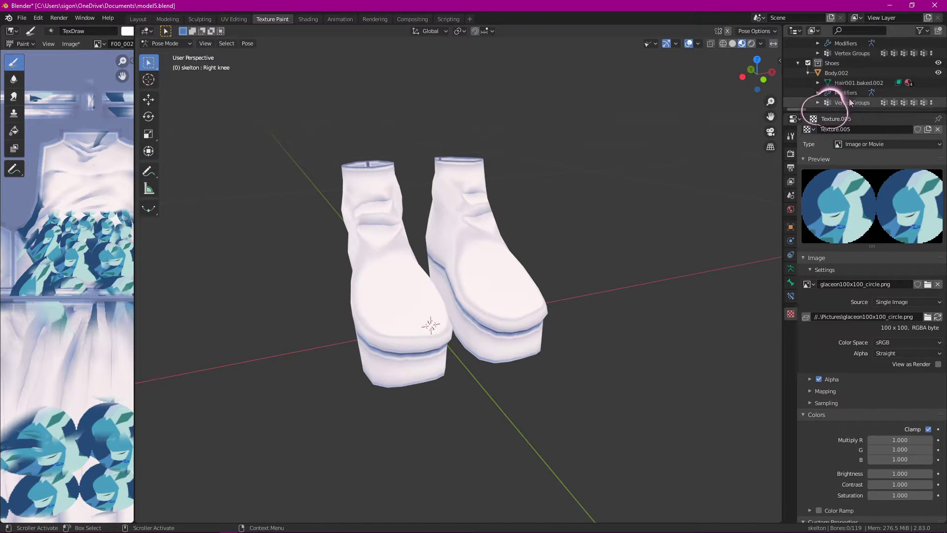
left_click(854, 83)
left_click(164, 44)
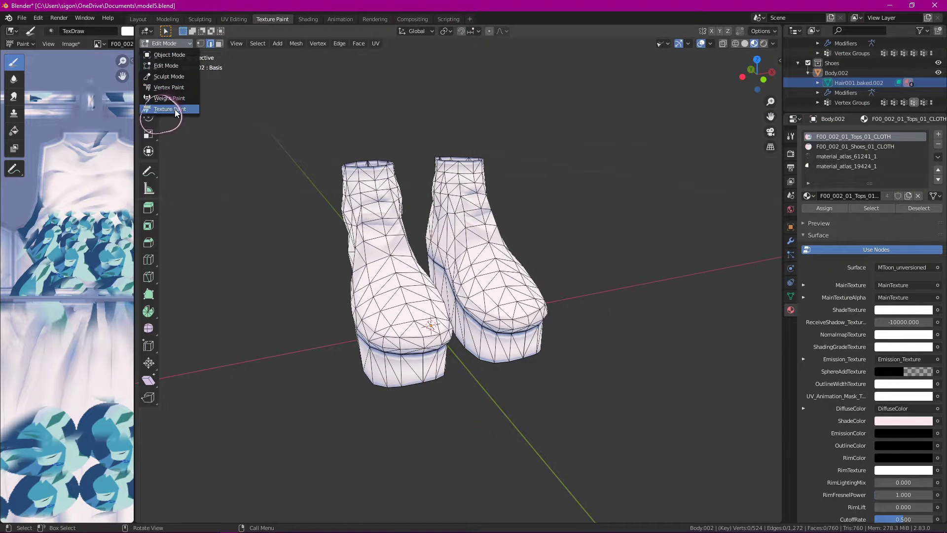
left_click(173, 108)
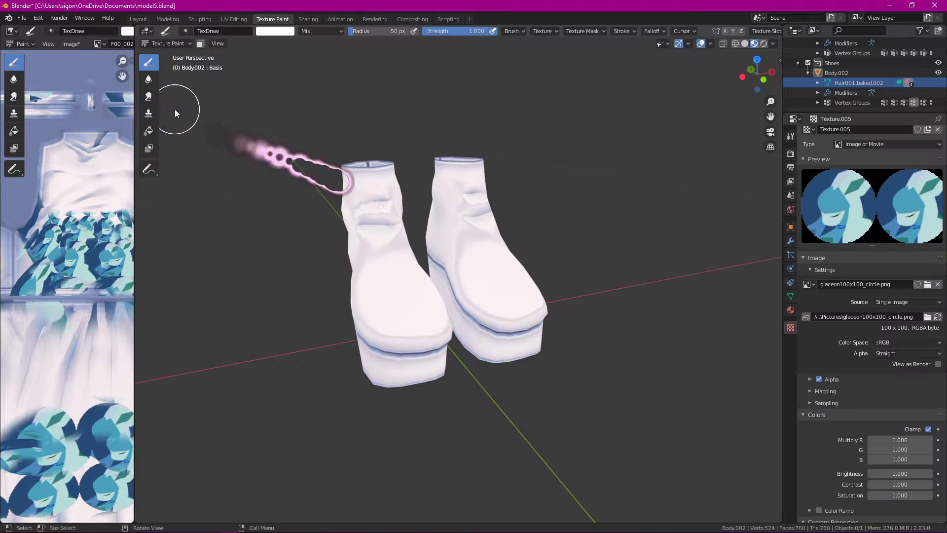
Step: Try Vertex Paint mode on the shoes with a turquoise Draw brush colour and return to Texture Paint mode
left_click(893, 145)
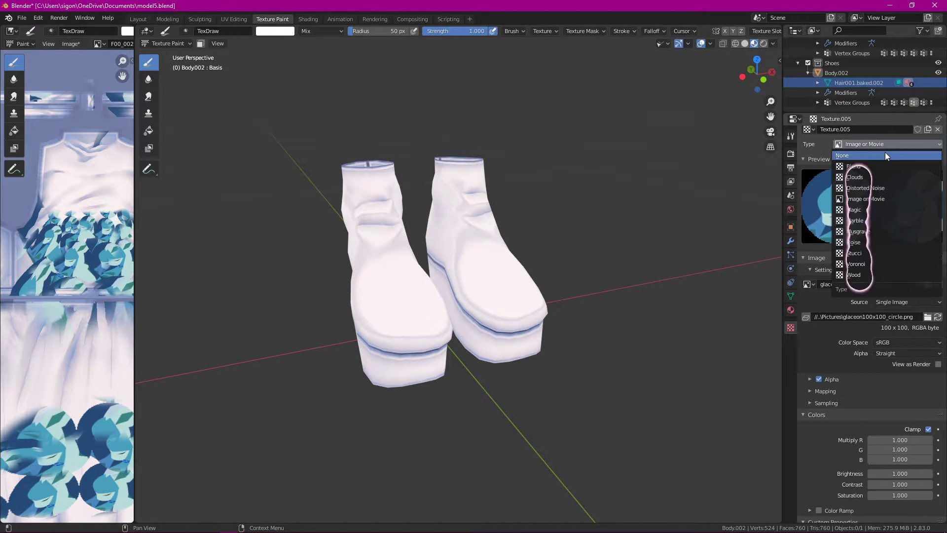
left_click(165, 43)
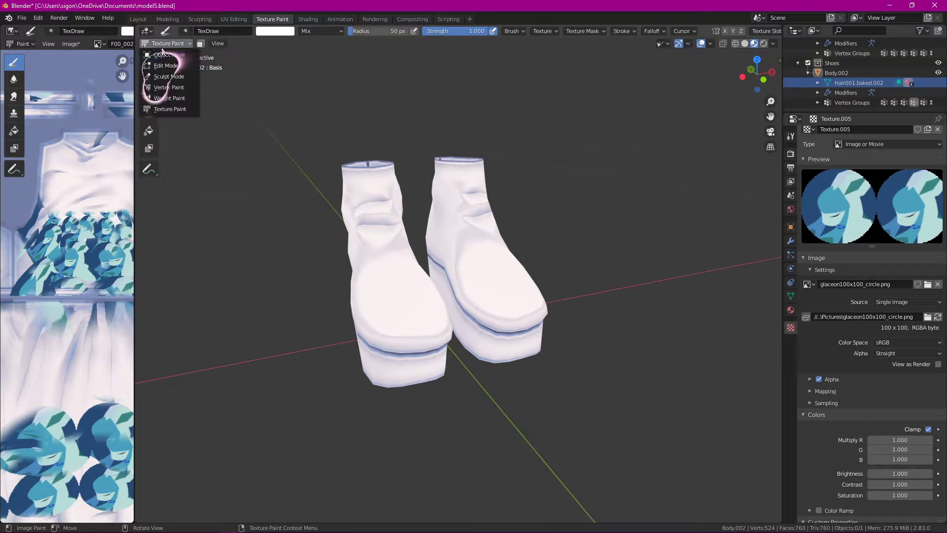
left_click(165, 87)
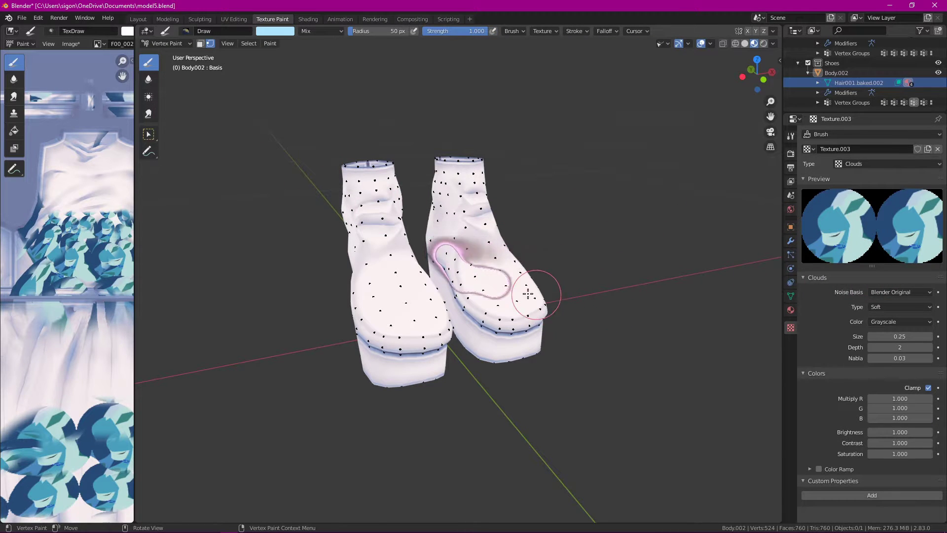
left_click(791, 309)
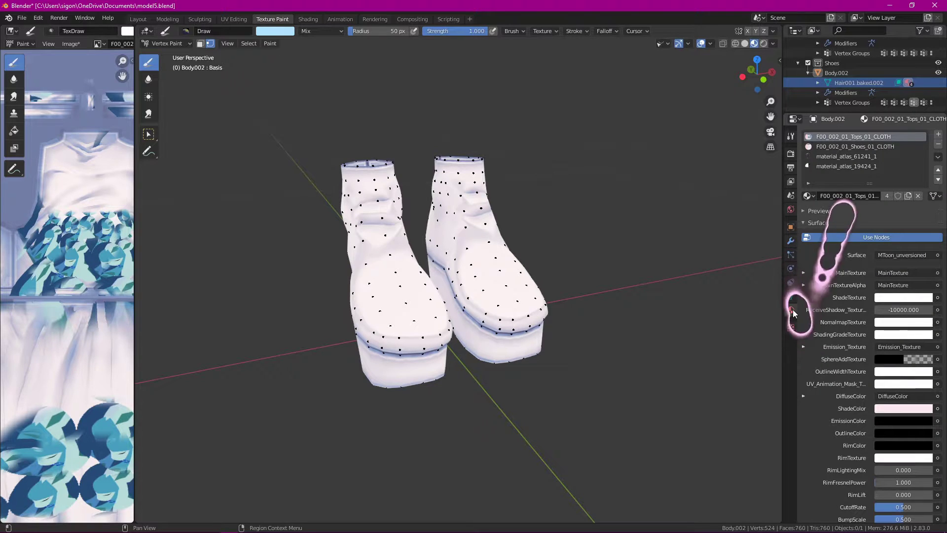
left_click(791, 138)
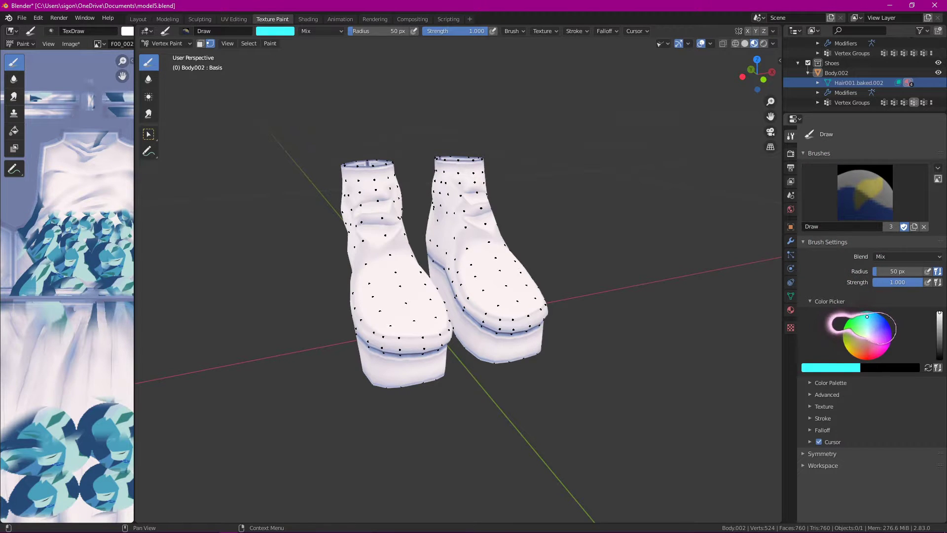
left_click(864, 318)
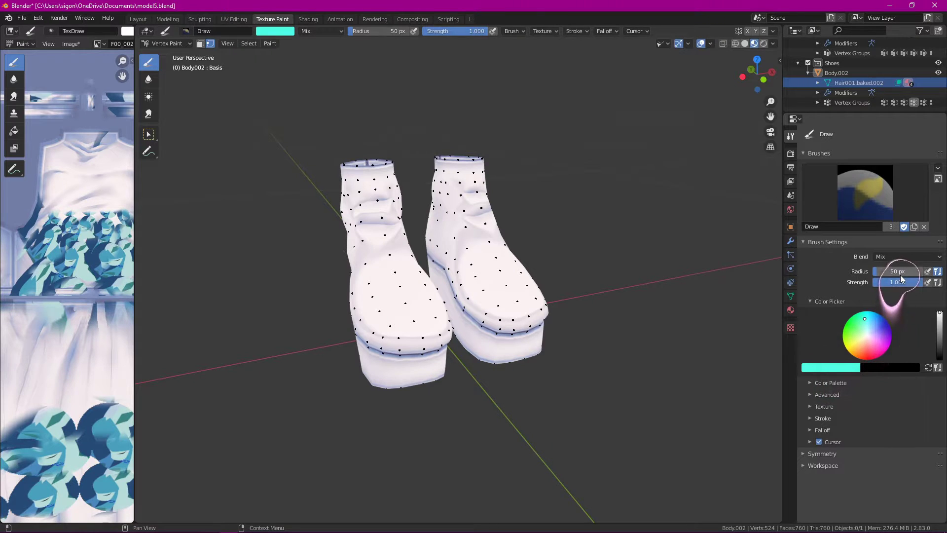
middle_click_drag(740, 276, 641, 321)
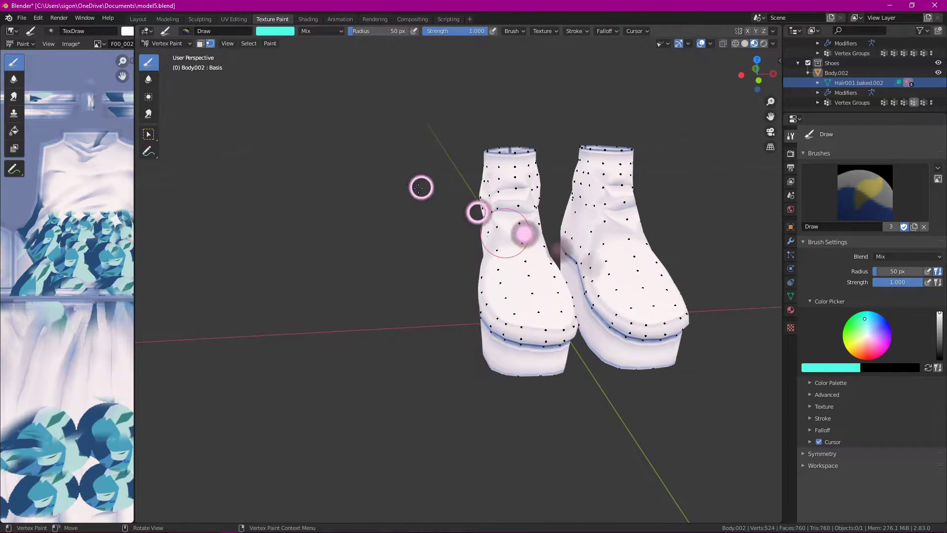
left_click(168, 43)
left_click(173, 108)
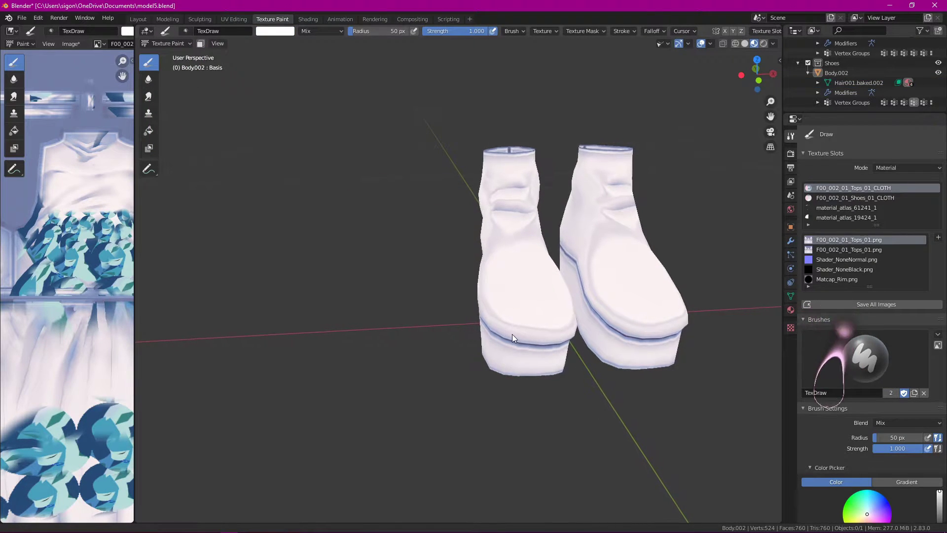
Step: Set the TexDraw brush colour to turquoise
left_click(861, 362)
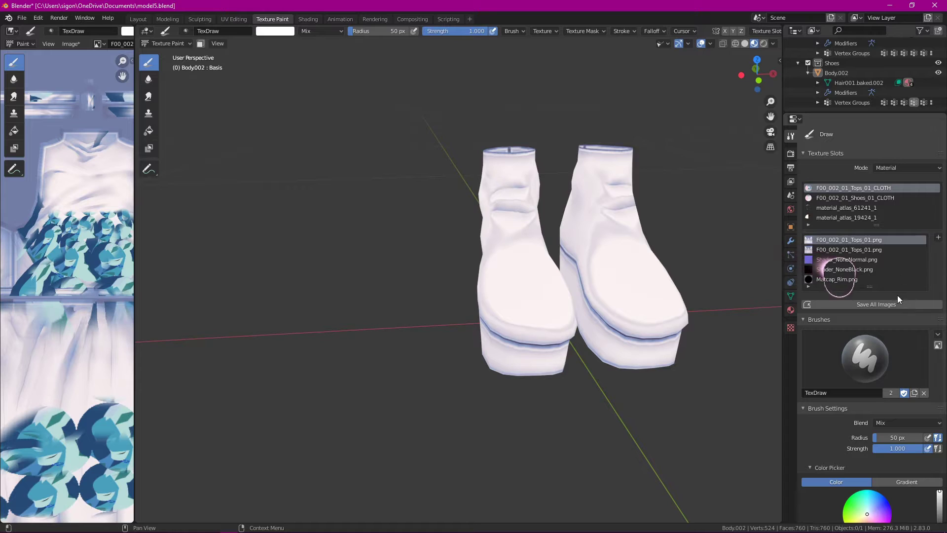
scroll(904, 408, "down", 2)
scroll(904, 408, "down", 3)
left_click(865, 396)
Step: Try painting short brush strokes on the toes of both shoes and undo them
left_click_drag(522, 266, 548, 286)
mouse_move(626, 276)
left_mouse_down()
mouse_move(710, 326)
mouse_move(632, 284)
left_mouse_up()
key("ctrl+z")
key("ctrl+z")
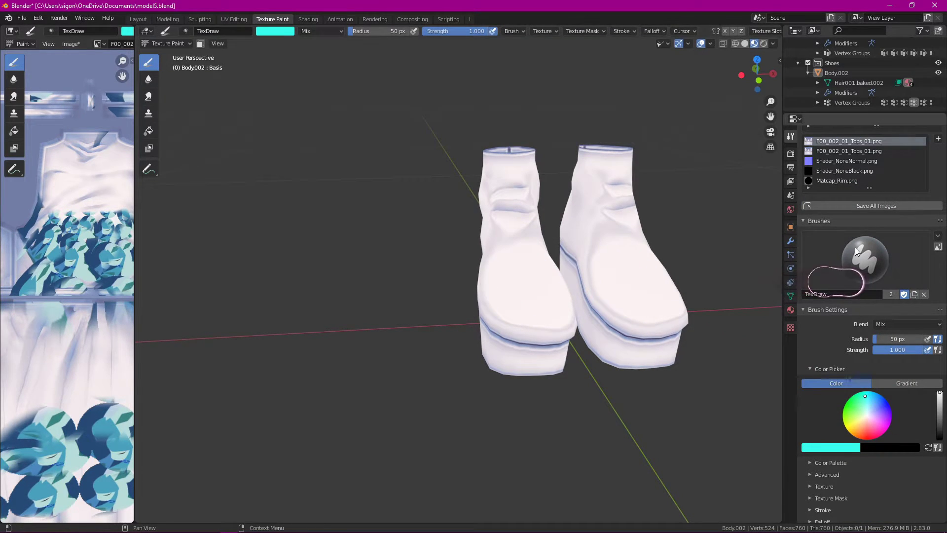
Step: Change the type of brush texture Texture.005 from an image to Blend
scroll(869, 212, "up", 5)
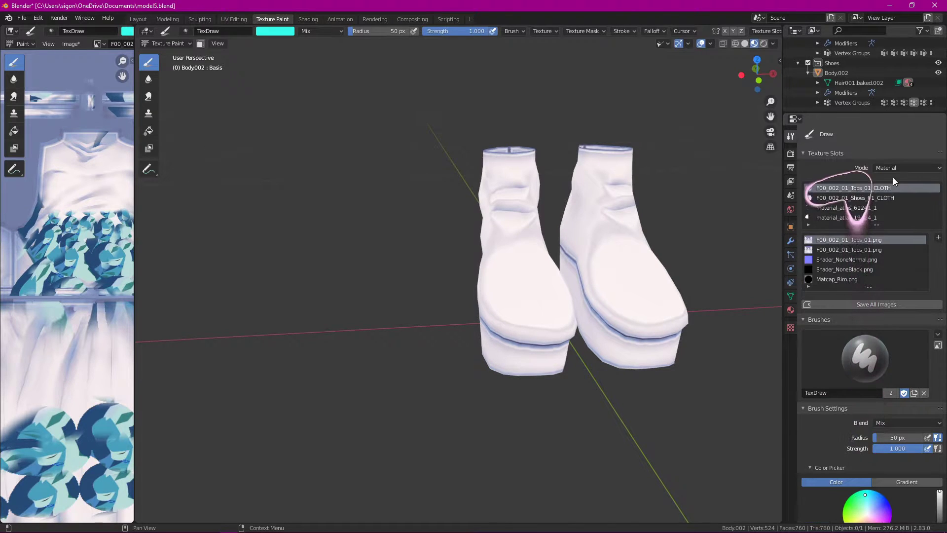
left_click(791, 329)
left_click(899, 144)
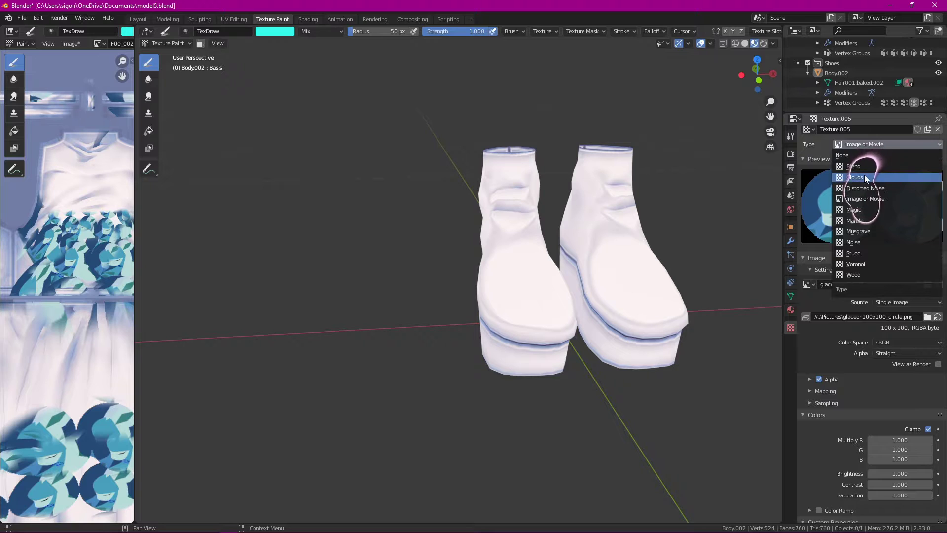
left_click(853, 167)
Step: Try painting turquoise over the toes of both shoes with the Blend brush texture
mouse_move(671, 311)
left_mouse_down()
mouse_move(546, 274)
mouse_move(535, 321)
left_mouse_up()
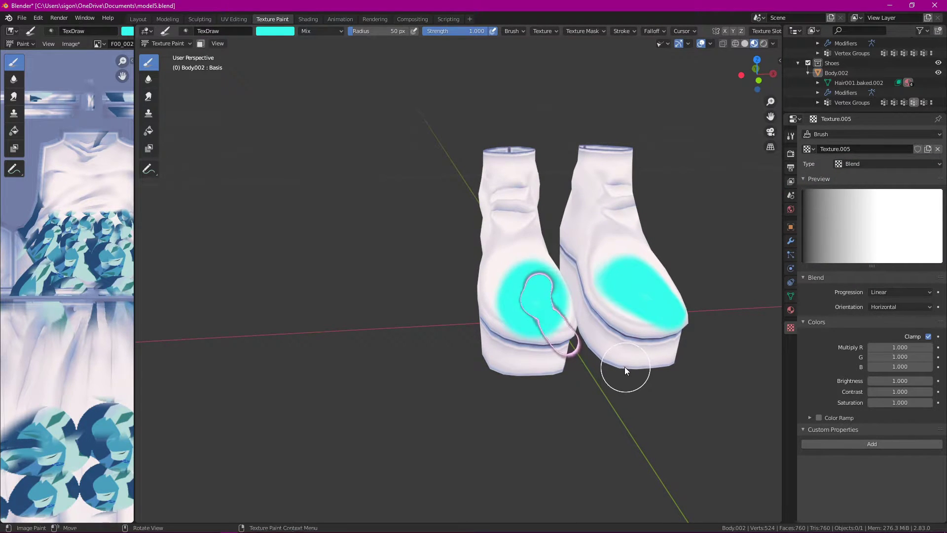
key("ctrl+z")
middle_click_drag(608, 354, 591, 338)
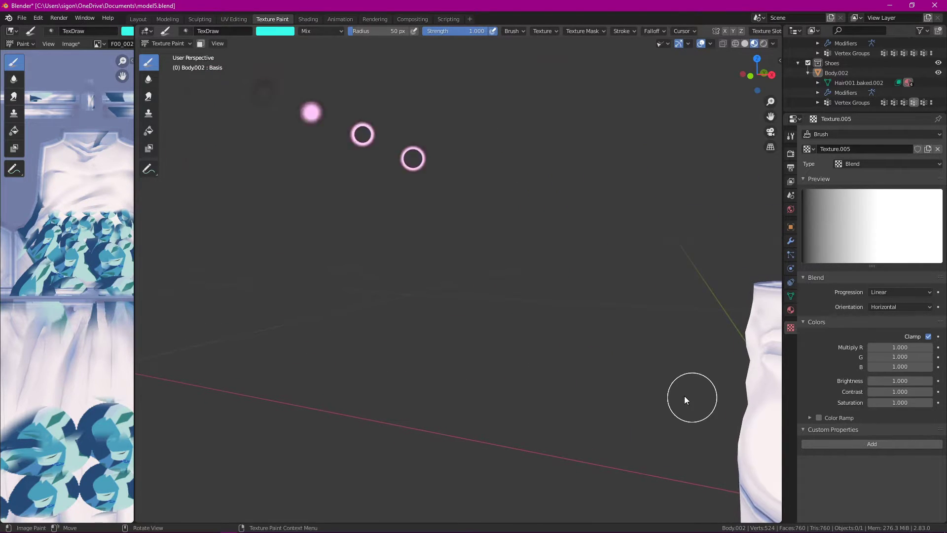
middle_click_drag(691, 412, 646, 400)
middle_click_drag(581, 338, 592, 261)
key("KP_3")
scroll(591, 288, "down", 6)
mouse_move(587, 293)
middle_mouse_down("shift")
mouse_move(585, 269)
mouse_move(616, 307)
mouse_move(586, 296)
mouse_move(620, 277)
mouse_move(613, 264)
mouse_move(653, 308)
mouse_move(592, 274)
middle_mouse_up("shift")
mouse_move(356, 229)
middle_mouse_down()
mouse_move(579, 296)
mouse_move(575, 274)
mouse_move(379, 287)
middle_mouse_up()
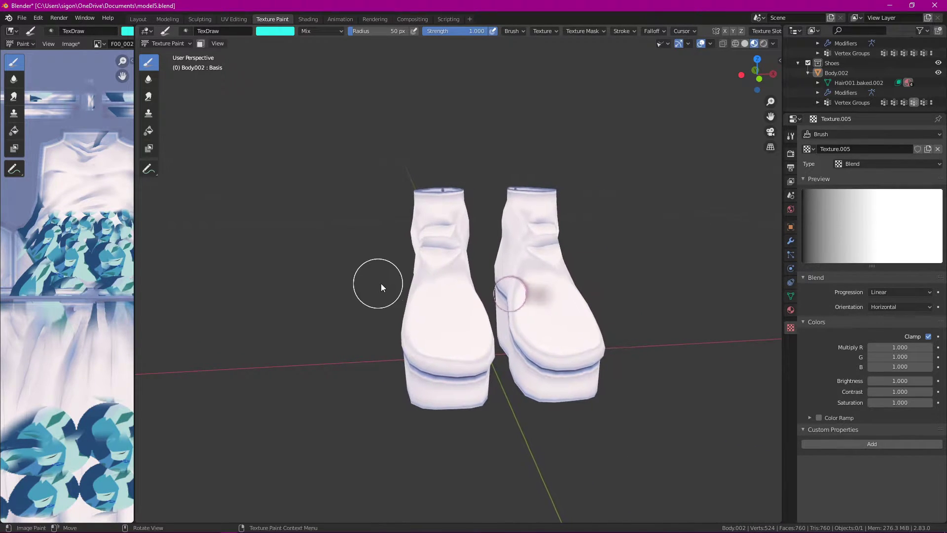
Step: Try painting a turquoise stroke across the inner sides of both shoes and undo it
middle_click_drag(512, 284, 416, 283)
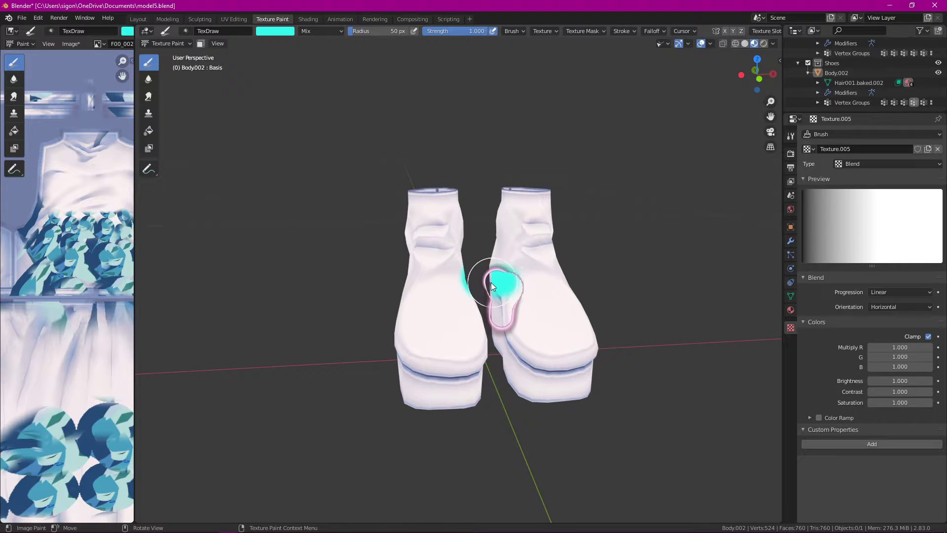
key("ctrl+z")
mouse_move(496, 283)
middle_mouse_down()
mouse_move(543, 296)
mouse_move(274, 296)
mouse_move(402, 280)
mouse_move(486, 281)
mouse_move(417, 289)
mouse_move(598, 319)
mouse_move(505, 336)
mouse_move(386, 279)
middle_mouse_up()
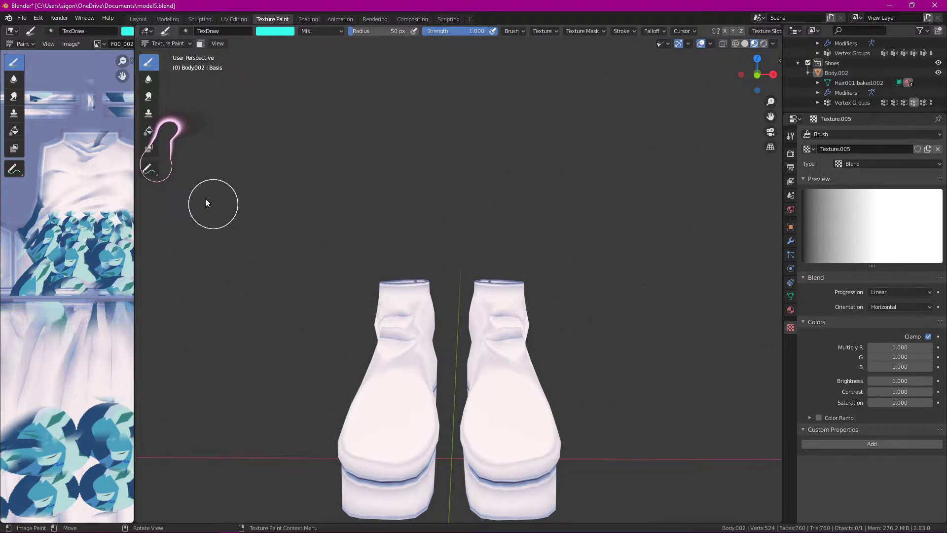
Step: Switch to the Fill tool and add a new brush texture of type Blend
left_click(517, 364)
middle_click_drag(621, 427, 623, 421)
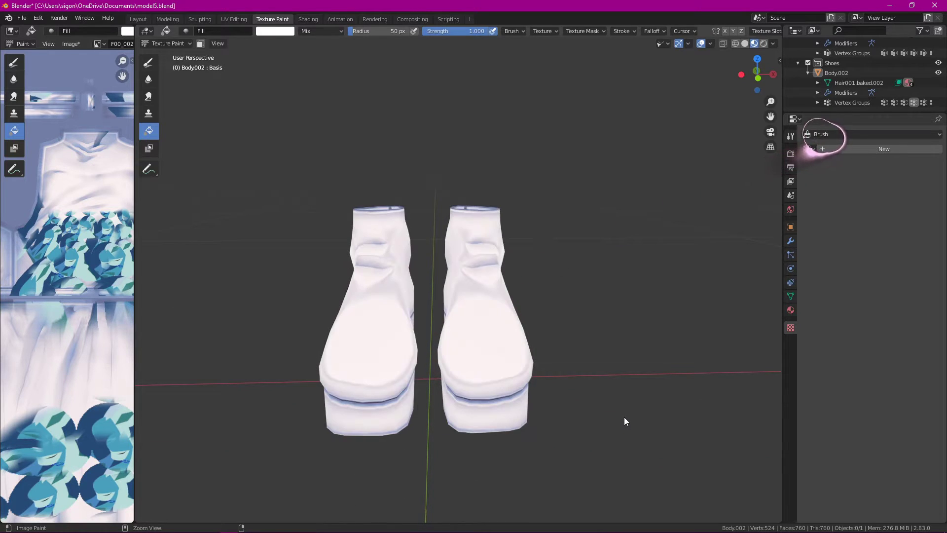
left_click(857, 146)
left_click(866, 167)
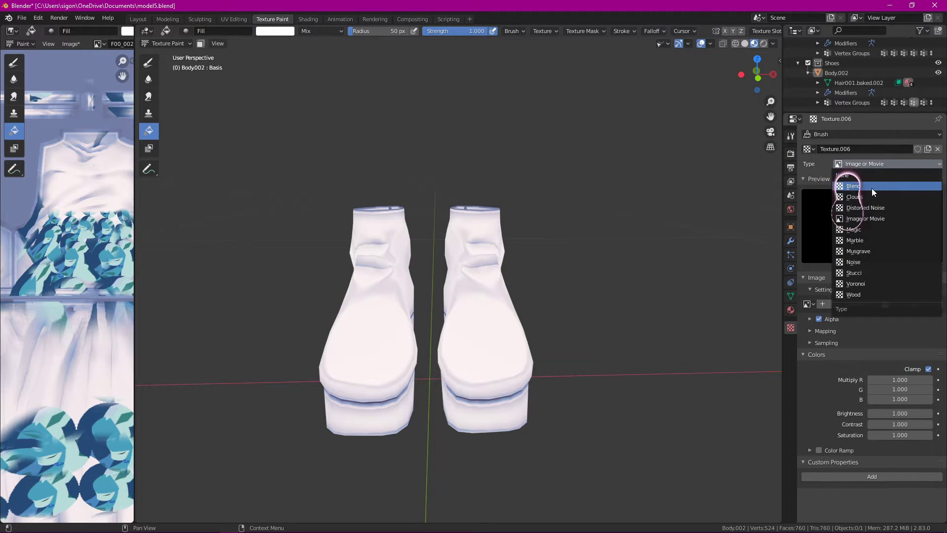
left_click(870, 189)
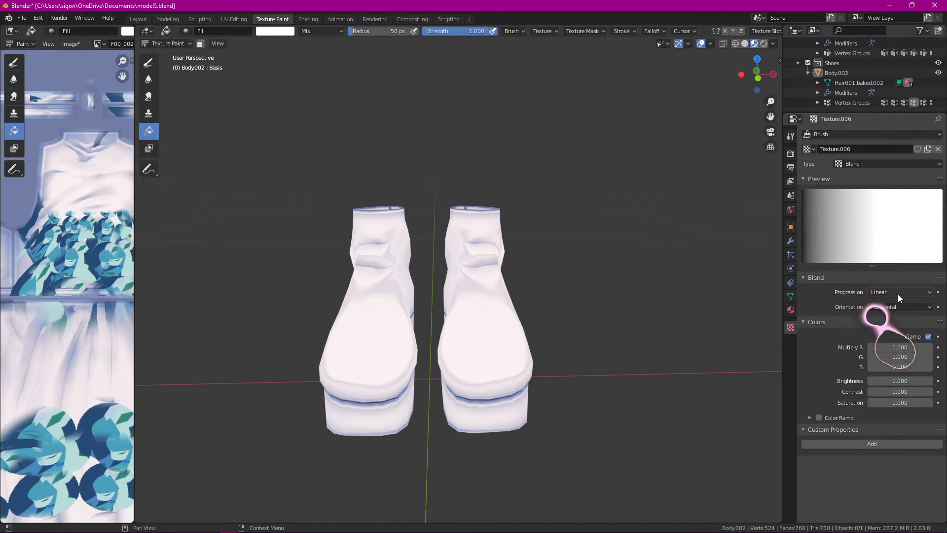
Step: Look into the Color Ramp options, try the Clouds type for the Fill brush texture, and return it to Blend
left_click(857, 417)
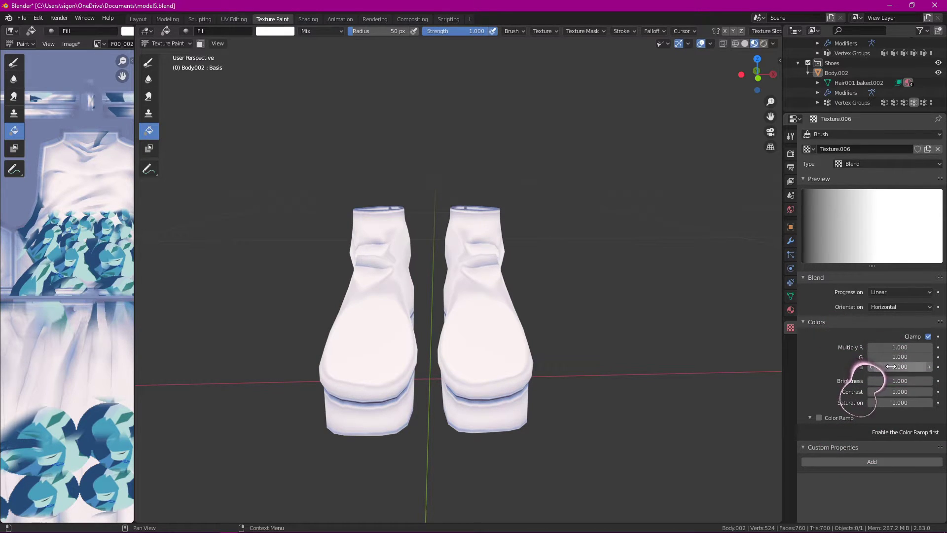
left_click(869, 163)
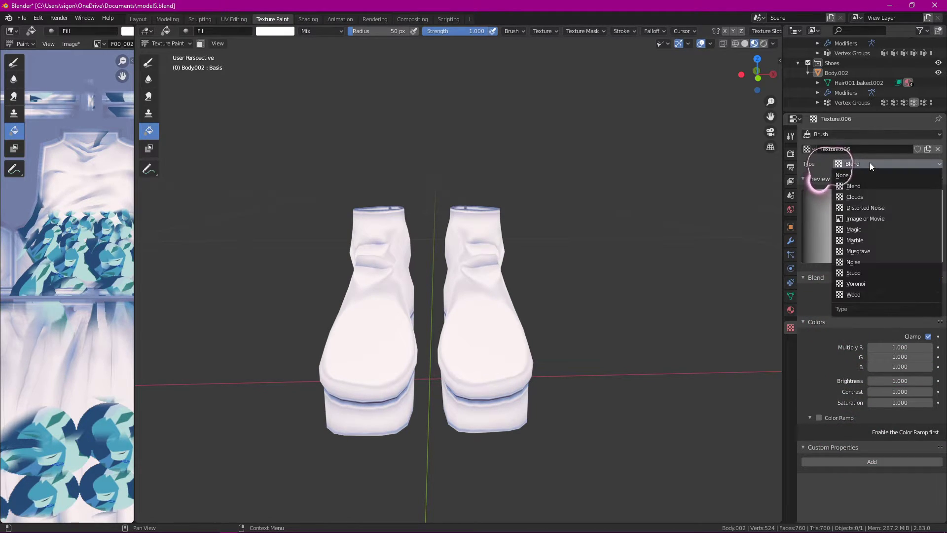
left_click(884, 194)
left_click(866, 163)
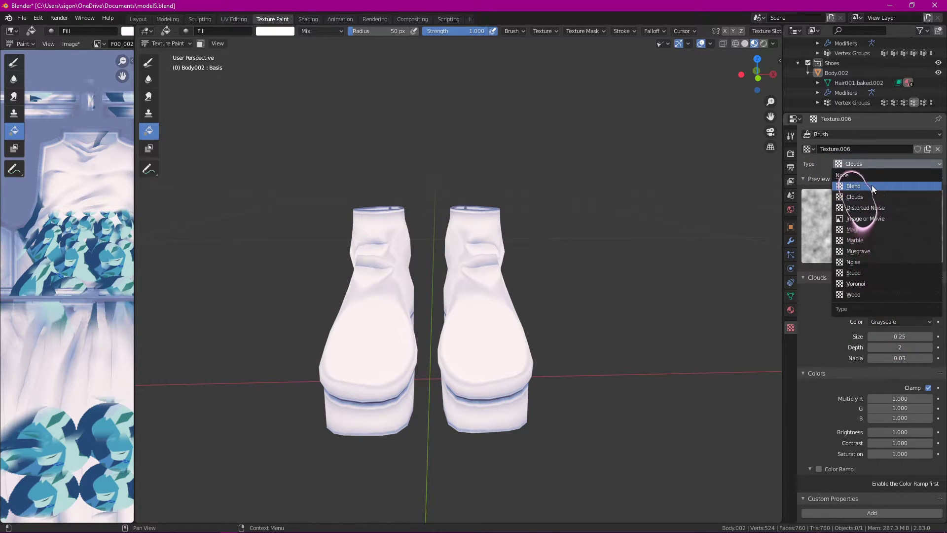
left_click(876, 186)
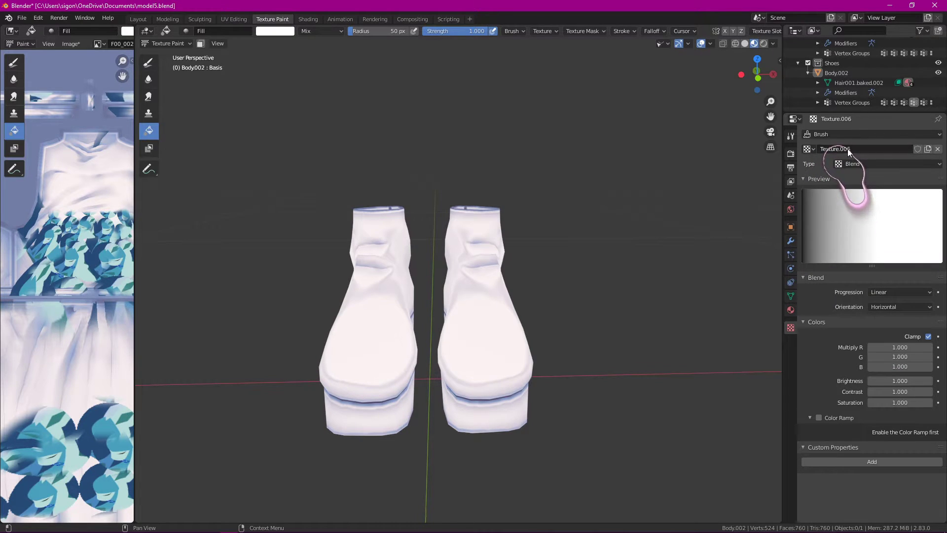
Step: Switch to Vertex Paint mode to check its brush texture settings, and return to Texture Paint mode
left_click(178, 43)
left_click(179, 87)
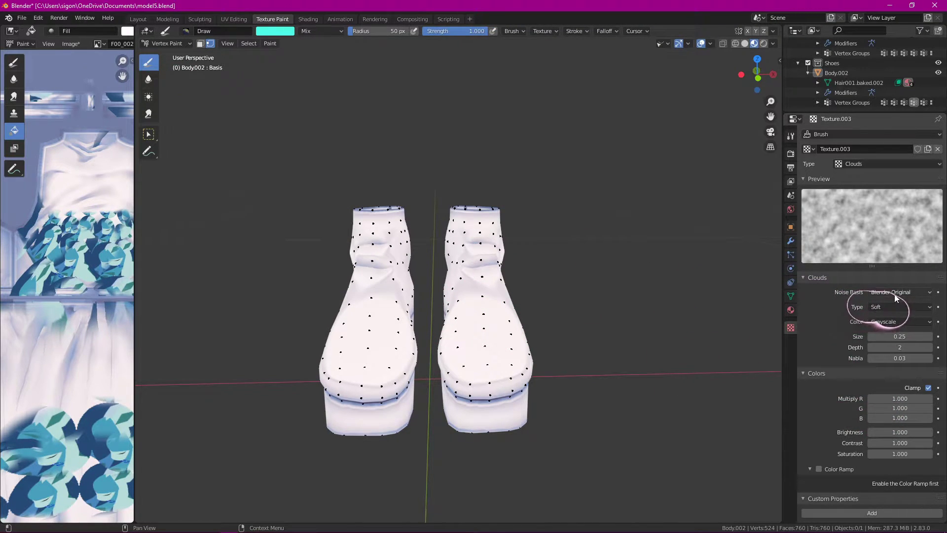
scroll(858, 358, "down", 1)
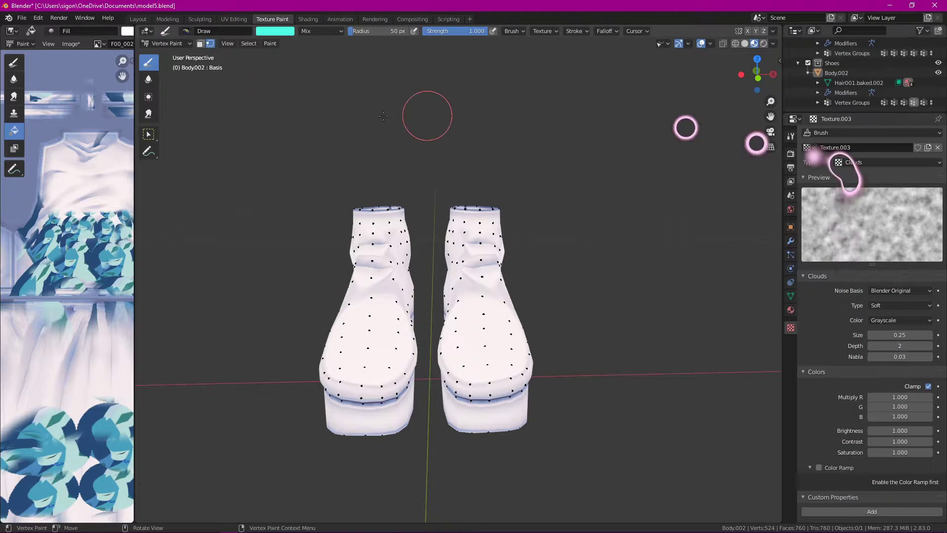
left_click(166, 44)
left_click(163, 105)
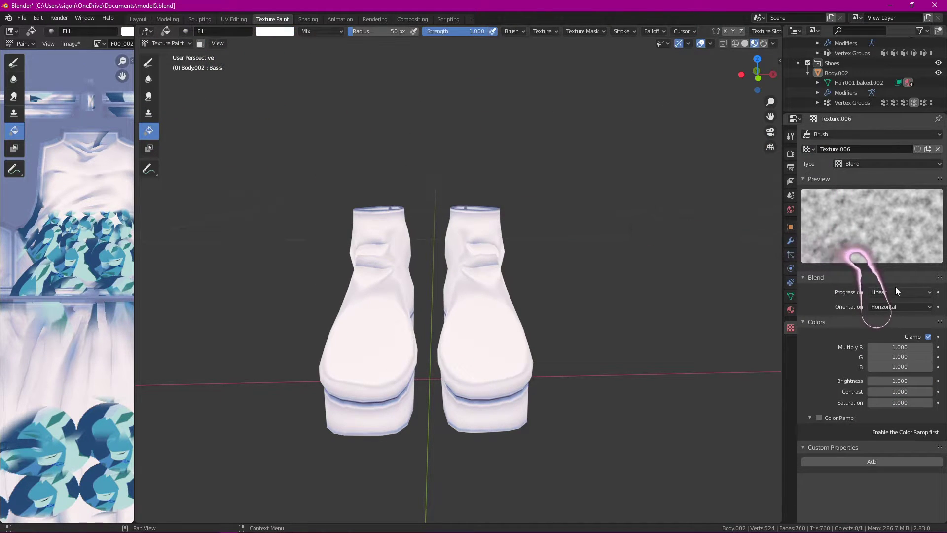
Step: Change the Fill brush texture to Distorted Noise, try filling both shoes with white and undo the fill
left_click(878, 164)
left_click(865, 208)
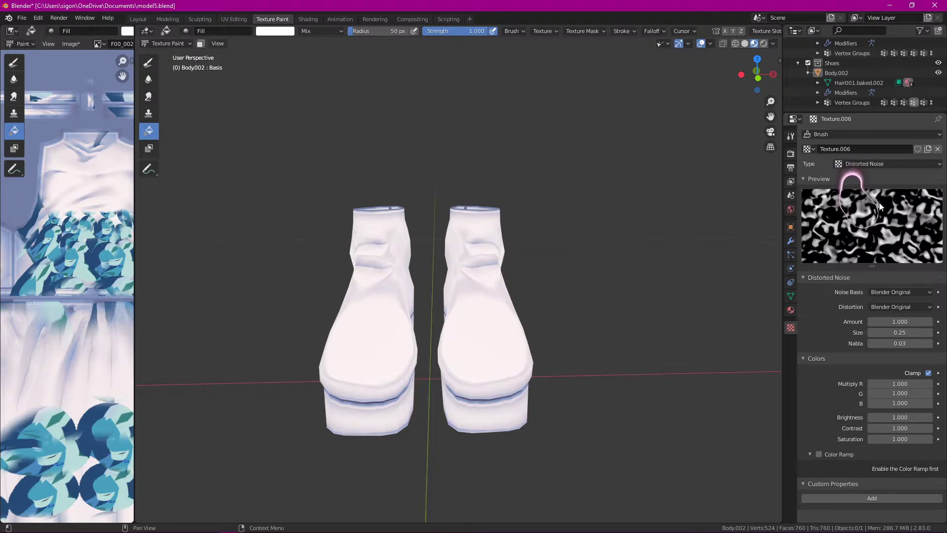
left_click(493, 381)
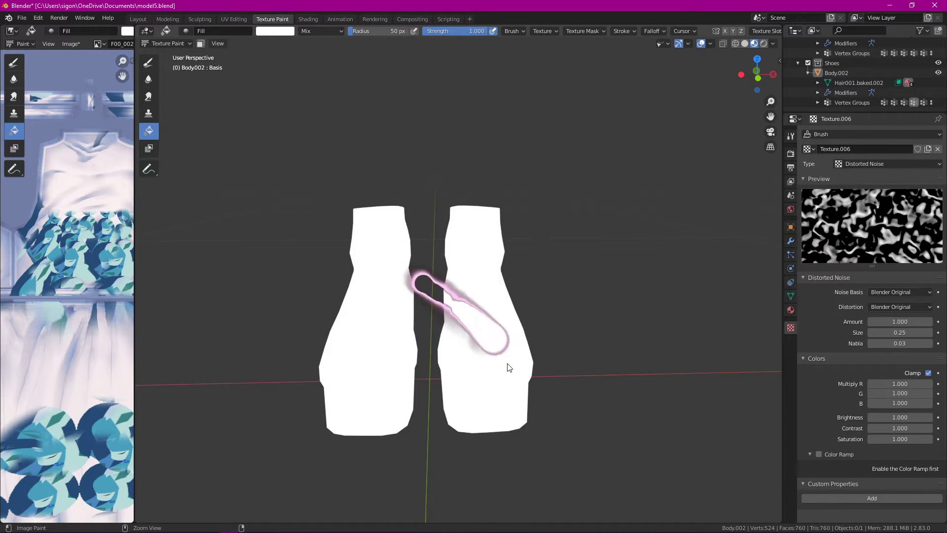
key("ctrl+z")
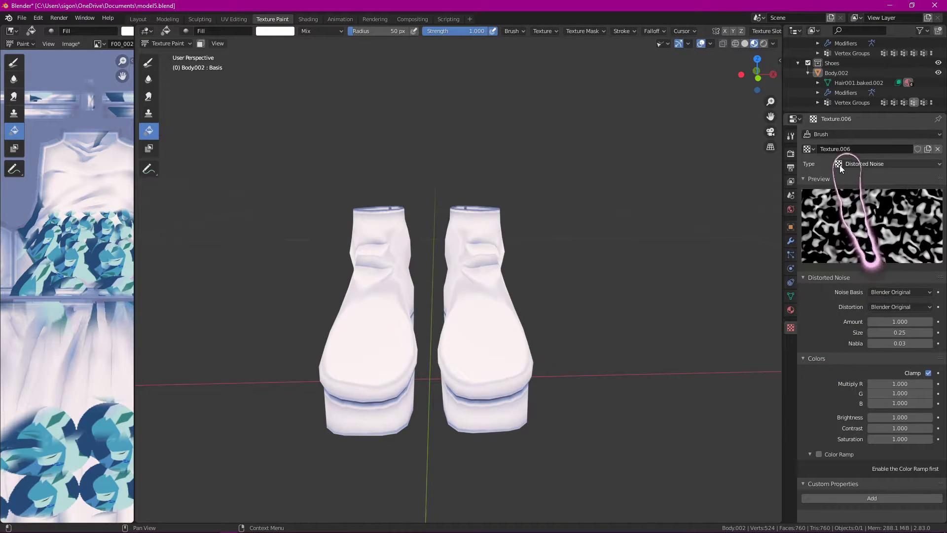
Step: Change the Fill brush texture to Magic, try a white fill on both shoes and undo it
left_click(873, 164)
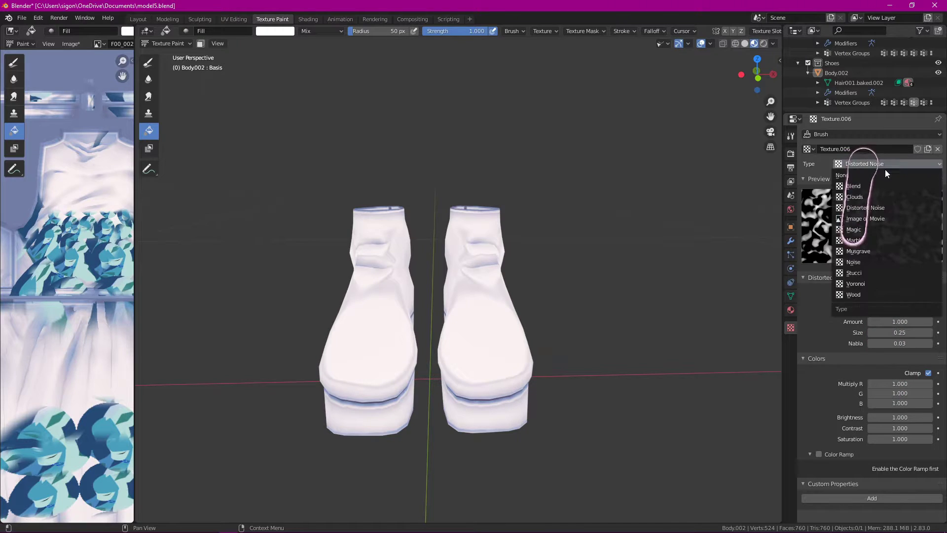
left_click(884, 245)
left_click(469, 303)
mouse_move(572, 380)
middle_mouse_down()
mouse_move(444, 267)
mouse_move(573, 385)
middle_mouse_up()
key("ctrl+z")
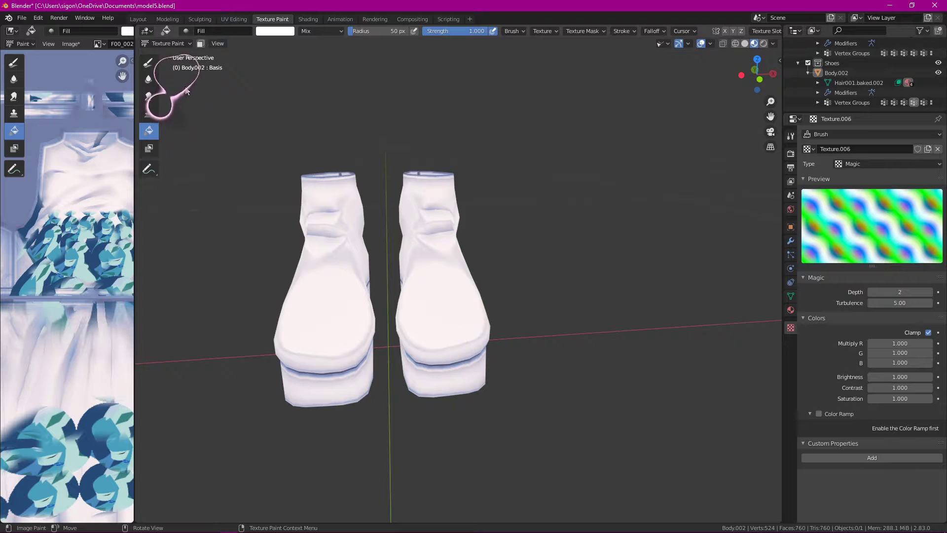
Step: Try a bright green as the fill colour for the shoes and undo the last action
left_click(279, 32)
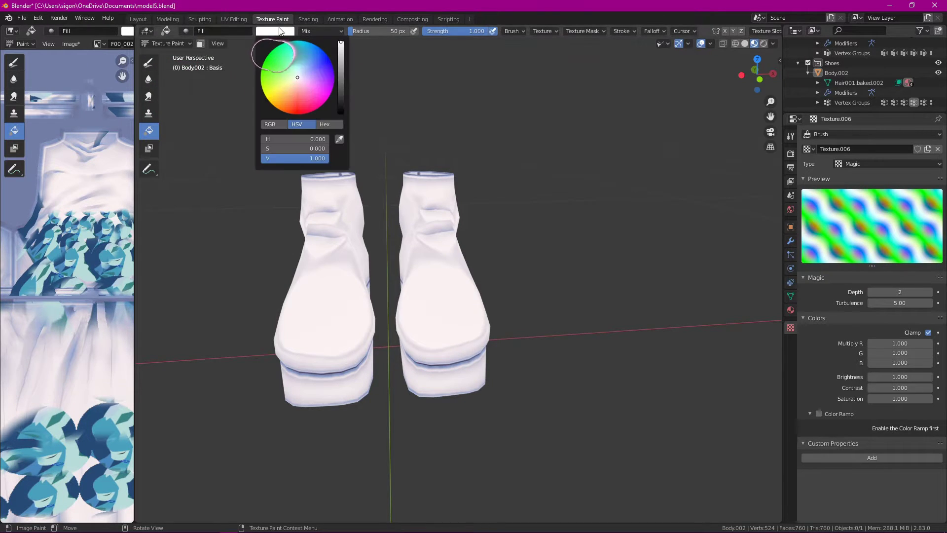
left_click(279, 75)
key("ctrl+z")
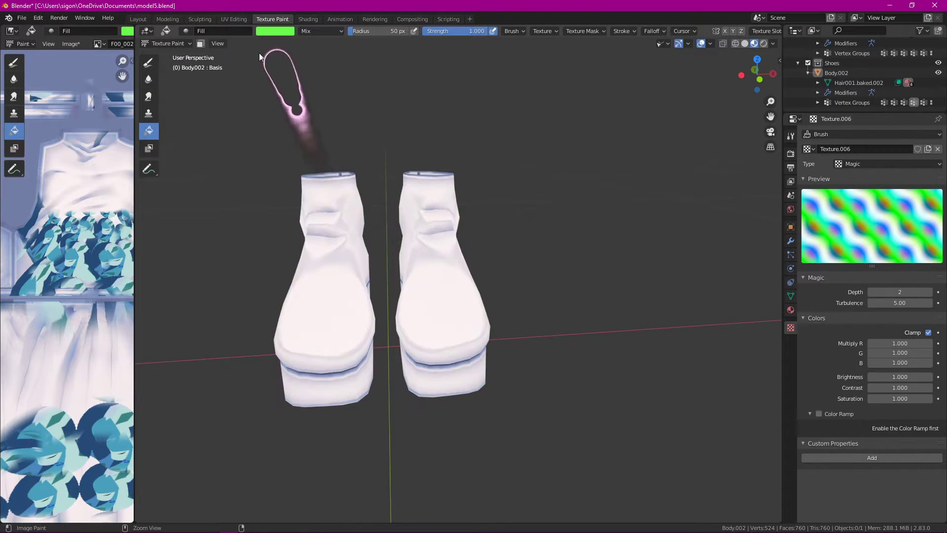
Step: Set the fill colour to a blue with H 0.638, S 0.681 and V 1.000, try filling both shoes and undo it
left_click(271, 32)
left_click(301, 54)
left_click(298, 48)
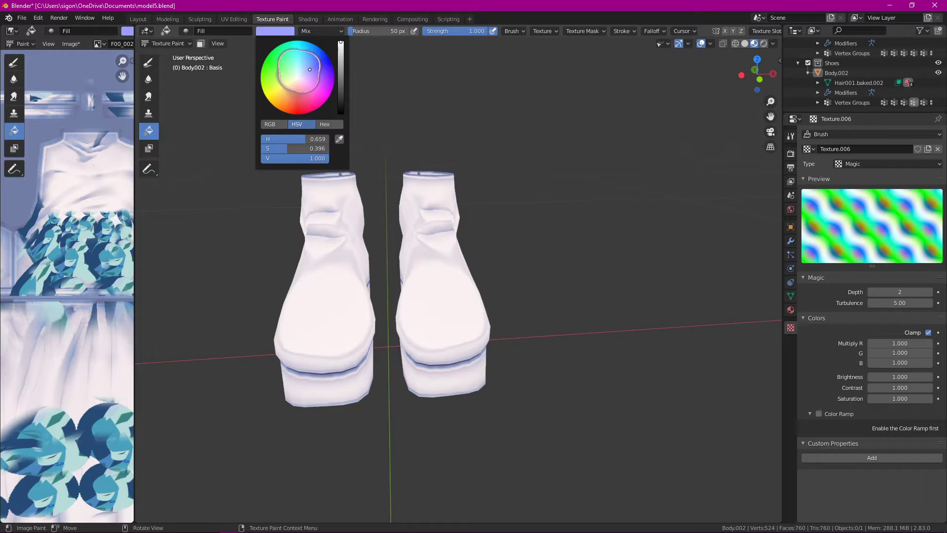
left_click(424, 207)
middle_click_drag(424, 207, 581, 316)
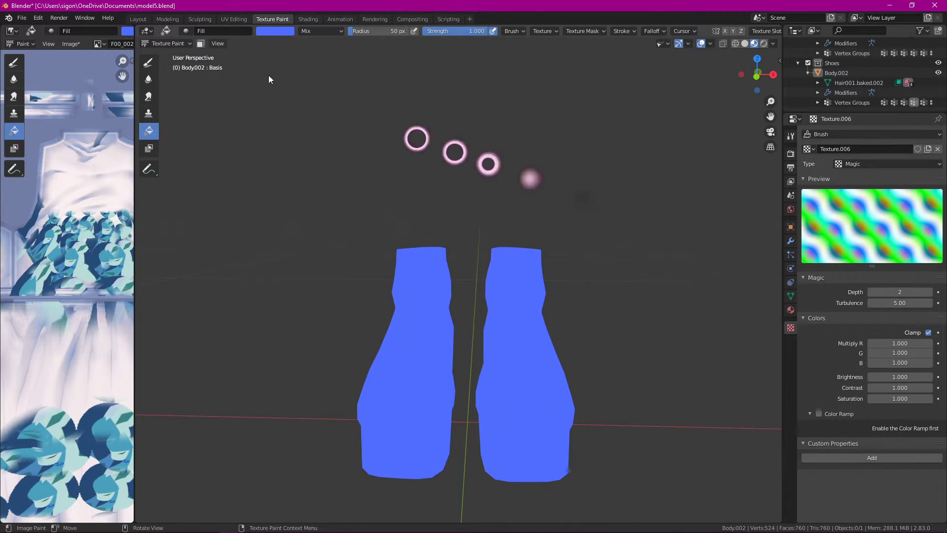
key("ctrl+z")
Step: Try painting a turquoise stroke down the fronts of both shoes with the Draw brush and its Magic texture, and undo it
left_click(284, 31)
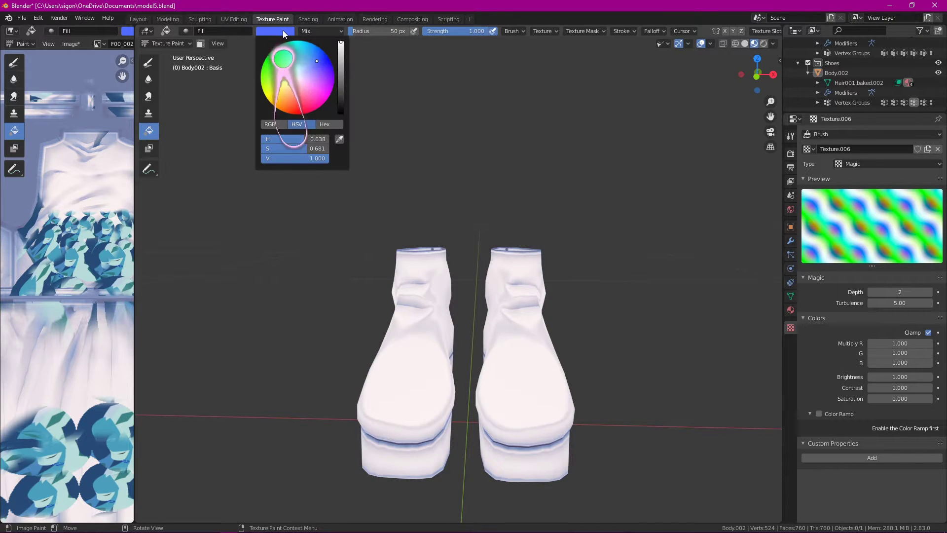
left_click(276, 31)
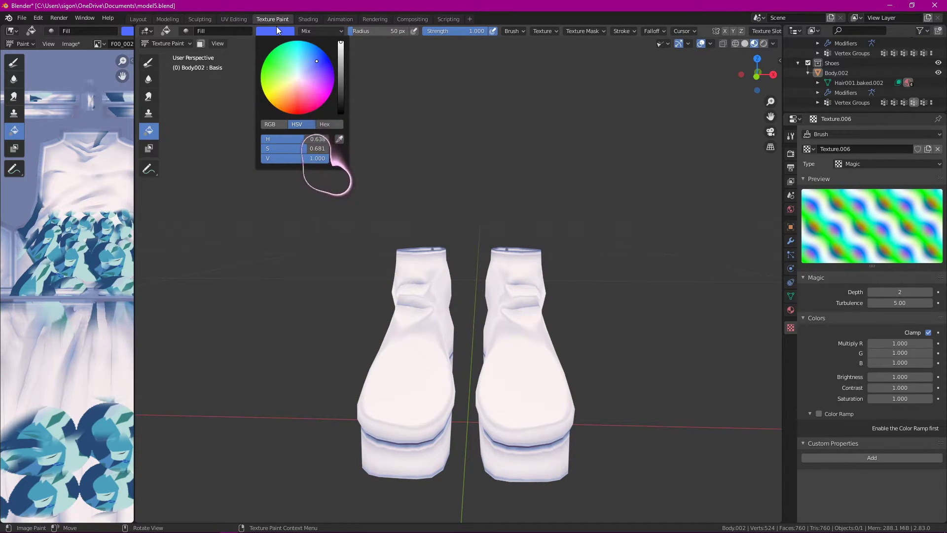
middle_click_drag(461, 194, 178, 104)
left_click_drag(385, 286, 379, 348)
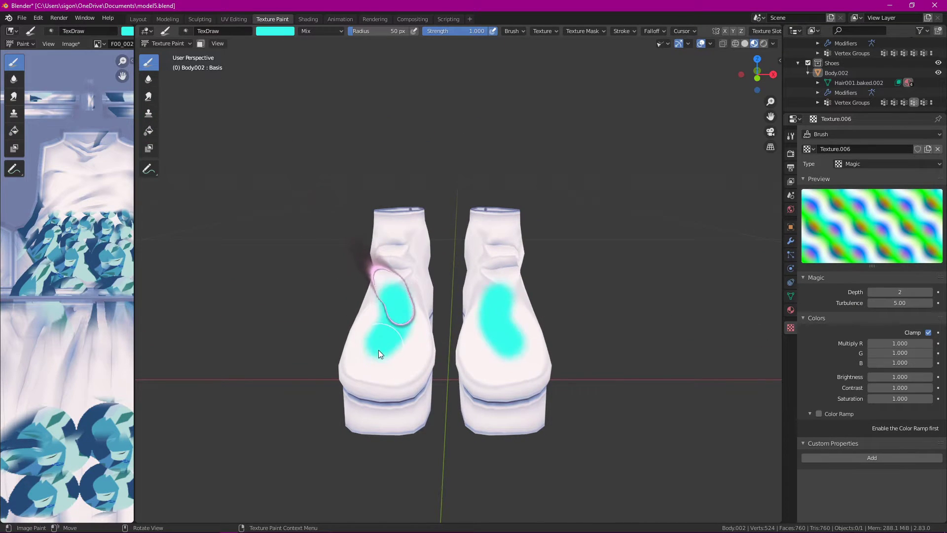
key("ctrl+z")
key("ctrl+z")
Step: Smear the sole seams and ankle folds of both shoes with the Smear tool at a 50 px radius, without a brush texture
left_click(149, 96)
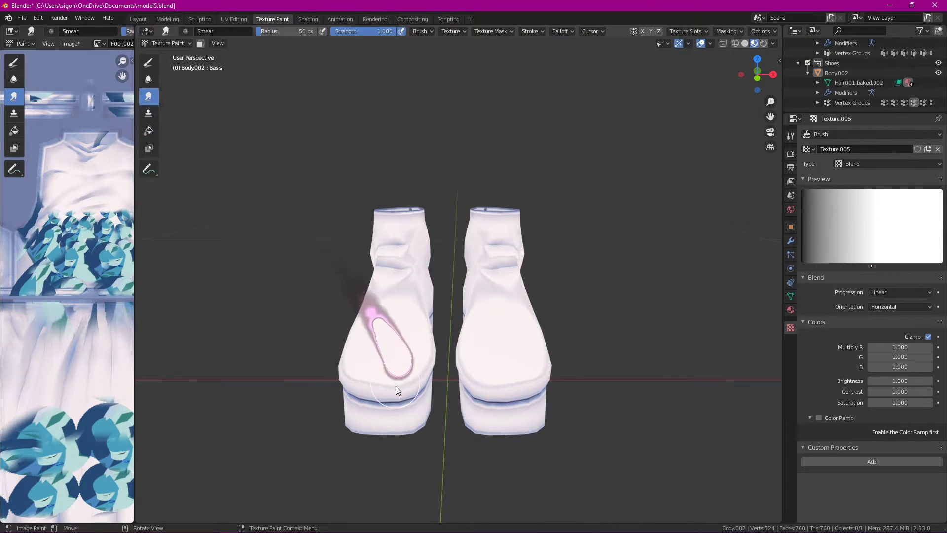
key("ctrl+z")
key("ctrl+z")
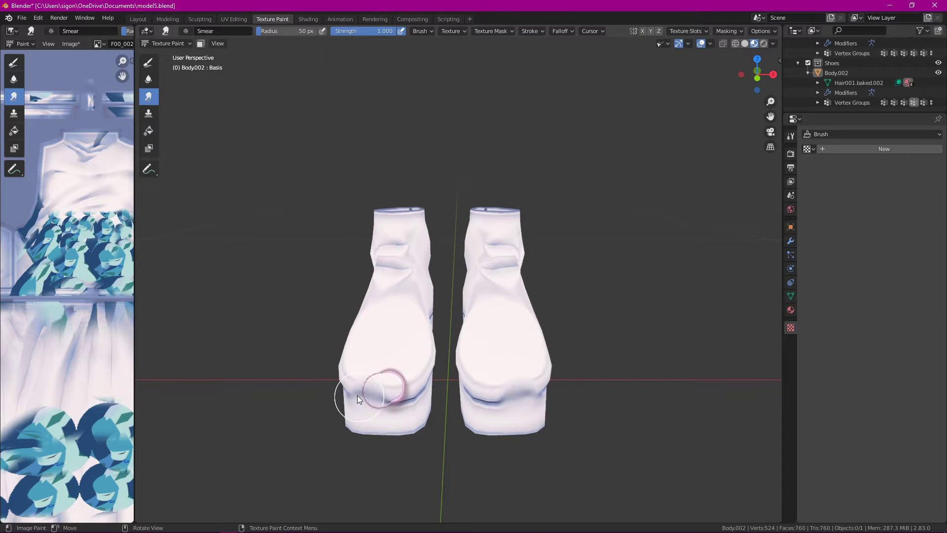
mouse_move(484, 415)
middle_mouse_down()
mouse_move(554, 450)
mouse_move(548, 425)
mouse_move(393, 371)
mouse_move(594, 381)
mouse_move(489, 339)
mouse_move(167, 318)
mouse_move(569, 348)
mouse_move(435, 309)
mouse_move(207, 279)
mouse_move(744, 246)
mouse_move(810, 284)
mouse_move(660, 338)
mouse_move(443, 298)
mouse_move(644, 358)
mouse_move(602, 307)
mouse_move(378, 294)
middle_mouse_up()
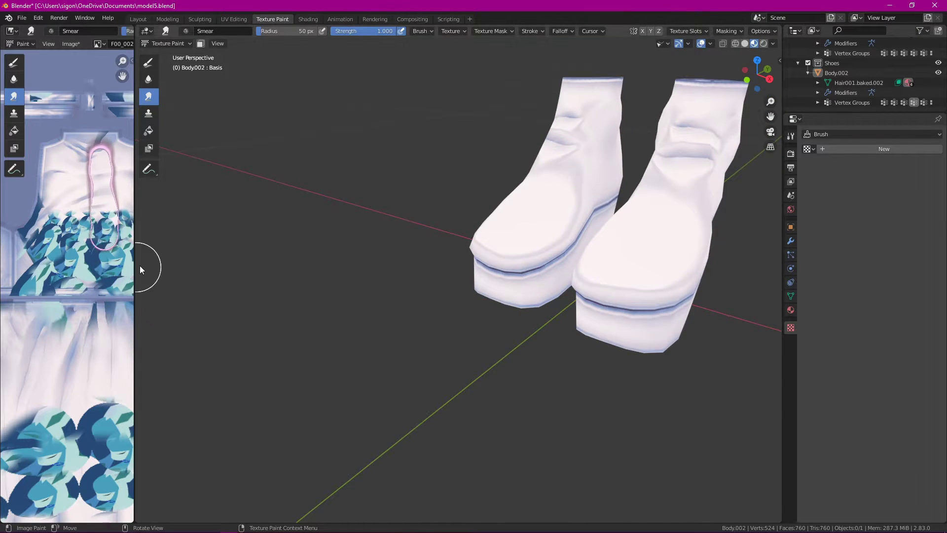
middle_click_drag(350, 247, 833, 225)
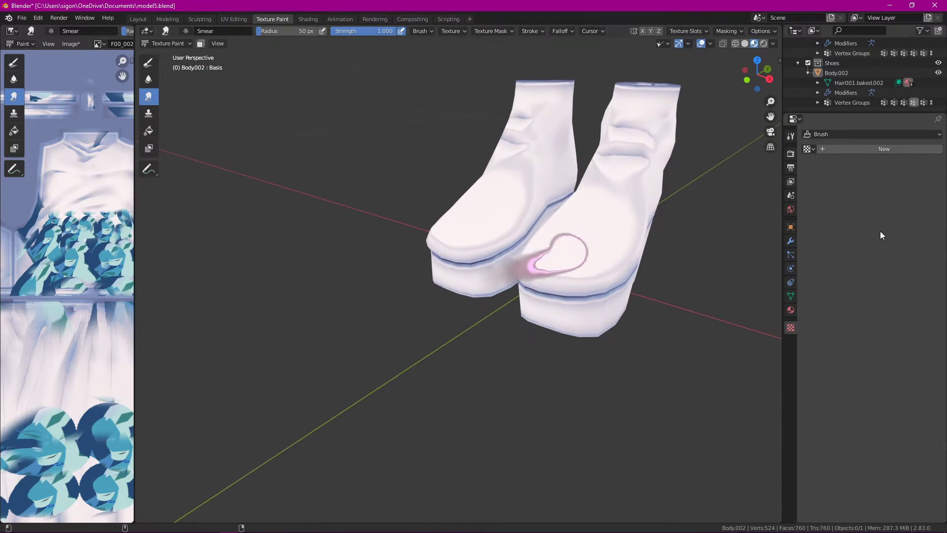
mouse_move(567, 266)
middle_mouse_down()
mouse_move(371, 250)
mouse_move(468, 311)
middle_mouse_up()
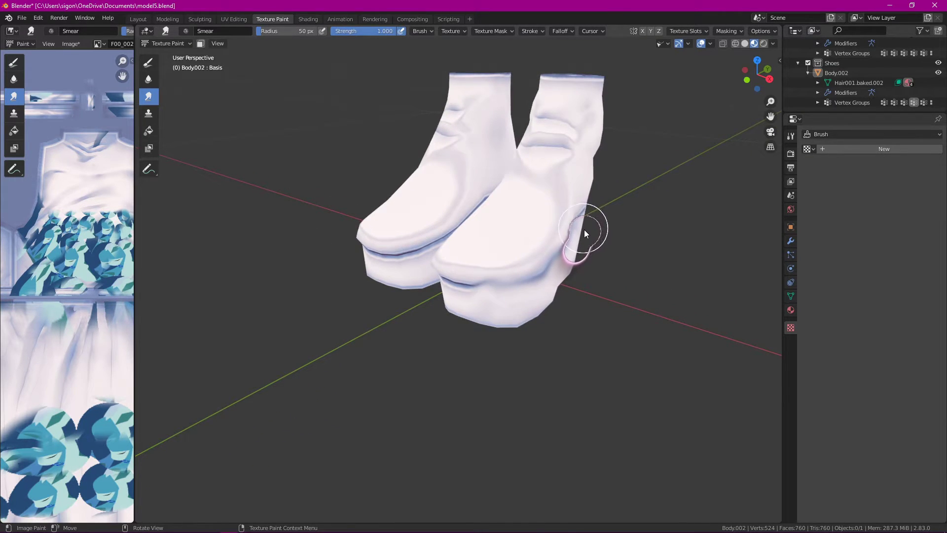
middle_click_drag(640, 306, 520, 305)
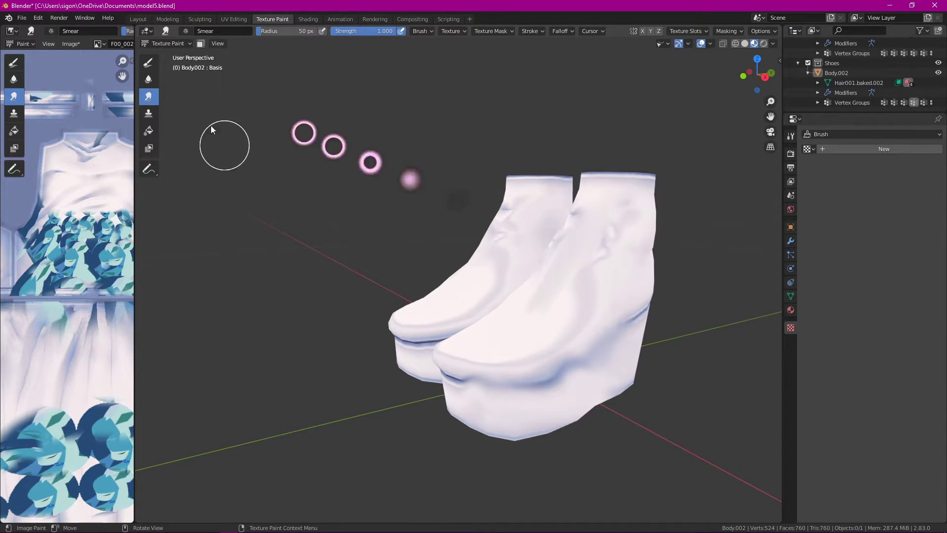
Step: Try a turquoise Draw brush stroke over the smeared shoes and undo it
left_click(148, 61)
mouse_move(538, 284)
left_mouse_down()
mouse_move(504, 343)
mouse_move(510, 328)
left_mouse_up()
mouse_move(510, 328)
middle_mouse_down()
mouse_move(593, 337)
mouse_move(520, 330)
middle_mouse_up()
key("ctrl+z")
Step: Paint a turquoise stroke along the upper front of both shoes with the Draw brush
middle_click_drag(727, 325, 714, 323)
middle_click_drag(523, 261, 503, 253)
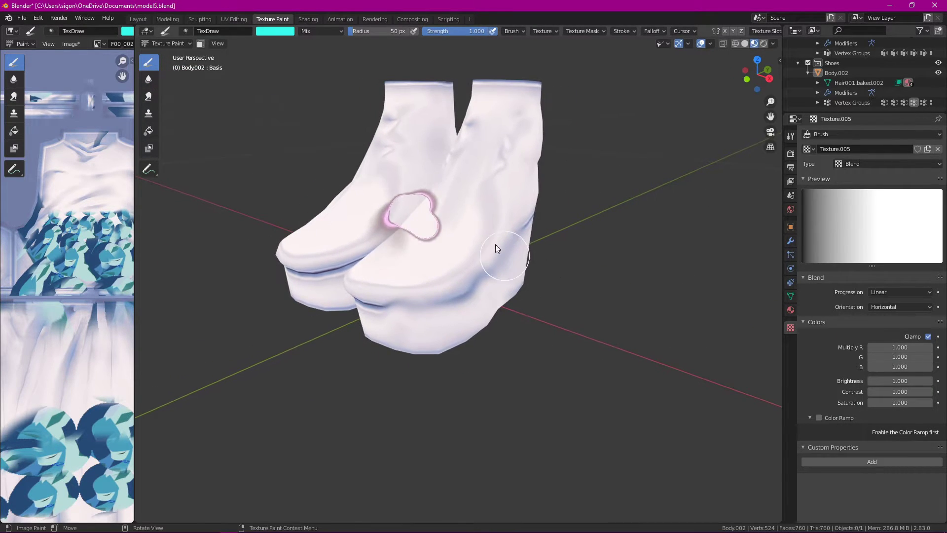
left_click_drag(475, 193, 422, 247)
mouse_move(433, 241)
middle_mouse_down()
mouse_move(529, 300)
mouse_move(341, 304)
mouse_move(373, 299)
middle_mouse_up()
scroll(519, 254, "down", 3)
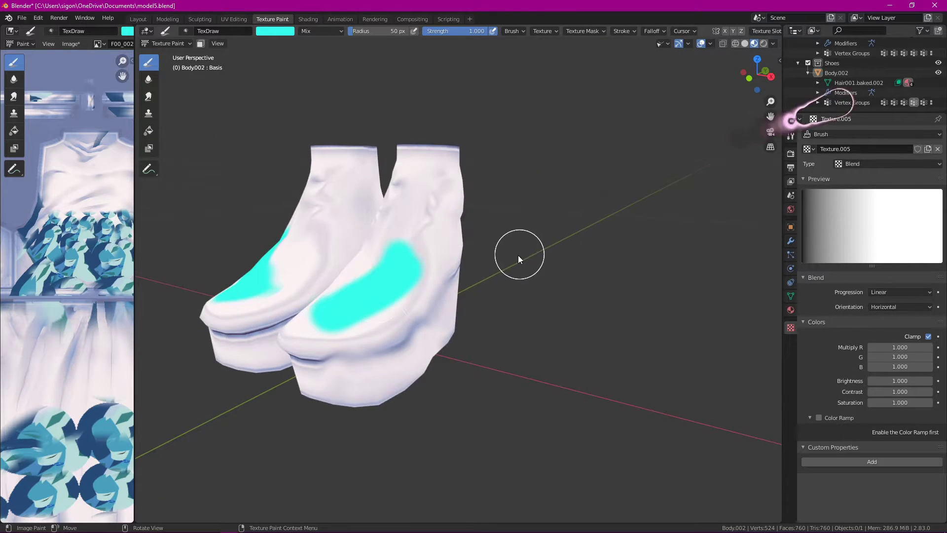
Step: Exclude the Shoes collection and _collection from the view layer and make the Clothing collection visible
left_click(808, 63)
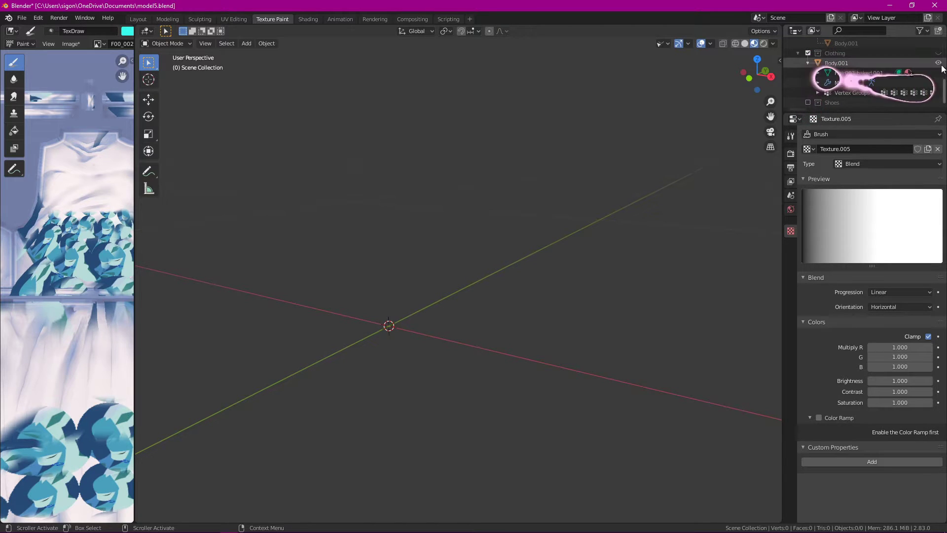
left_click(807, 103)
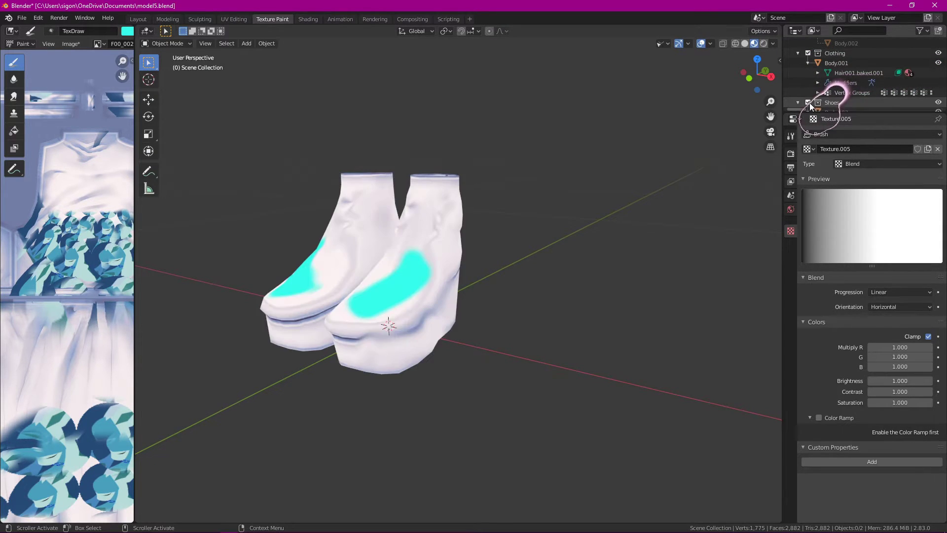
left_click(808, 102)
scroll(838, 79, "up", 10)
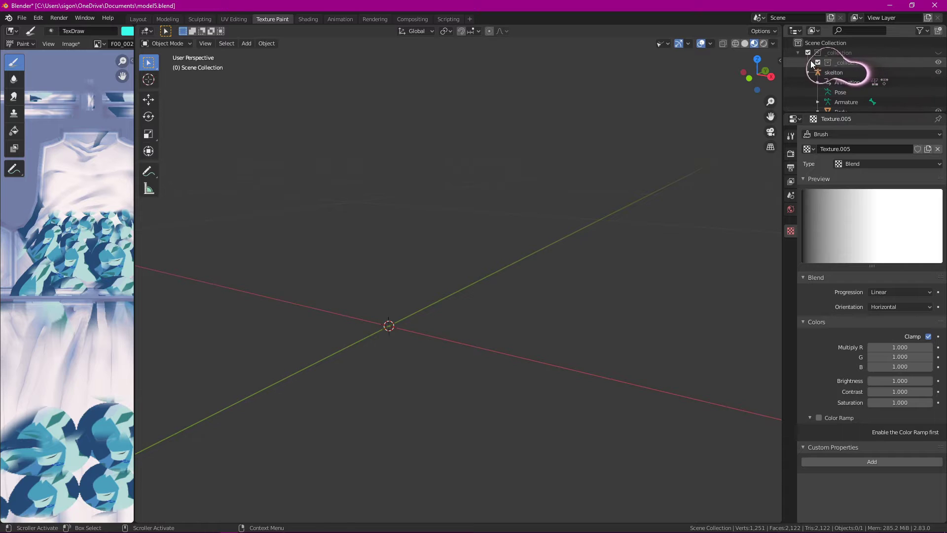
left_click(939, 61)
left_click(808, 52)
Step: Examine the lower skirt and hem of the dress up close
scroll(569, 170, "down", 7)
scroll(562, 129, "down", 4)
middle_click_drag(563, 132, 592, 239, "shift")
scroll(592, 317, "up", 7)
middle_click_drag(676, 296, 661, 221, "shift")
middle_click_drag(616, 380, 640, 238, "shift")
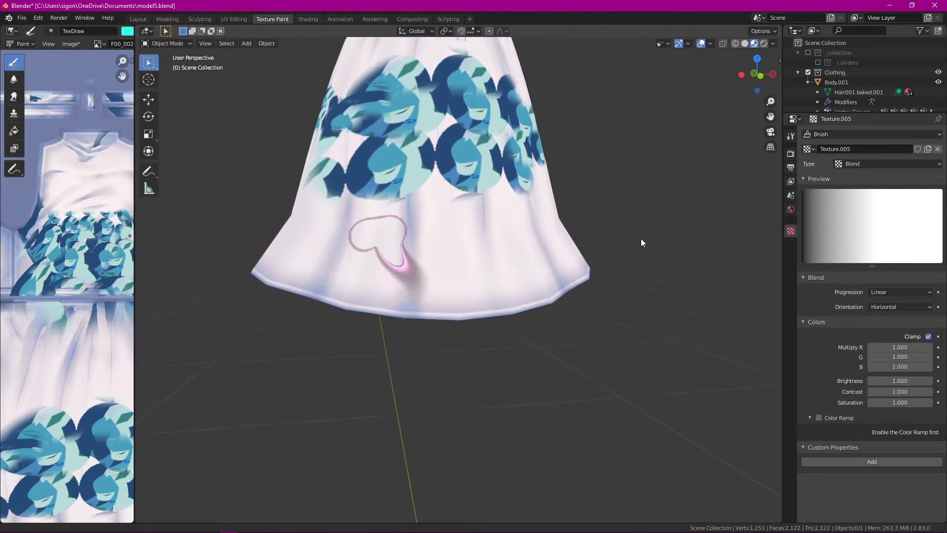
scroll(491, 311, "up", 2)
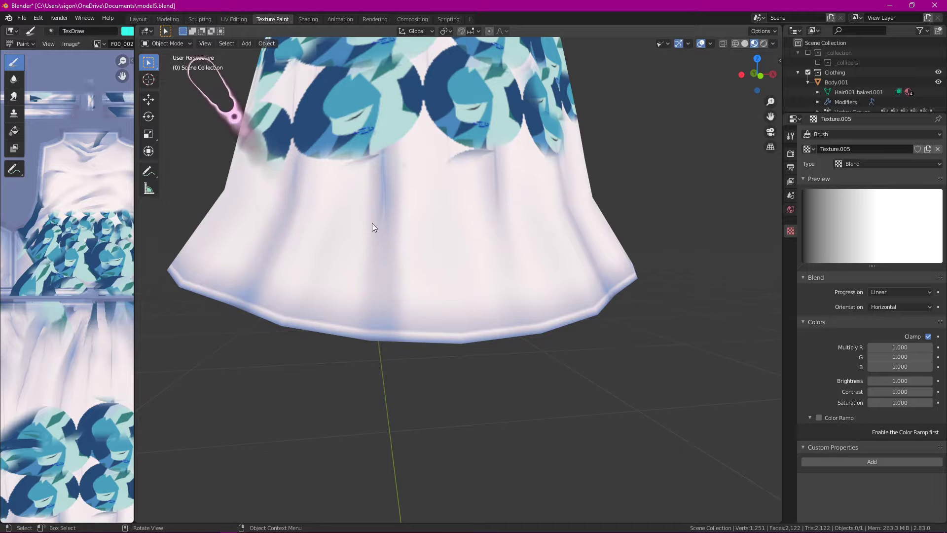
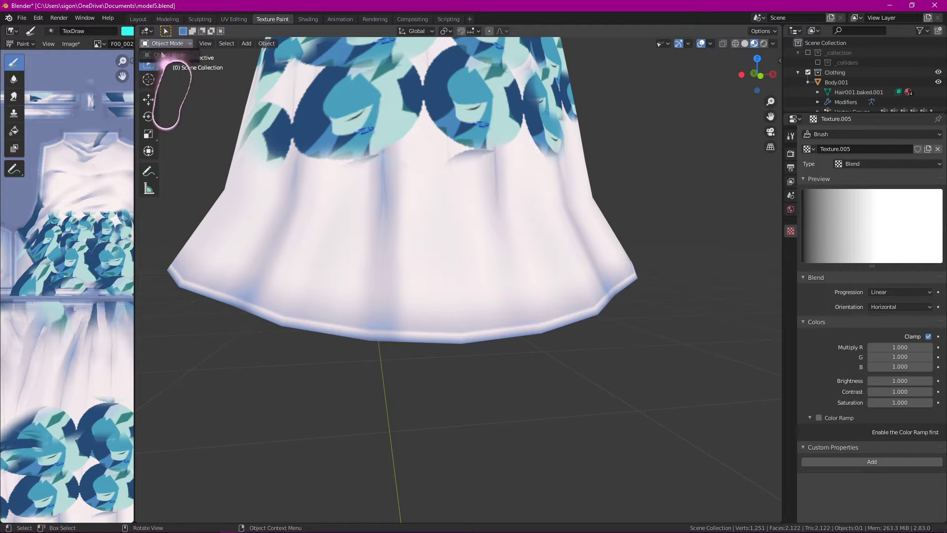
Step: Select the dress mesh and switch it to Texture Paint mode
scroll(837, 99, "down", 1)
left_click(829, 72)
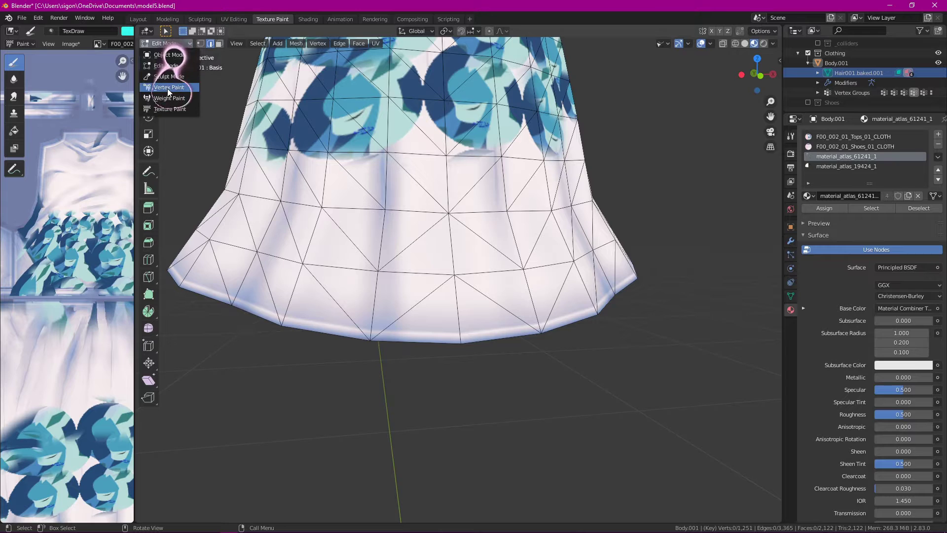
left_click(168, 88)
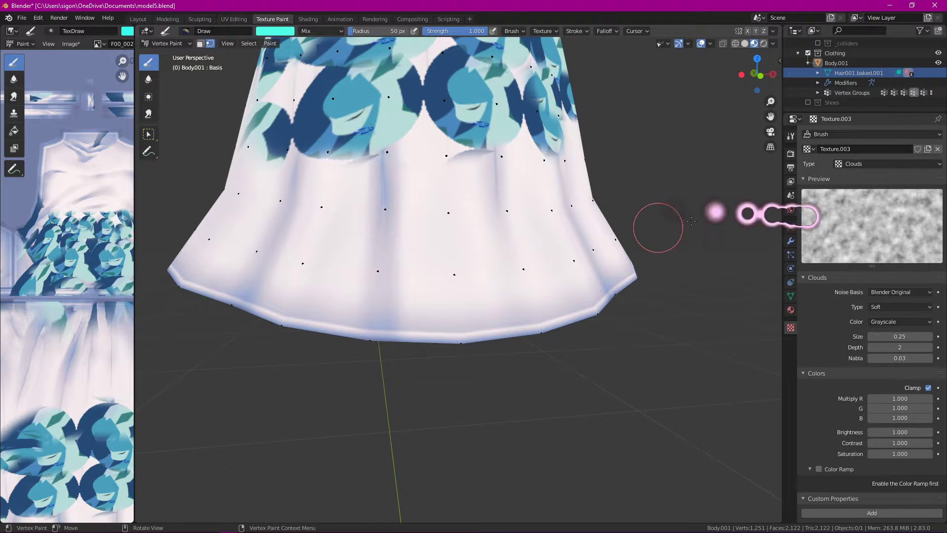
left_click(168, 43)
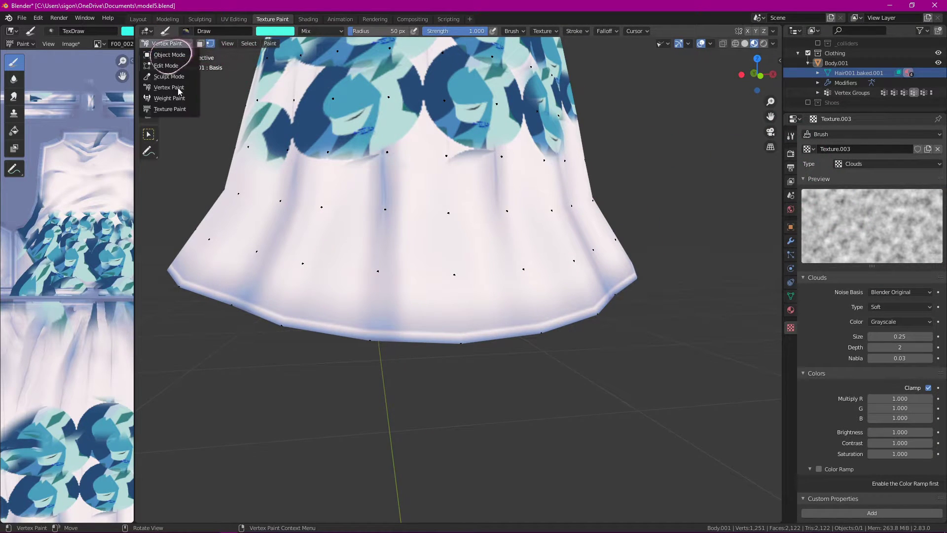
left_click(156, 111)
mouse_move(243, 249)
left_mouse_down()
mouse_move(377, 254)
mouse_move(465, 274)
mouse_move(535, 217)
left_mouse_up()
middle_click_drag(561, 270, 538, 273)
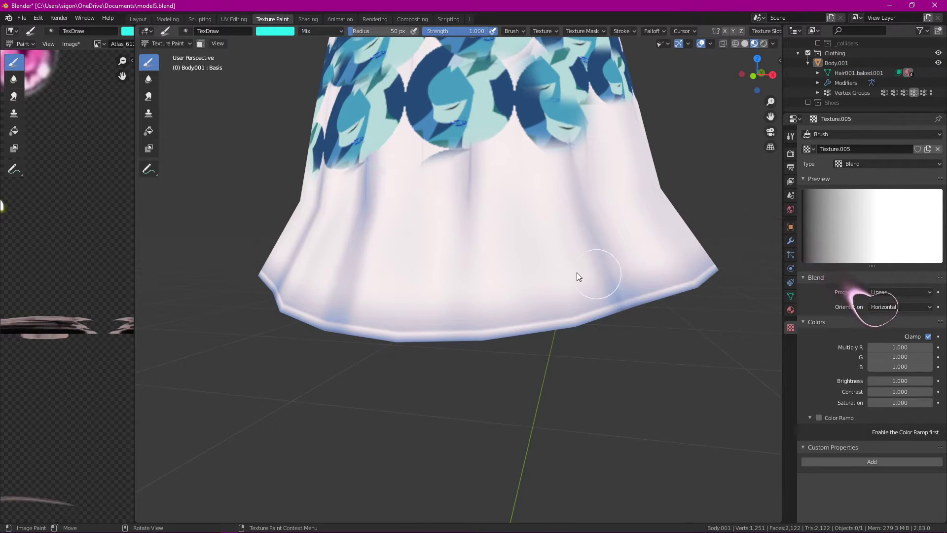
Step: Set the Draw brush to periwinkle blue with strength 0.415 and paint a horizontal band across the lower skirt above the hem
left_click_drag(256, 224, 693, 211)
left_click(274, 31)
left_click_drag(300, 97, 316, 64)
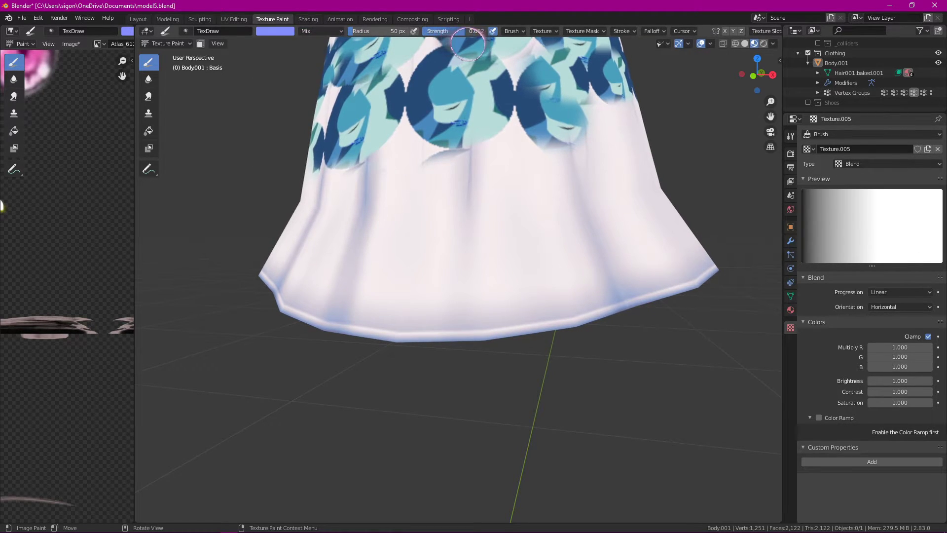
left_click_drag(431, 264, 631, 231)
mouse_move(632, 231)
middle_mouse_down()
mouse_move(665, 272)
mouse_move(592, 301)
middle_mouse_up()
mouse_move(590, 297)
left_mouse_down()
mouse_move(540, 313)
mouse_move(655, 339)
mouse_move(676, 353)
left_mouse_up()
middle_click_drag(676, 353, 470, 302)
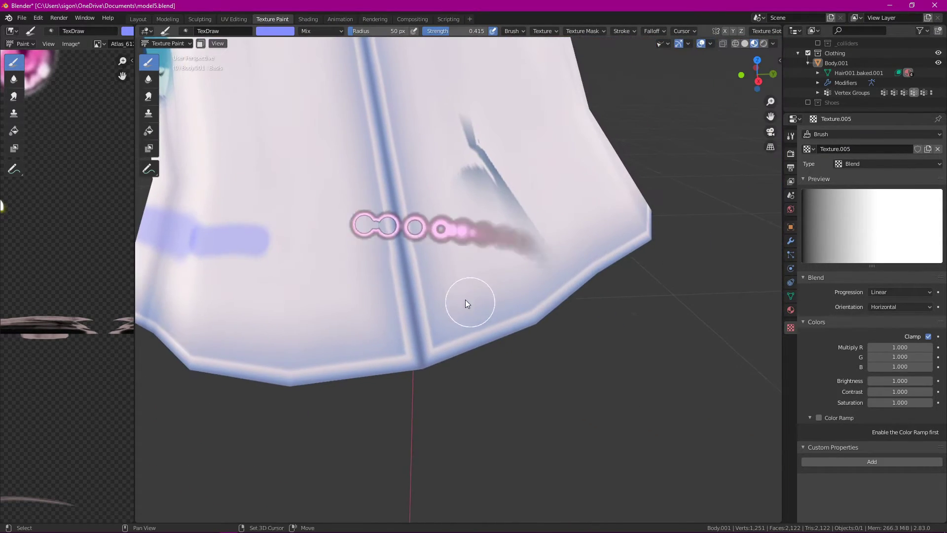
Step: Extend the periwinkle band around the sides and back of the skirt to form a ring above the hem
mouse_move(262, 244)
left_mouse_down()
mouse_move(220, 252)
mouse_move(201, 245)
mouse_move(345, 245)
mouse_move(425, 233)
left_mouse_up()
mouse_move(578, 183)
middle_mouse_down()
mouse_move(581, 243)
mouse_move(423, 259)
middle_mouse_up()
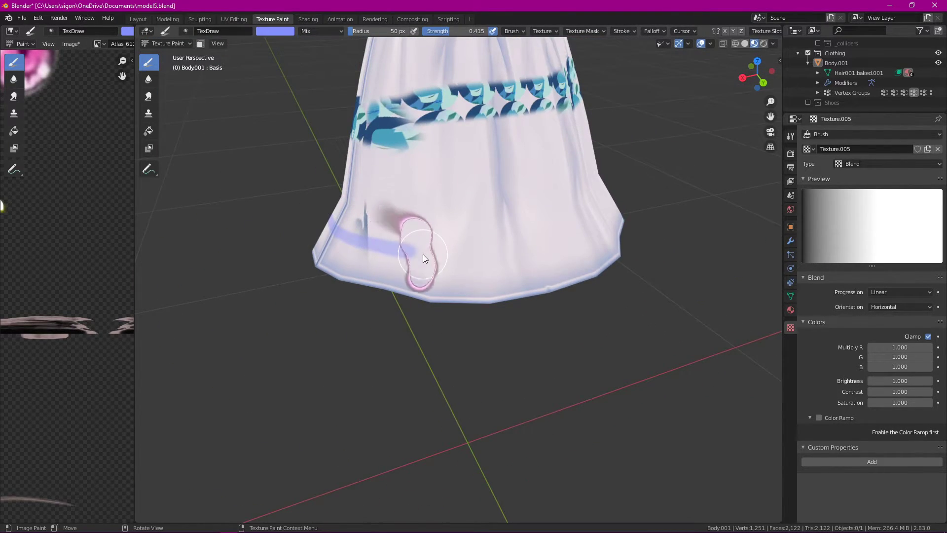
scroll(422, 255, "up", 2)
mouse_move(388, 239)
left_mouse_down()
mouse_move(597, 233)
mouse_move(664, 208)
left_mouse_up()
middle_click_drag(694, 232, 377, 228)
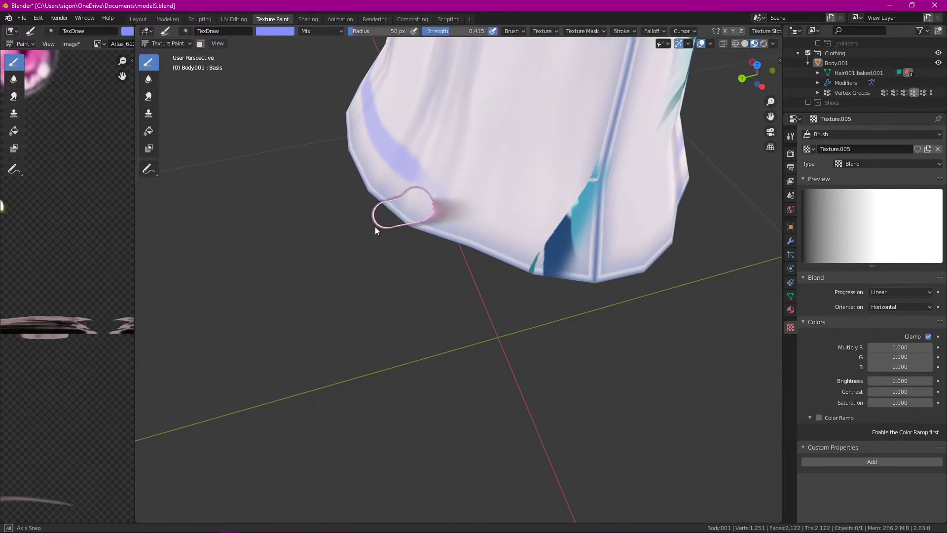
mouse_move(661, 213)
middle_mouse_down()
mouse_move(607, 201)
mouse_move(619, 211)
middle_mouse_up()
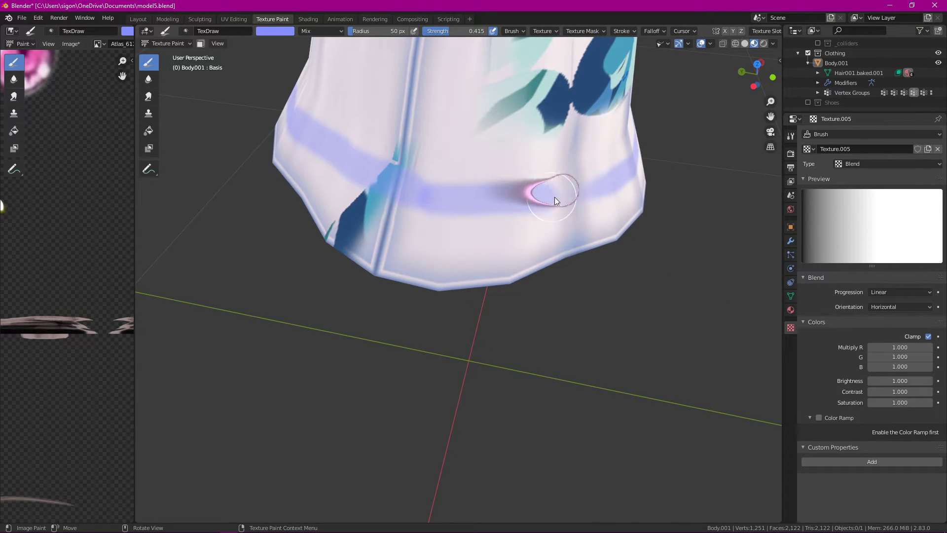
mouse_move(684, 214)
middle_mouse_down()
mouse_move(481, 197)
mouse_move(501, 226)
mouse_move(490, 249)
middle_mouse_up()
scroll(474, 202, "down", 4)
scroll(490, 250, "up", 2)
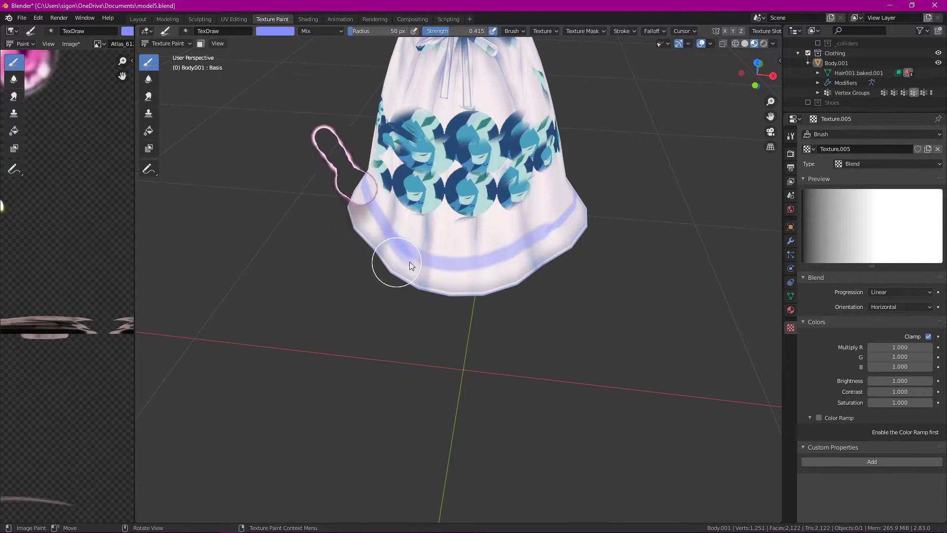
scroll(395, 262, "up", 3)
middle_click_drag(431, 202, 469, 198)
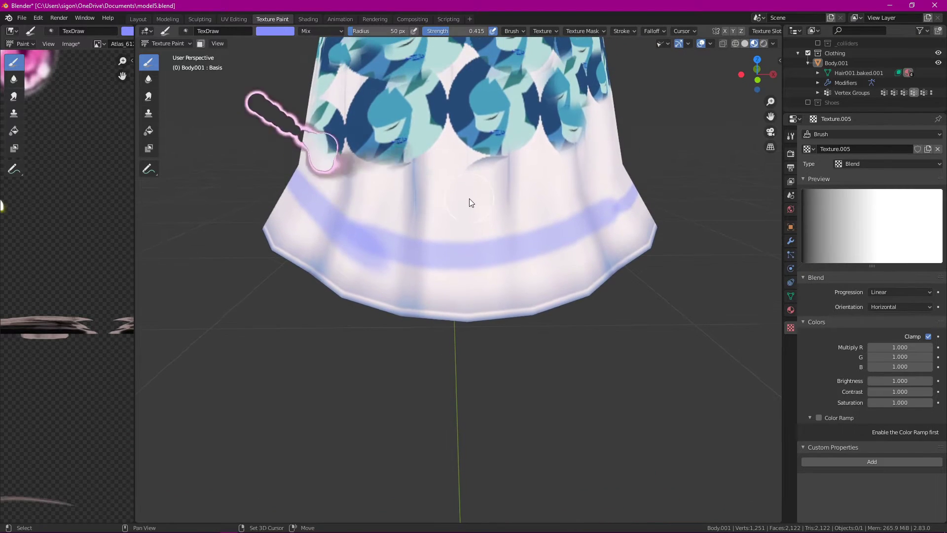
Step: Open the dress in the Modeling workspace and start an edge selection along the painted band above the hem
left_click(176, 19)
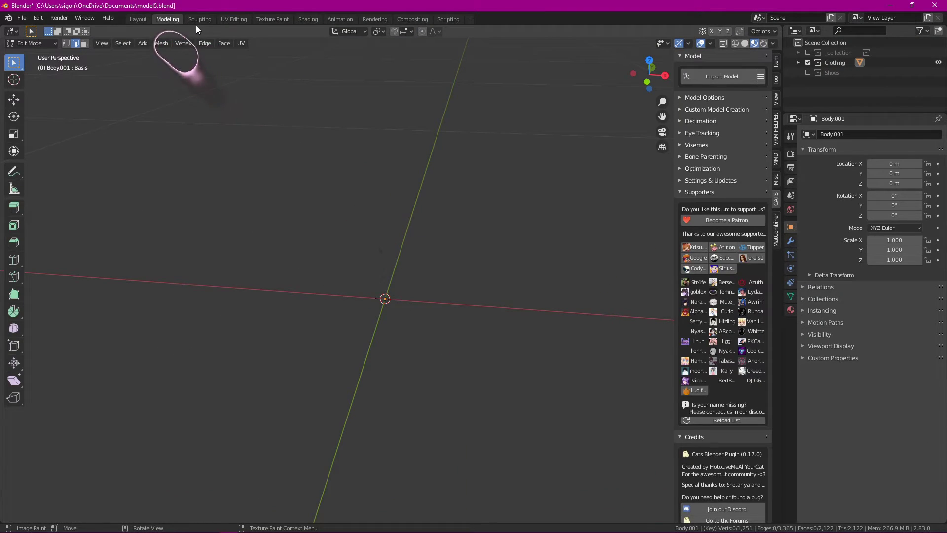
scroll(417, 317, "down", 8)
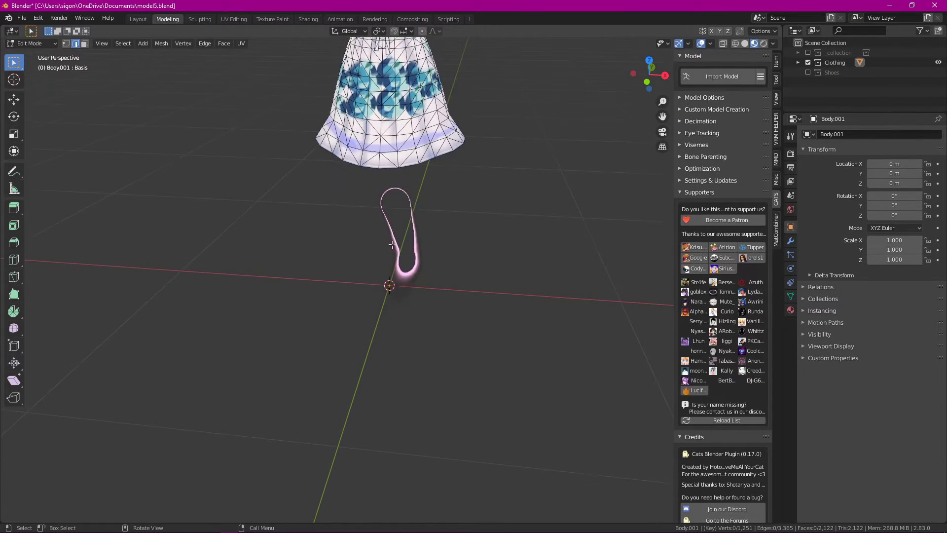
scroll(419, 249, "up", 8)
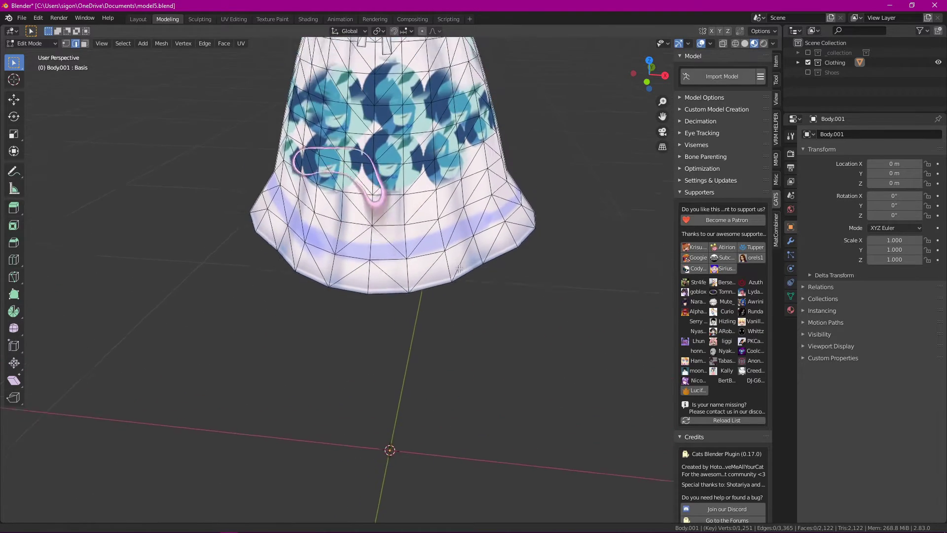
middle_click_drag(383, 264, 599, 214)
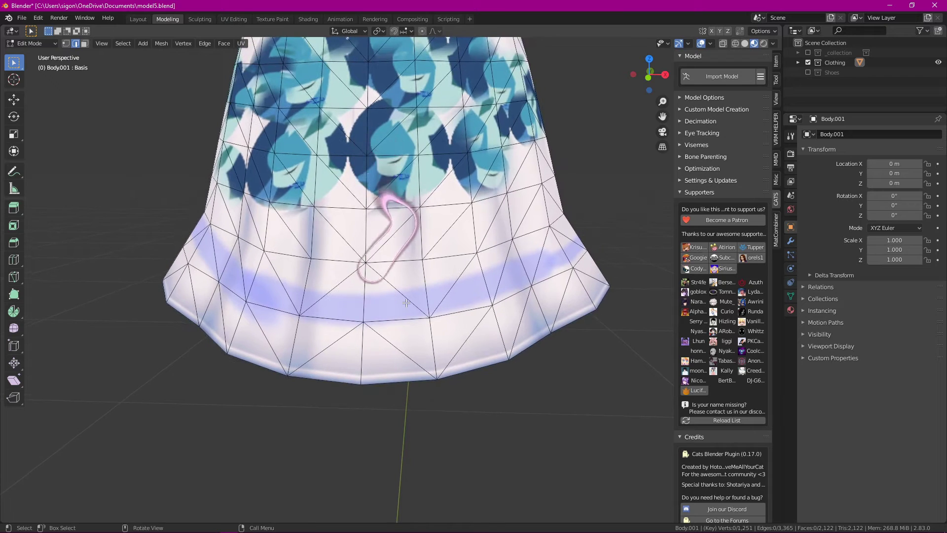
middle_click_drag(385, 35, 158, 84)
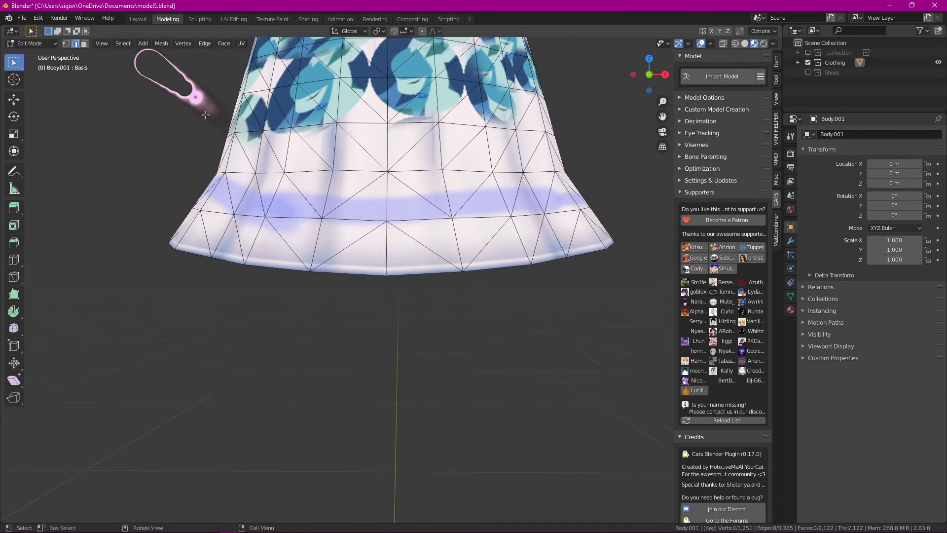
left_click_drag(600, 163, 170, 221)
middle_click_drag(170, 222, 642, 210)
left_click_drag(583, 215, 521, 239)
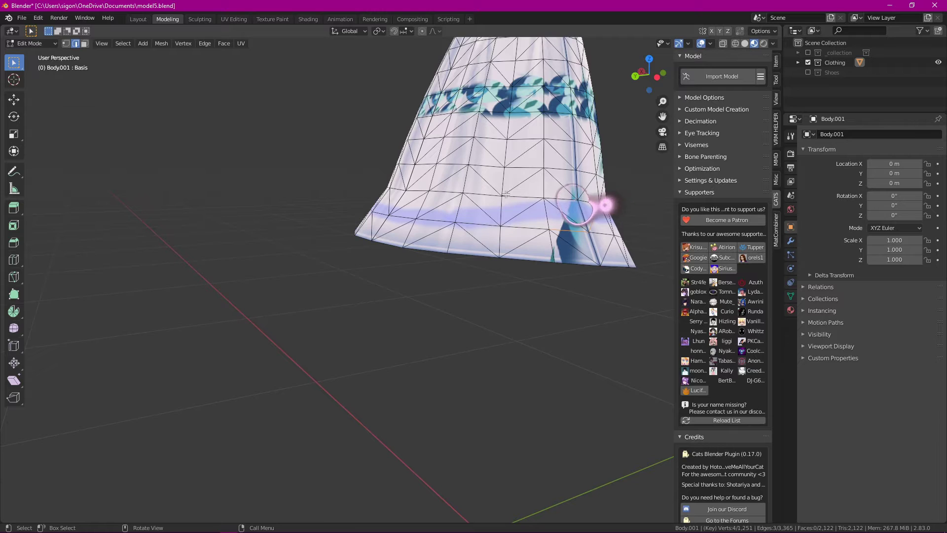
Step: Extend the edge selection along the painted band on the side of the skirt
left_click_drag(620, 242, 620, 241)
left_click_drag(543, 182, 491, 229)
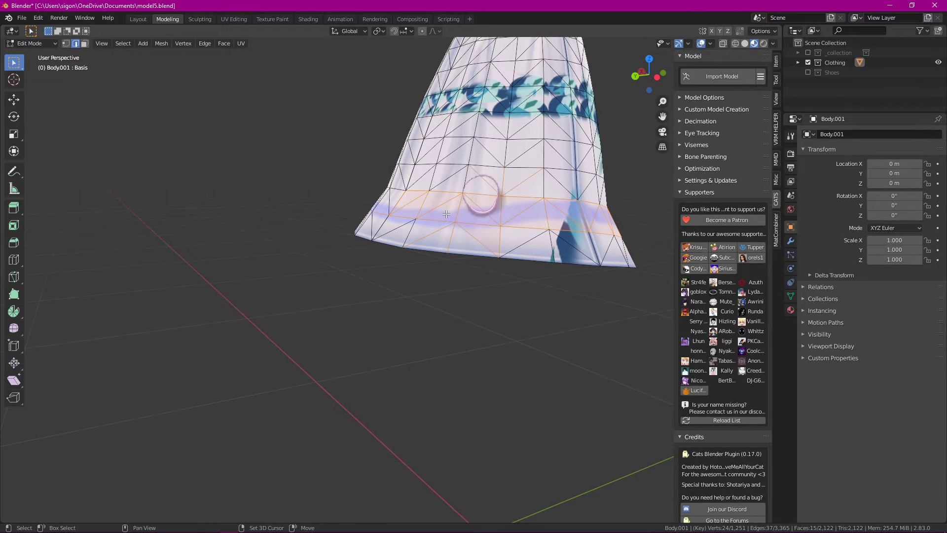
scroll(509, 206, "up", 5)
left_click(527, 157, "shift")
left_click_drag(419, 137, 350, 143)
middle_click_drag(408, 146, 286, 141)
Step: Switch to face selection and add the band's faces along the next part of the skirt
left_click(84, 45)
left_click(341, 134, "shift")
middle_click_drag(284, 140, 325, 138)
left_click_drag(325, 138, 115, 187)
scroll(176, 185, "down", 3)
left_click_drag(261, 151, 208, 192, "ctrl")
middle_click_drag(214, 219, 464, 202, "shift")
left_click_drag(545, 203, 495, 219)
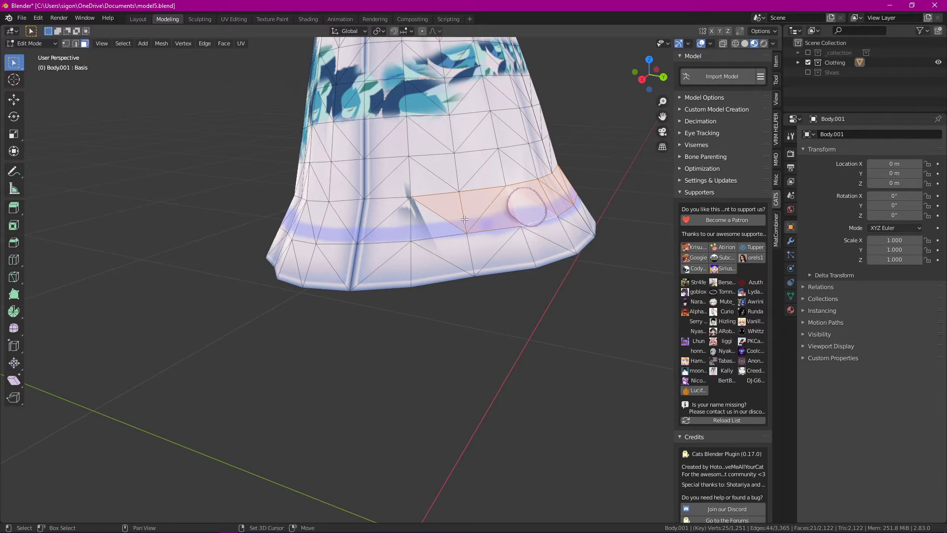
Step: Complete the ring of selected faces by adding those across the vertical seam and the front of the skirt
left_click(287, 219, "ctrl")
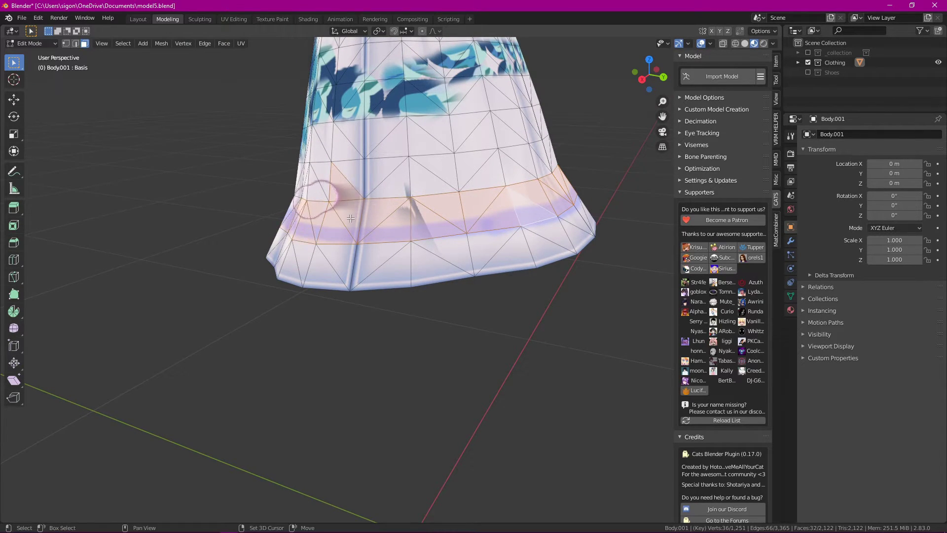
middle_click_drag(356, 220, 296, 193)
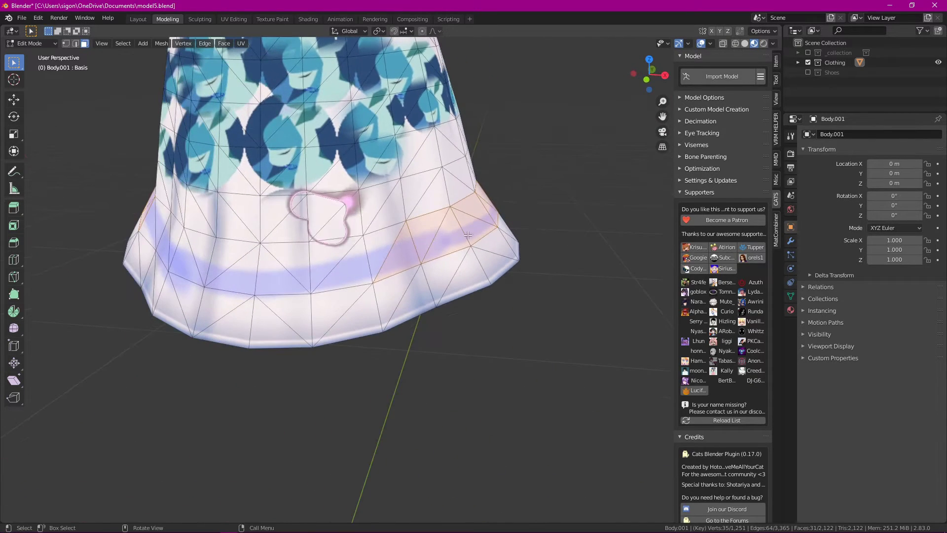
left_click_drag(394, 253, 282, 265)
left_click(203, 261, "shift")
left_click(170, 248, "shift")
middle_click_drag(171, 248, 358, 273)
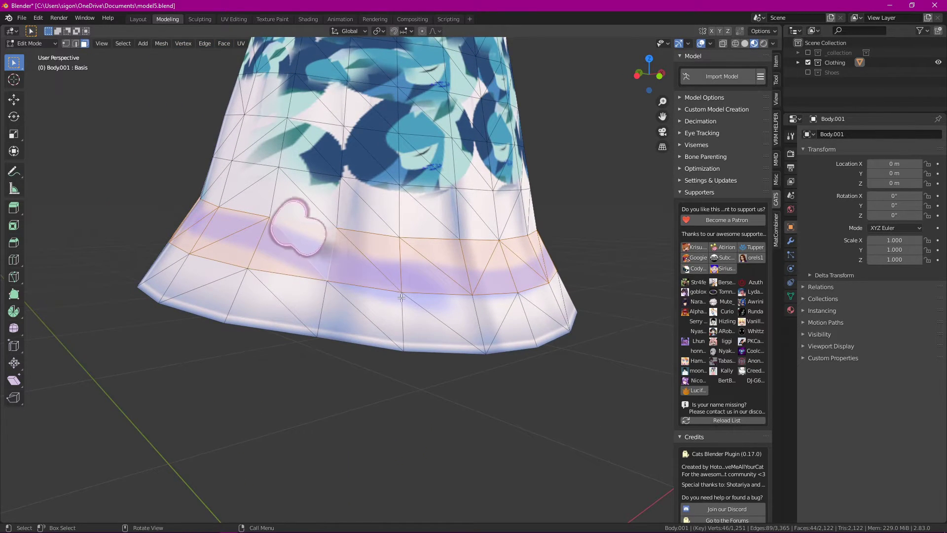
middle_click_drag(402, 297, 307, 220)
Step: Switch to vertex selection and pull the band slightly inward with Shrink/Fatten by about -0.004
right_click(345, 253)
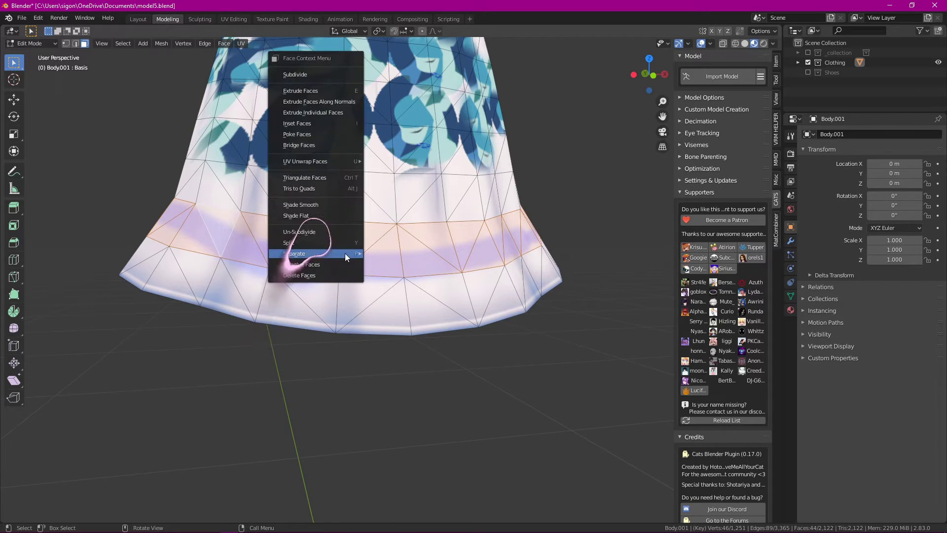
mouse_move(345, 253)
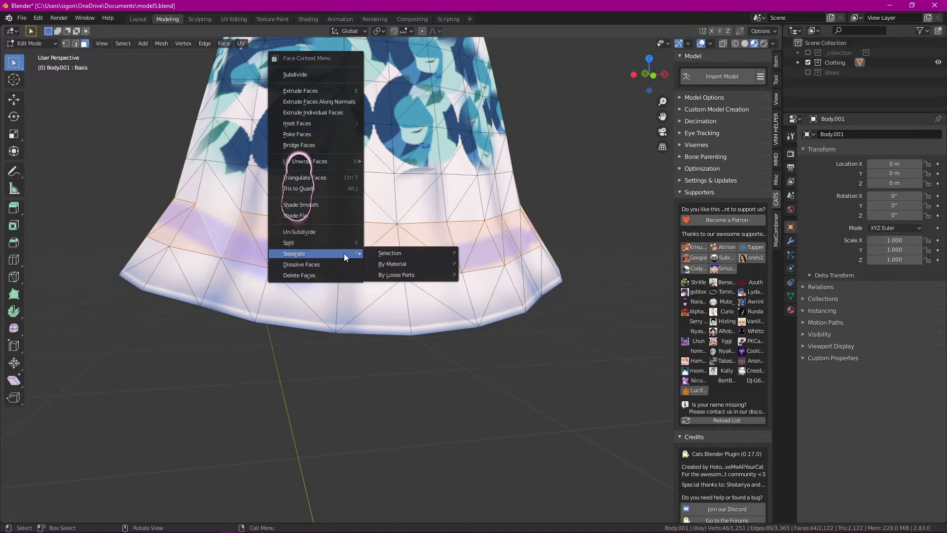
left_click(66, 43)
middle_click_drag(201, 158, 321, 232)
right_click(361, 247)
mouse_move(361, 249)
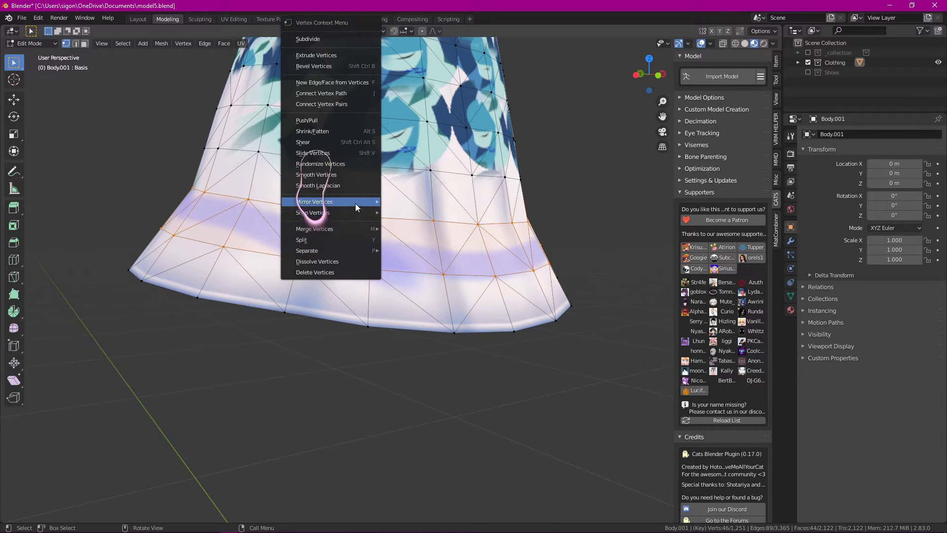
left_click(348, 131)
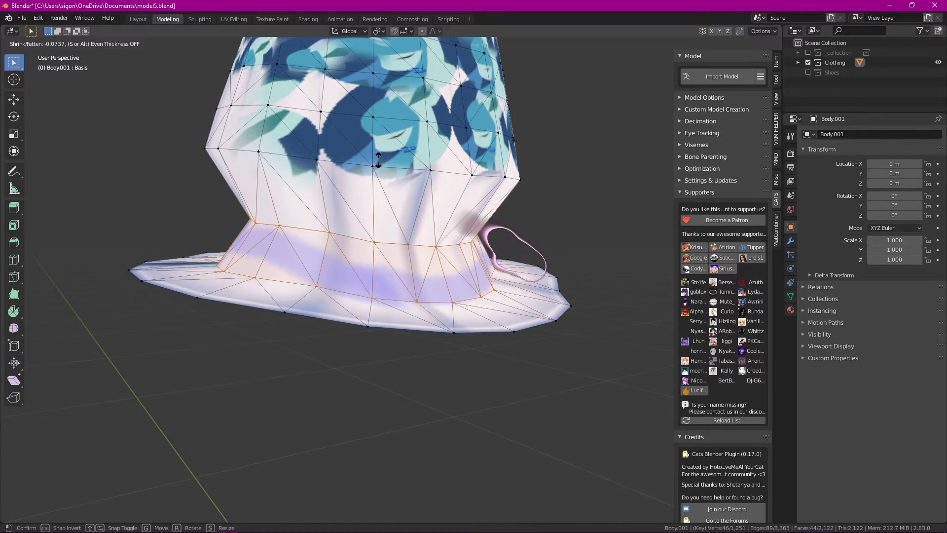
left_click(372, 148)
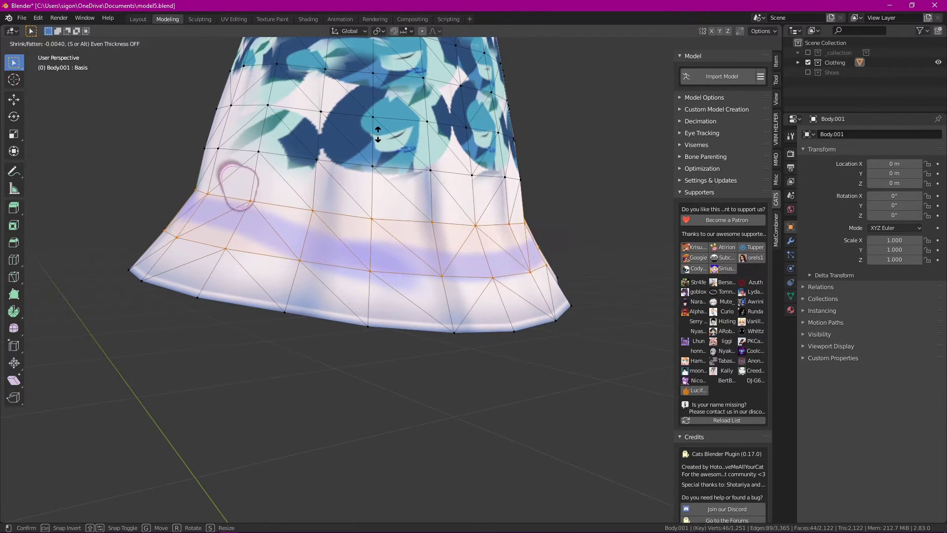
Step: Apply Push/Pull to the band's vertices by about 0.0067
right_click(371, 213)
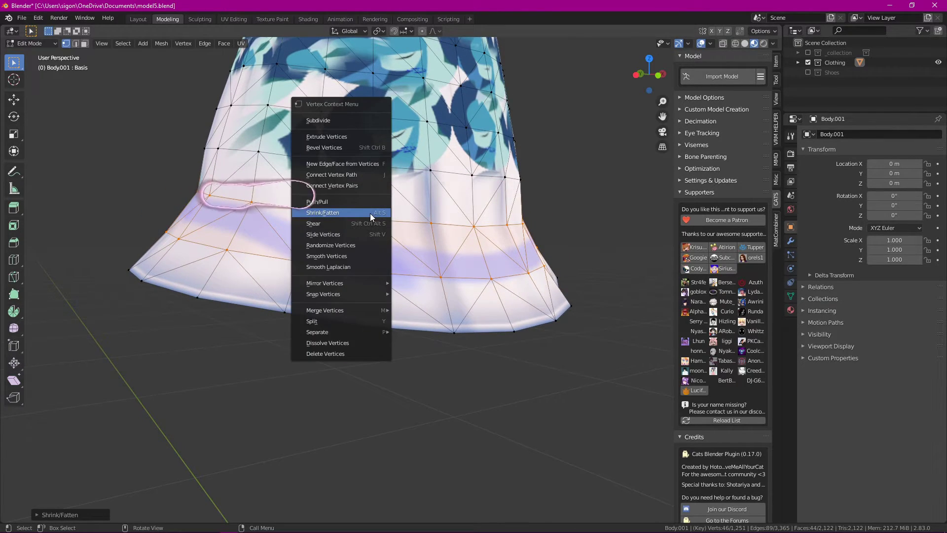
left_click(359, 202)
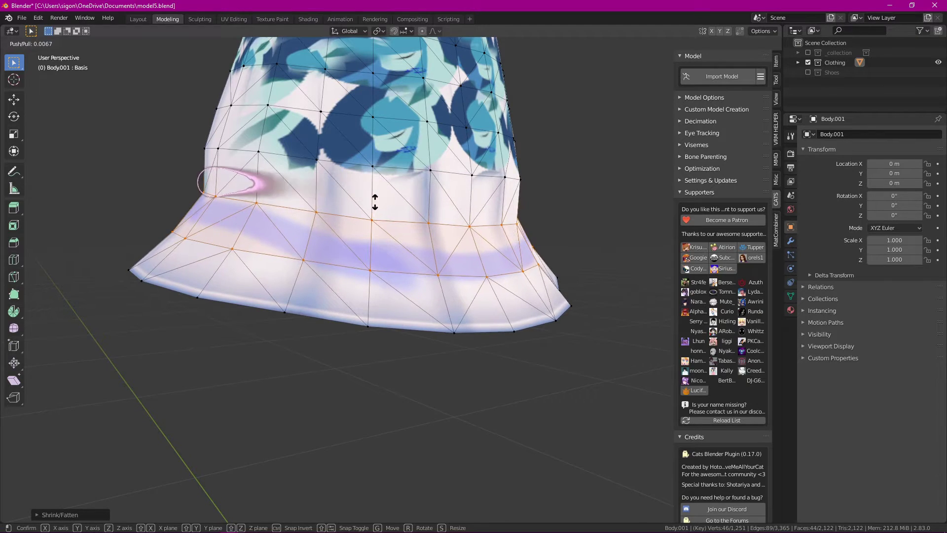
left_click(374, 203)
Step: Raise the selected band by setting its median Z to 0.73895 m
mouse_move(354, 229)
middle_mouse_down()
mouse_move(370, 227)
mouse_move(344, 236)
middle_mouse_up()
right_click(344, 236)
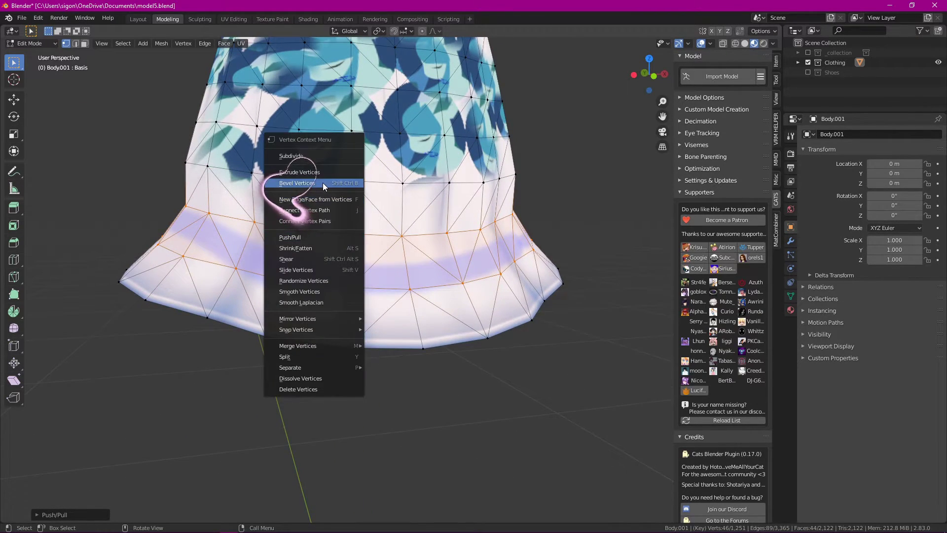
left_click(776, 62)
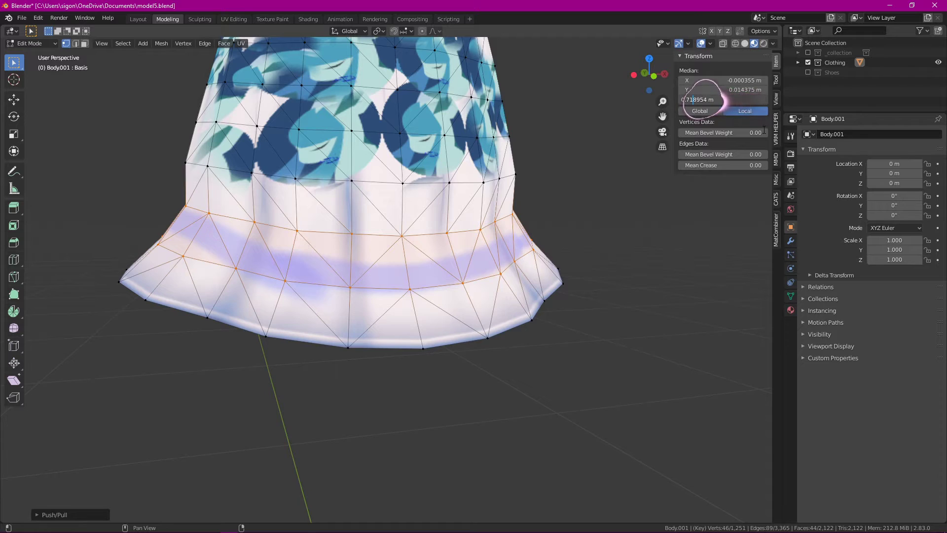
middle_click(296, 222)
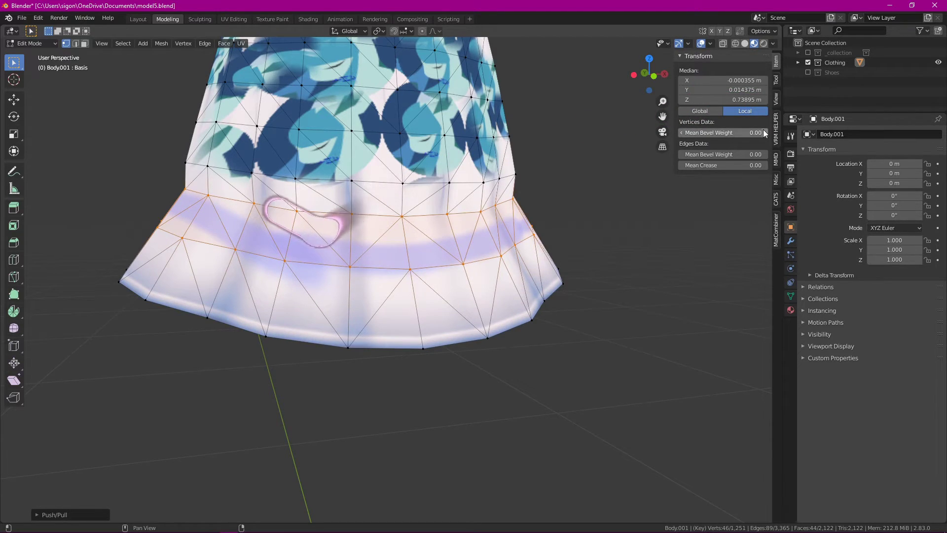
Step: Pull the selected band slightly inward with Shrink/Fatten by about -0.0039
middle_click_drag(490, 207, 587, 269)
right_click(415, 270)
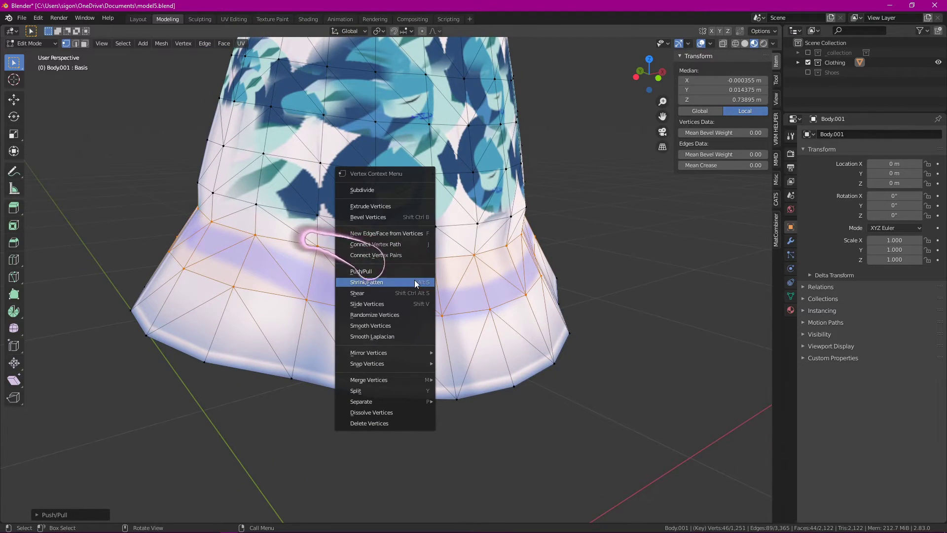
left_click(394, 285)
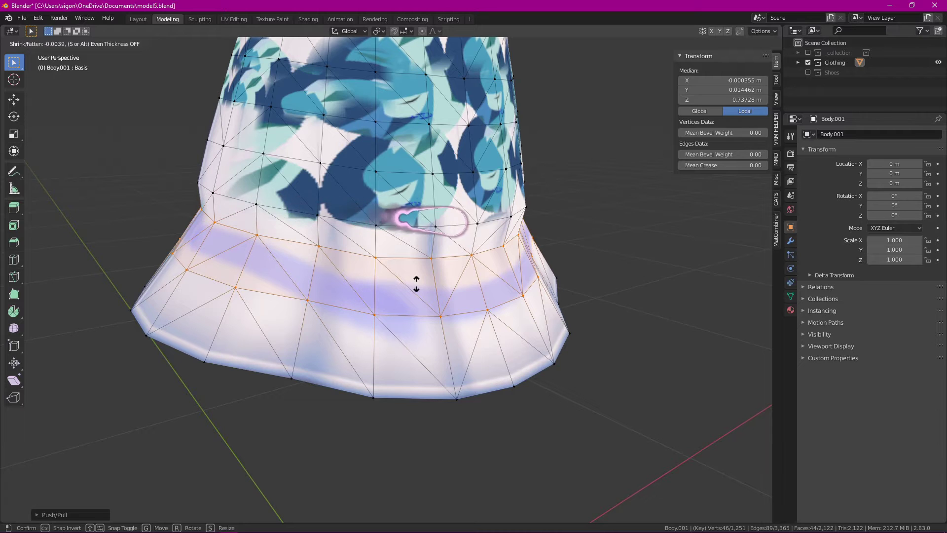
left_click(454, 234)
middle_click_drag(482, 254, 459, 208)
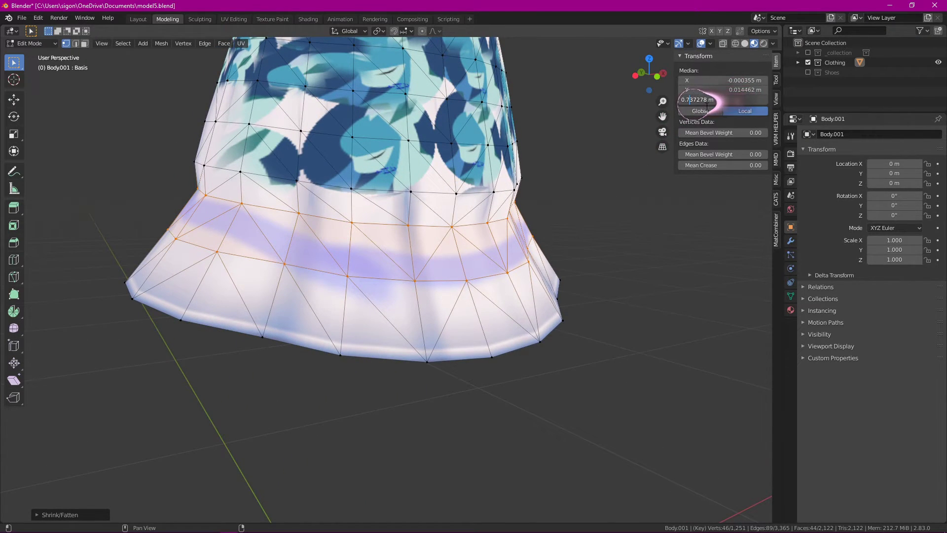
key("Escape")
Step: Clear the band selection and box-select the vertices of the lower skirt section, from the band's lower edge to the hem, at the front
middle_click_drag(584, 232, 617, 305)
left_click(527, 353)
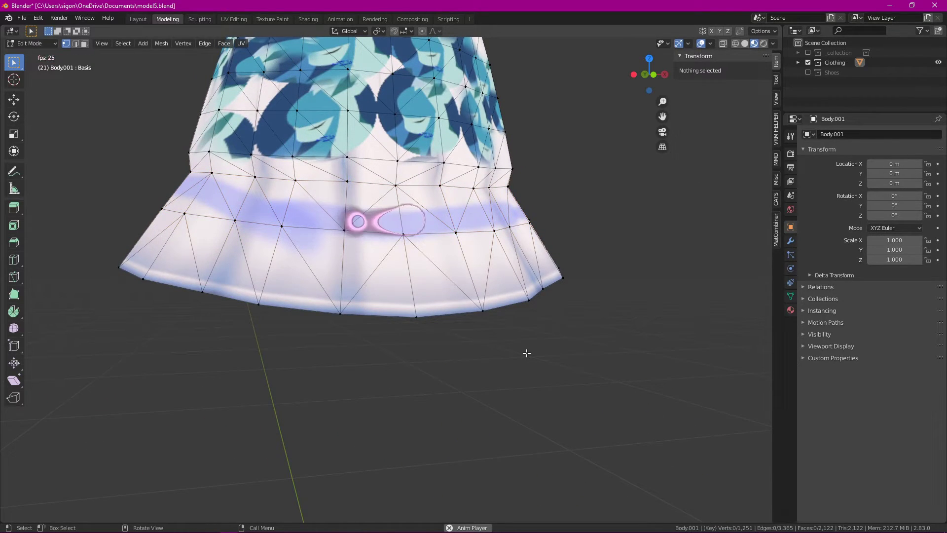
middle_click_drag(526, 353, 505, 362)
scroll(533, 323, "down", 2)
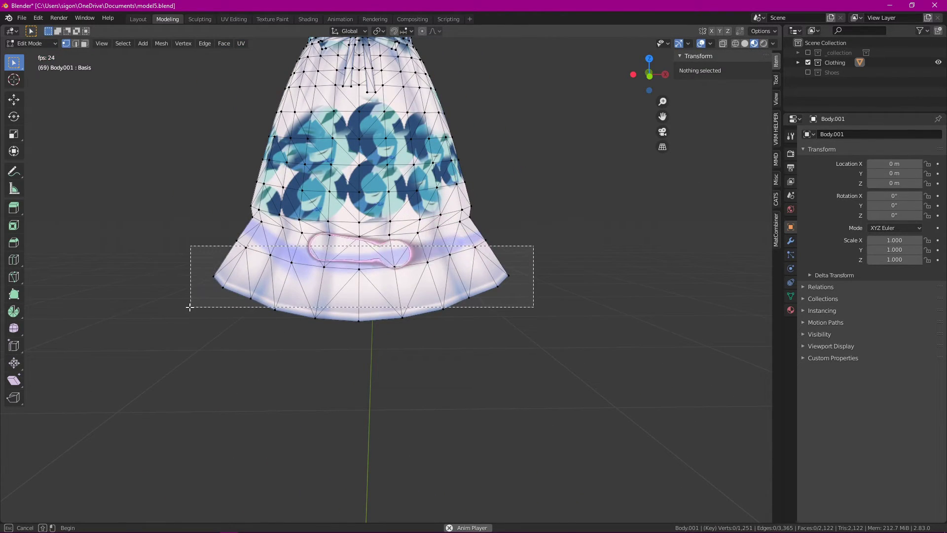
left_click_drag(191, 307, 191, 307)
left_click_drag(541, 247, 213, 361)
mouse_move(475, 276)
middle_mouse_down()
mouse_move(463, 317)
mouse_move(486, 268)
middle_mouse_up()
left_click_drag(342, 296, 275, 327, "shift")
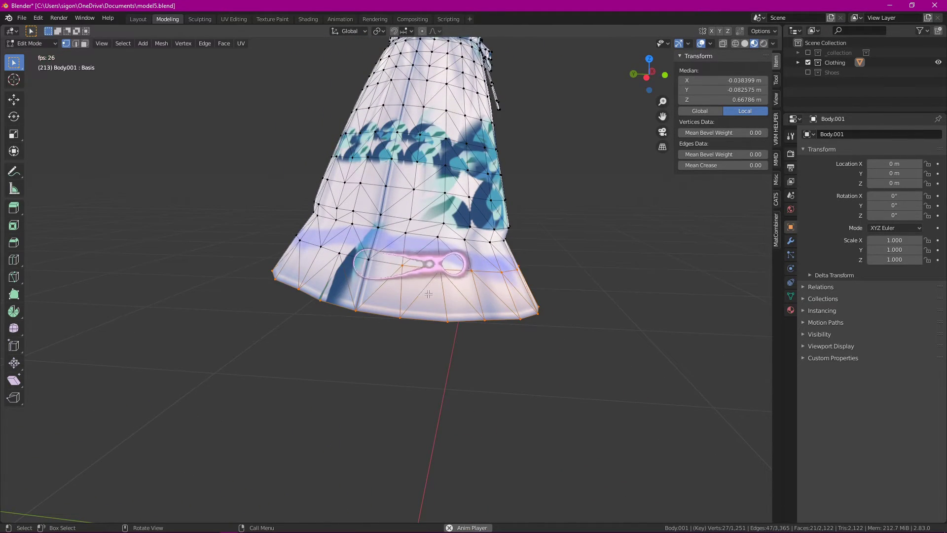
Step: Add the remaining lower skirt vertices around the sides and back to the selection
middle_click_drag(424, 292, 520, 275)
left_click_drag(269, 309, 267, 310, "shift")
middle_click_drag(351, 319, 425, 305)
left_click_drag(489, 241, 238, 313, "shift")
middle_click_drag(382, 300, 400, 295)
left_click_drag(425, 249, 211, 332, "shift")
middle_click_drag(345, 325, 530, 286)
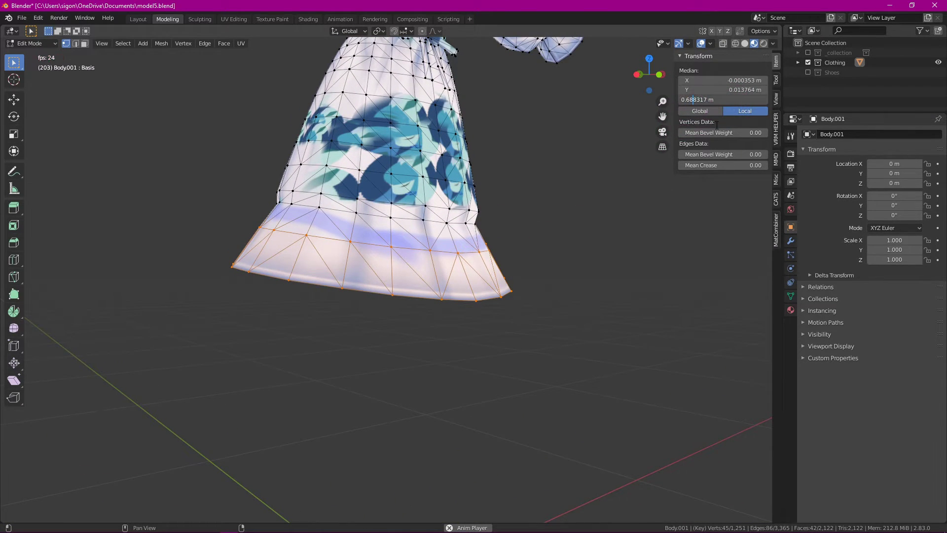
Step: Raise the selected lower skirt section by setting its median Z to 0.70832 m, and deselect it
key("Return")
middle_click_drag(551, 254, 582, 268)
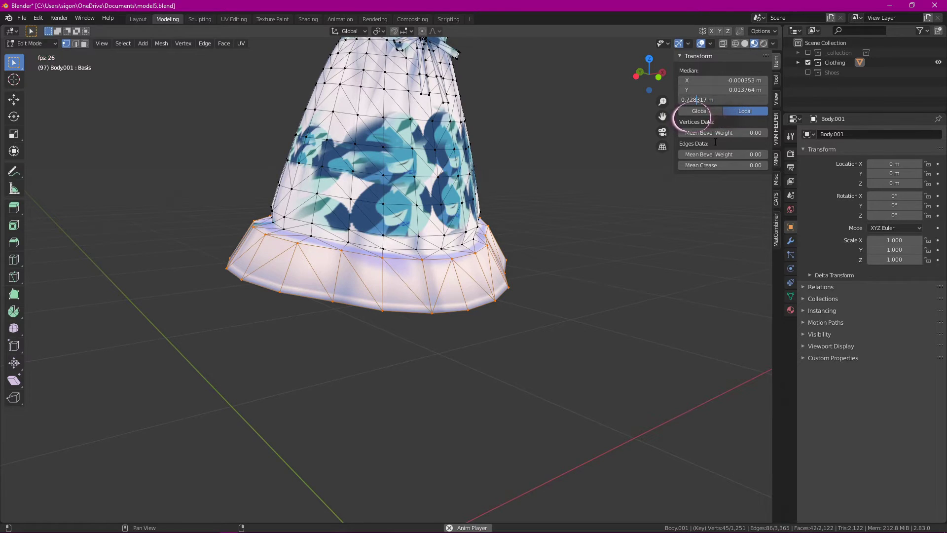
type("1")
key("Return")
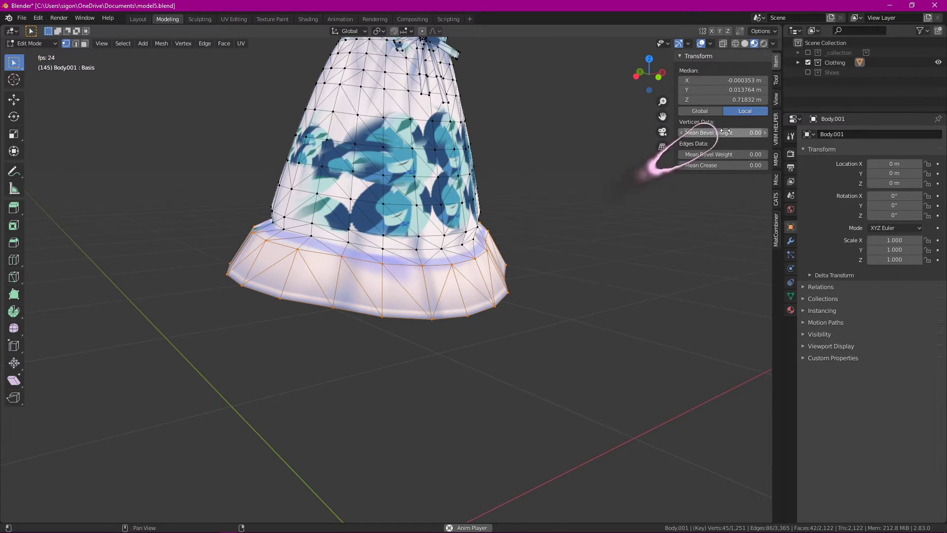
left_click(740, 100)
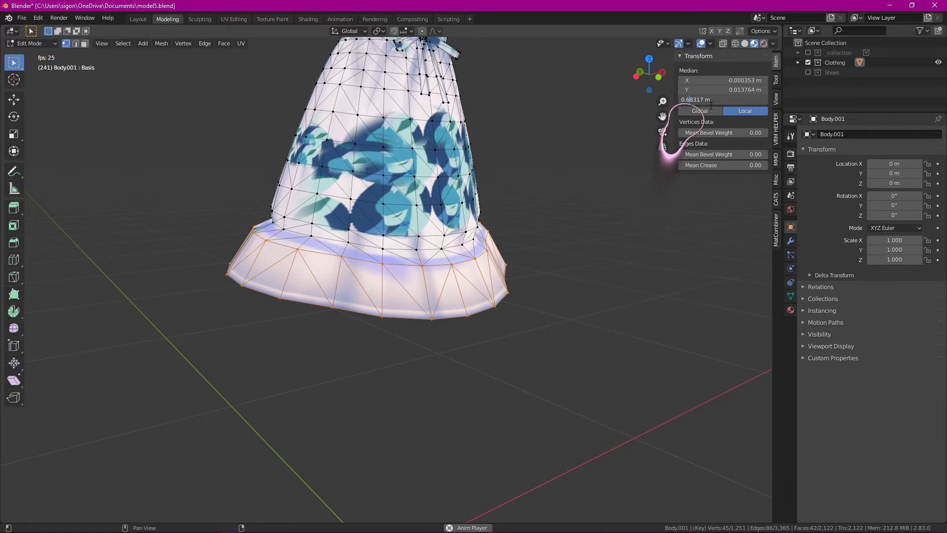
key("Return")
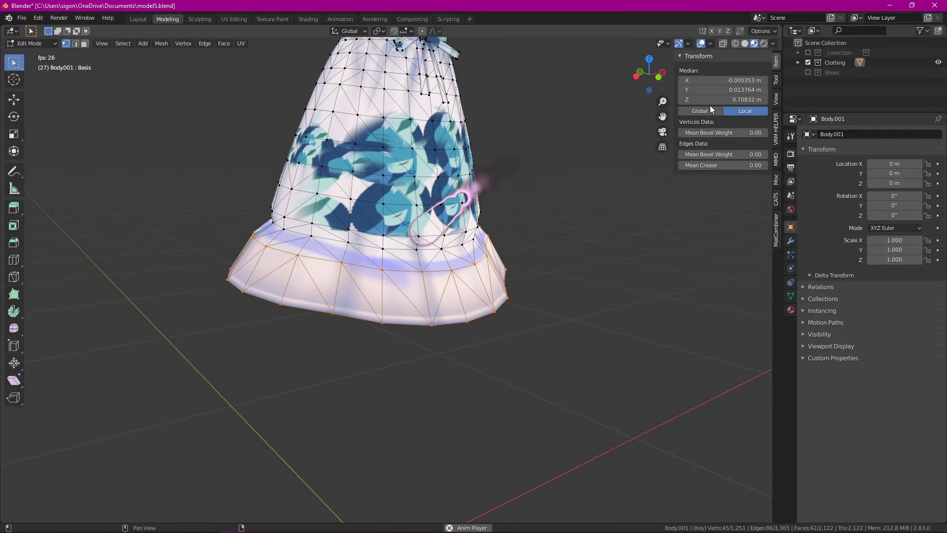
left_click(552, 262)
Step: Examine the reshaped skirt flare on the whole dress from several angles
mouse_move(560, 268)
middle_mouse_down()
mouse_move(526, 260)
mouse_move(548, 267)
middle_mouse_up()
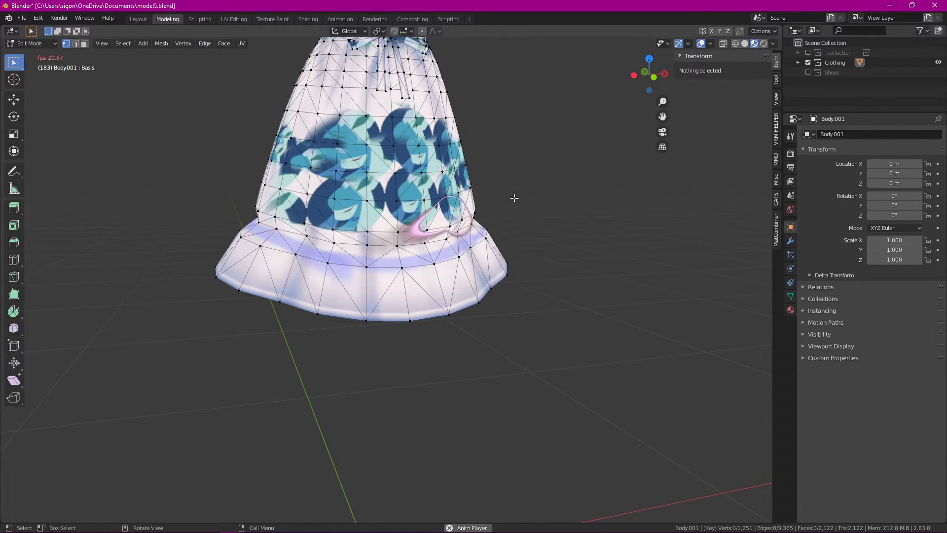
middle_click_drag(501, 201, 496, 222)
scroll(496, 223, "down", 5)
scroll(495, 225, "up", 3)
middle_click_drag(356, 290, 322, 320)
middle_click_drag(400, 316, 543, 297)
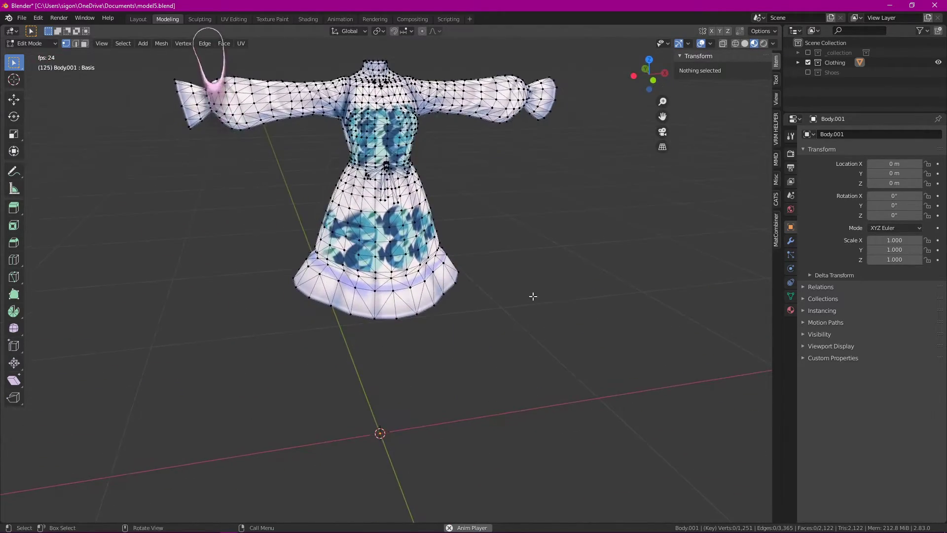
scroll(341, 198, "up", 3)
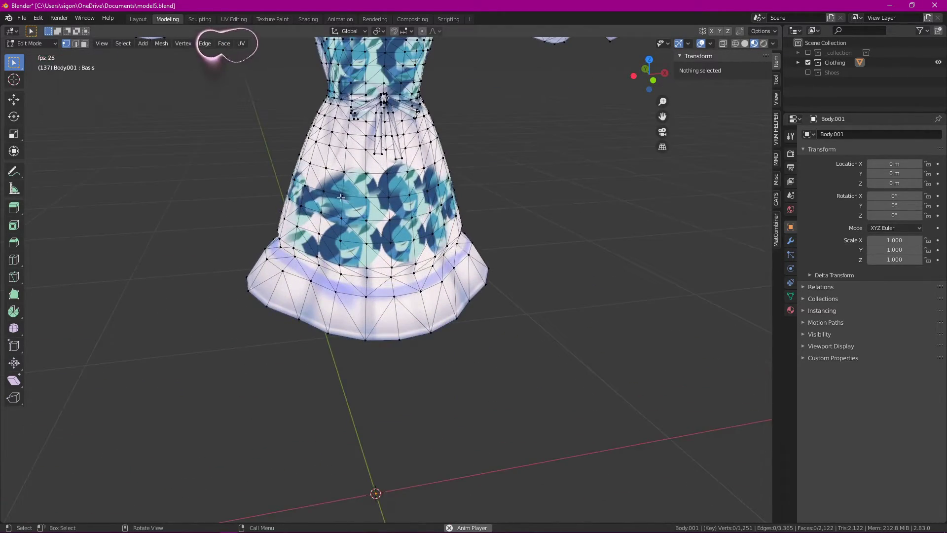
Step: Switch to the Sculpting workspace and display the dress in Material Preview shading
left_click(200, 19)
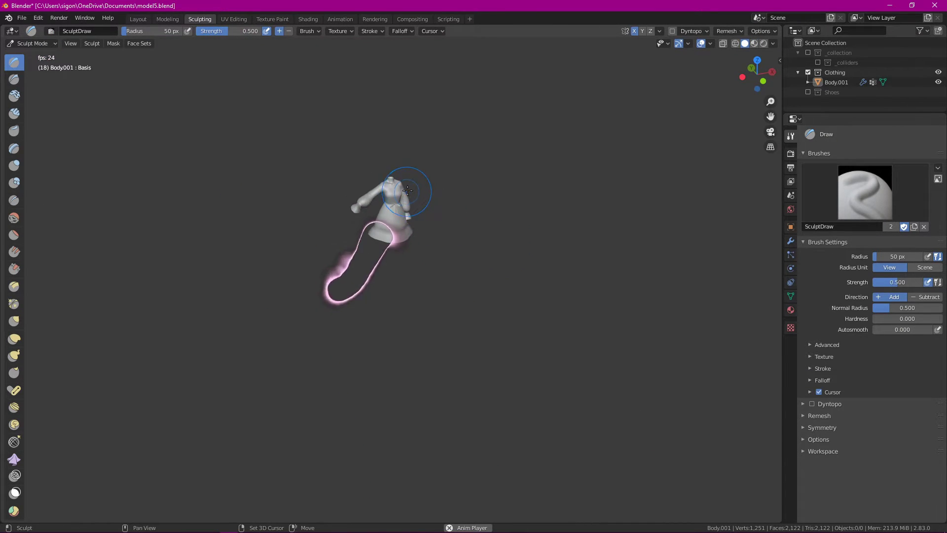
scroll(432, 228, "up", 7)
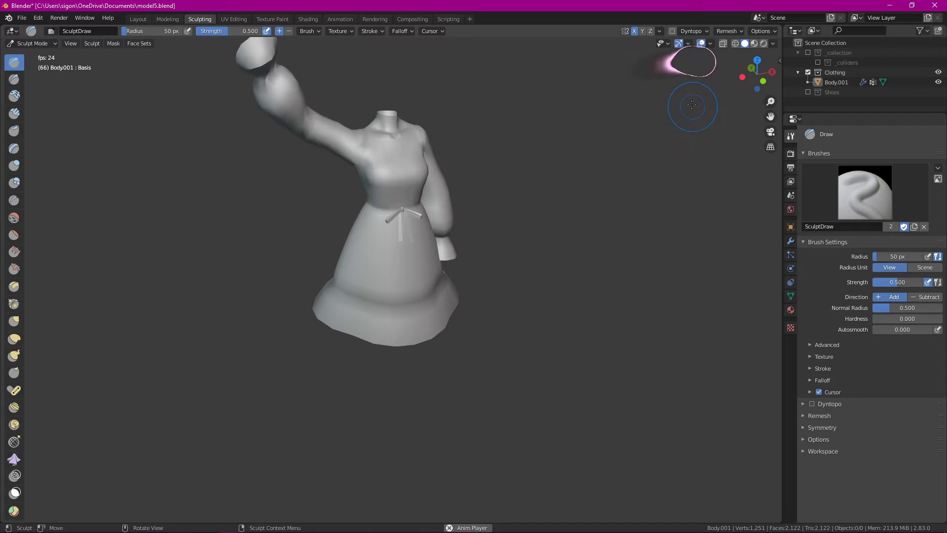
left_click(754, 43)
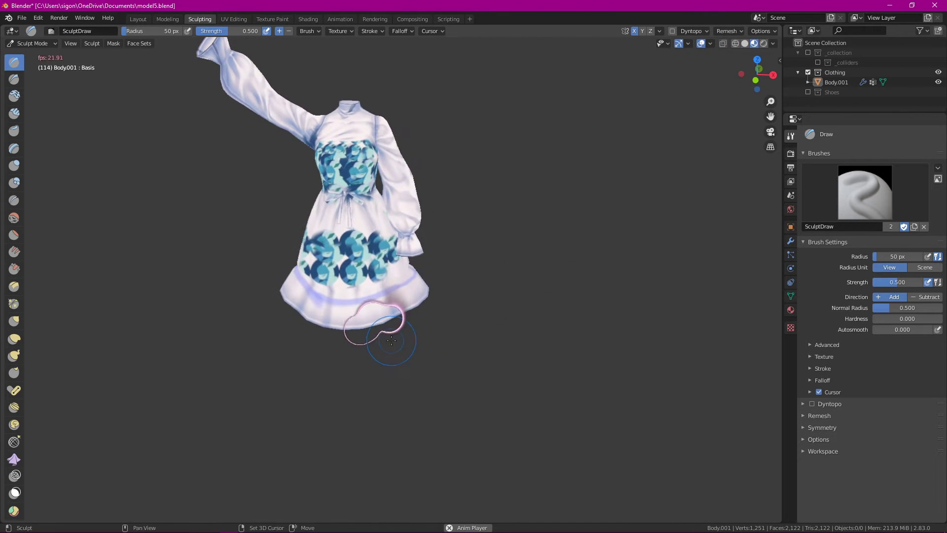
Step: Inspect the hem, the painted band and the seams all around the posed skirt
scroll(399, 351, "up", 4)
scroll(398, 350, "up", 3)
middle_click_drag(534, 321, 399, 245)
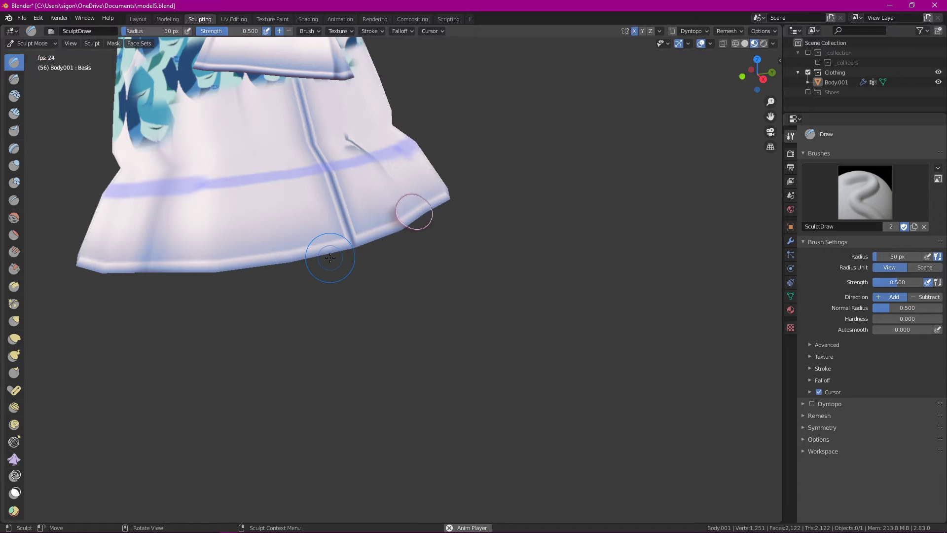
middle_click_drag(330, 257, 446, 267)
middle_click_drag(320, 271, 426, 234)
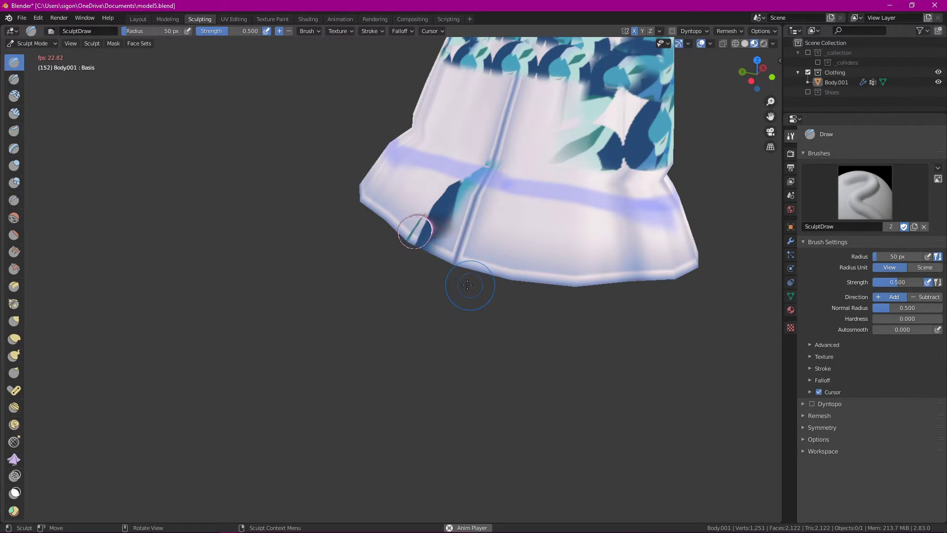
middle_click_drag(470, 285, 400, 217)
middle_click_drag(413, 259, 527, 248)
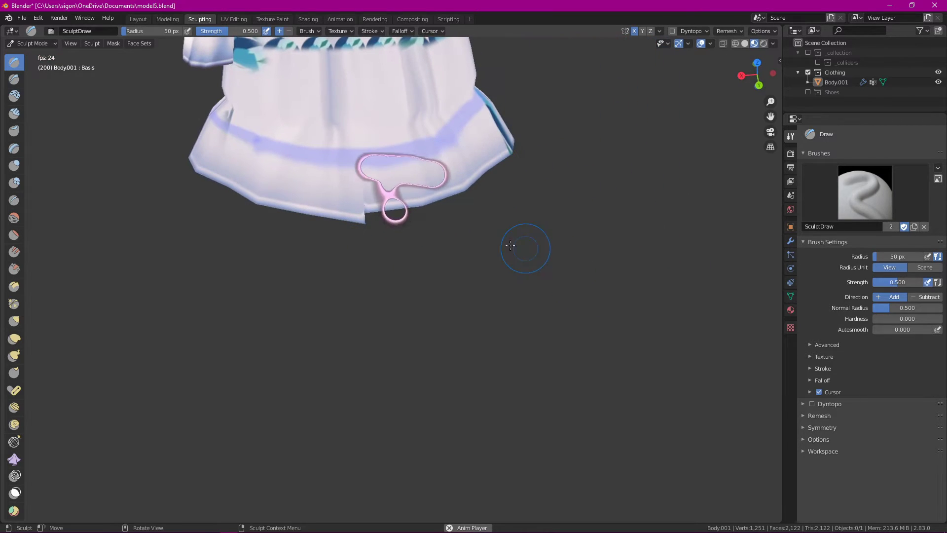
middle_click_drag(407, 218, 397, 196)
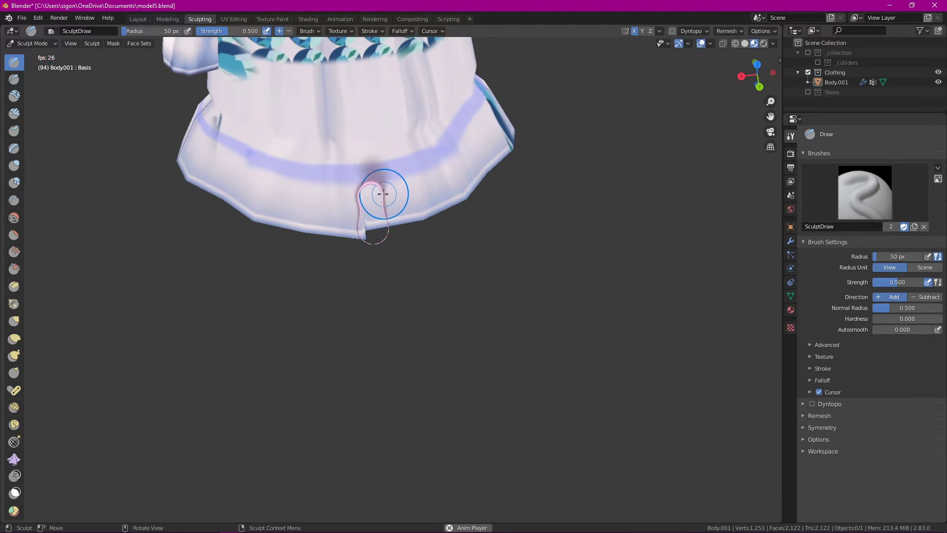
middle_click_drag(413, 227, 438, 296)
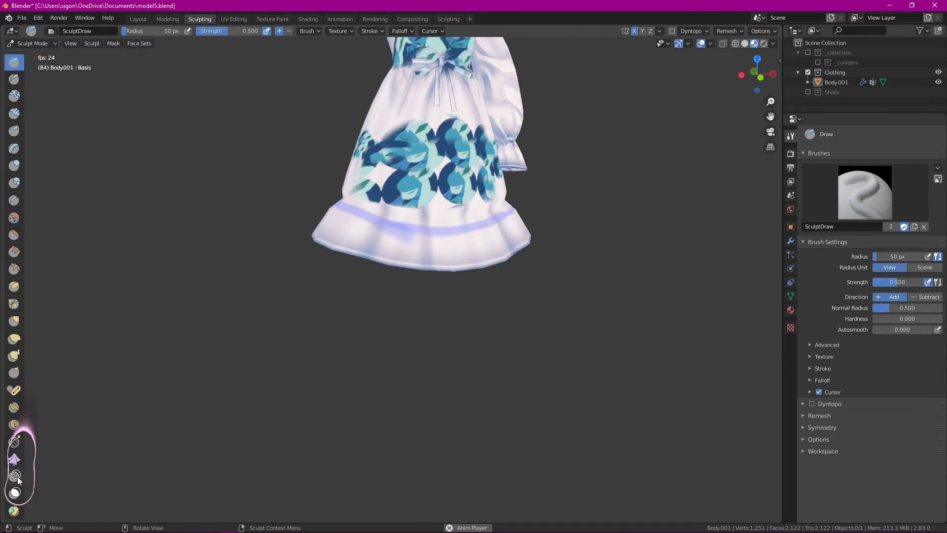
Step: Sculpt the skirt's lower flare and hem at the front and back with the Cloth brush
left_click(10, 461)
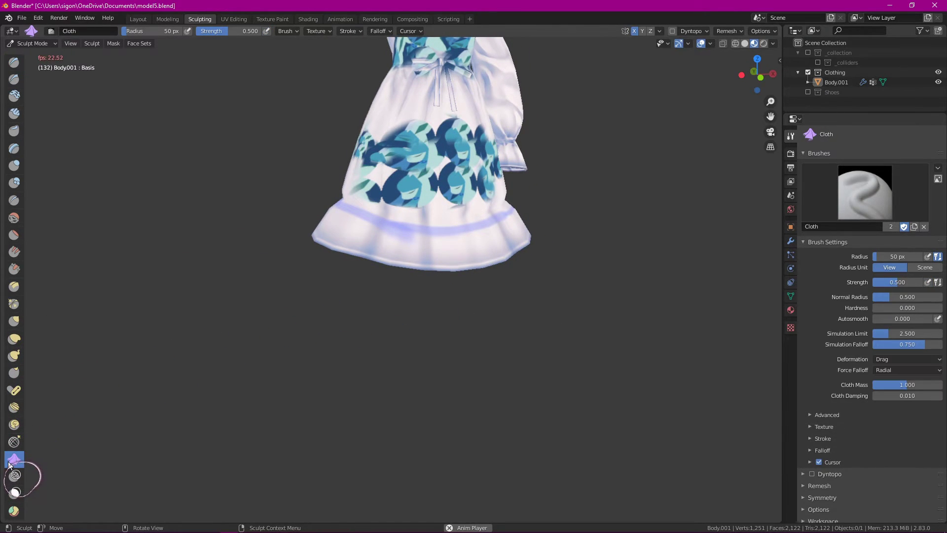
scroll(392, 240, "up", 4)
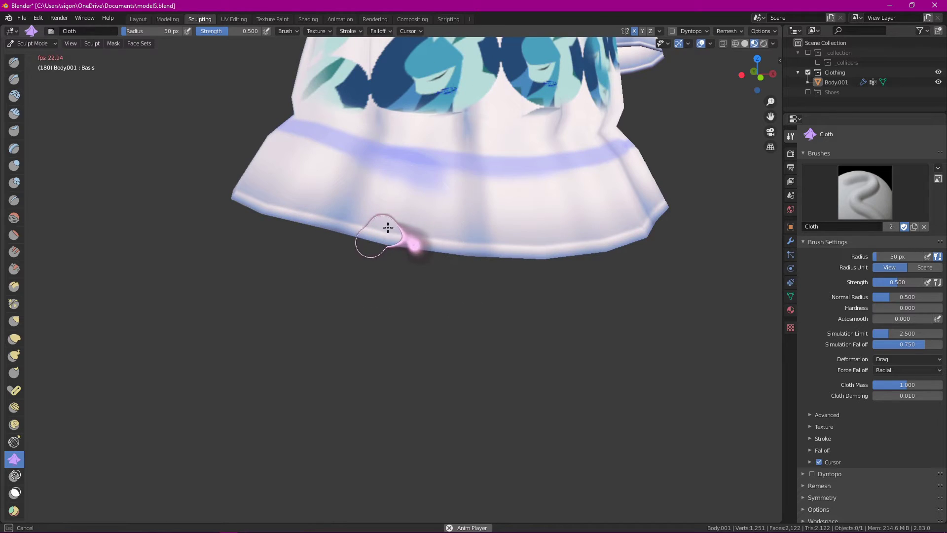
mouse_move(494, 281)
middle_mouse_down()
mouse_move(573, 251)
mouse_move(527, 158)
mouse_move(307, 95)
mouse_move(323, 152)
mouse_move(395, 186)
mouse_move(431, 161)
middle_mouse_up()
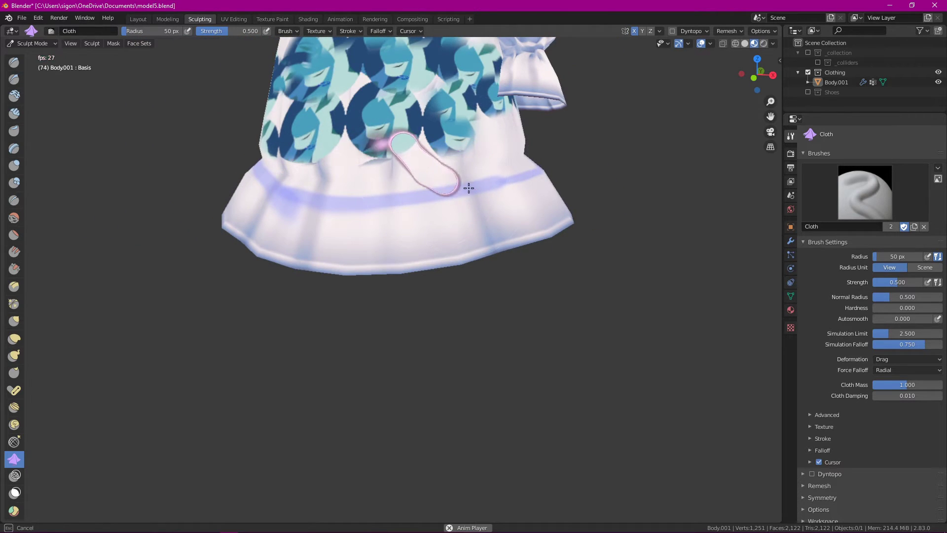
mouse_move(481, 227)
middle_mouse_down()
mouse_move(539, 220)
mouse_move(480, 212)
middle_mouse_up()
middle_click_drag(489, 170, 508, 153)
middle_click_drag(459, 171, 404, 205)
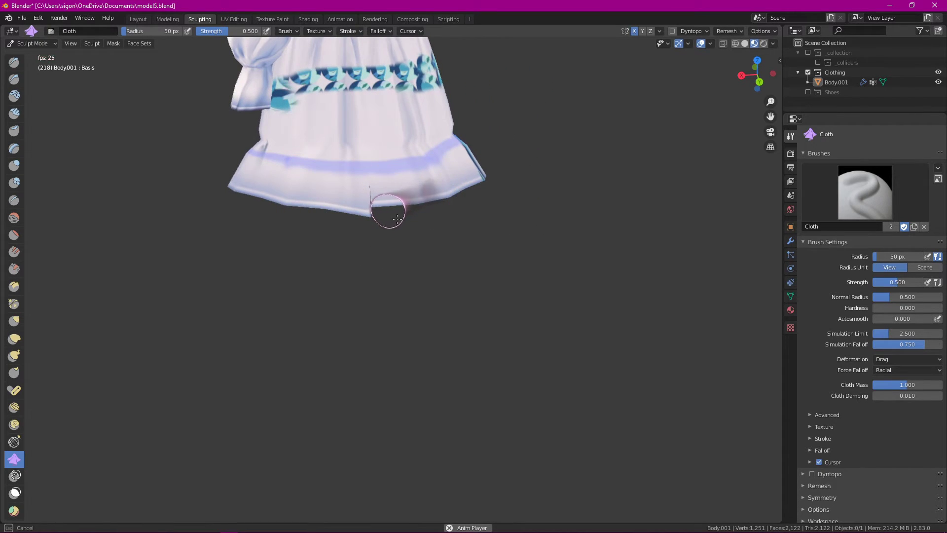
mouse_move(338, 205)
left_mouse_down()
mouse_move(370, 169)
mouse_move(413, 184)
left_mouse_up()
middle_click_drag(341, 211, 508, 237)
scroll(503, 239, "down", 4)
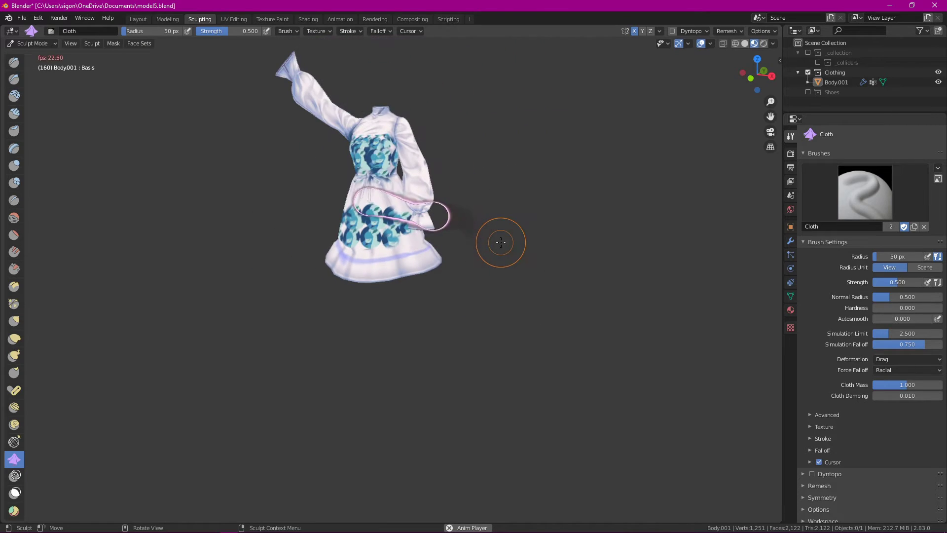
Step: Enable the _collection collection and check how the dress fits the character from front and back
left_click(808, 52)
mouse_move(580, 204)
middle_mouse_down()
mouse_move(570, 229)
mouse_move(434, 209)
middle_mouse_up()
scroll(465, 228, "up", 3)
mouse_move(552, 262)
middle_mouse_down()
mouse_move(681, 244)
mouse_move(598, 242)
middle_mouse_up()
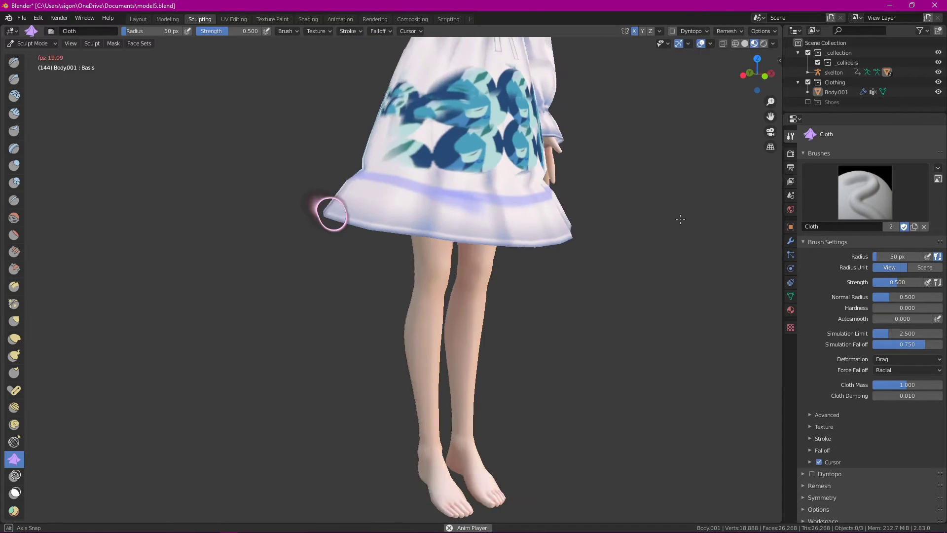
scroll(612, 242, "down", 5)
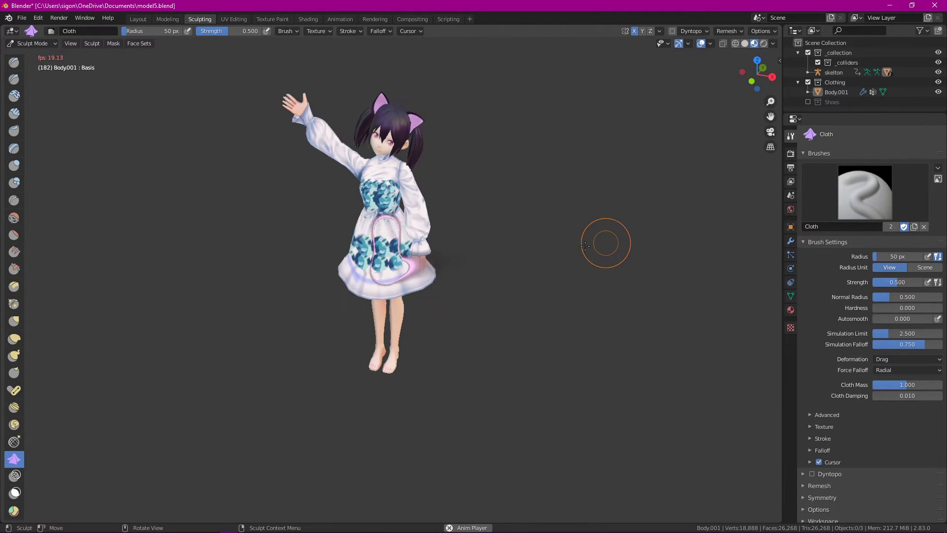
middle_click_drag(584, 246, 530, 246)
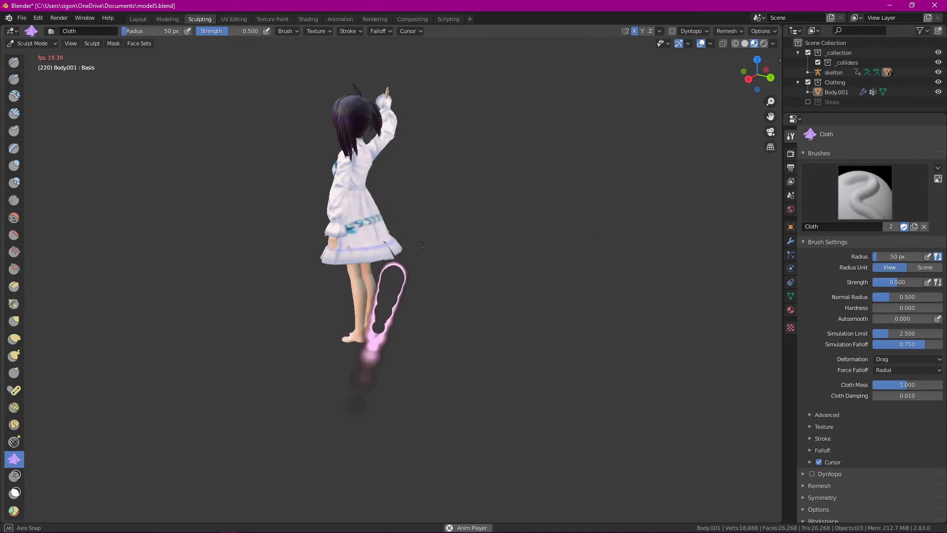
scroll(456, 219, "up", 6)
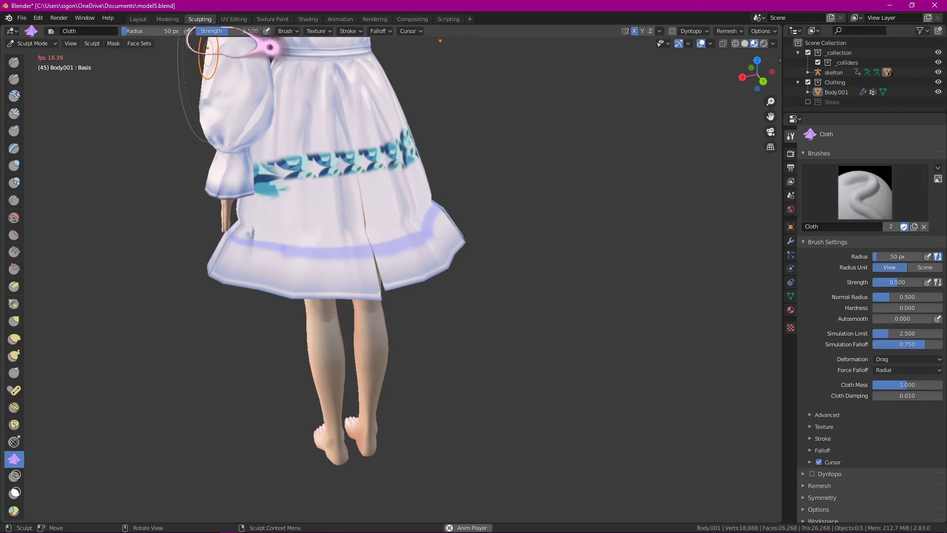
Step: Switch to the Modeling workspace and select the vertices along one side of the open seam at the skirt's back
left_click(167, 19)
middle_click_drag(427, 295, 620, 286)
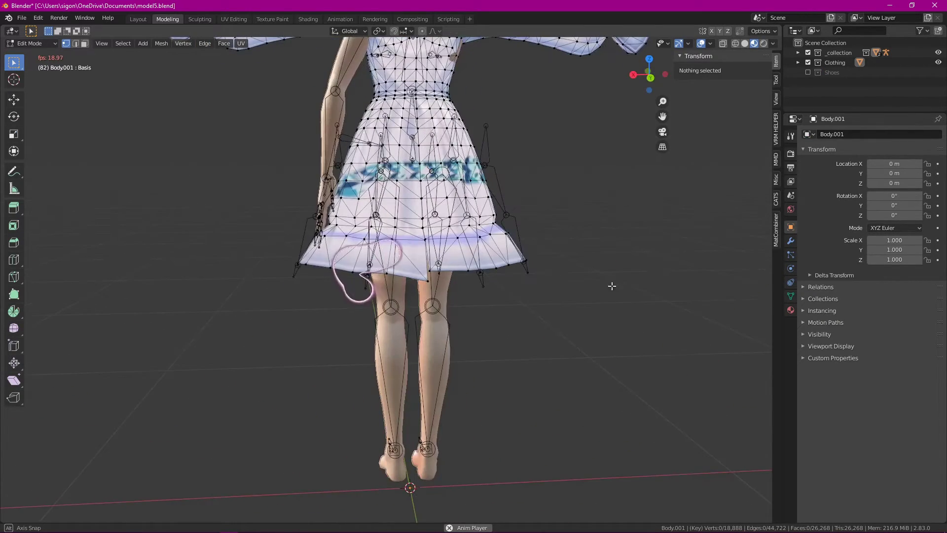
scroll(521, 238, "up", 6)
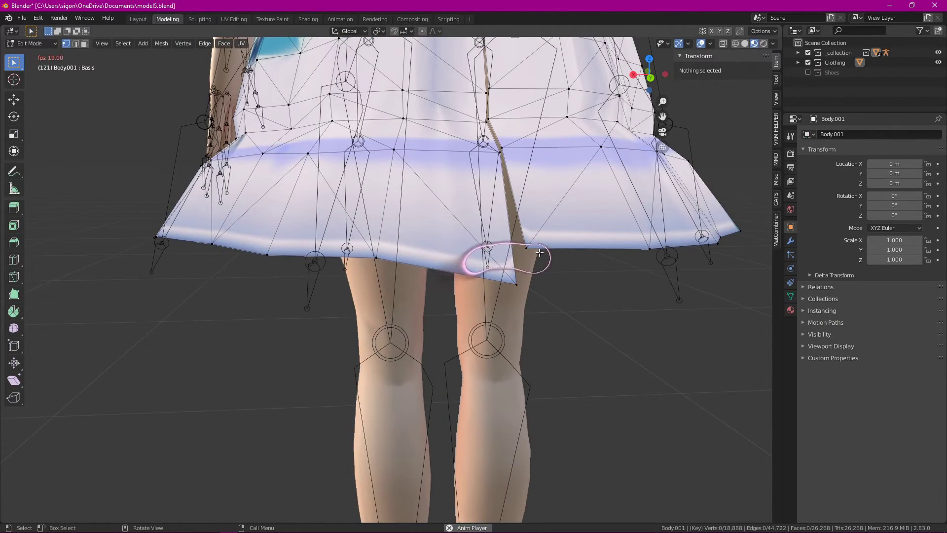
middle_click_drag(525, 252, 529, 262)
left_click_drag(472, 101, 457, 312)
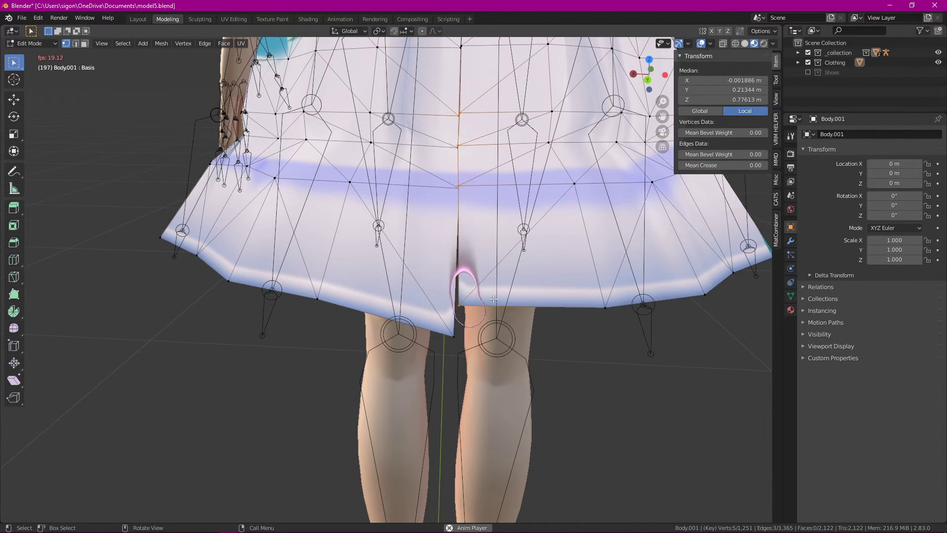
middle_click_drag(621, 207, 504, 292)
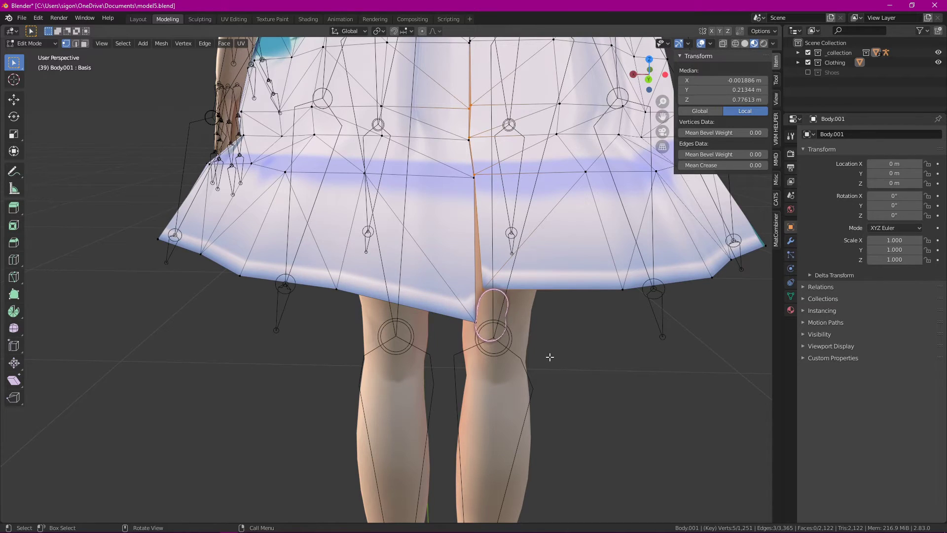
left_click(123, 44)
left_click(187, 64)
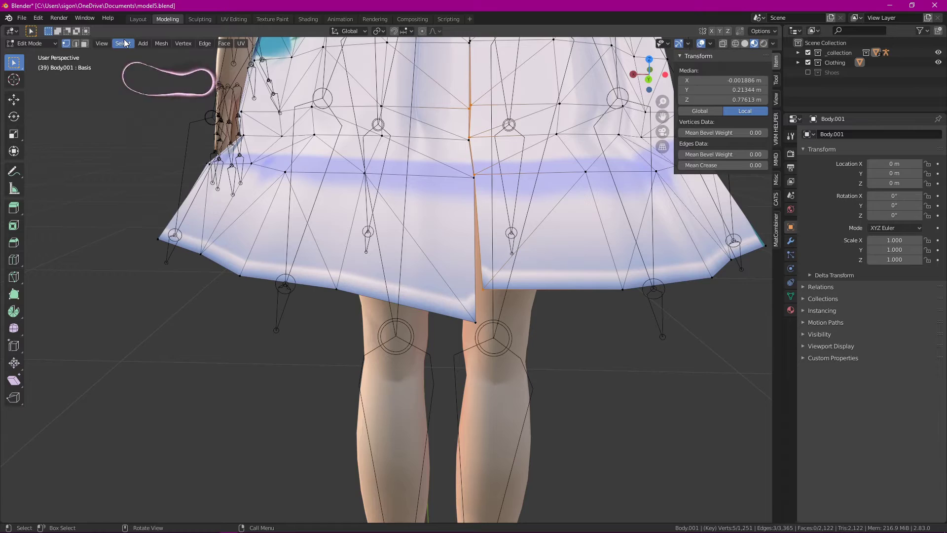
Step: Select the low-hanging hem corner vertex at the back seam and set its Z to 0.70123 m
key("b")
left_click_drag(473, 321, 464, 313)
middle_click_drag(464, 313, 614, 196)
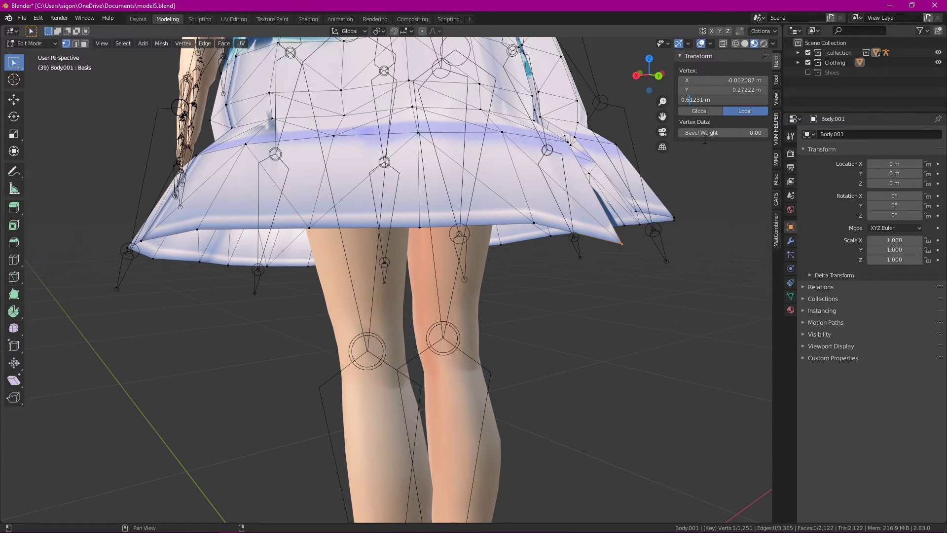
key("Return")
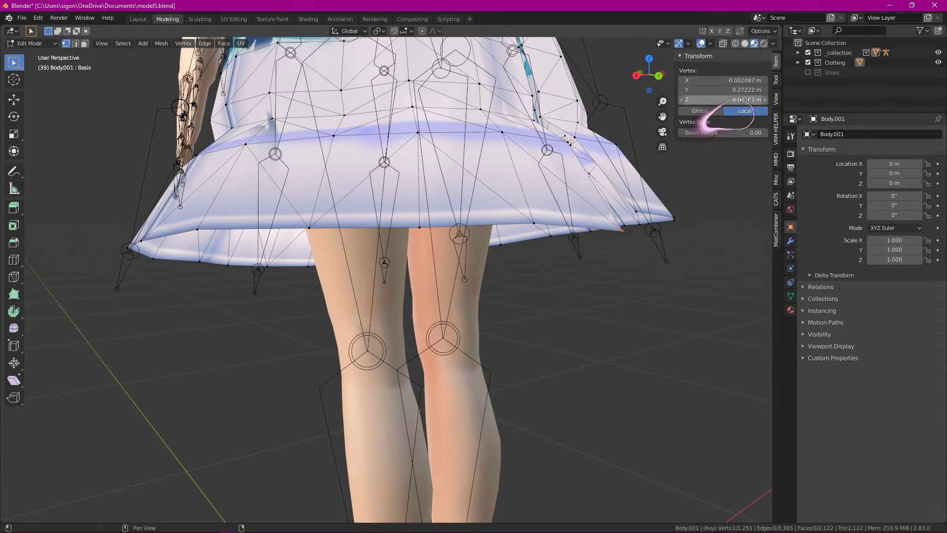
key("BackSpace")
type("70")
key("Return")
middle_click_drag(617, 197, 671, 89)
left_click_drag(742, 91, 513, 227)
key("ctrl+z")
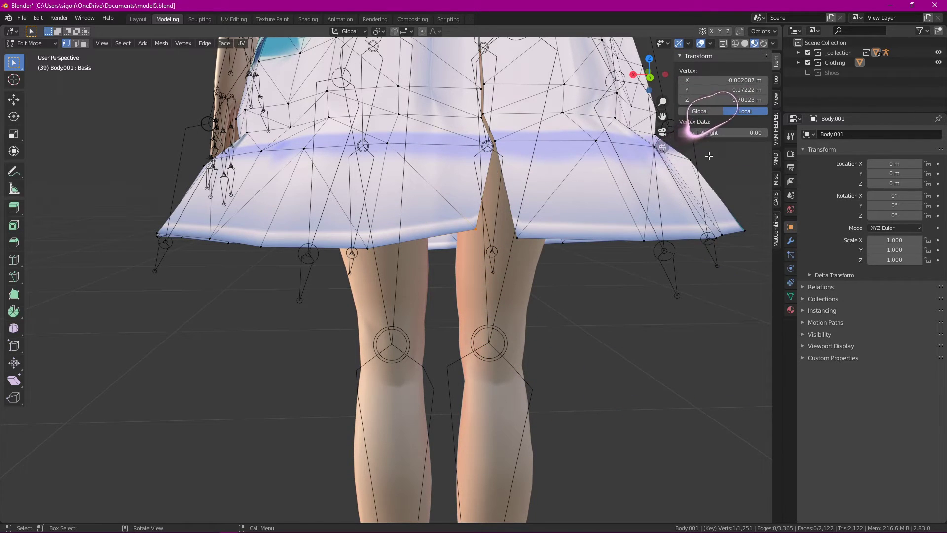
middle_click_drag(714, 211, 716, 195)
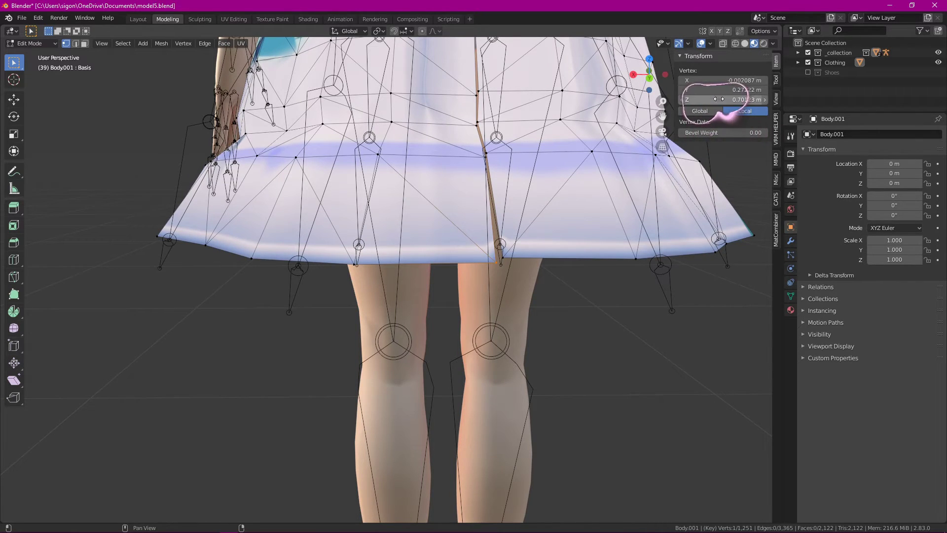
Step: Set the back hem corner vertex's Y to 0.29222 m and its Z to 0.71123 m
middle_click_drag(508, 212, 476, 241)
double_click(735, 91)
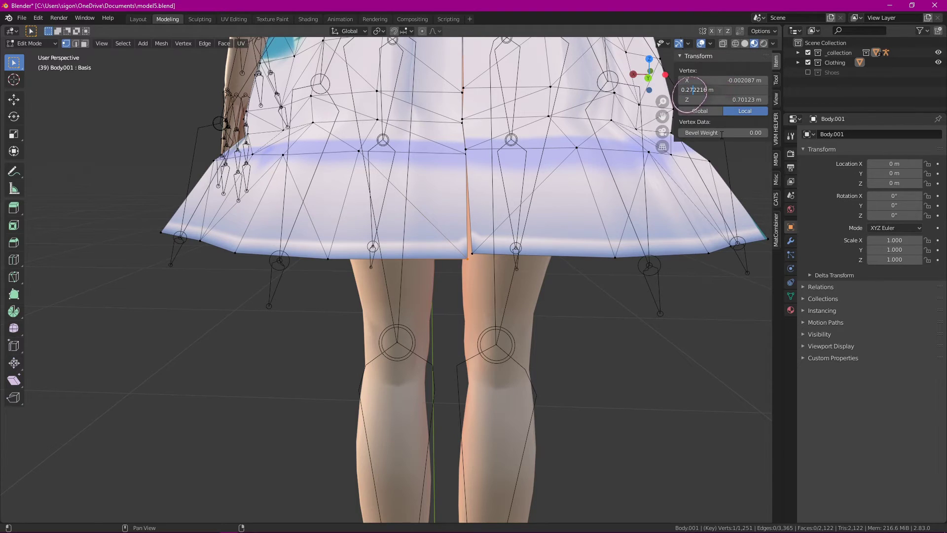
key("Return")
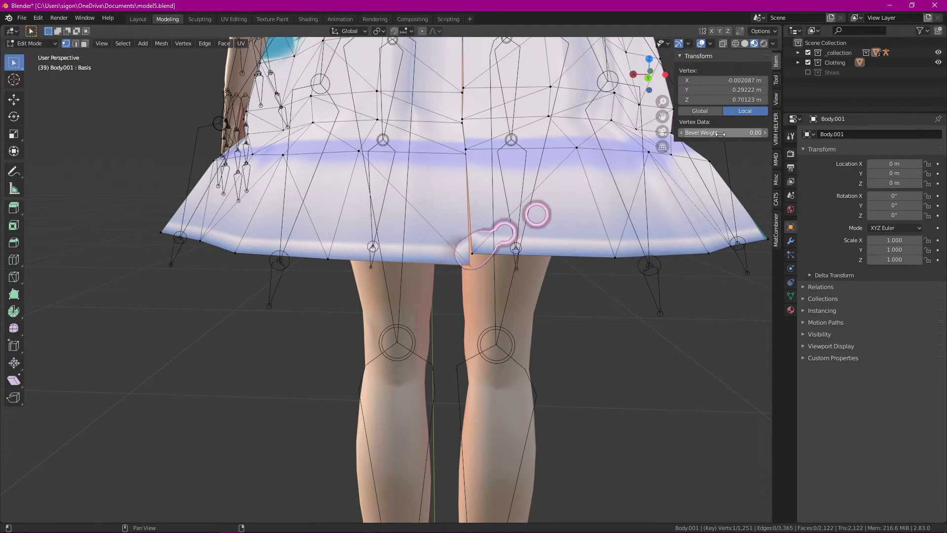
type("2")
key("Return")
middle_click_drag(458, 227, 690, 128)
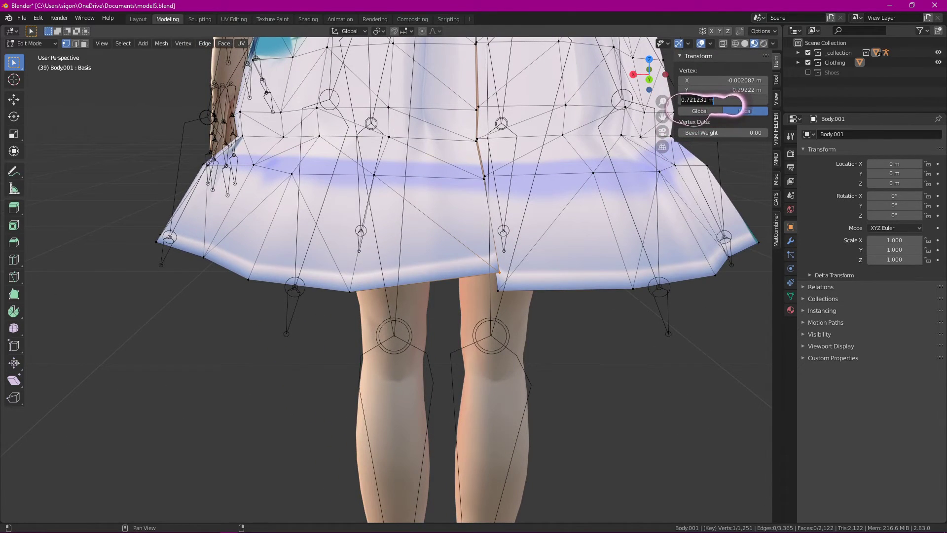
key("Return")
Step: Select two seam vertices just above the lavender band at the back and set their median Y to 0.17932 m
middle_click_drag(499, 275, 482, 242)
left_click_drag(481, 241, 464, 280)
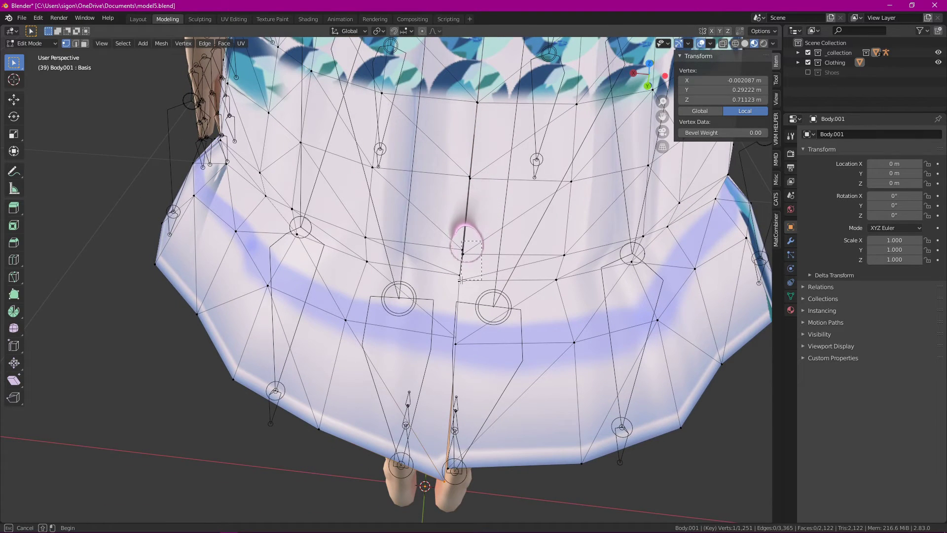
scroll(494, 277, "up", 2)
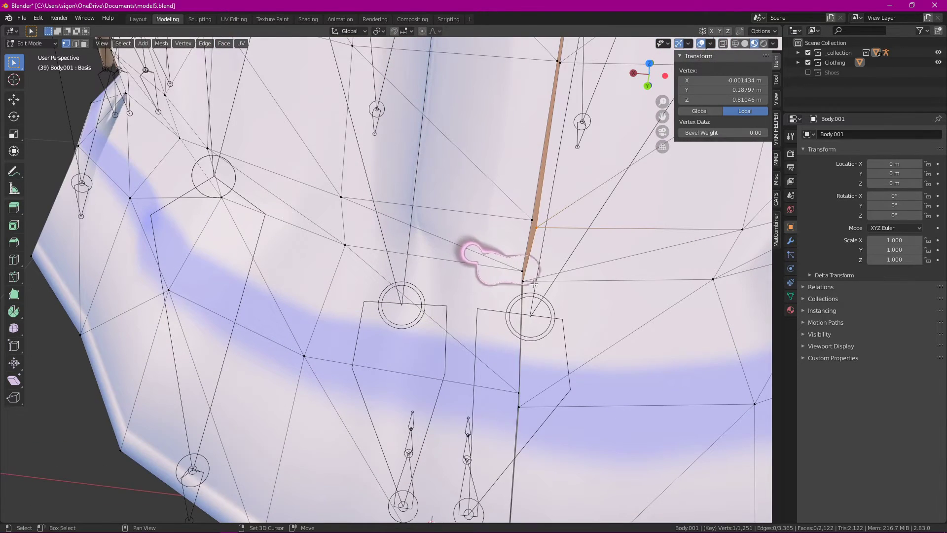
left_click_drag(517, 284, 517, 286, "shift")
middle_click_drag(566, 296, 567, 290)
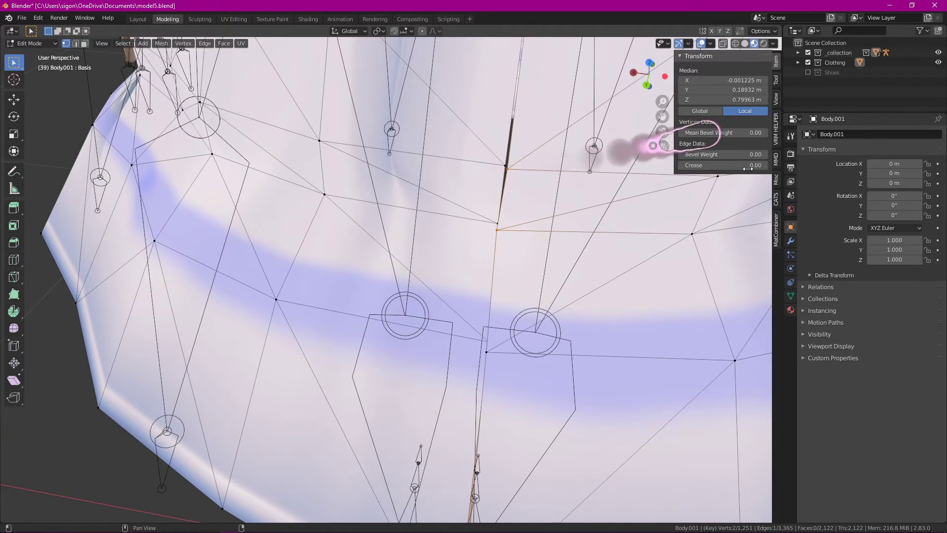
middle_click_drag(577, 158, 596, 174)
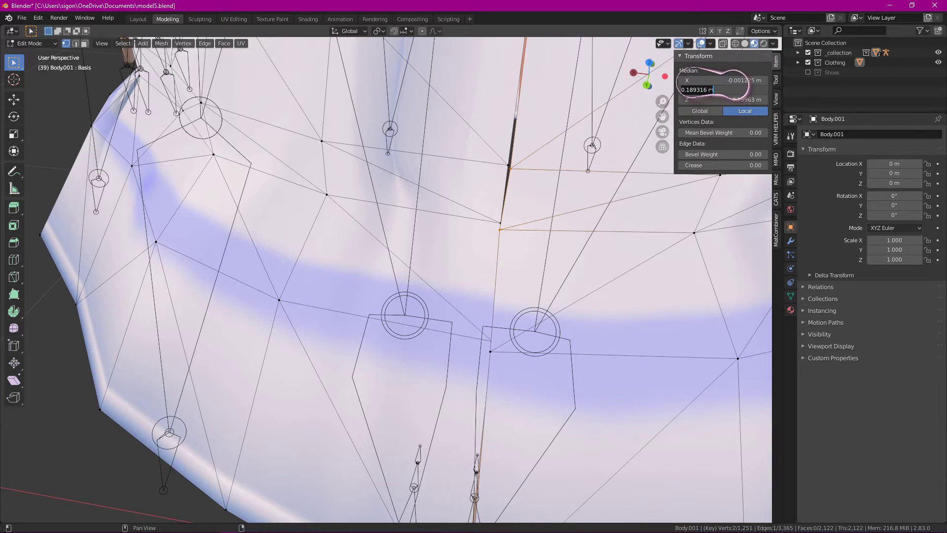
key("BackSpace")
type("7")
key("Return")
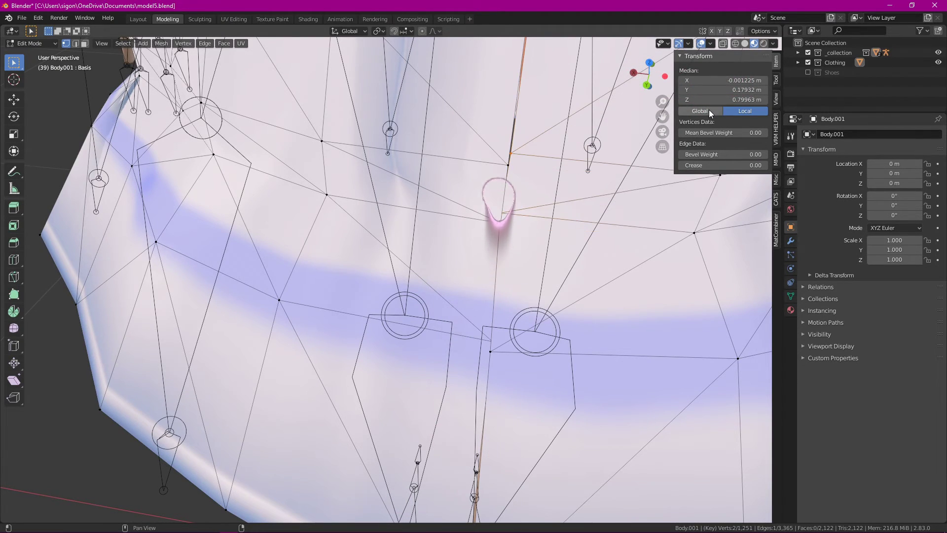
Step: Select the two hem corner vertices at the open back seam and draw them together with Push/Pull, about 0.01
scroll(607, 270, "down", 5)
left_click(605, 349)
middle_click_drag(605, 349, 266, 274)
scroll(572, 347, "up", 5)
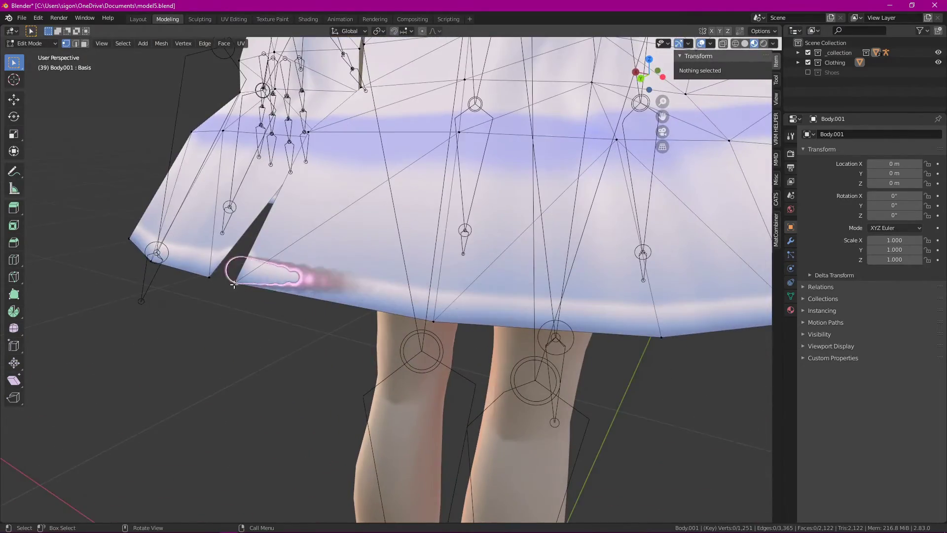
left_click(210, 278)
middle_click_drag(230, 307, 274, 292)
right_click(376, 256)
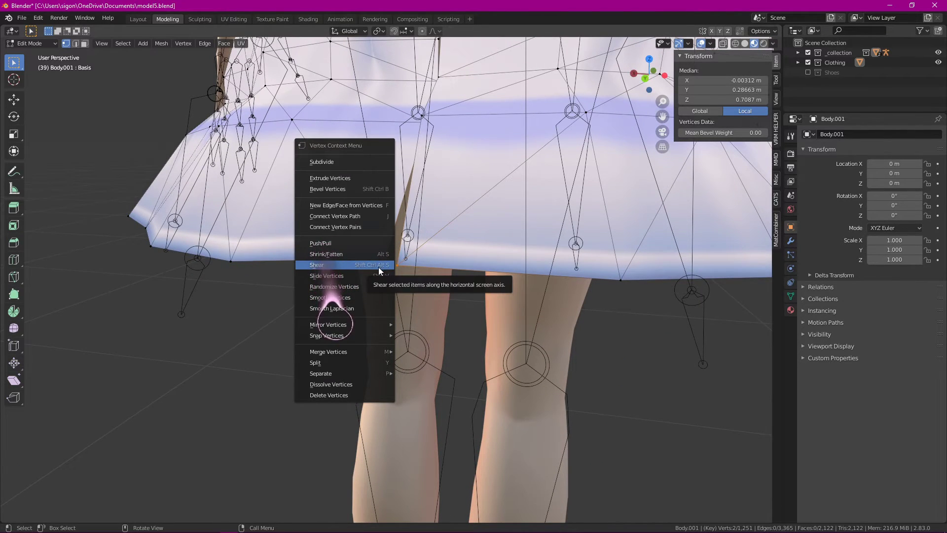
left_click(369, 245)
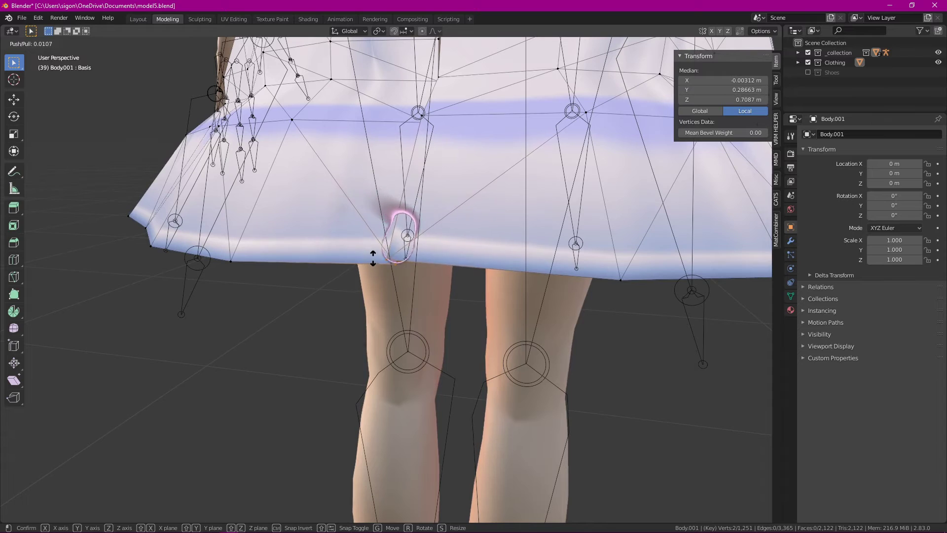
left_click(369, 254)
Step: Draw the two back seam vertices on the lavender band together with Push/Pull, about 0.003
middle_click_drag(369, 254, 507, 217)
key("space")
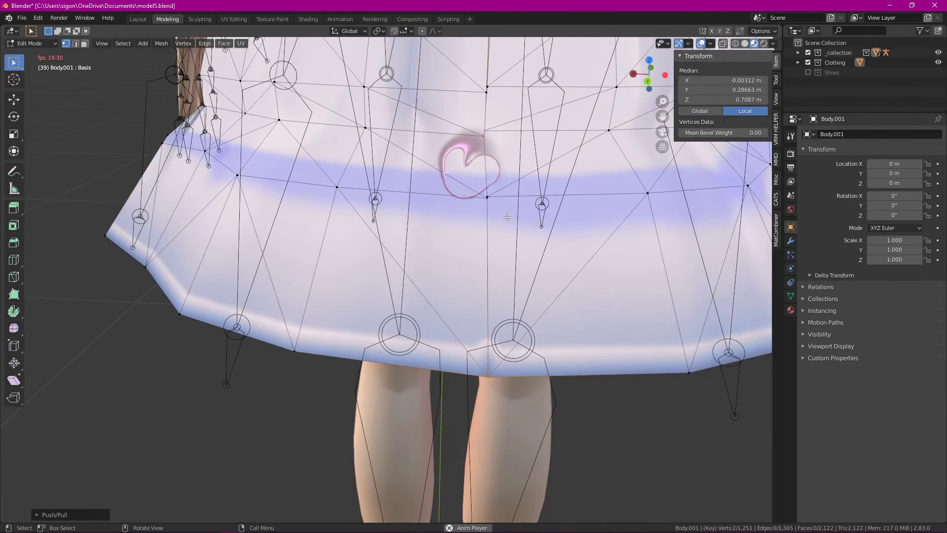
right_click(482, 196)
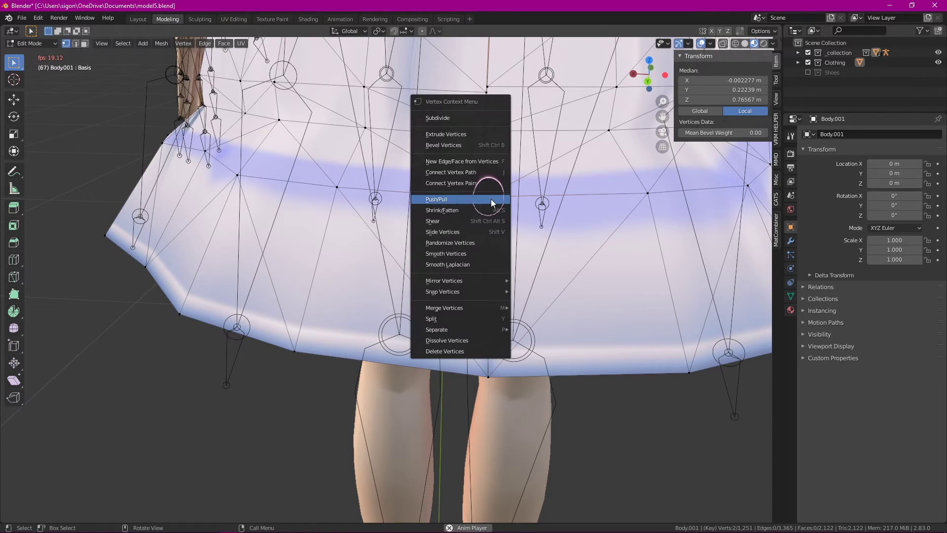
left_click(451, 202)
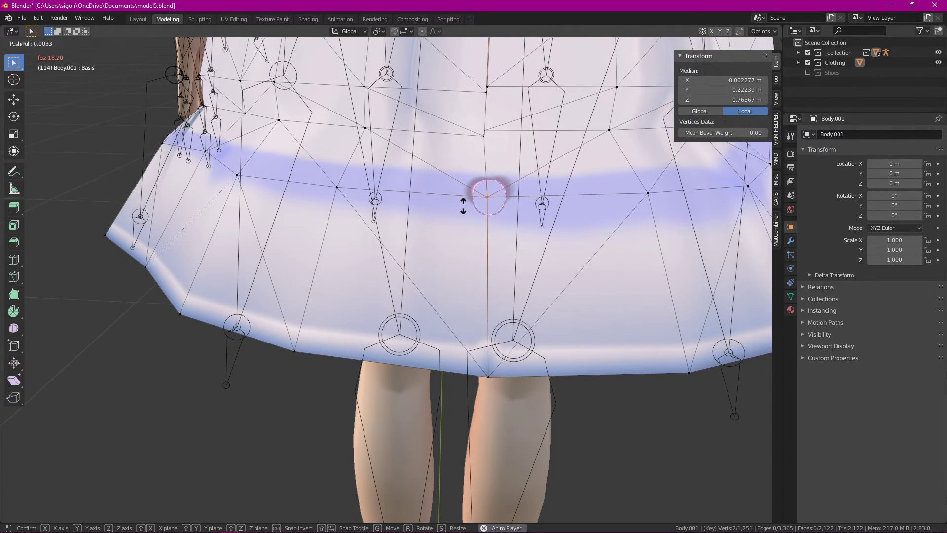
left_click(463, 207)
Step: Box-select the two back seam vertices above the lavender band and apply Push/Pull to them
middle_click_drag(481, 182, 499, 136)
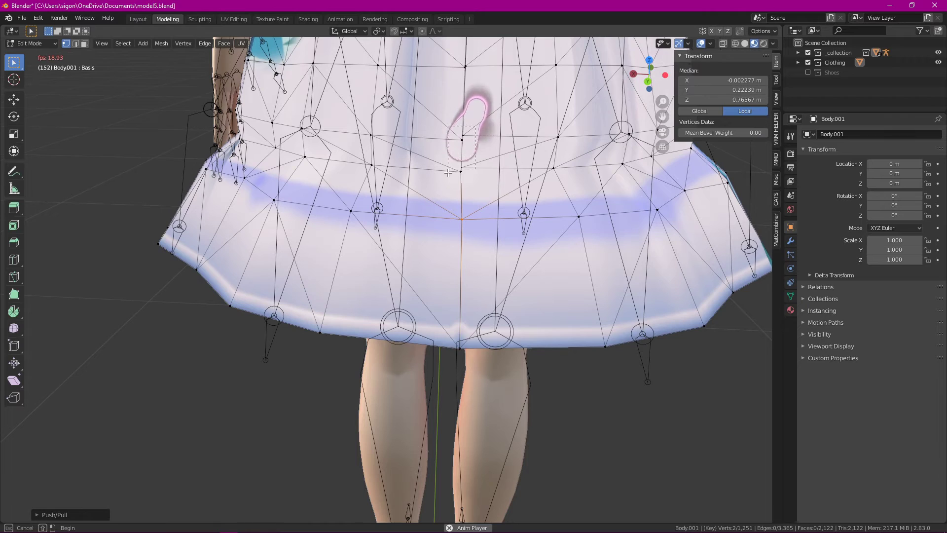
key("space")
left_click_drag(450, 173, 454, 146)
key("alt+a")
right_click(461, 133)
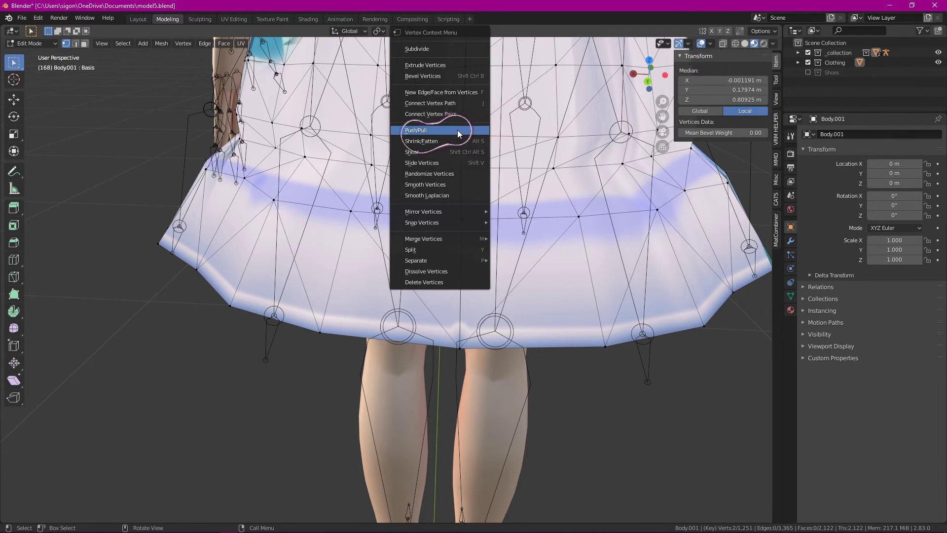
left_click(461, 132)
left_click(462, 132)
Step: Clear the selection and apply a slight Push/Pull to the single back seam vertex just above the lavender band
middle_click_drag(592, 219, 556, 223)
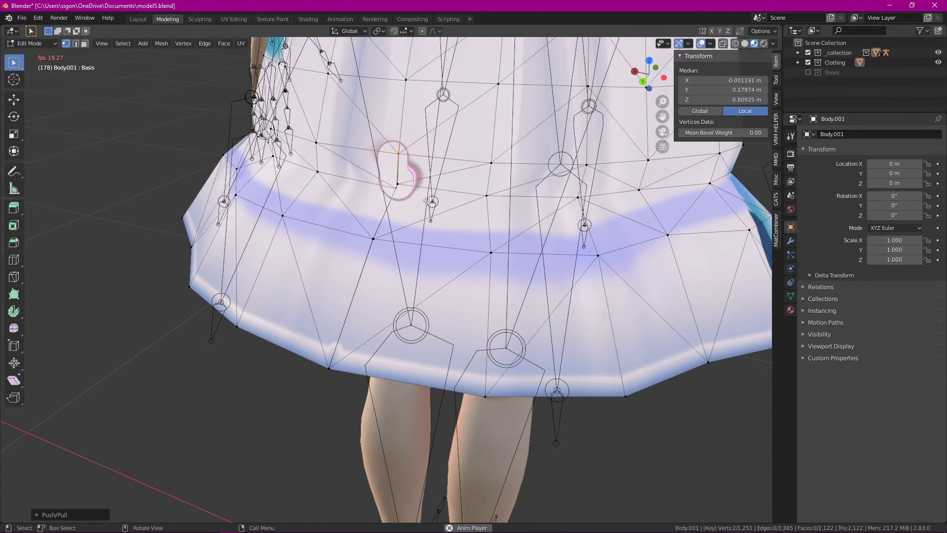
key("alt+a")
middle_click_drag(422, 201, 431, 185)
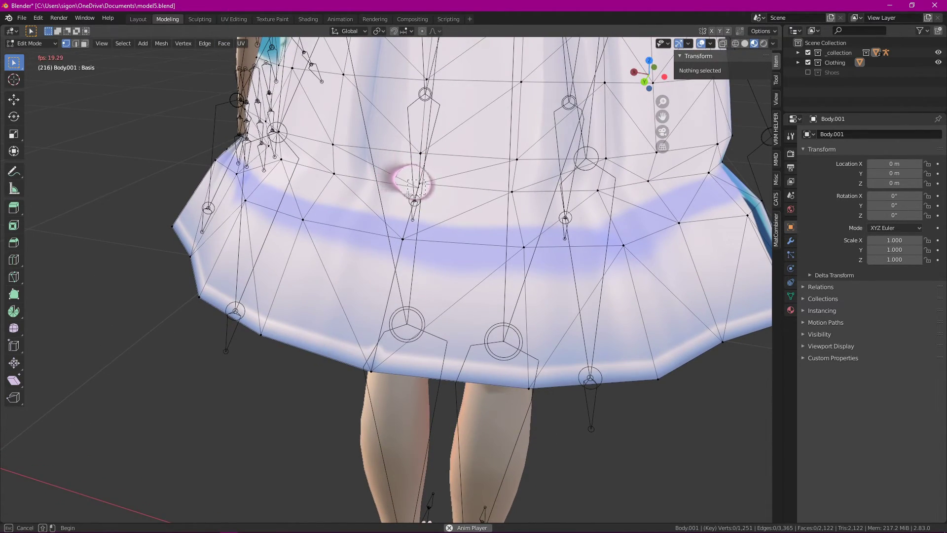
left_click(415, 187)
right_click(414, 187)
left_click(412, 186)
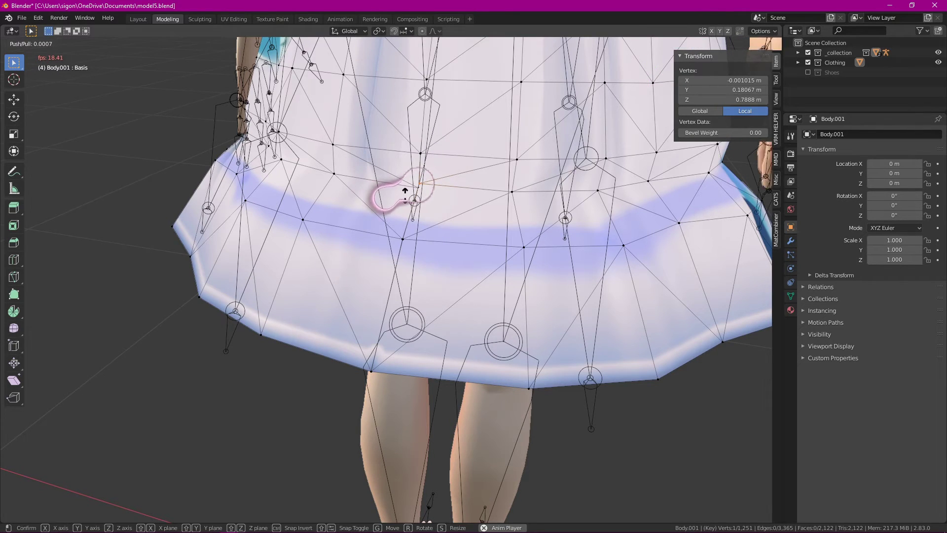
left_click(404, 196)
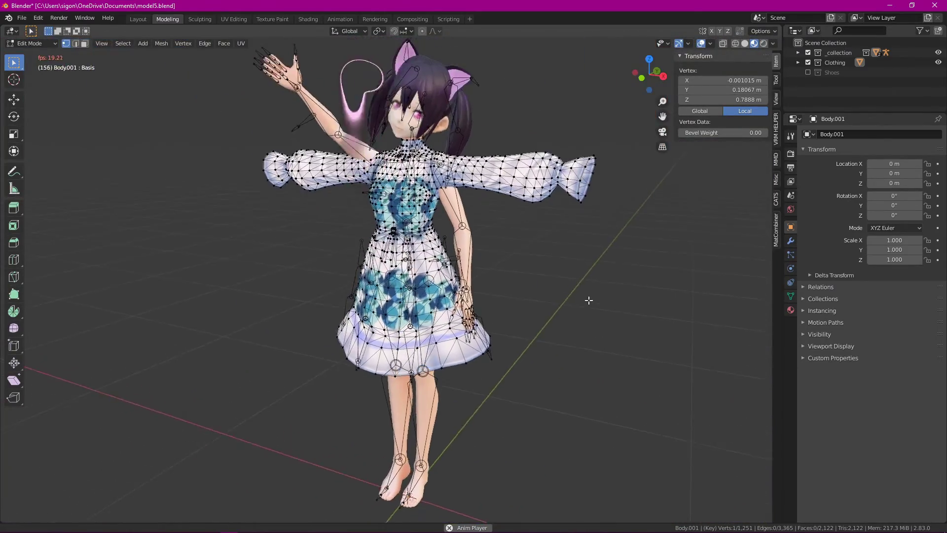
Step: Enable the Shoes collection, return to Object Mode and view the whole dressed character in the Layout workspace
left_click(808, 72)
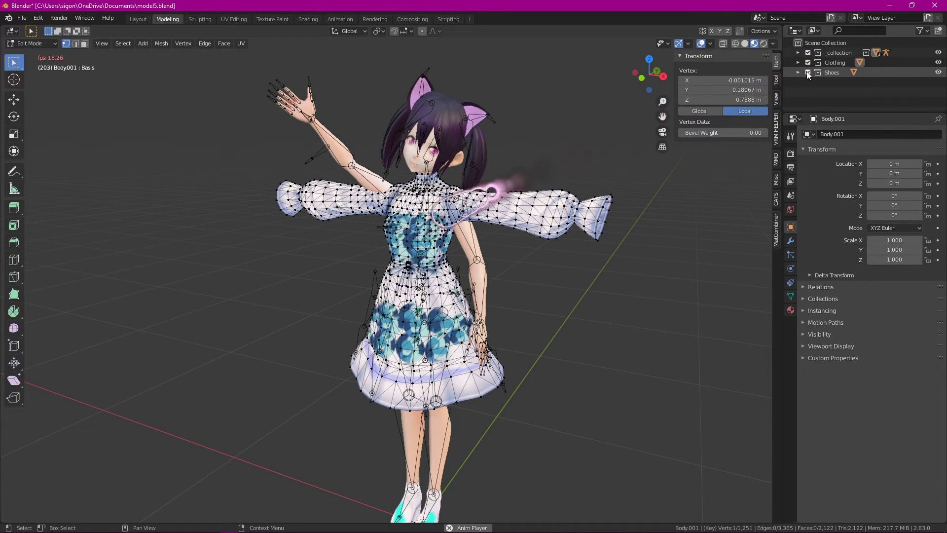
left_click(31, 43)
left_click(29, 56)
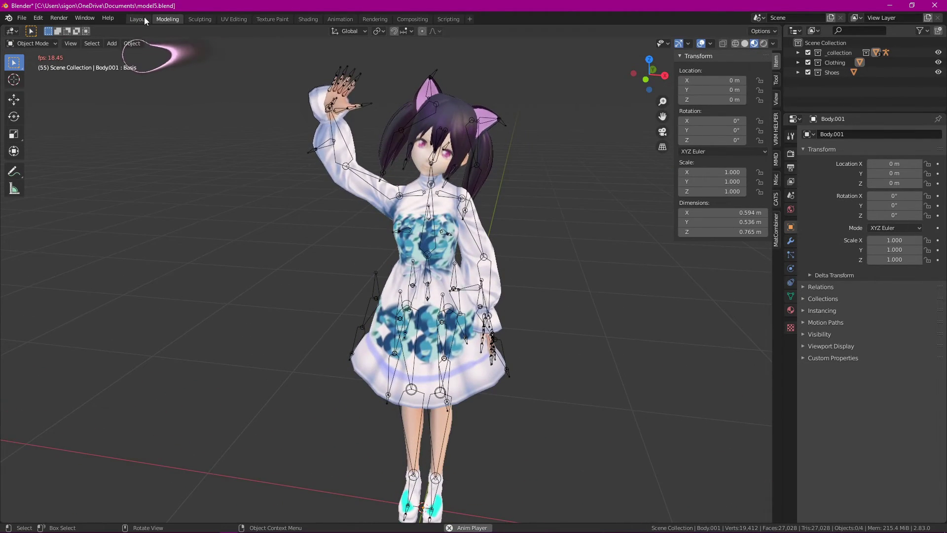
left_click(144, 18)
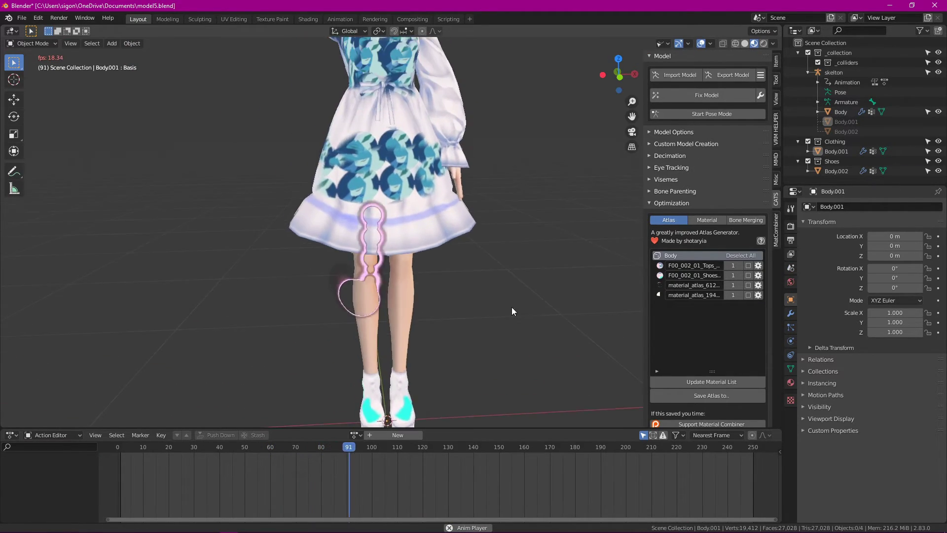
scroll(510, 303, "down", 5)
Step: Save the model5 blend file and export the model in glTF format
left_click(22, 19)
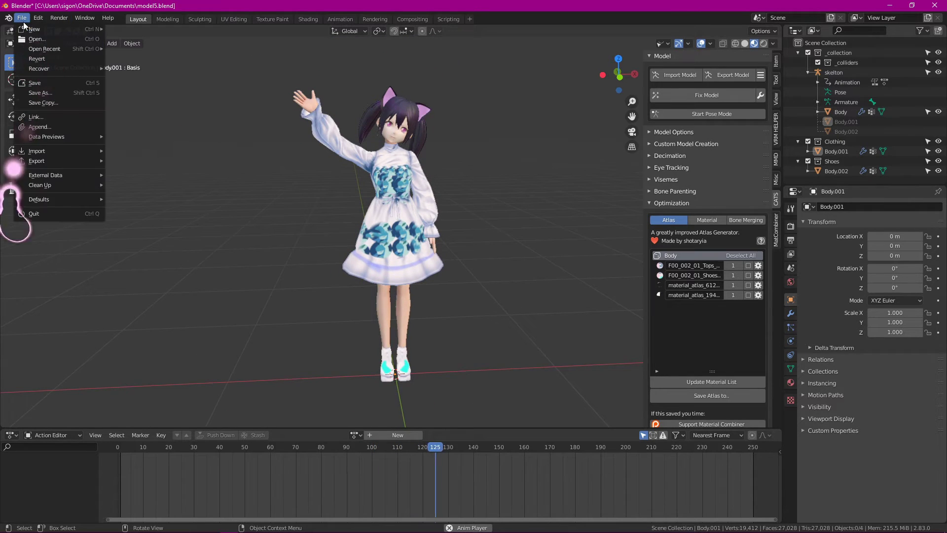
left_click(34, 82)
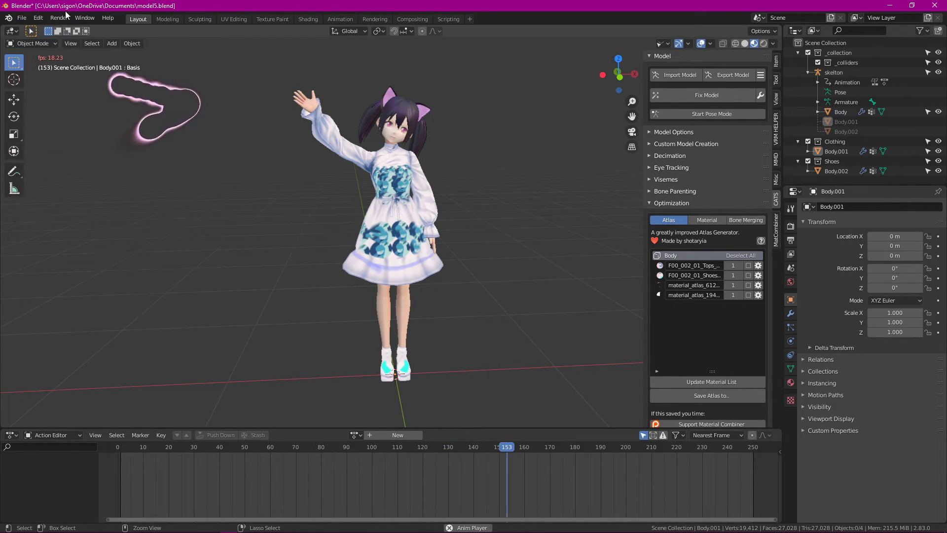
left_click(21, 18)
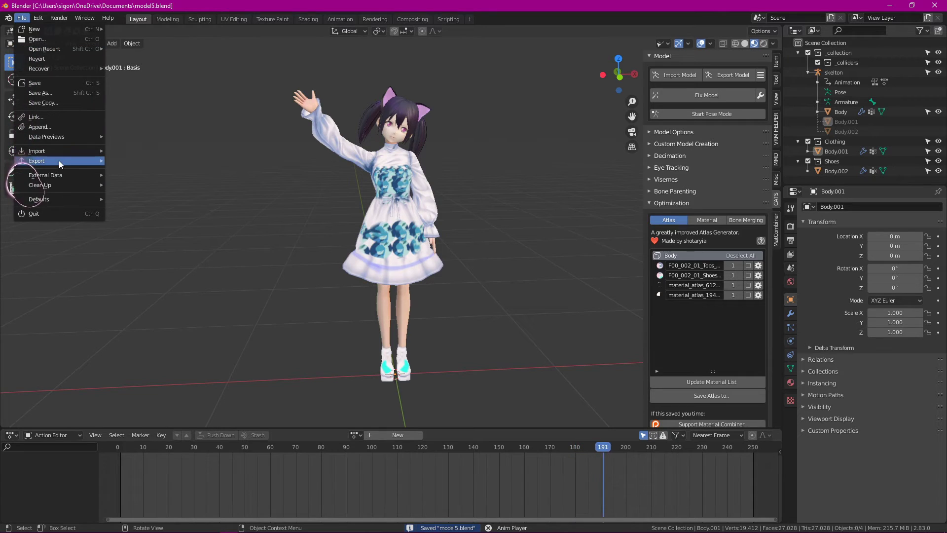
mouse_move(58, 160)
left_click(177, 229)
left_click(617, 409)
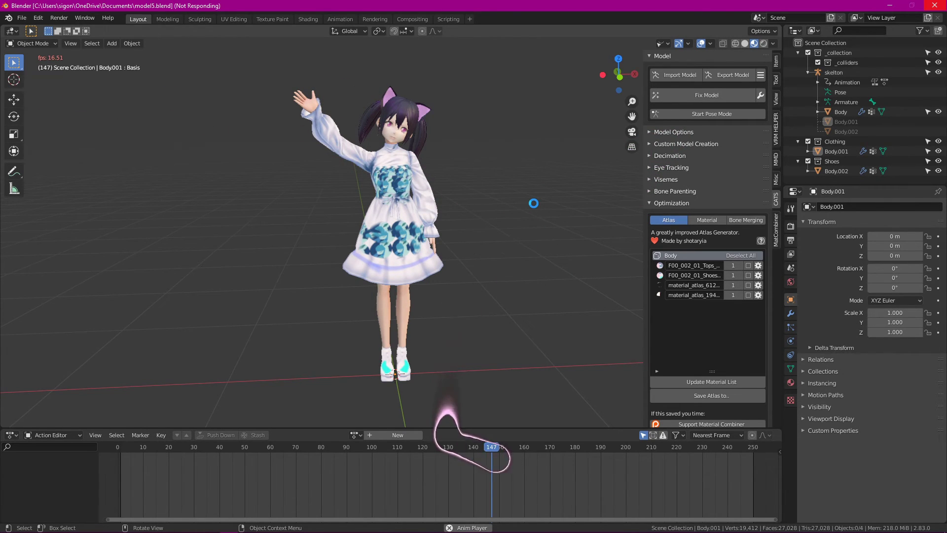
Step: Switch to the jMonkeyEngine SDK and delete the old model5 folder from the project's Models assets
key("alt+Tab")
key("alt+Tab")
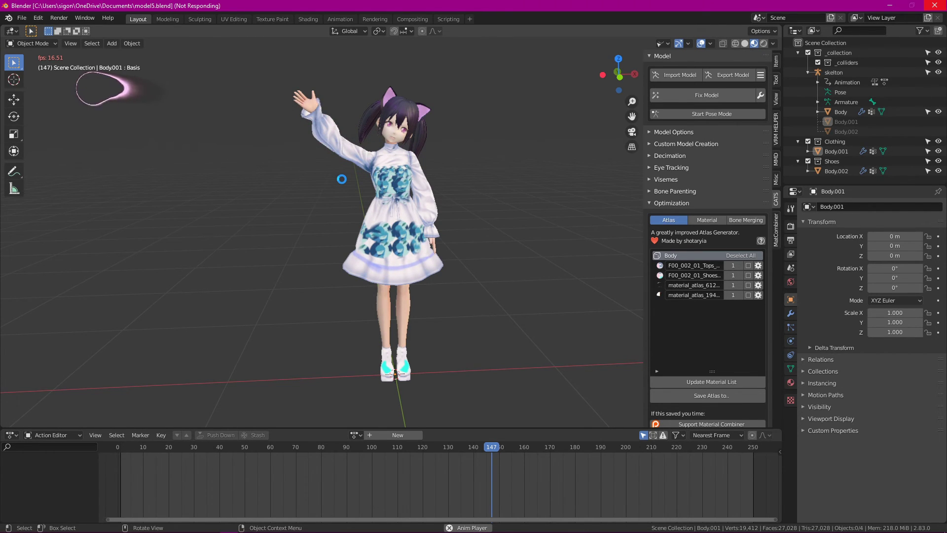
key("super+Tab")
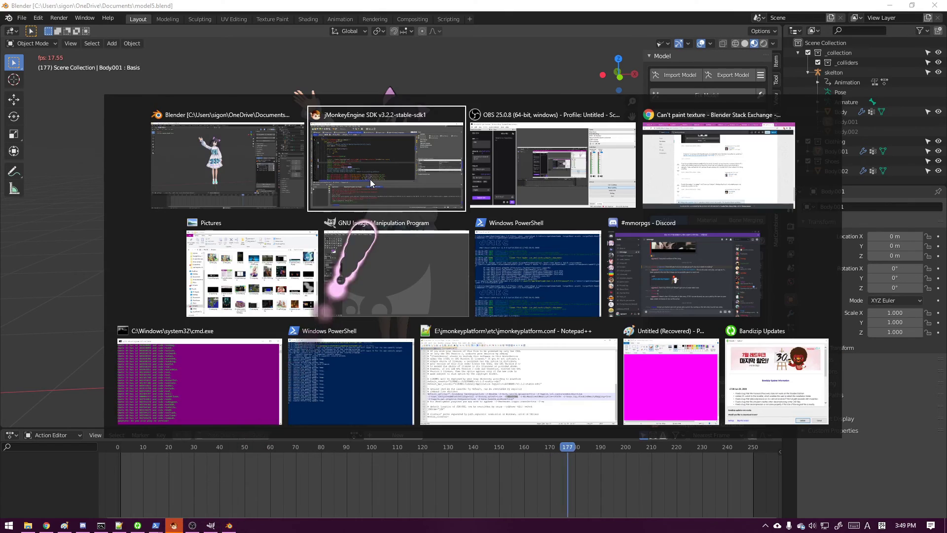
left_click(344, 175)
left_click(59, 99)
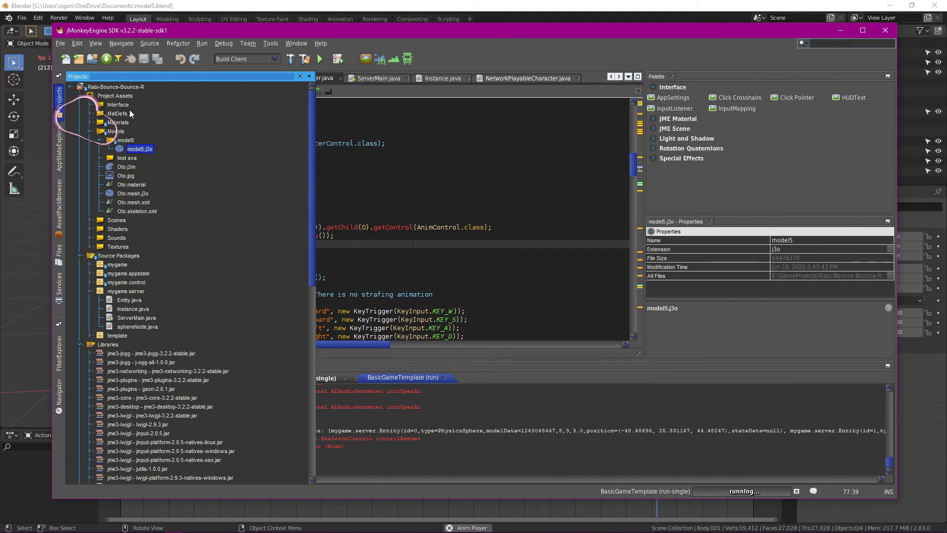
right_click(121, 139)
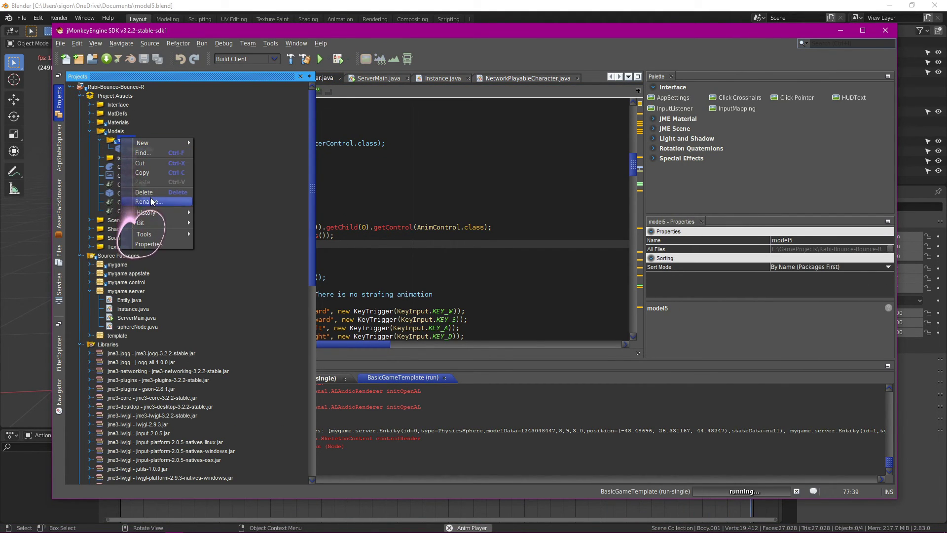
left_click(150, 193)
left_click(501, 292)
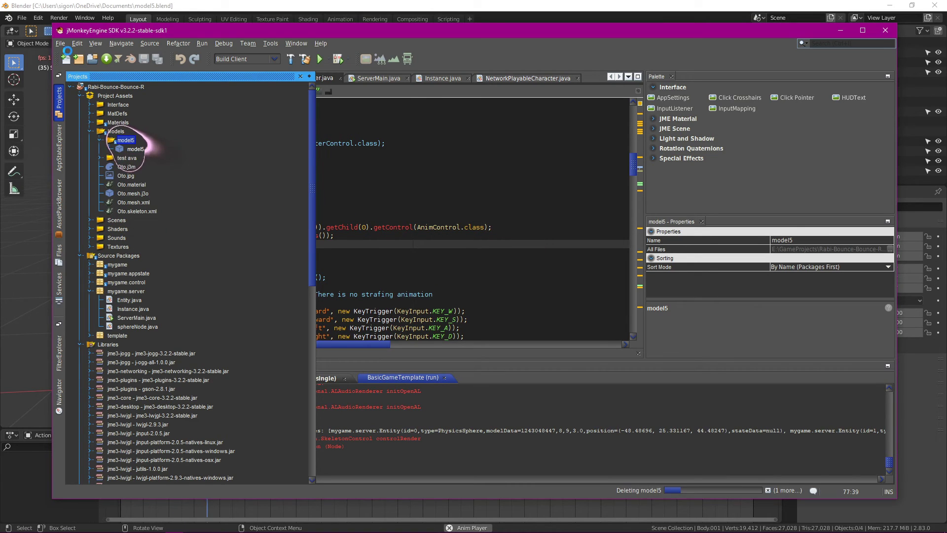
Step: Import model5.gltf into the Rabi-Bounce-Bounce-R project, zooming in and rotating the preview to check the character before finishing
left_click(61, 44)
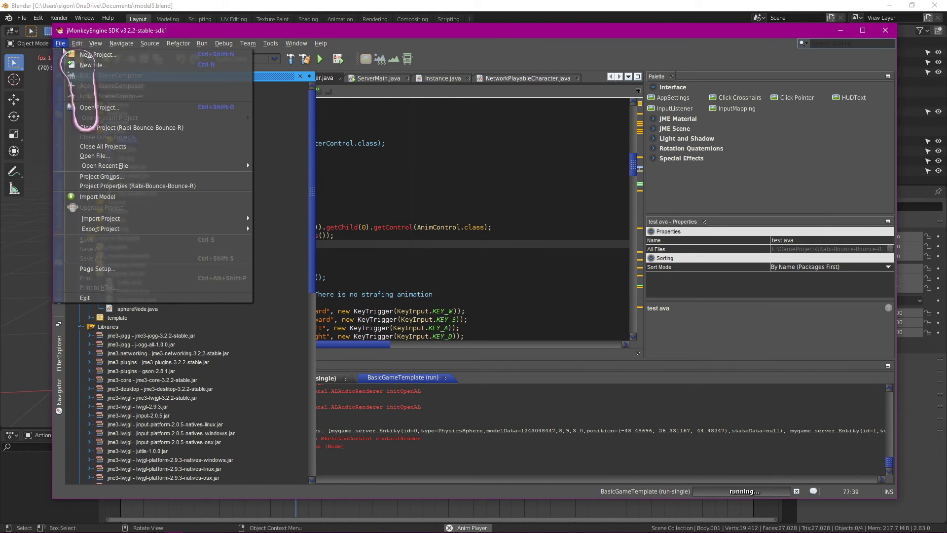
left_click(97, 196)
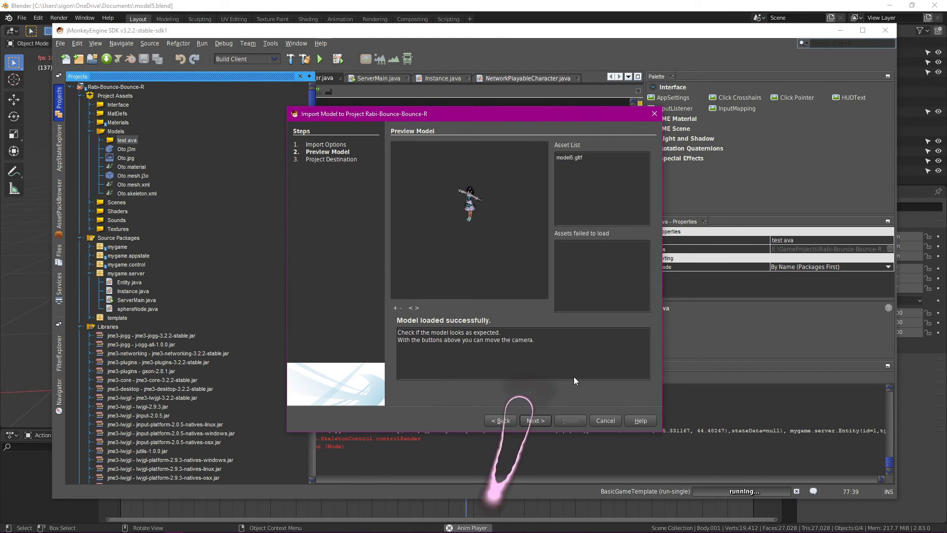
left_click(395, 308)
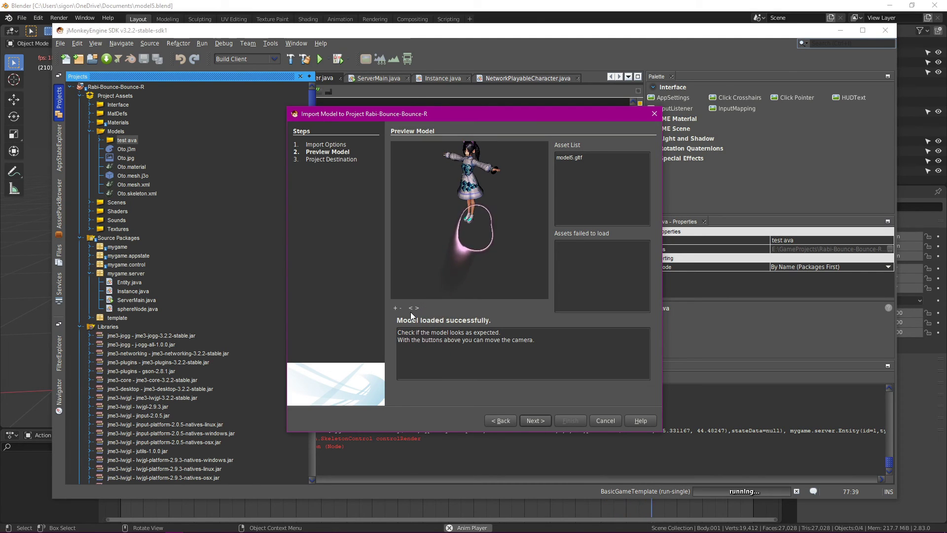
left_click(411, 309)
left_click(410, 308)
left_click(411, 308)
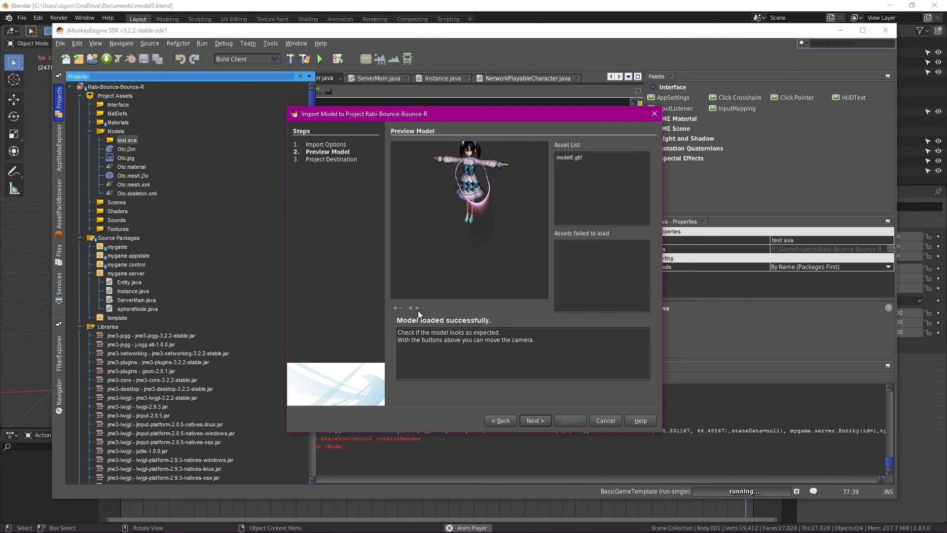
left_click(535, 420)
left_click(570, 420)
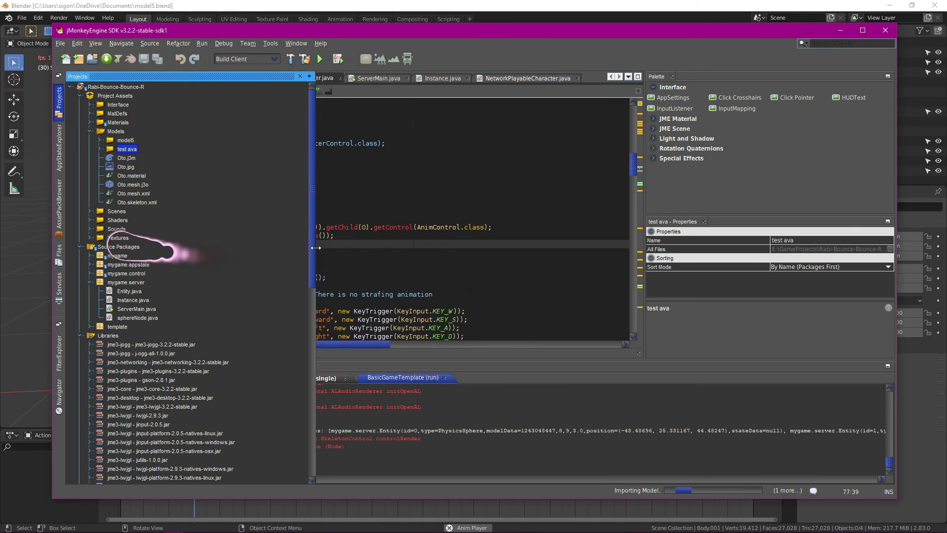
Step: Expand the imported model5 folder in the project's Models assets and run the game project
left_click(102, 140)
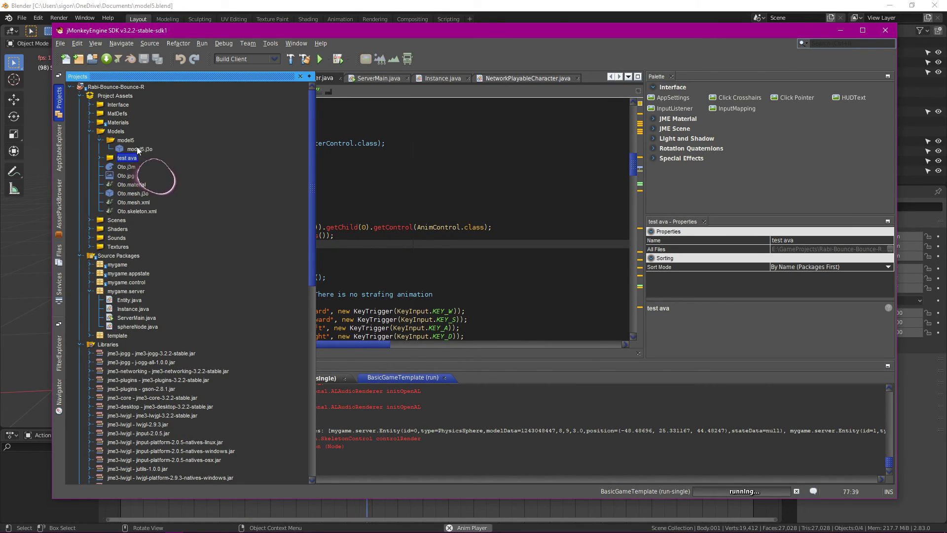
left_click(396, 199)
key("F6")
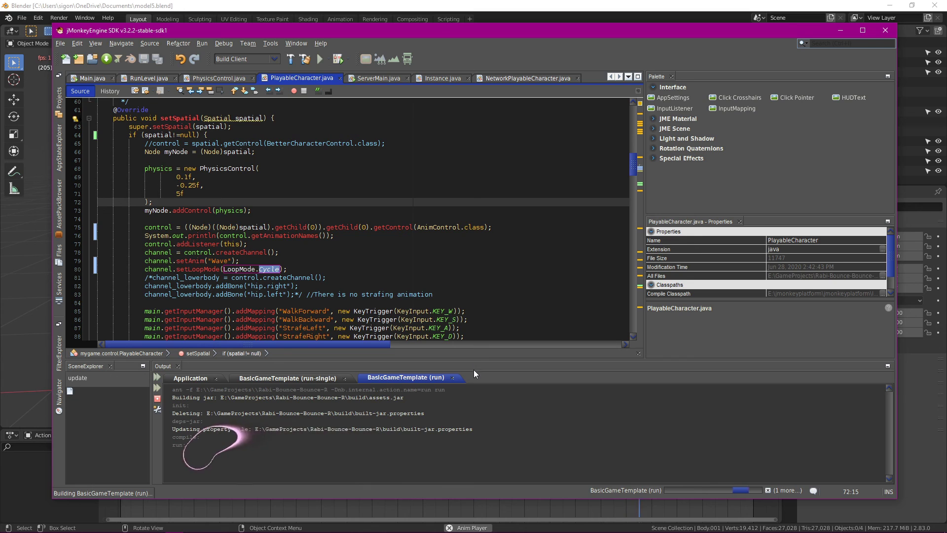
Step: Switch to Blender and quit it, saving model5 with its modified images, and close the running game window
left_click(925, 22)
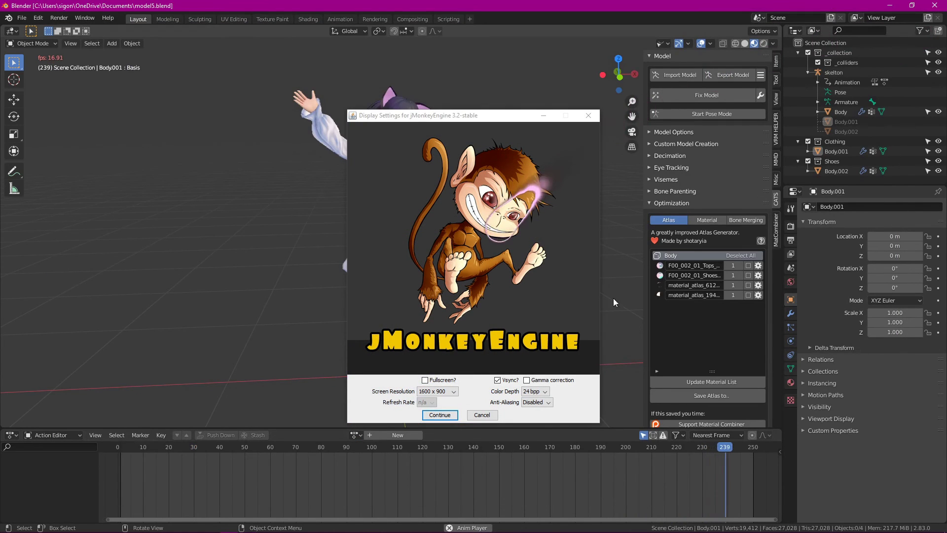
key("ctrl+q")
left_click_drag(443, 115, 193, 117)
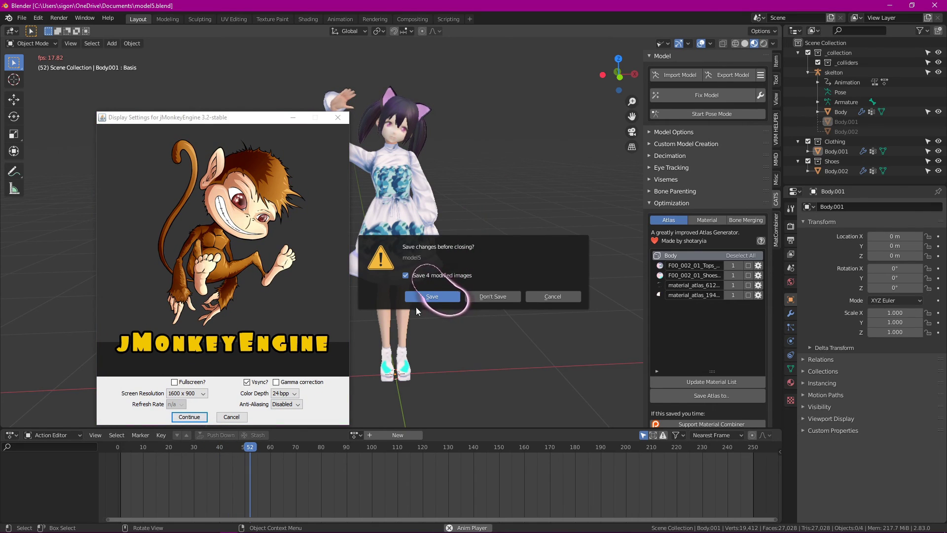
left_click(428, 297)
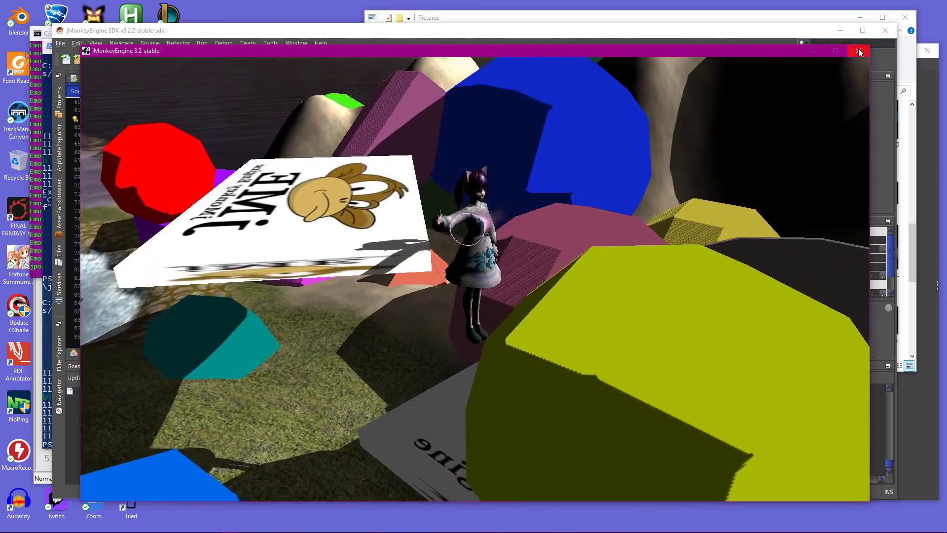
left_click(858, 50)
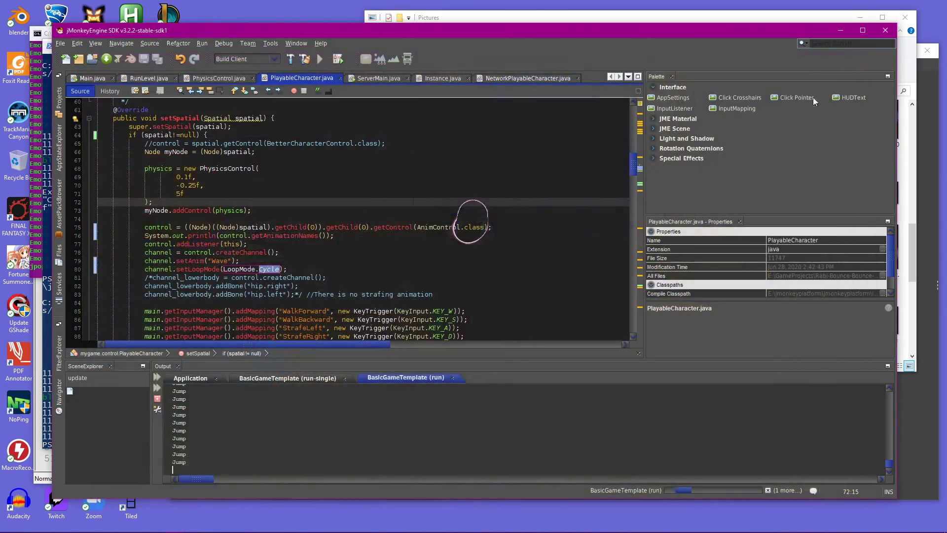